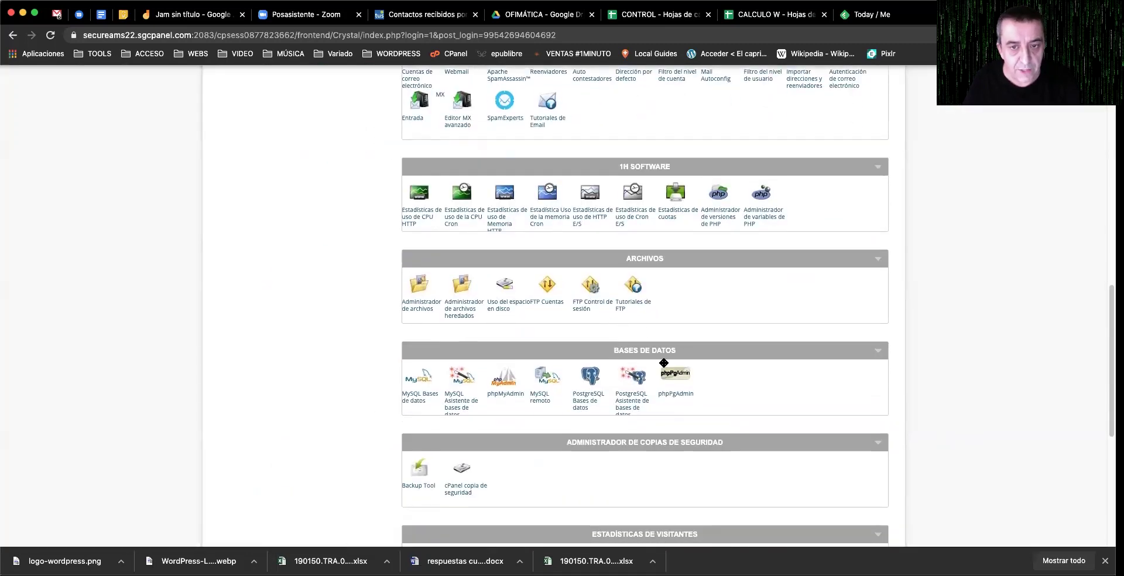
Step: Open the Instalador WordPress from cPanel
scroll(547, 375, down, 3)
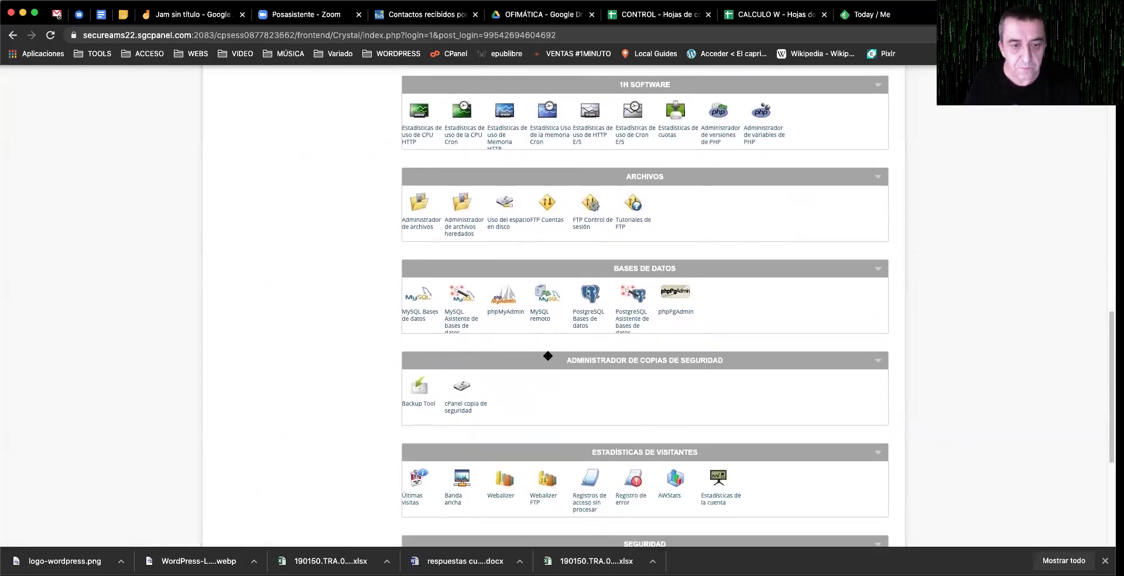
scroll(547, 355, down, 5)
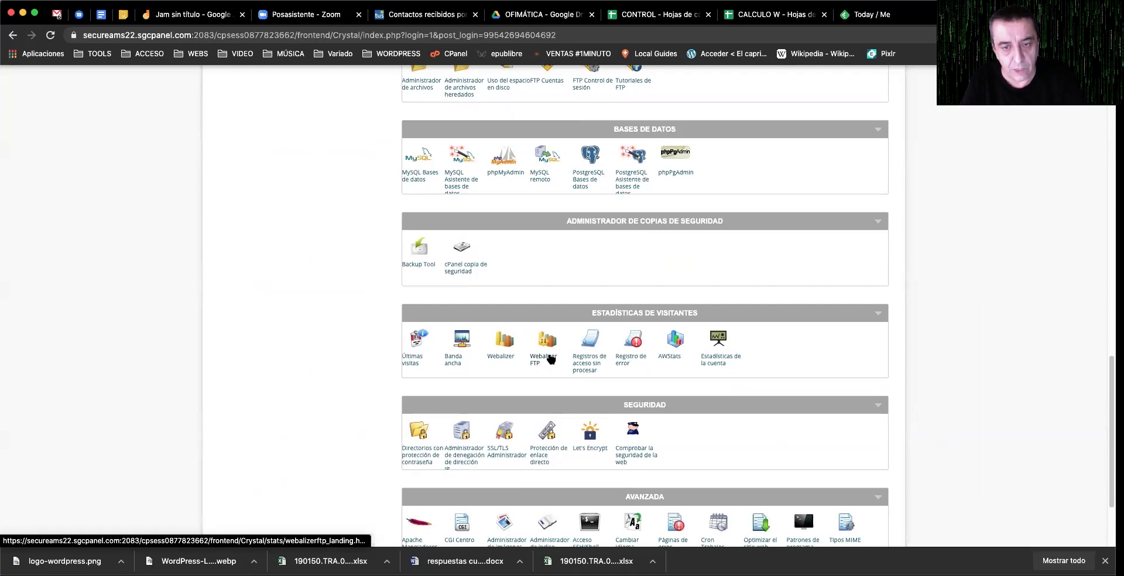
scroll(550, 359, up, 16)
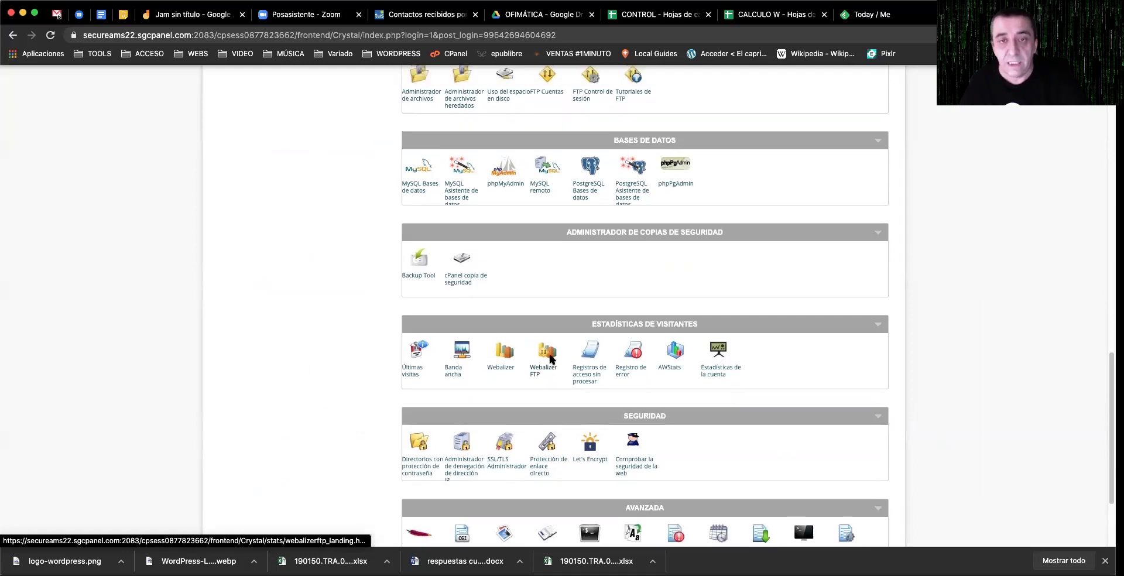
scroll(549, 352, up, 5)
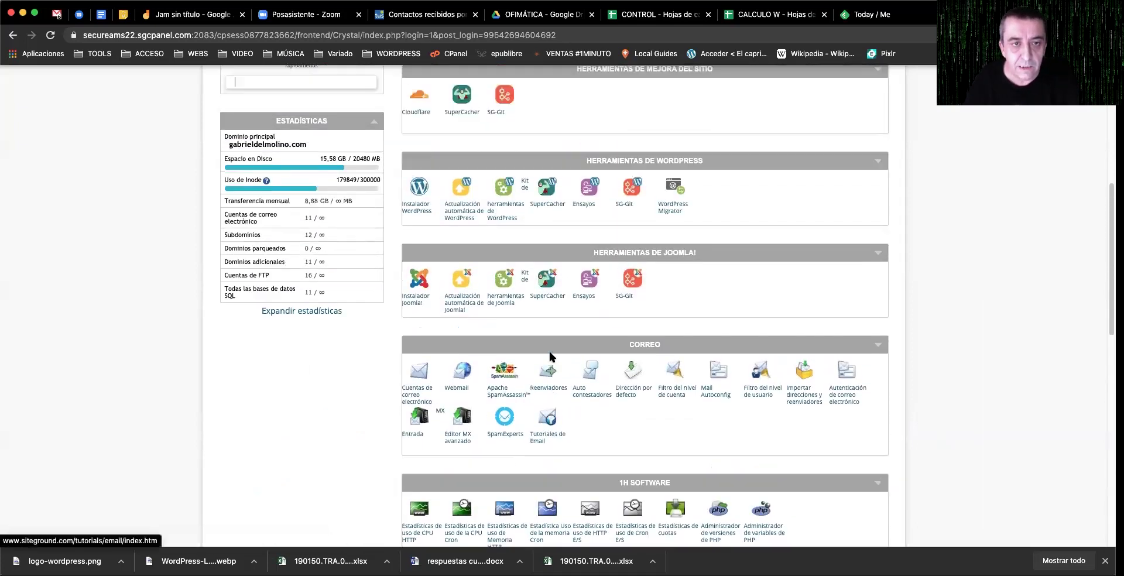
scroll(426, 275, up, 5)
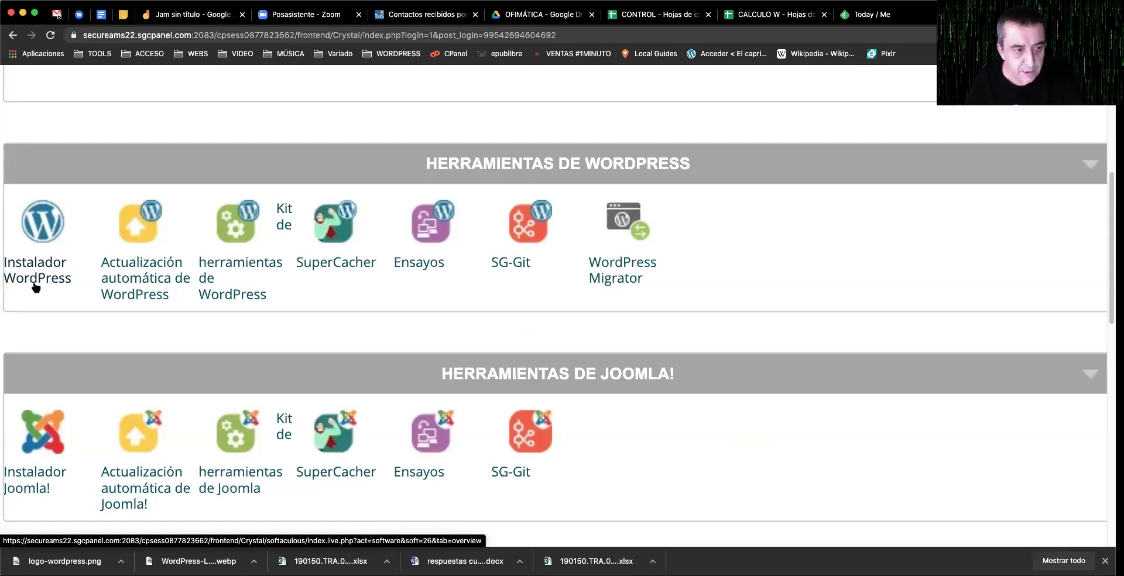
scroll(244, 328, down, 5)
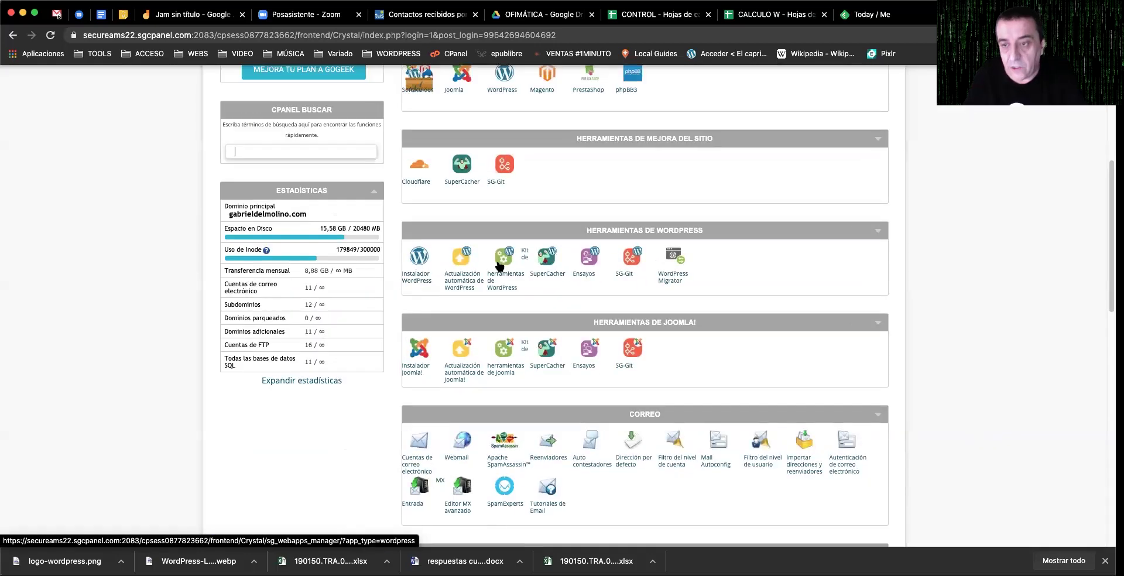
scroll(499, 267, down, 2)
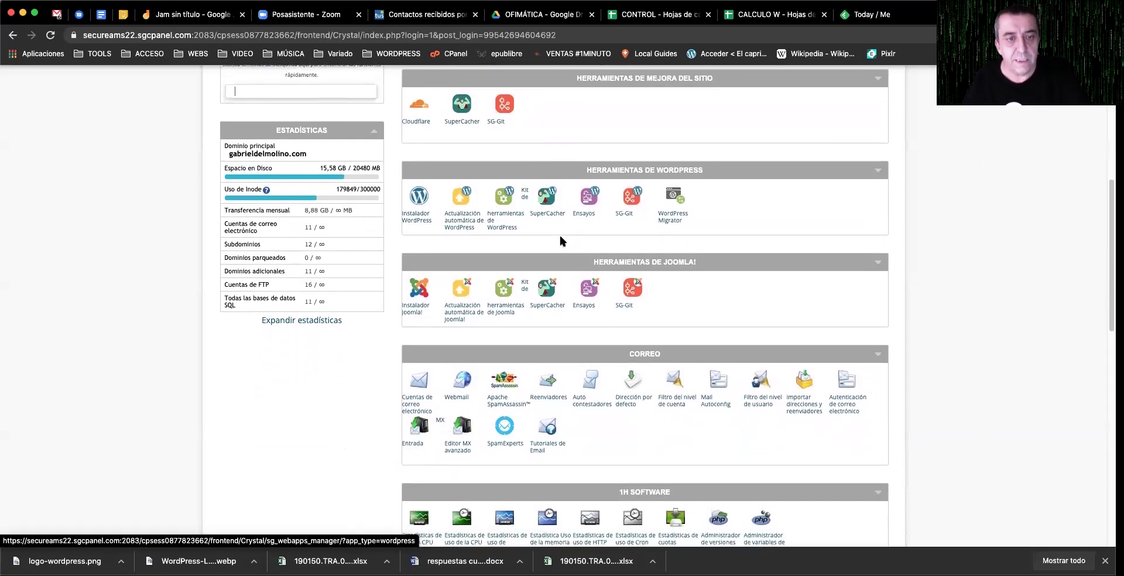
click(414, 215)
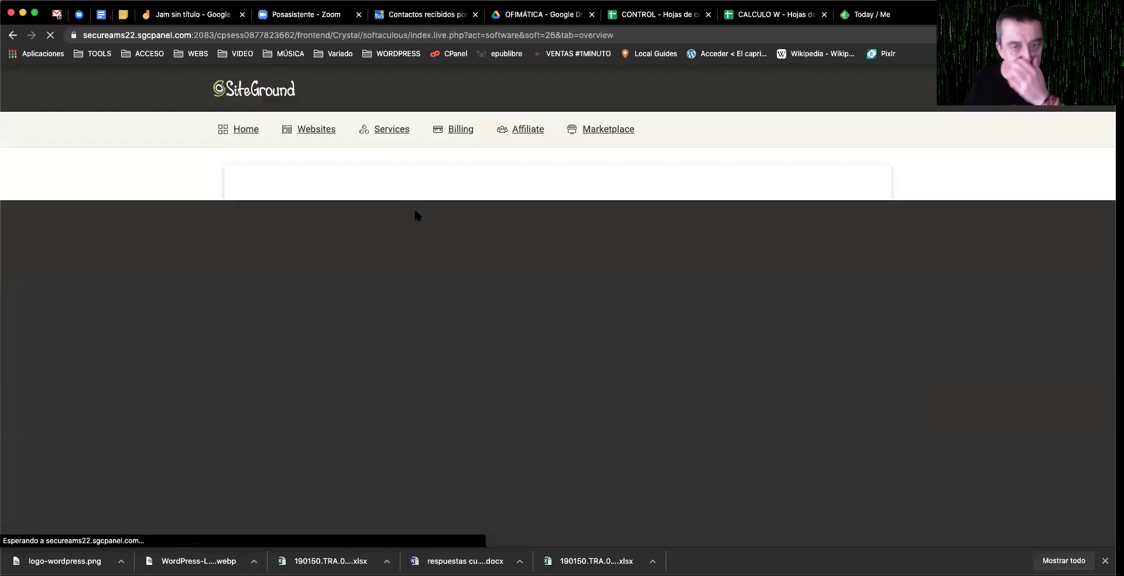
Step: Start a new WordPress installation with Instalar ahora in Softaculous
scroll(518, 303, down, 1)
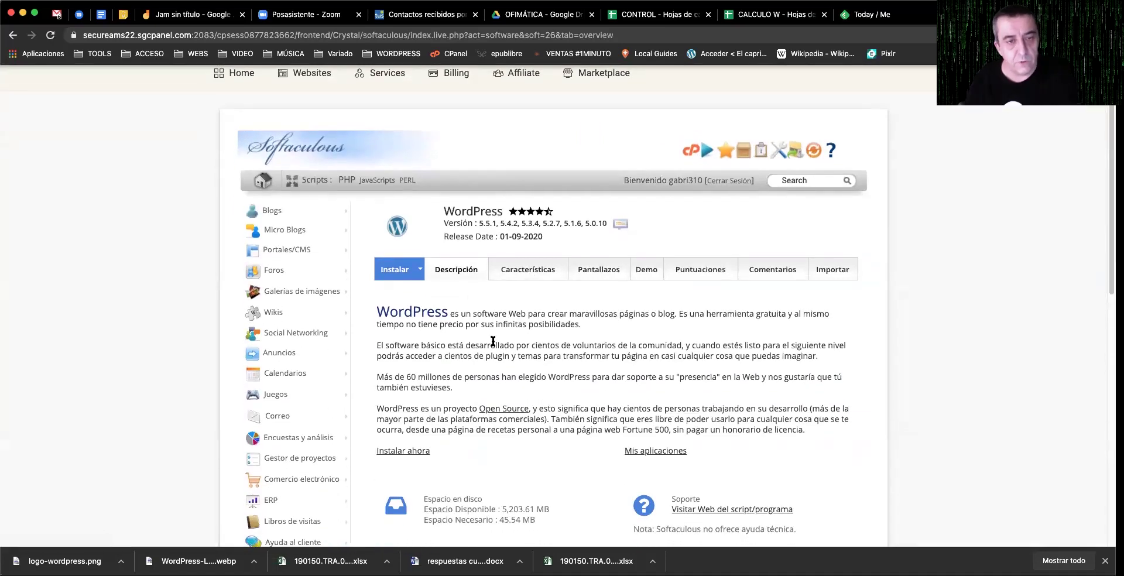
scroll(493, 340, down, 2)
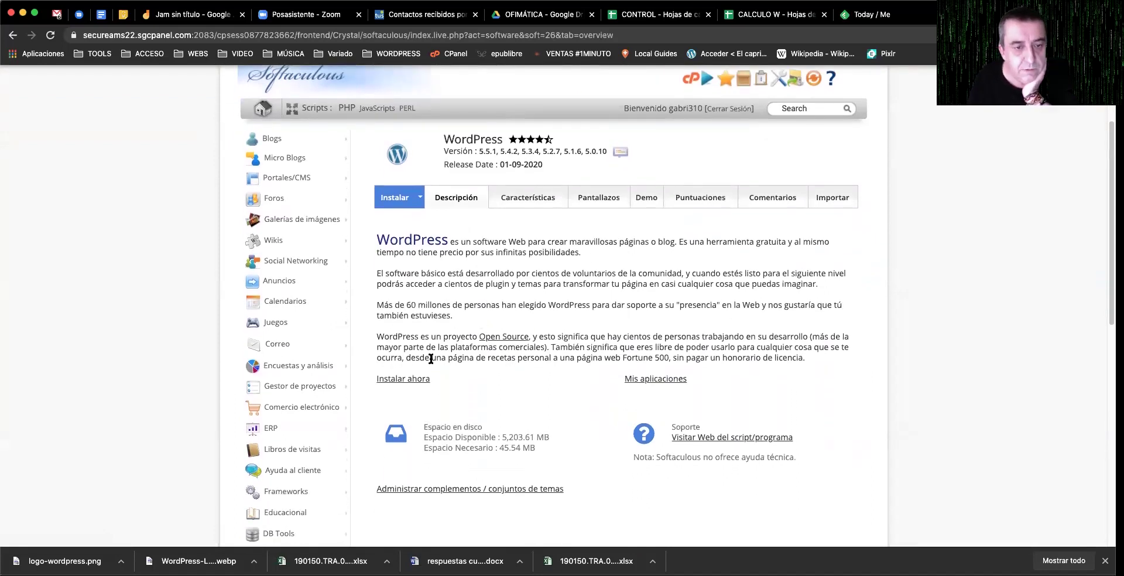
click(398, 381)
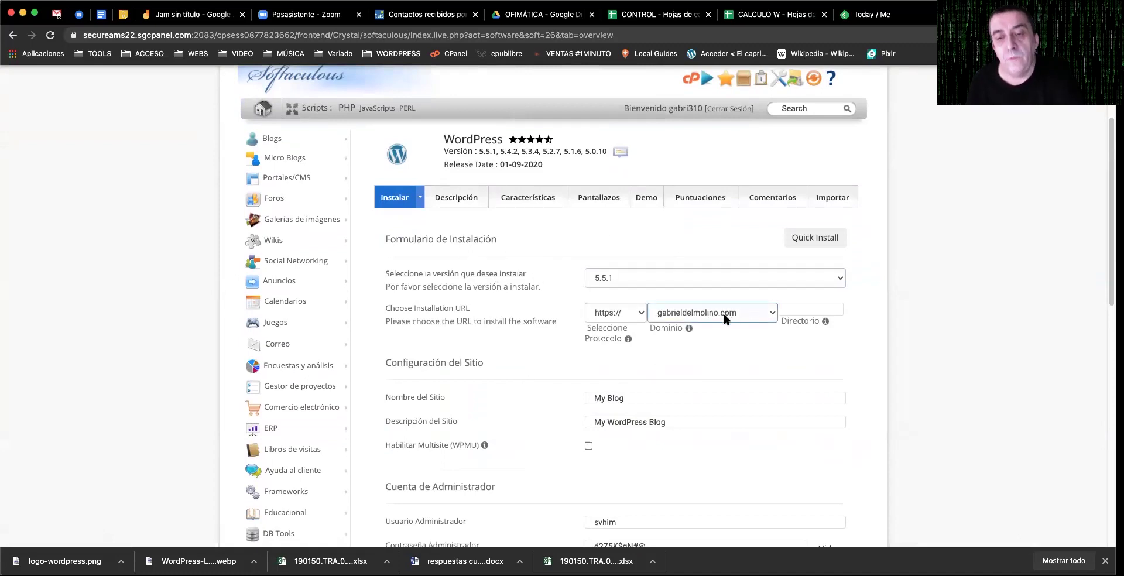
click(768, 313)
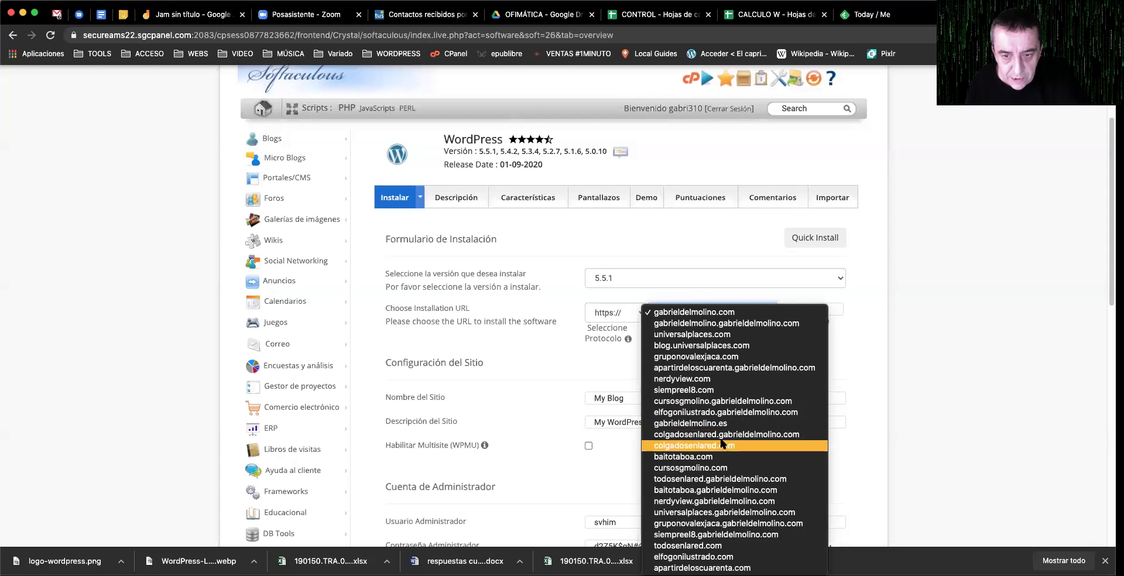
Step: Choose colgadosenlared.com as the installation domain, leaving the directory empty
click(722, 446)
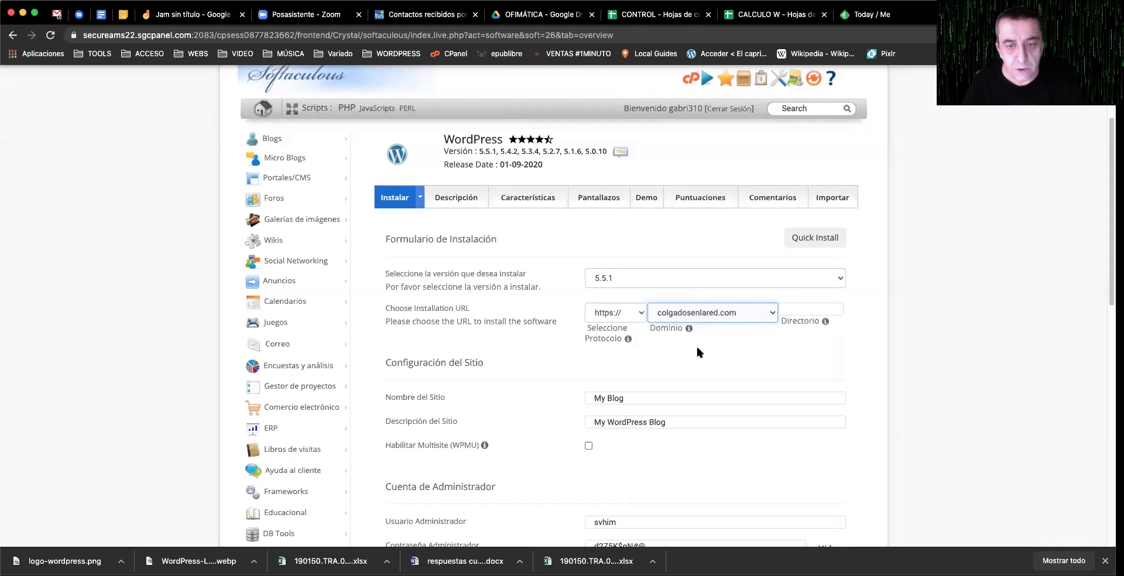
scroll(697, 351, down, 2)
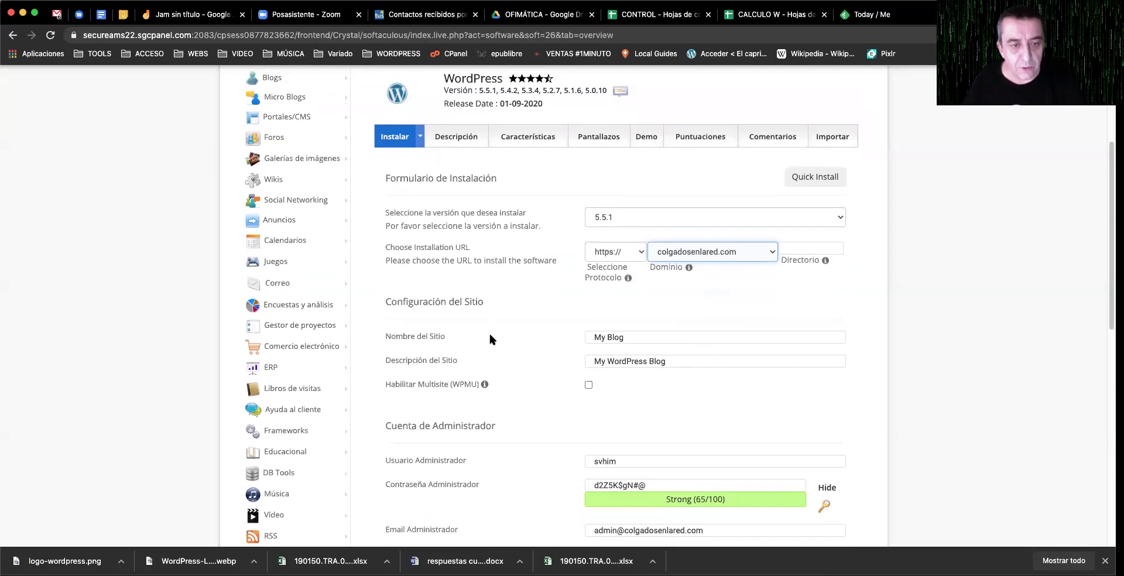
scroll(639, 336, down, 1)
drag(641, 335, 593, 332)
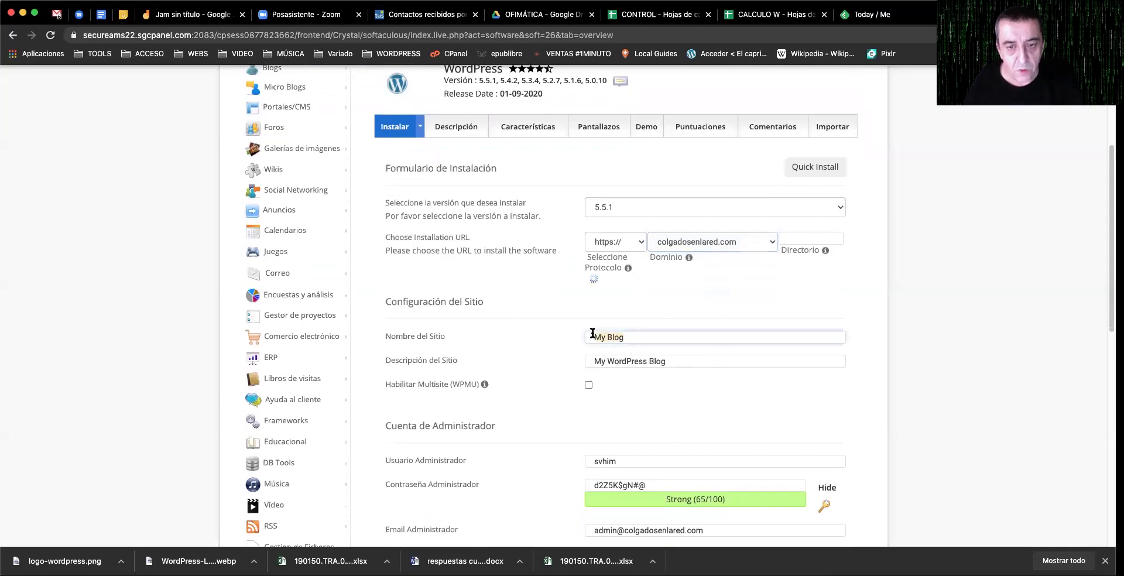
Step: Enter site name 'COLGADOS EN LA RED' and description 'Curso de Zaragoza Activa'
scroll(592, 332, up, 1)
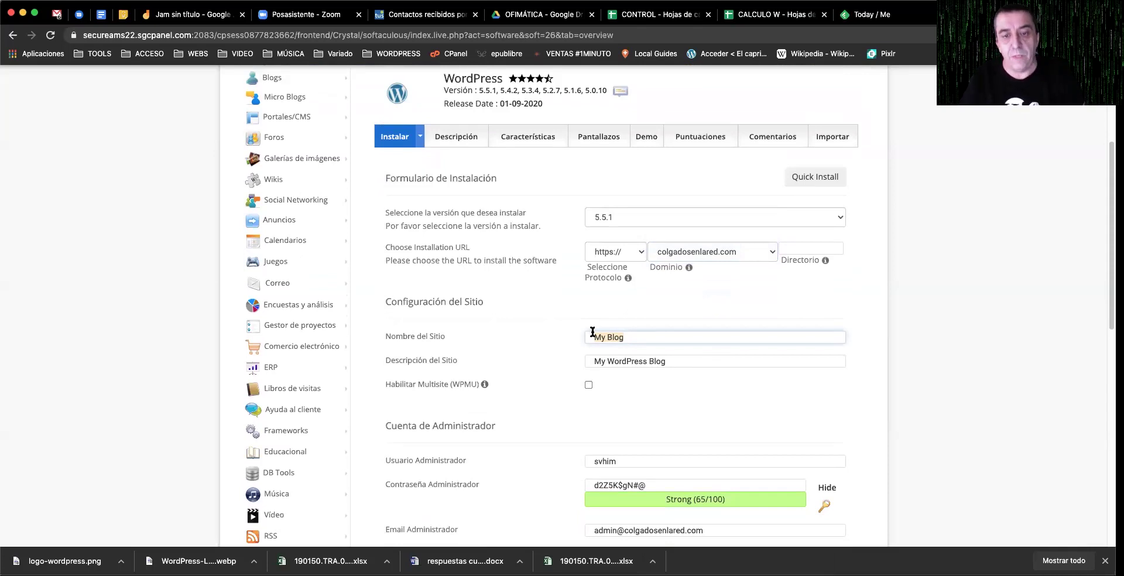
text(COL)
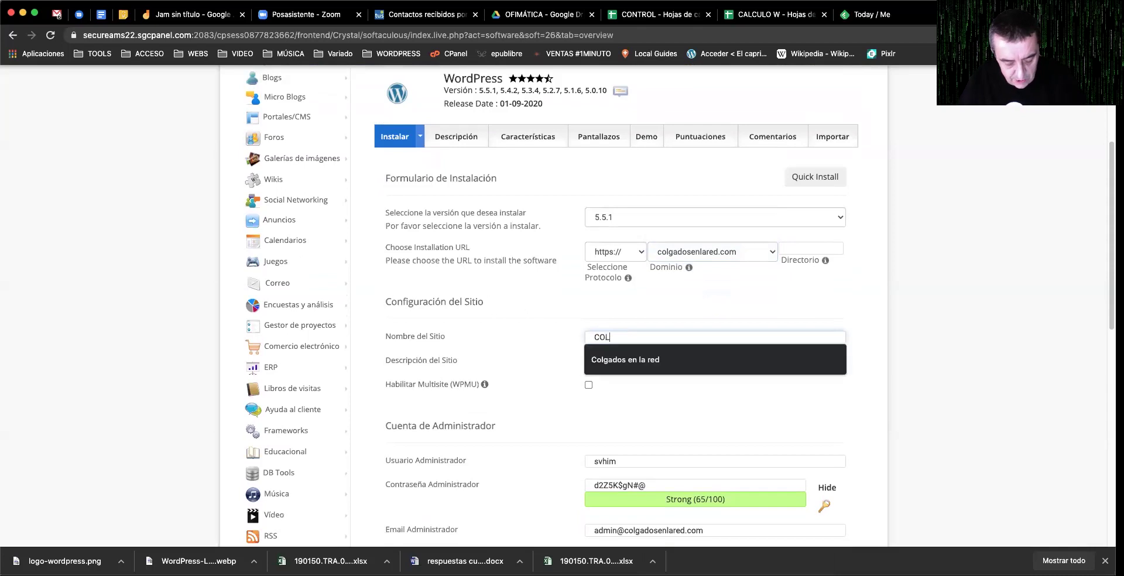
text(GADOS EN LA RED)
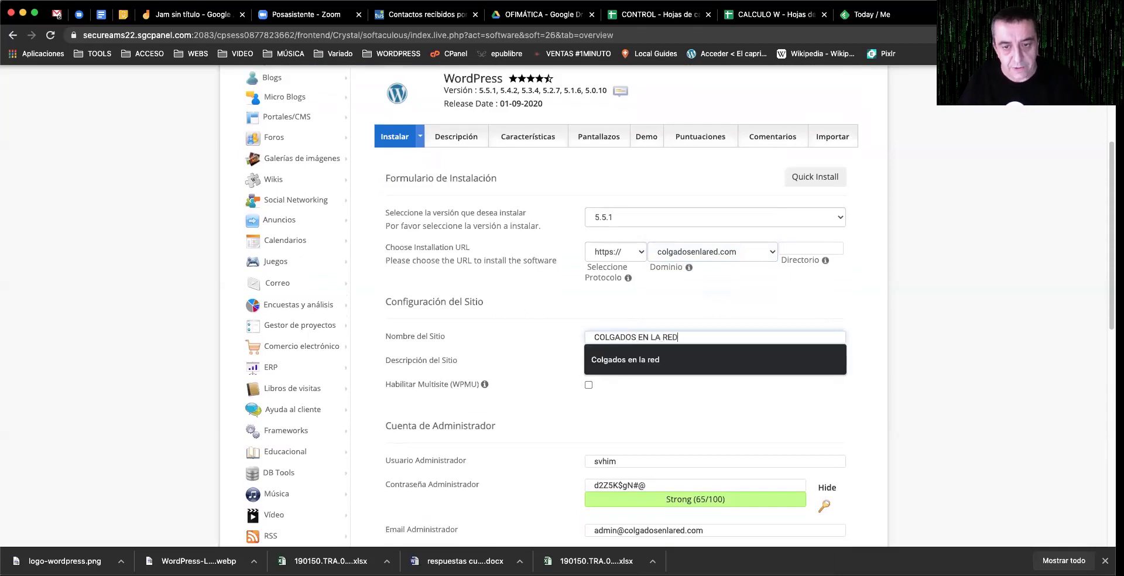
key(Tab)
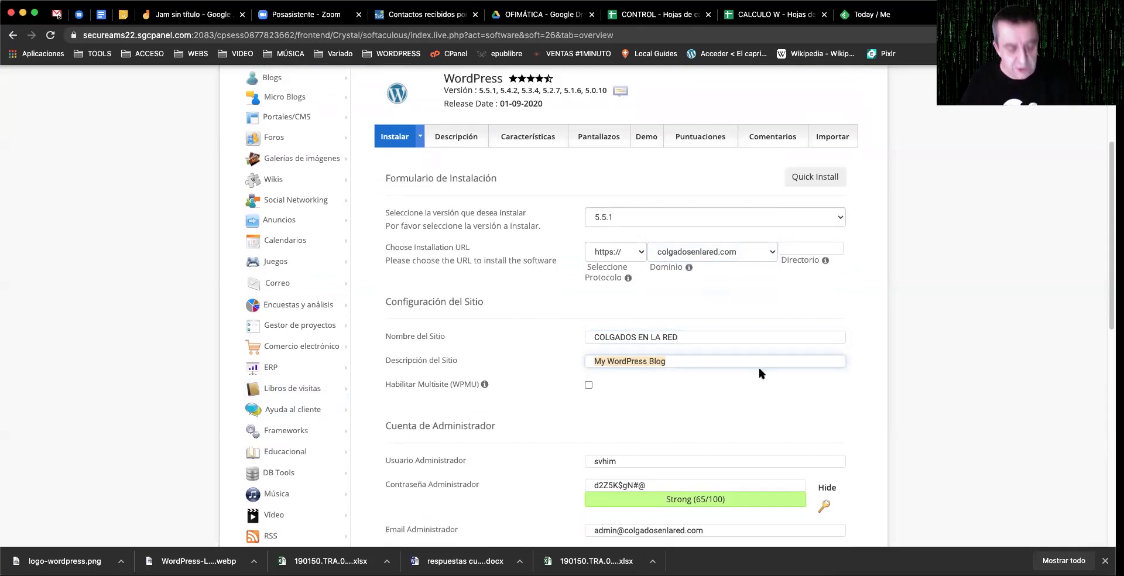
text(Curso de Zaragoza Activa)
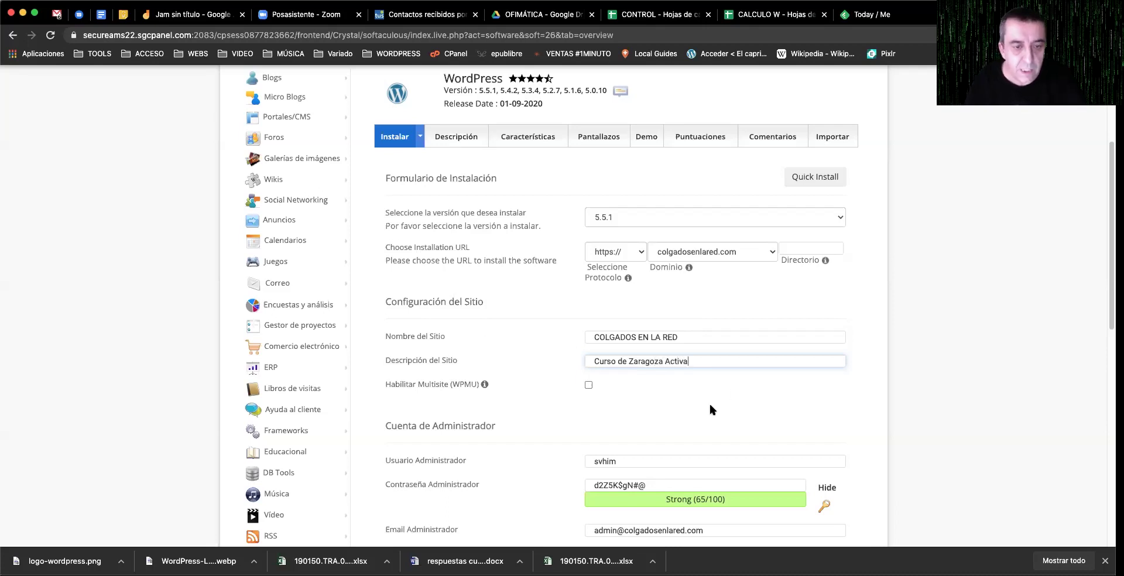
scroll(709, 402, down, 3)
scroll(445, 392, down, 1)
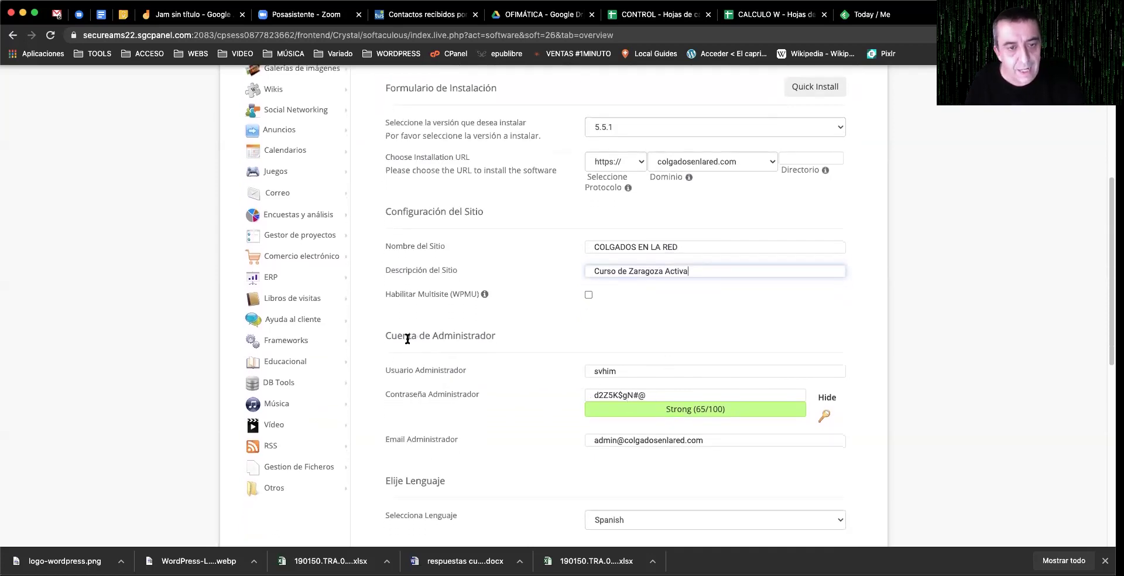
Step: Replace the generated administrator username with the owner's personal username via autocomplete
scroll(446, 338, down, 2)
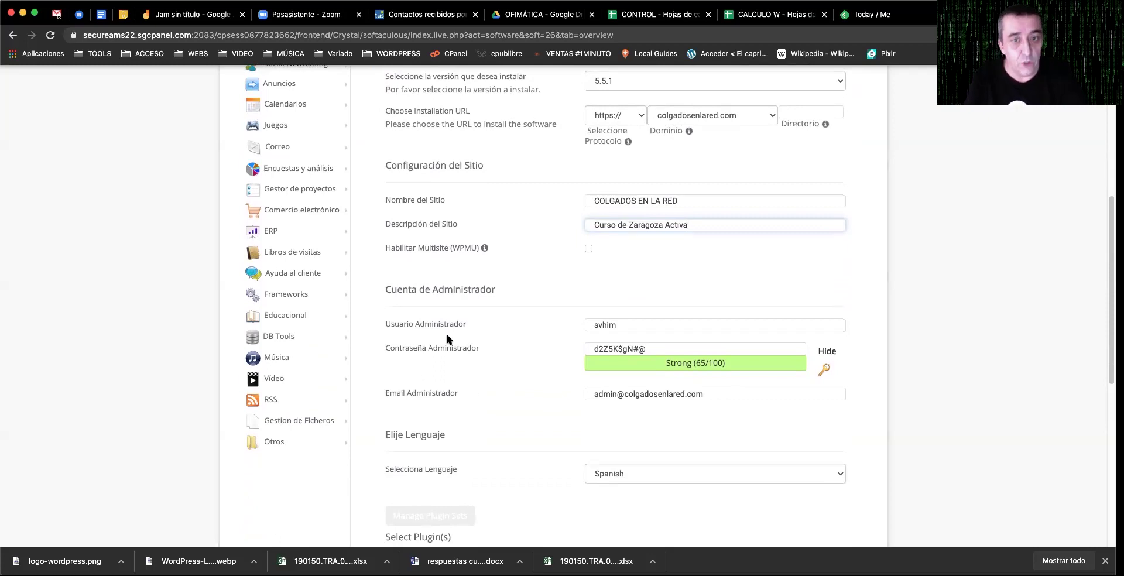
drag(627, 325, 559, 321)
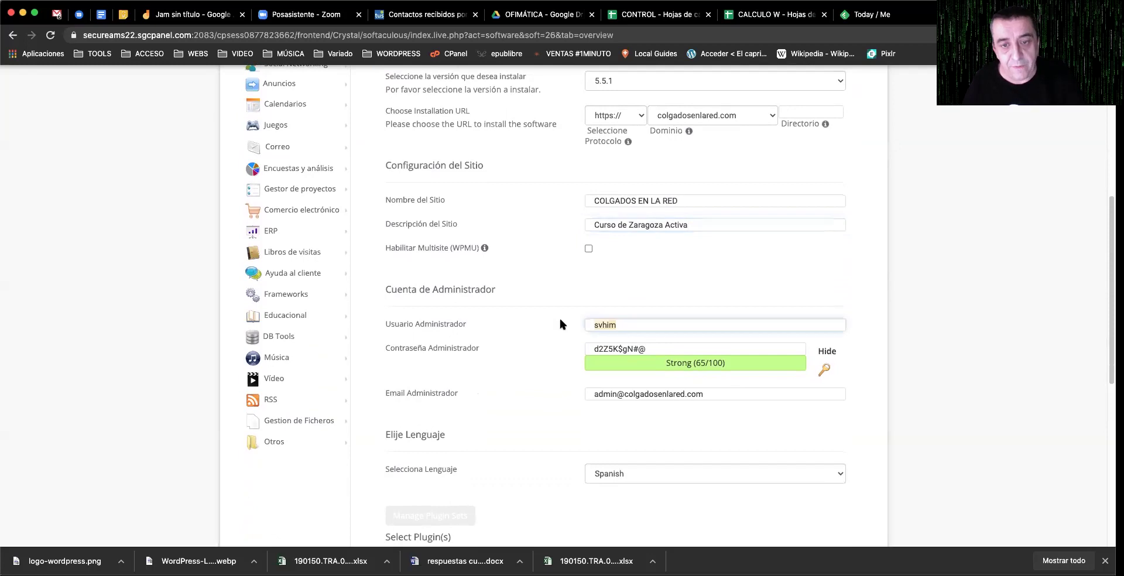
click(663, 349)
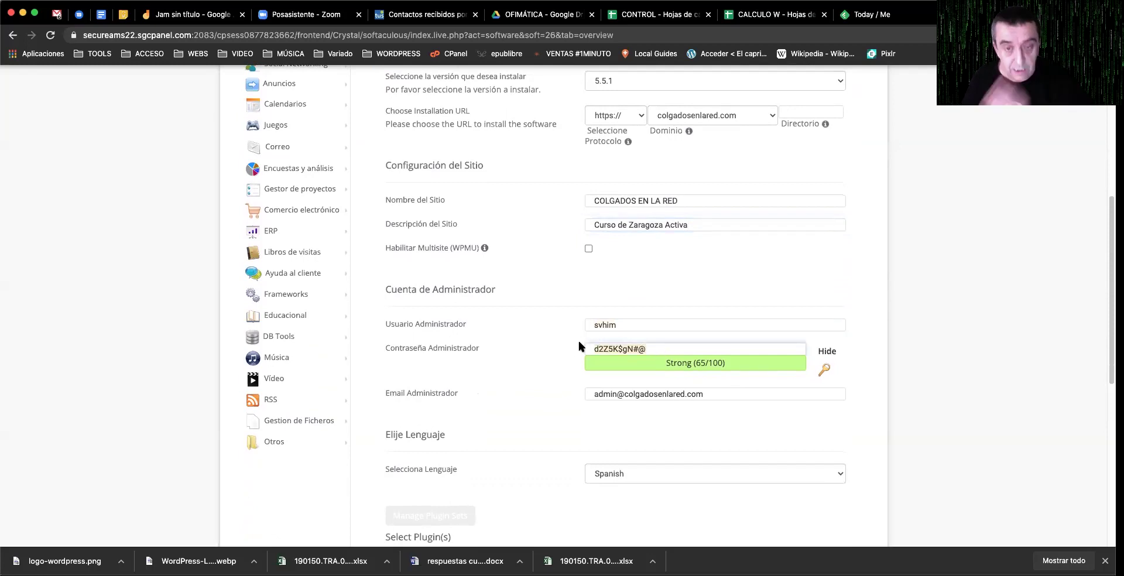
click(607, 327)
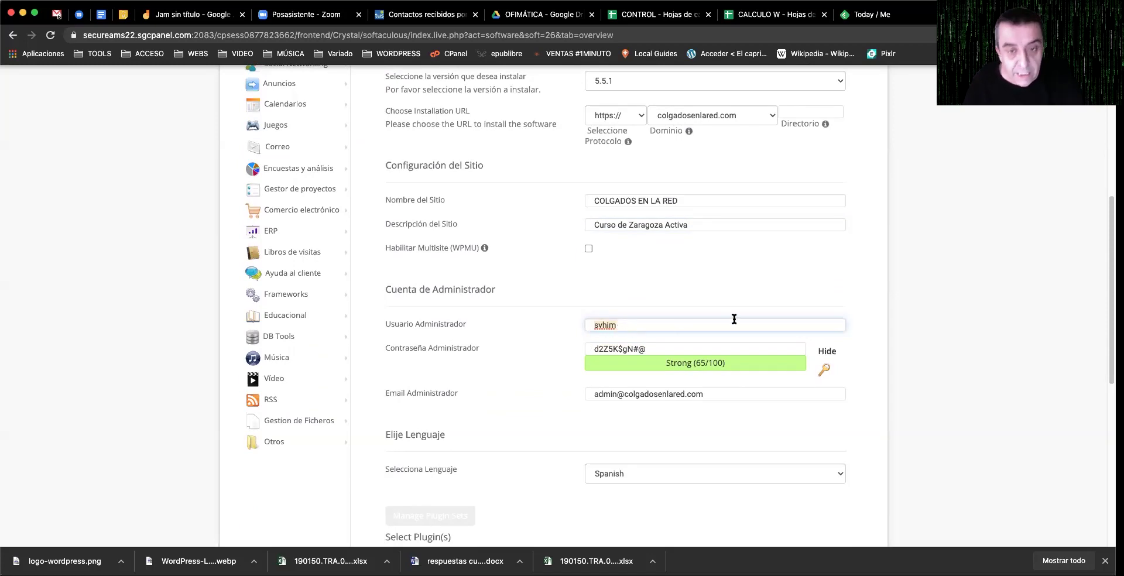
key(super+a)
text(admin)
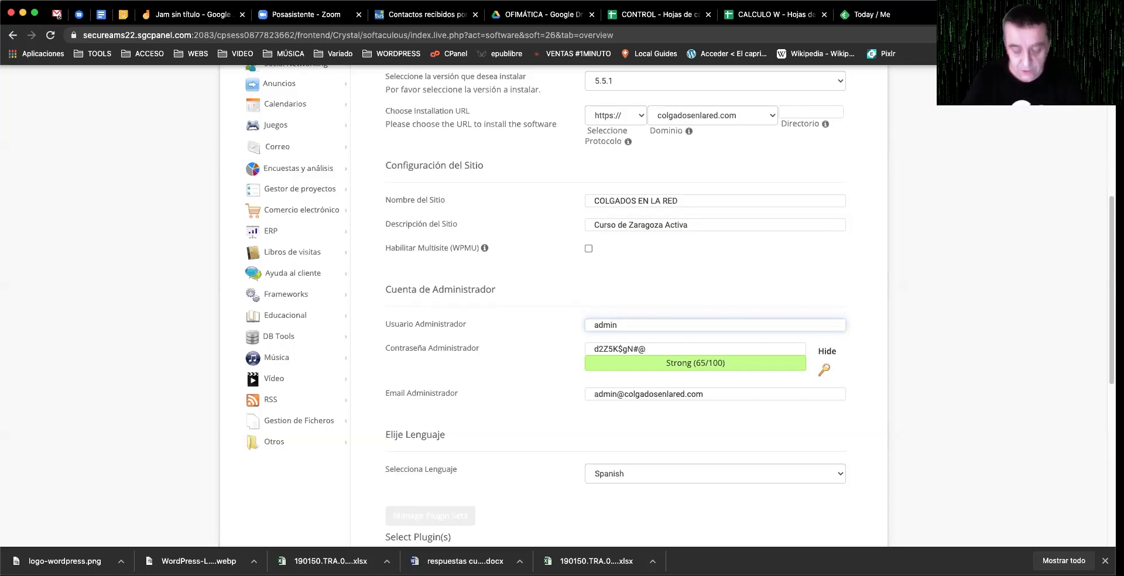
key(BackSpace)
key(BackSpace)
key(BackSpace)
key(BackSpace)
key(BackSpace)
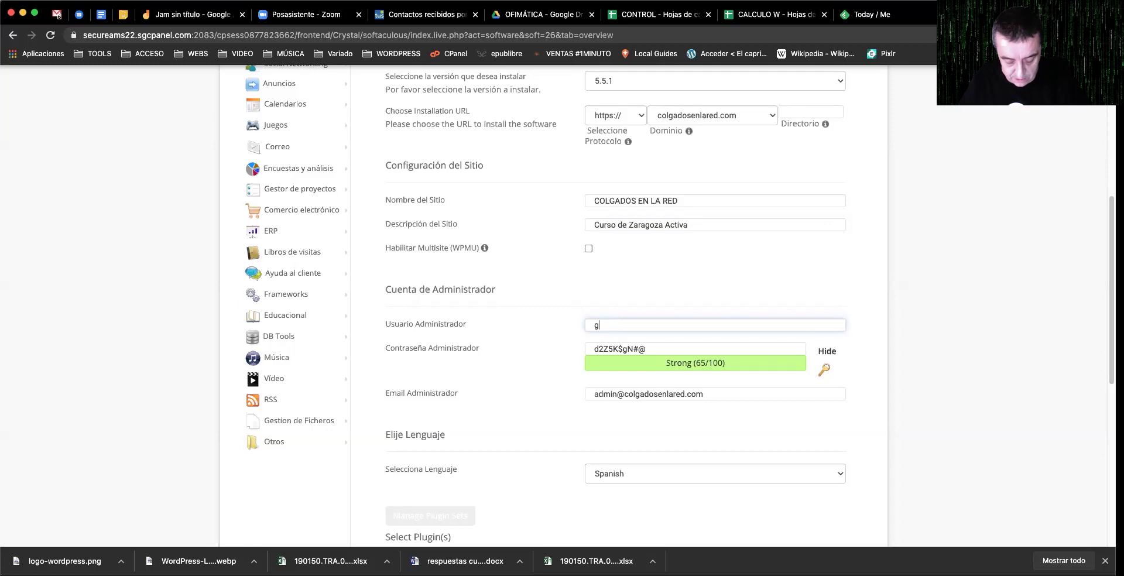
key(Tab)
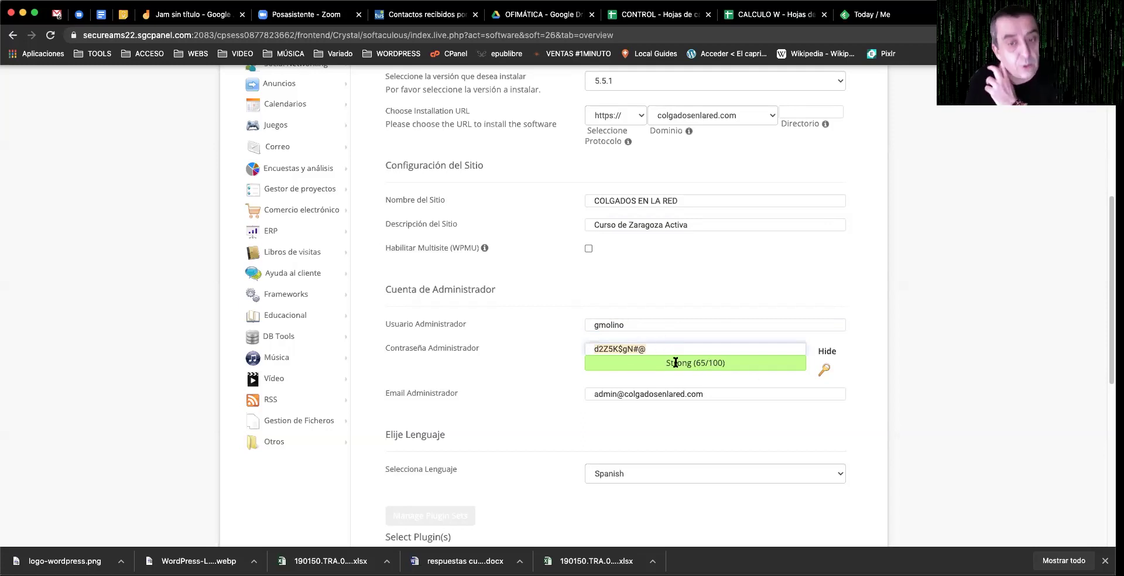
Step: Set a freshly generated strong administrator password after briefly testing a short one
click(724, 366)
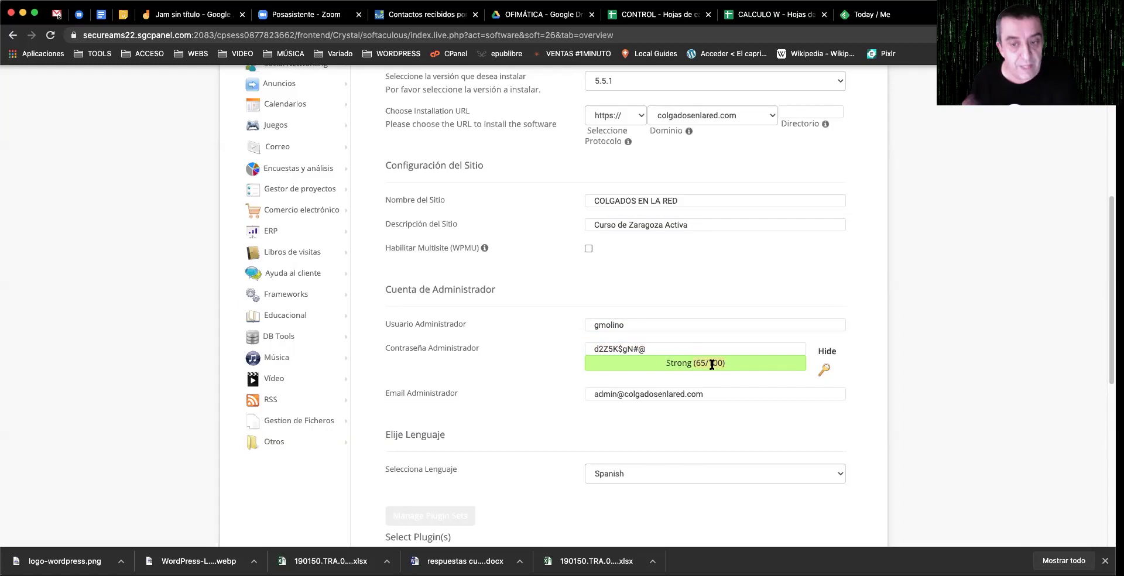
click(826, 371)
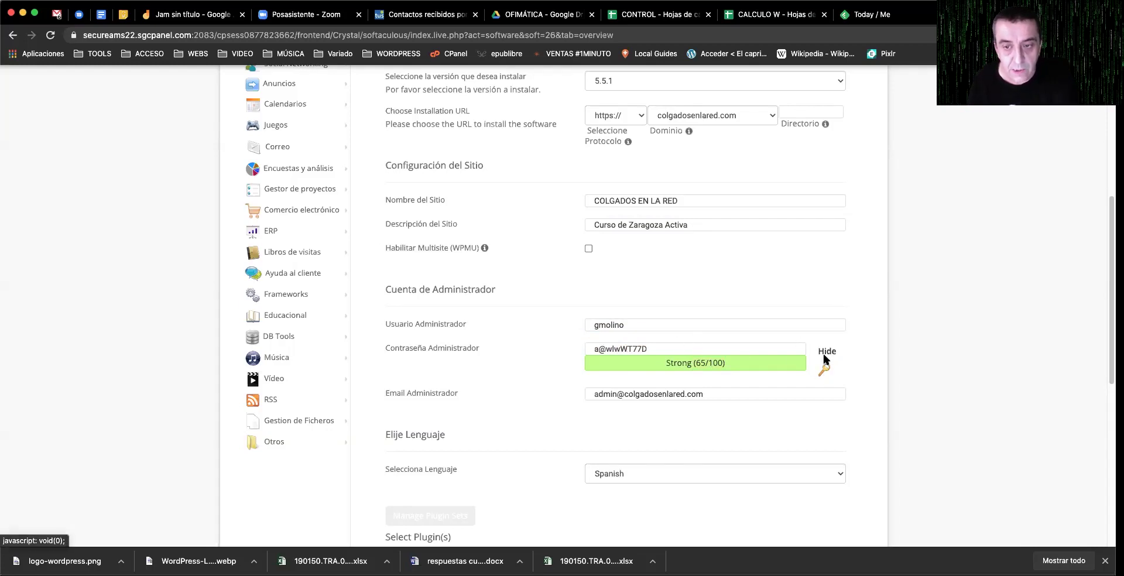
drag(692, 346, 581, 345)
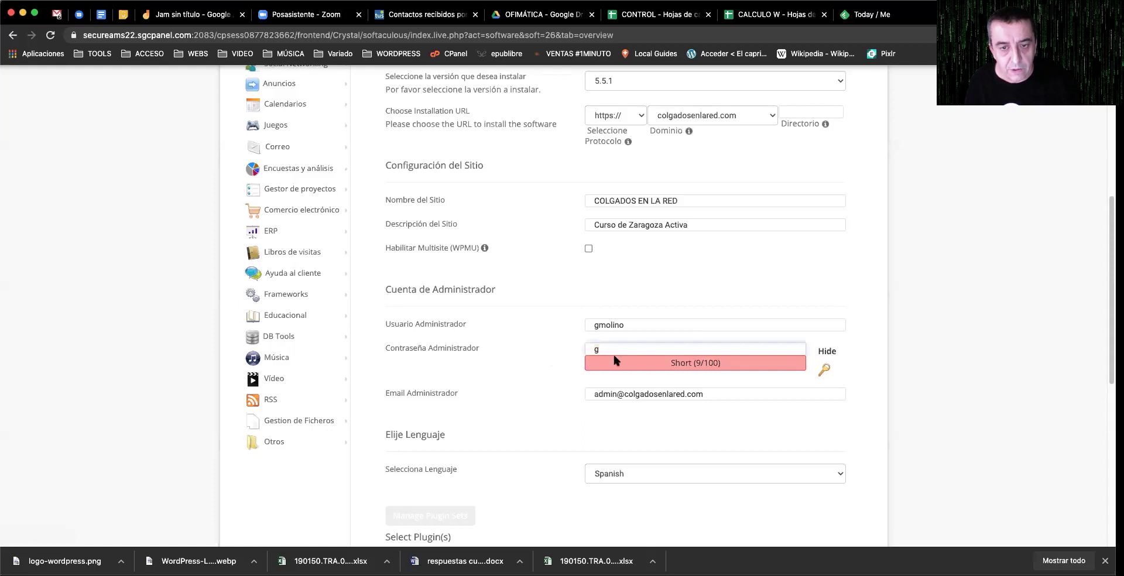
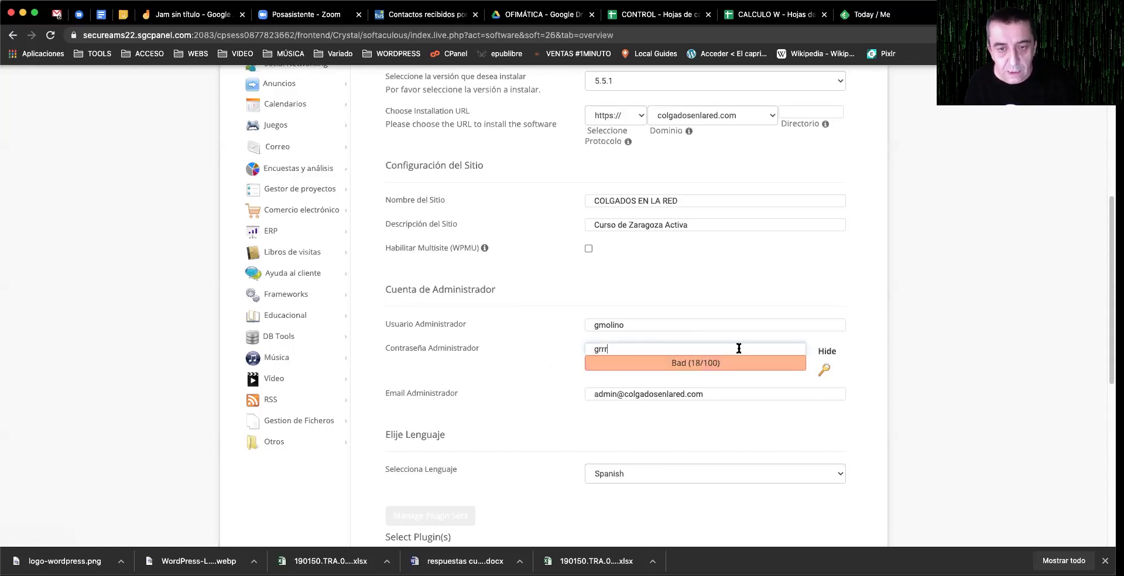
click(824, 369)
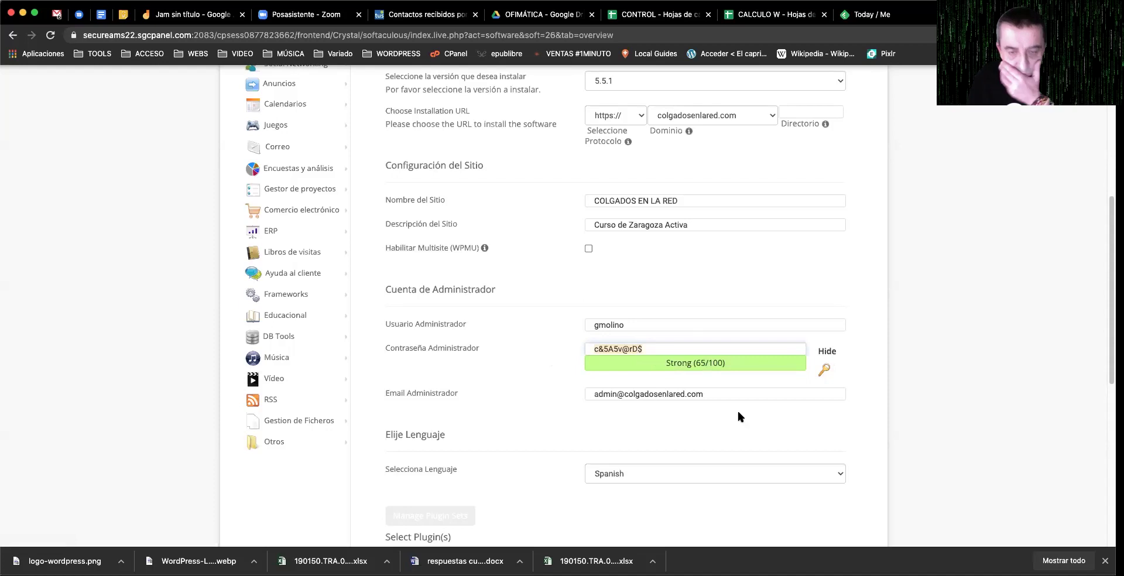
Step: Replace the administrator e-mail with the owner's autofilled personal address
scroll(736, 408, down, 3)
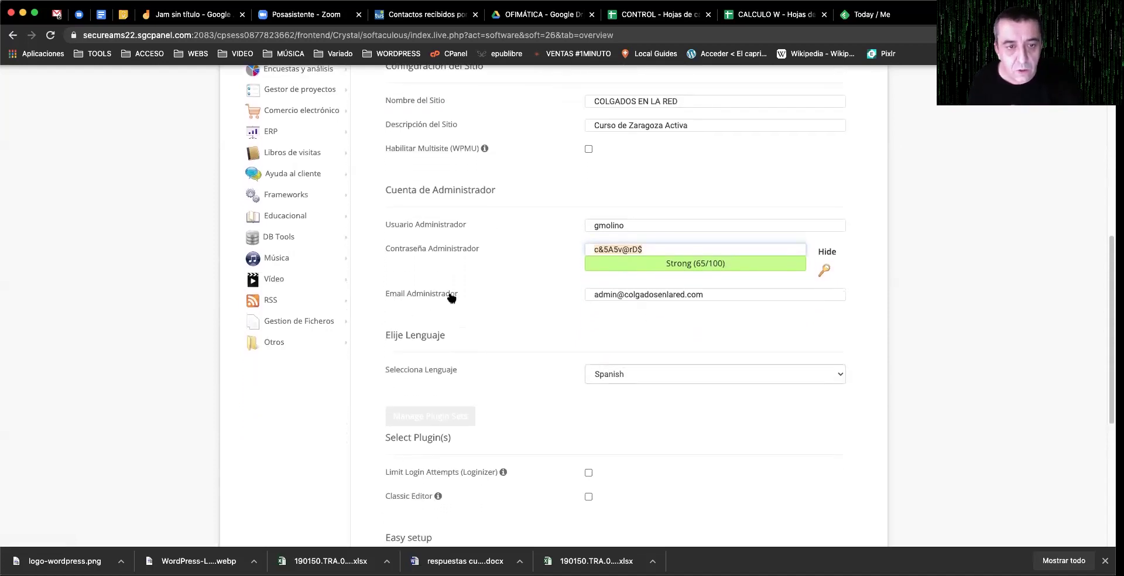
drag(720, 294, 570, 294)
text(g)
key(Down)
key(Return)
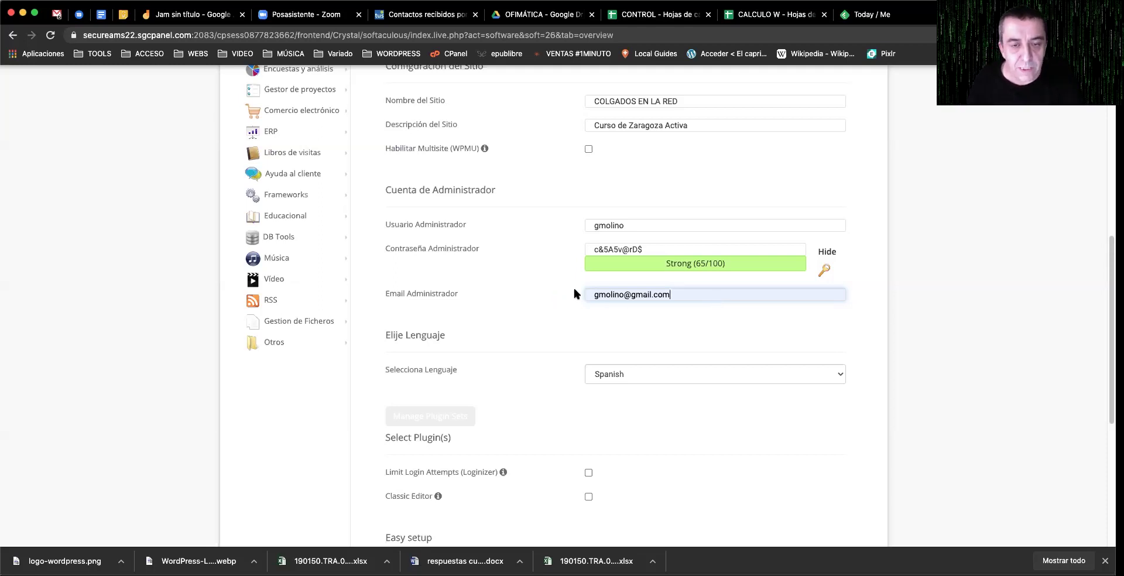
scroll(686, 307, down, 2)
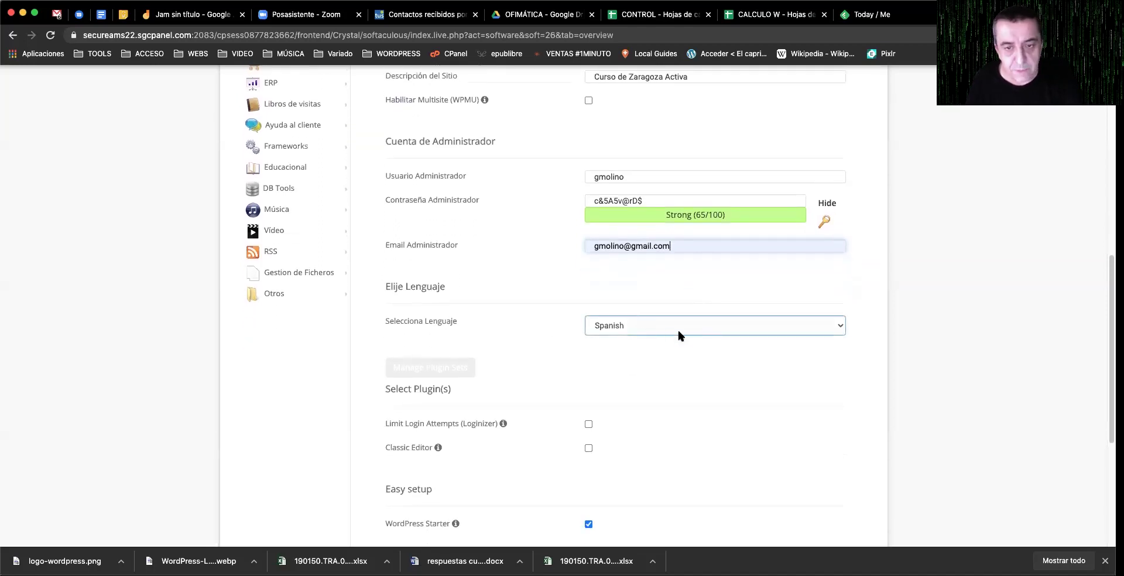
click(678, 330)
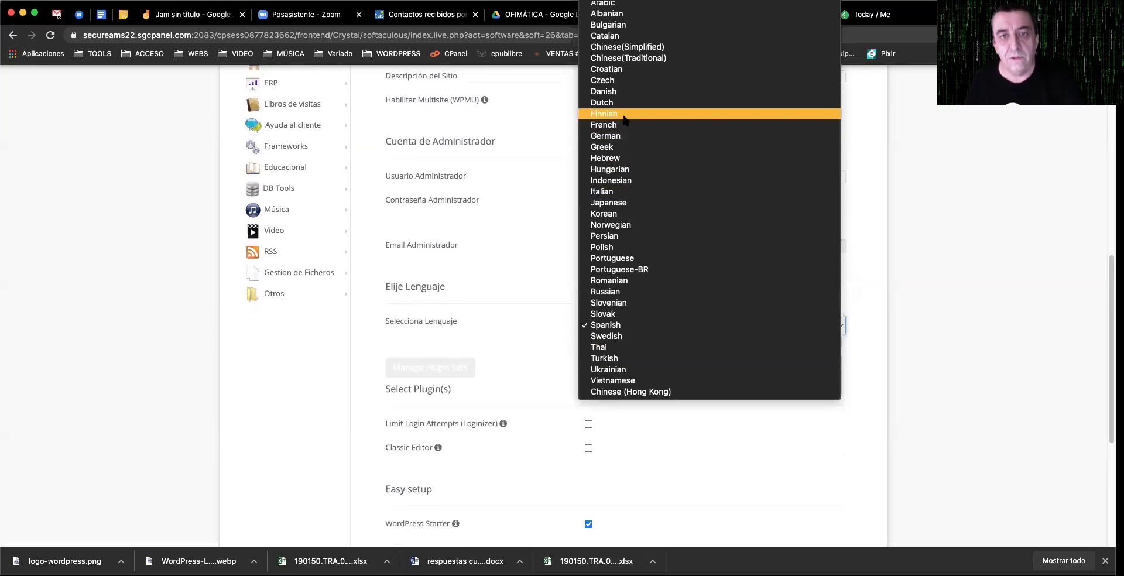
click(526, 302)
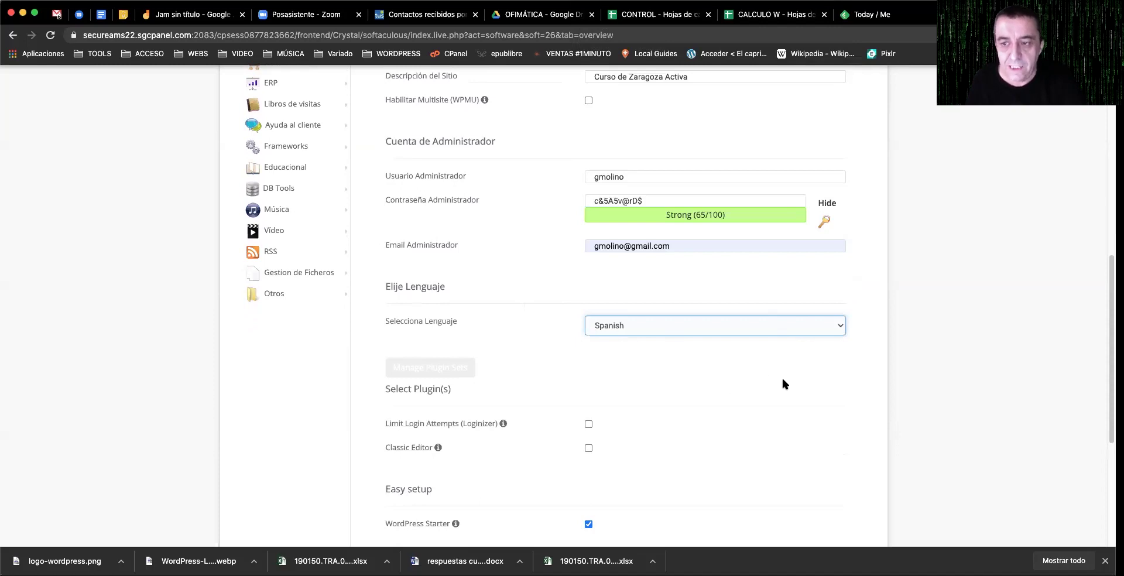
scroll(785, 384, down, 1)
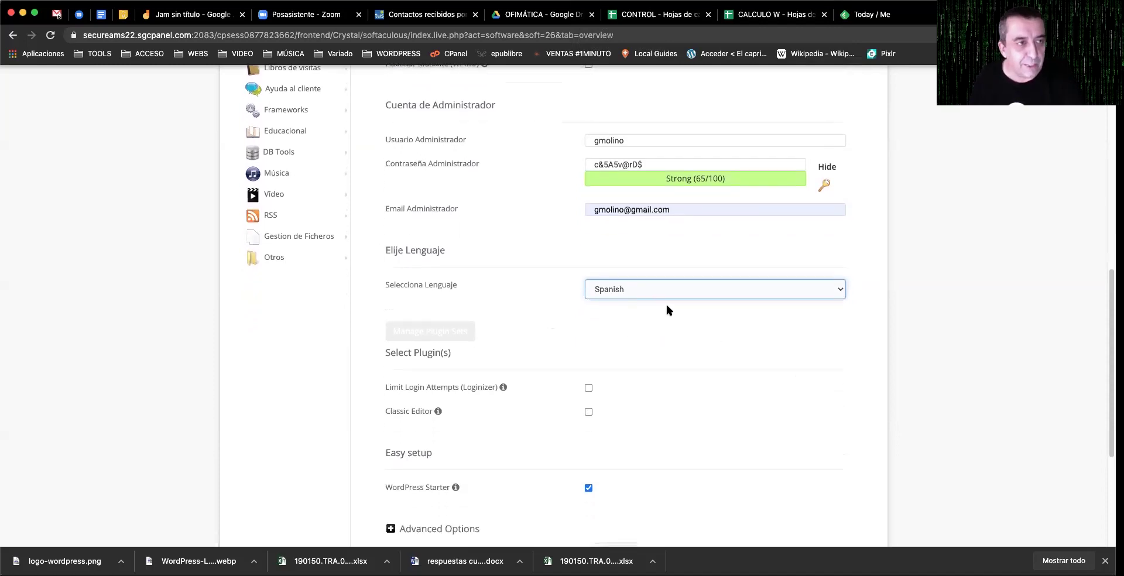
scroll(752, 340, down, 3)
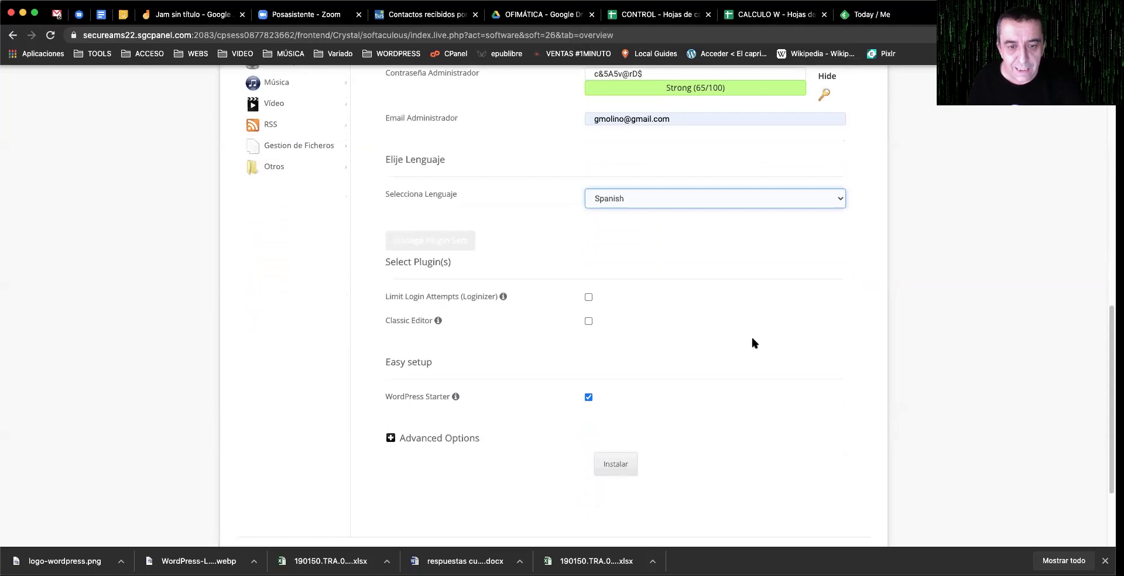
scroll(753, 343, down, 1)
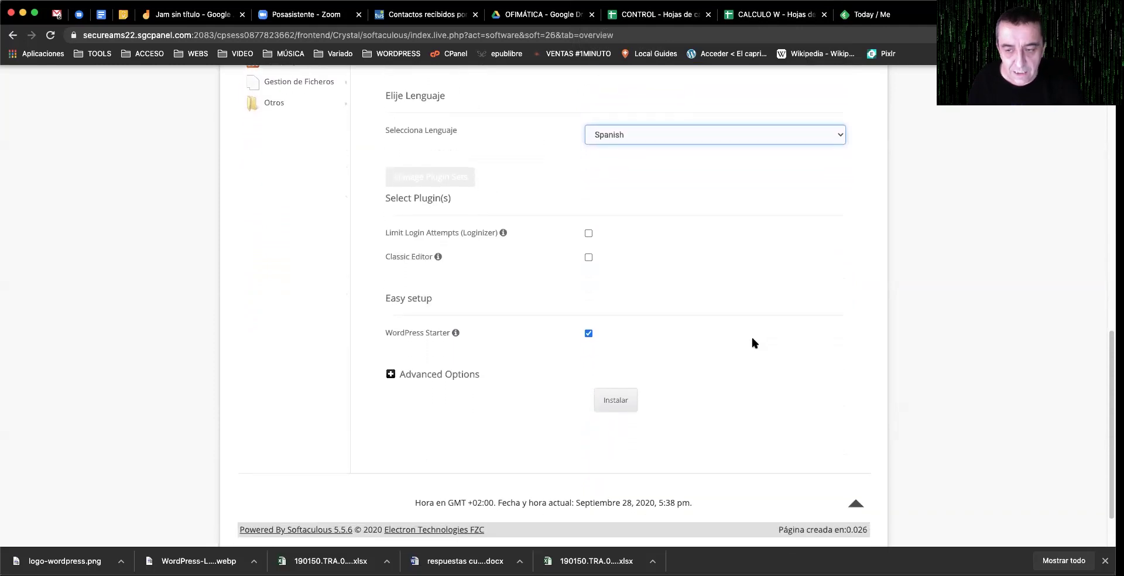
click(614, 402)
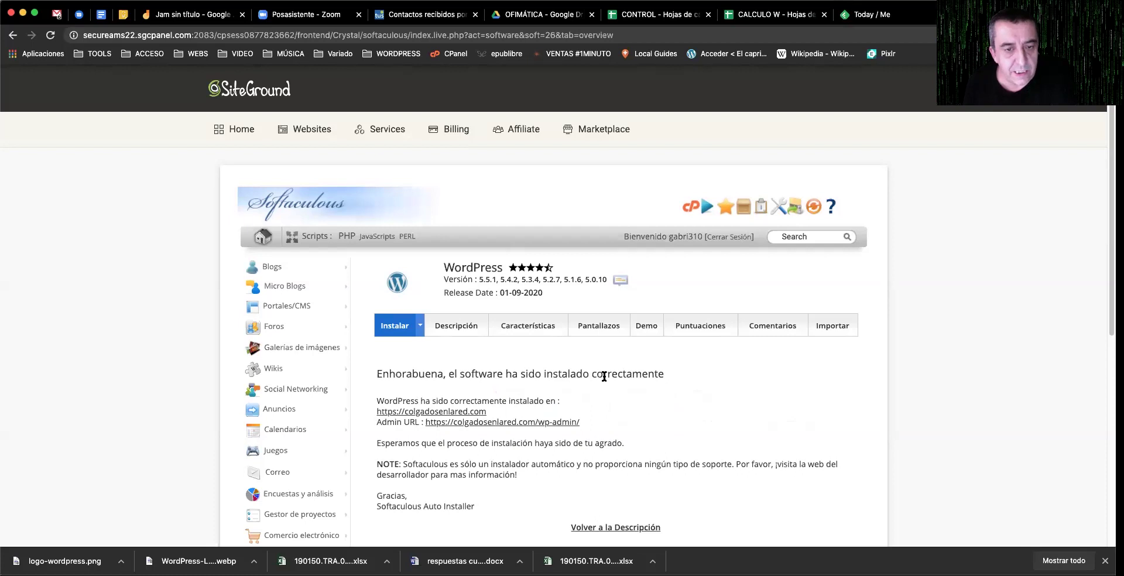
Step: Open the newly installed colgadosenlared.com site from the success page
scroll(605, 376, down, 4)
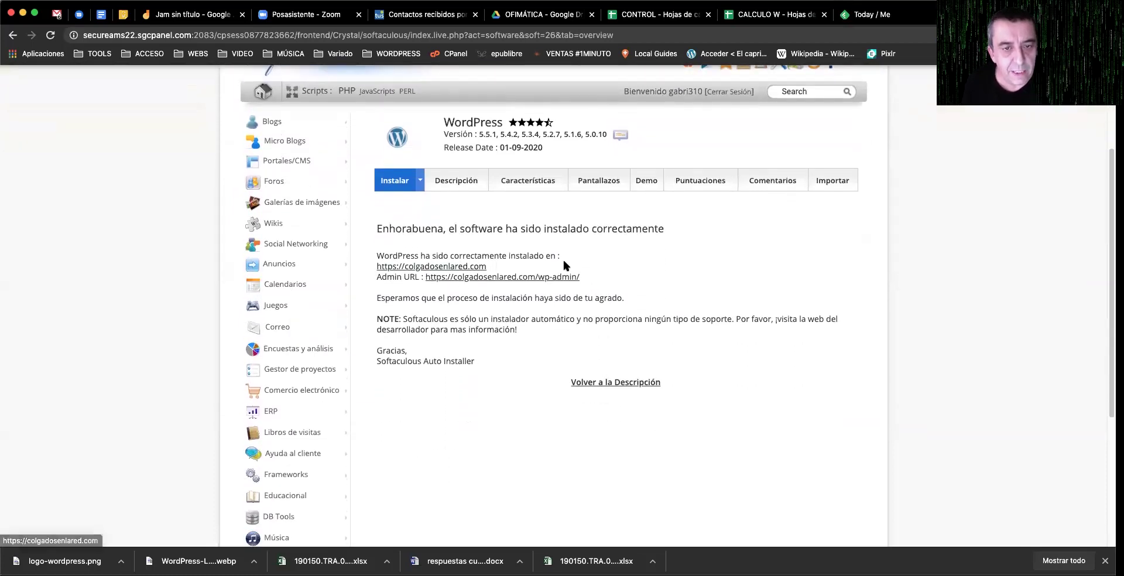
scroll(431, 263, down, 1)
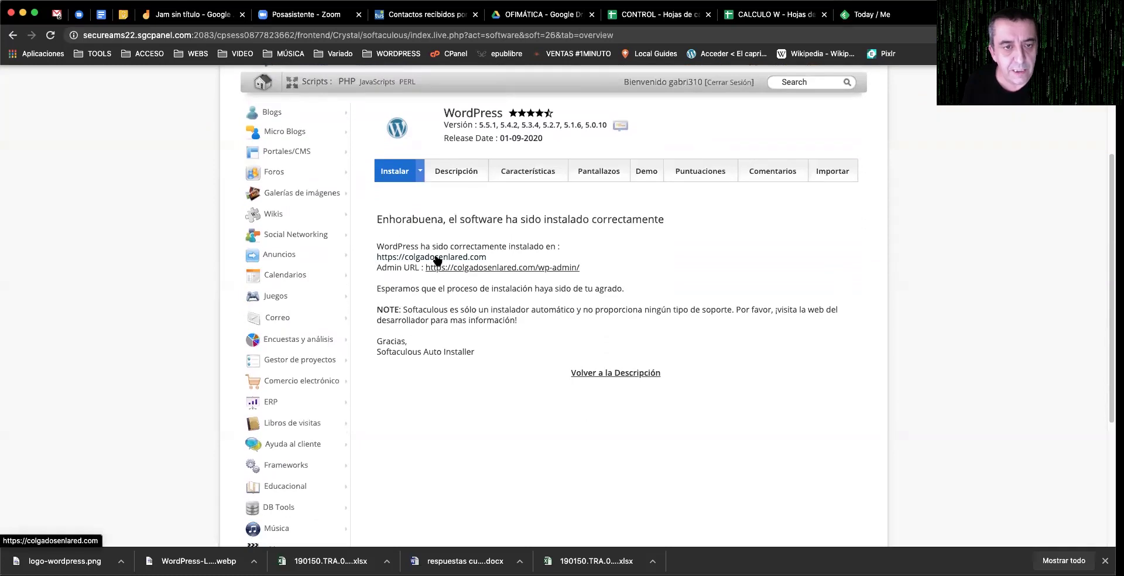
click(437, 259)
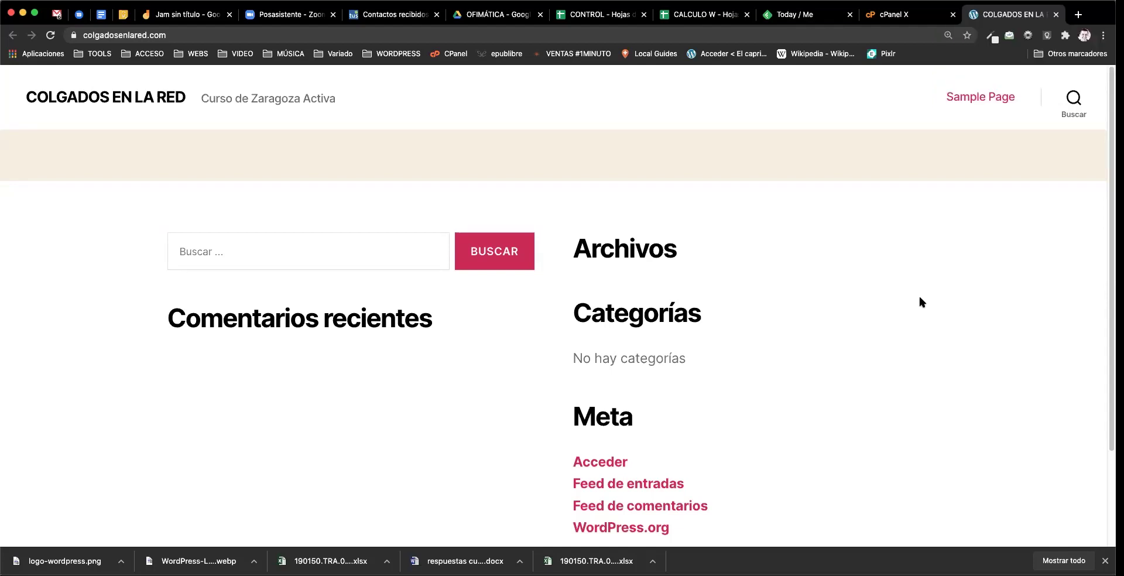
Step: Switch between the installation confirmation and the live site to review its default widgets
click(894, 24)
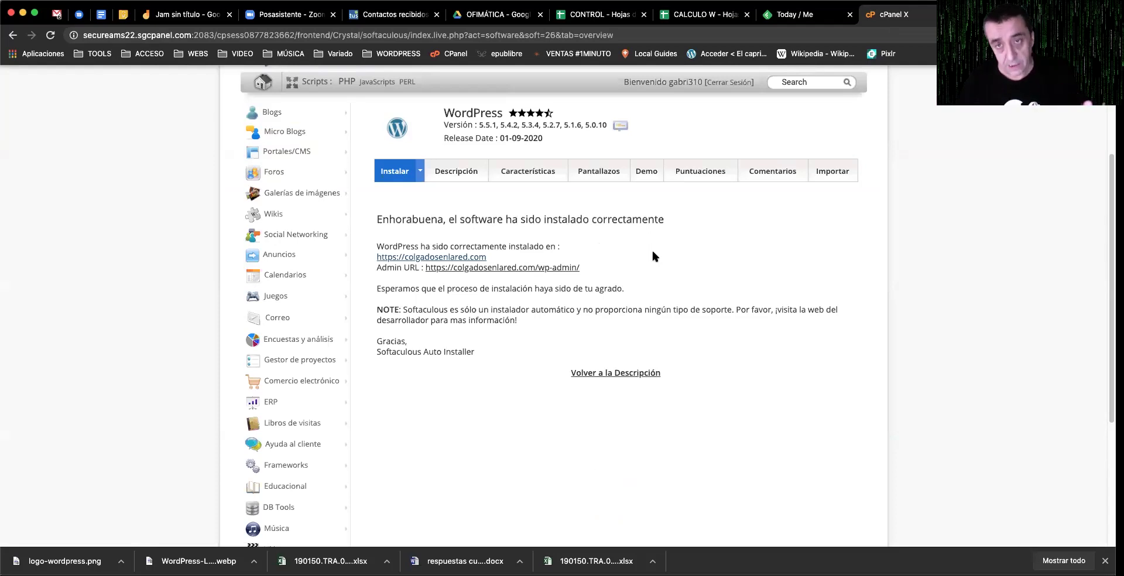
click(990, 14)
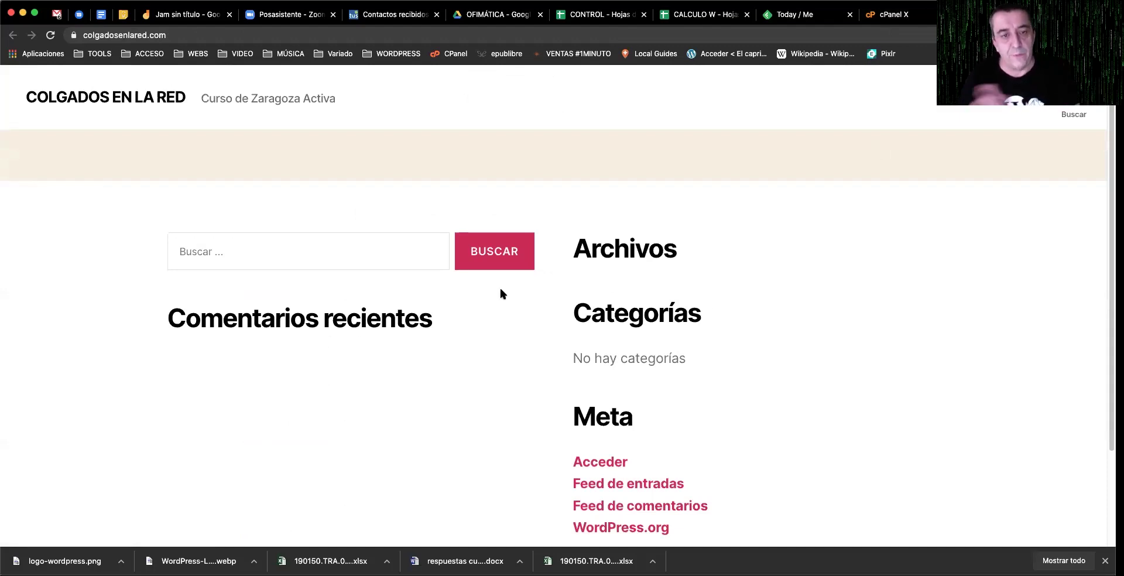
scroll(558, 331, down, 4)
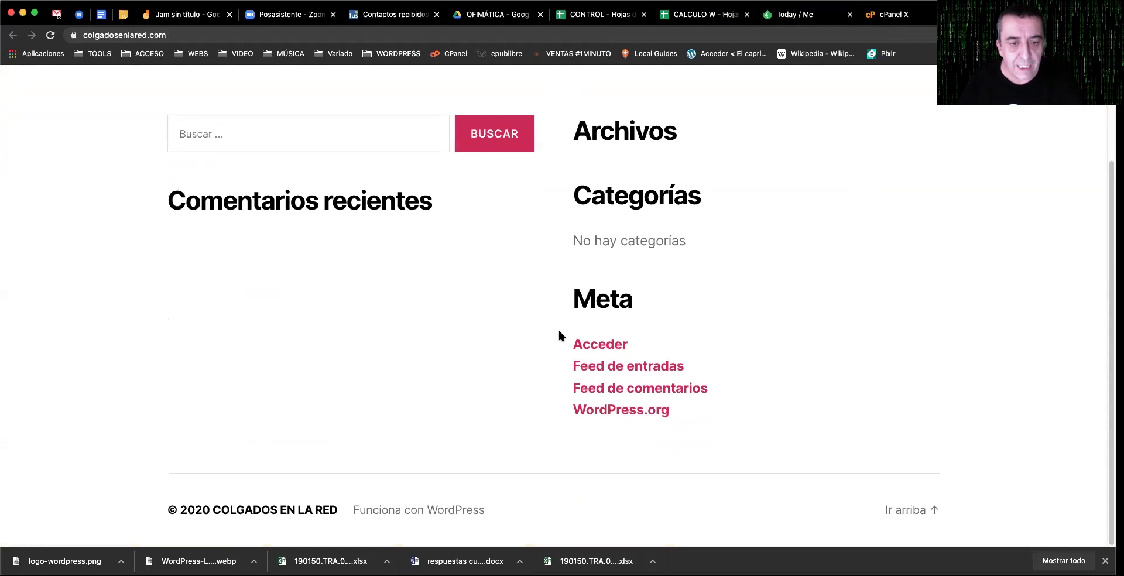
scroll(558, 331, up, 4)
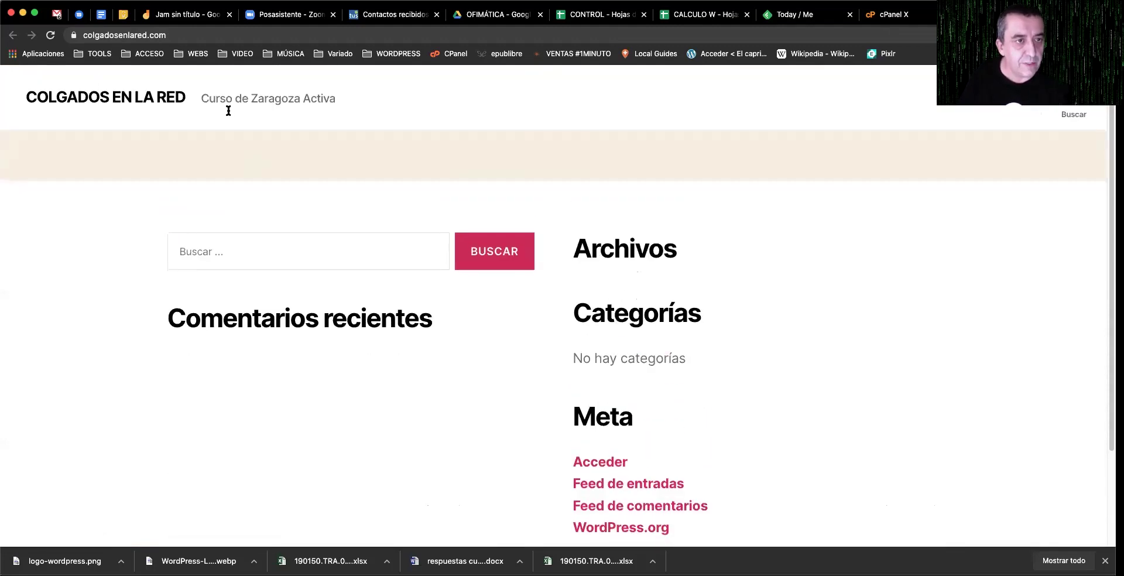
ctrl+scroll(226, 110, up, 2)
ctrl+scroll(258, 108, down, 2)
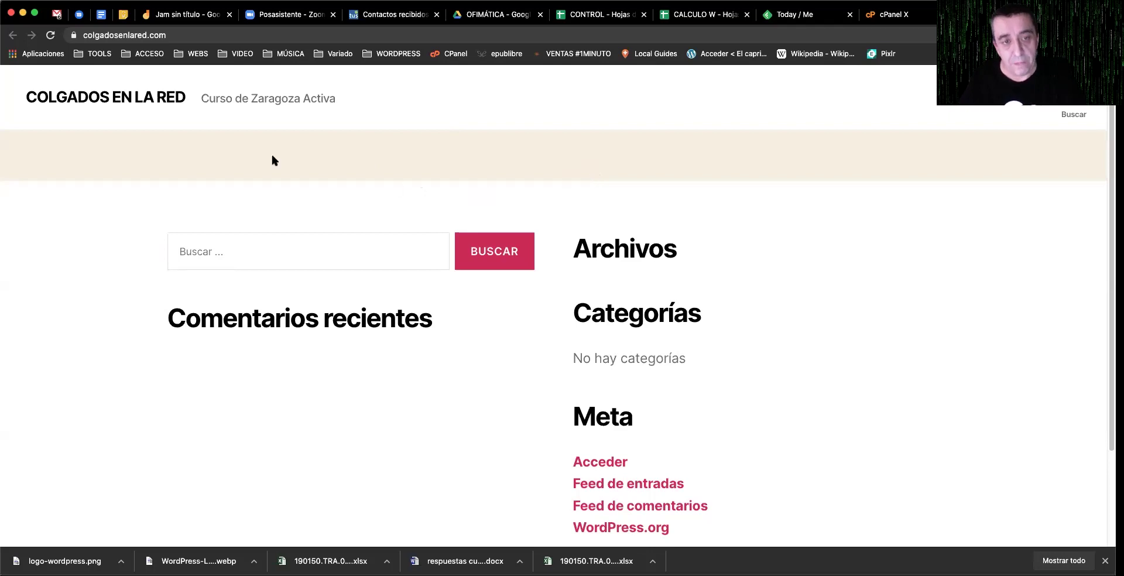
Step: Go to colgadosenlared.com/wp-admin to reach the WordPress login page
click(113, 36)
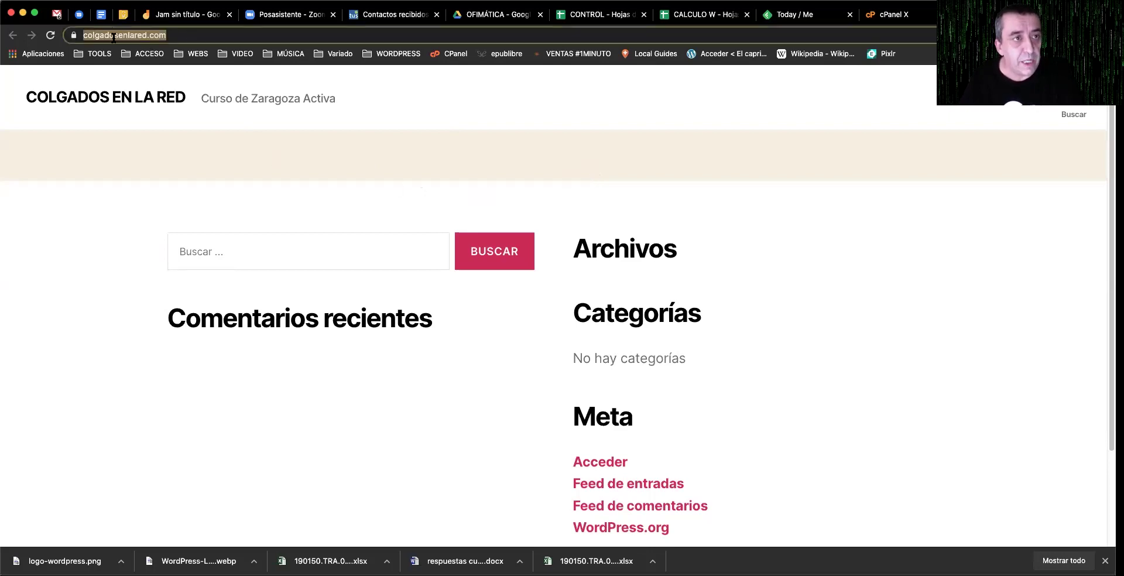
click(223, 33)
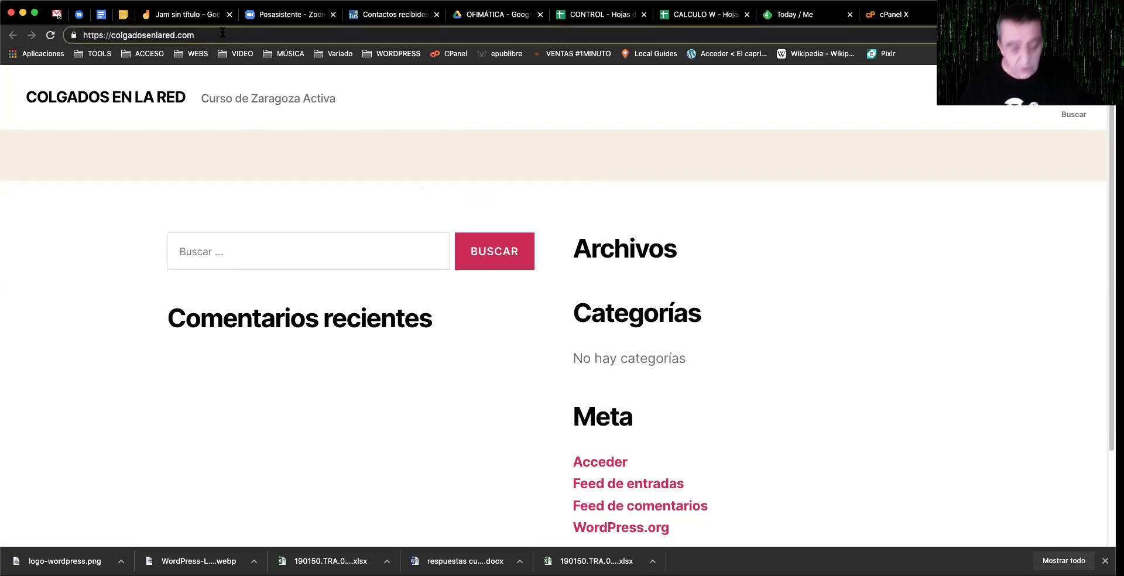
text(/)
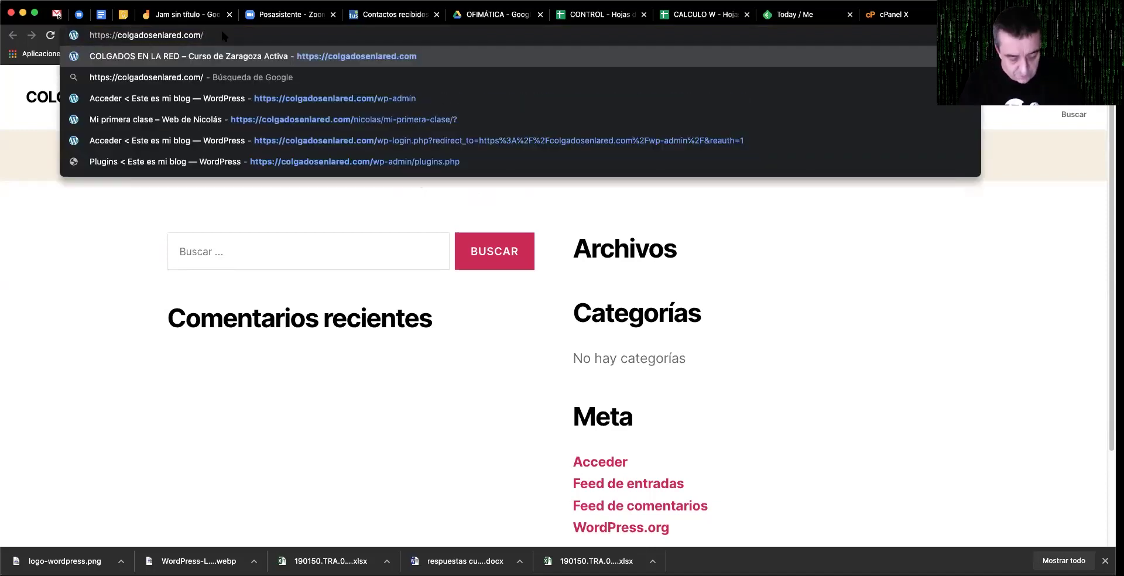
text(wp-admin)
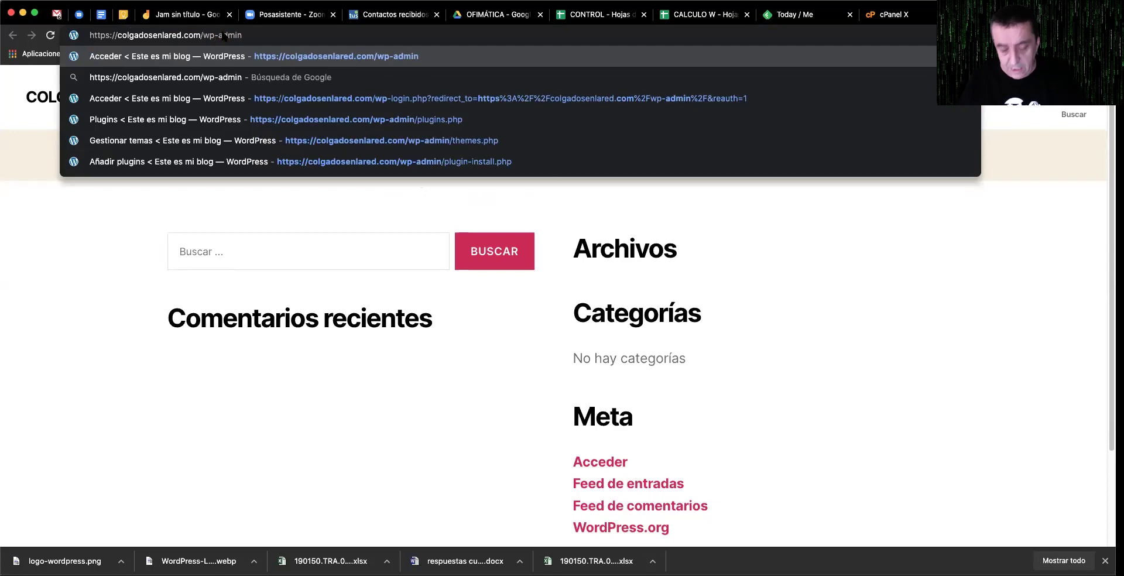
key(Return)
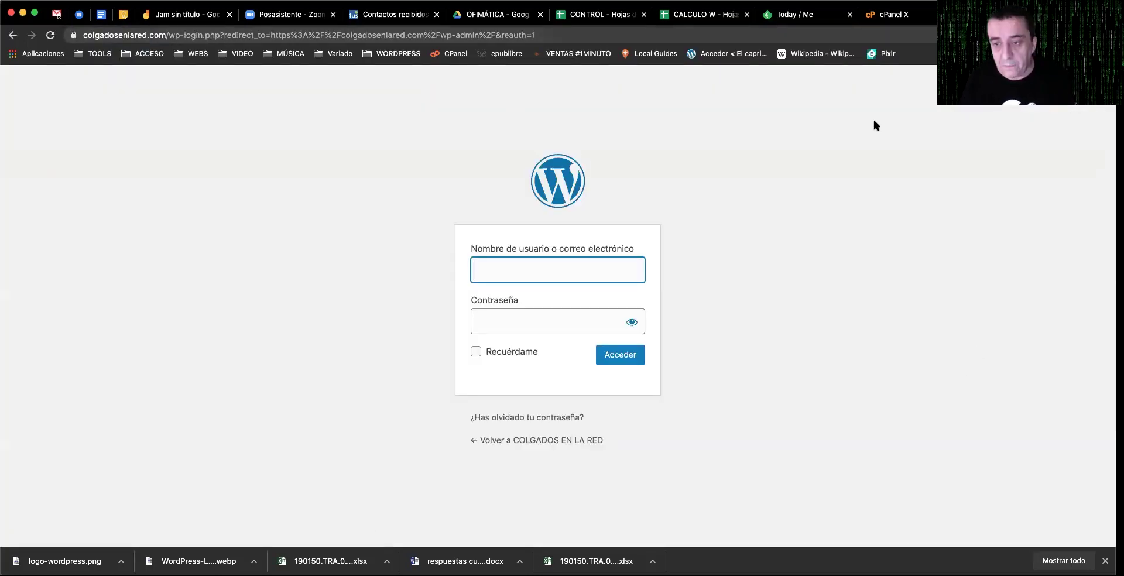
Step: Edit and clear the login address, then return to the Softaculous success page
drag(166, 35, 83, 34)
key(super+c)
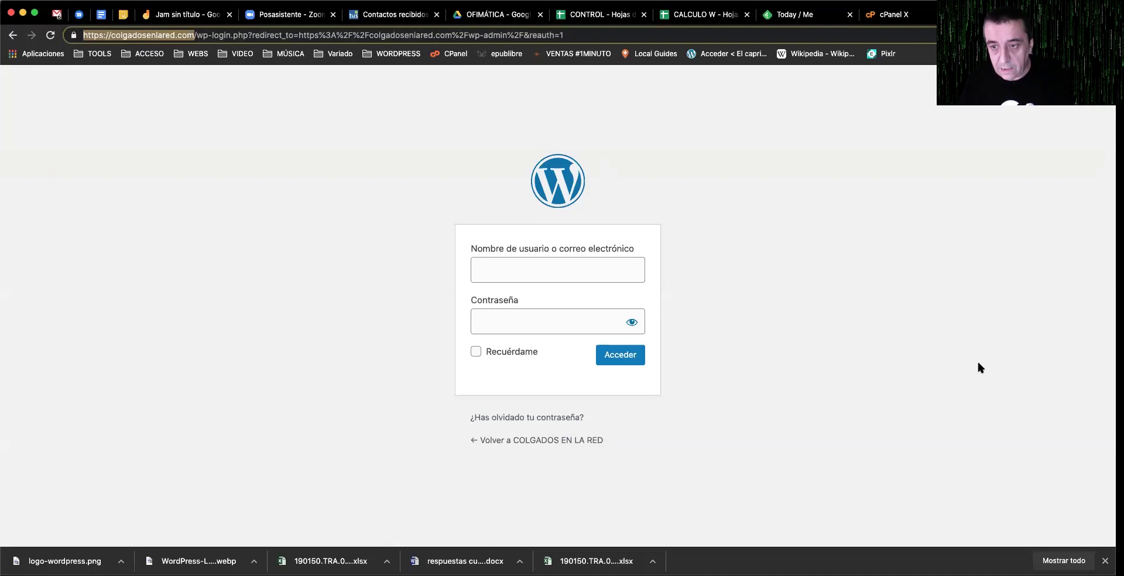
key(BackSpace)
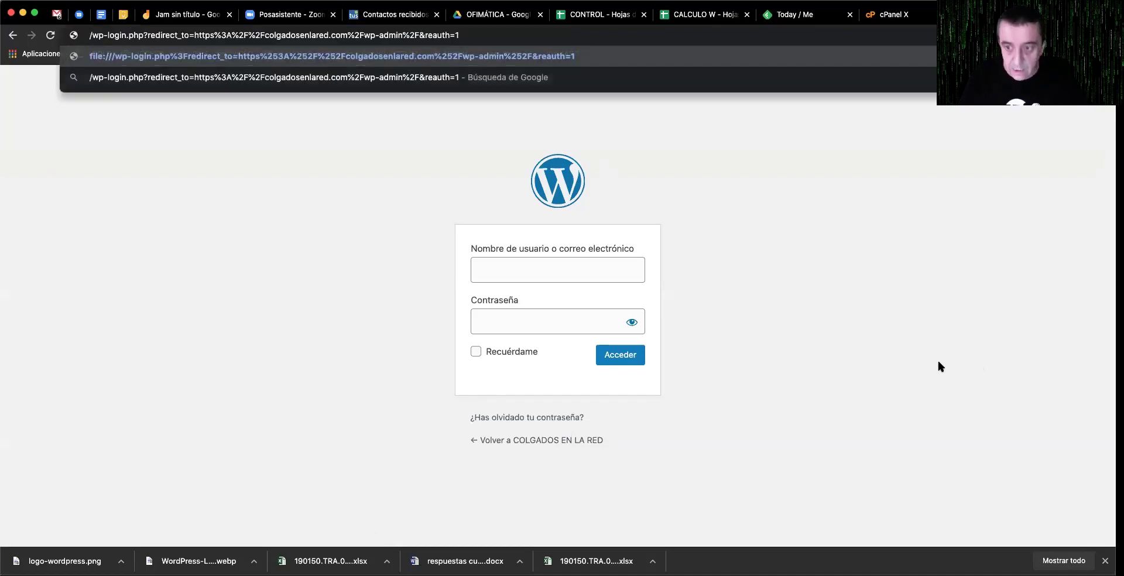
key(super+v)
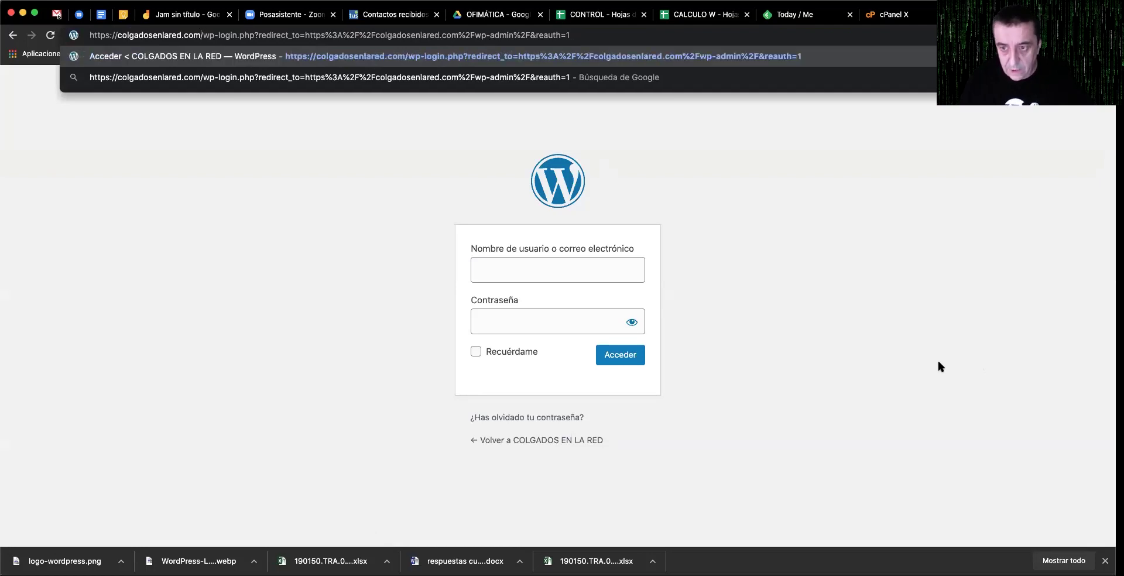
key(Escape)
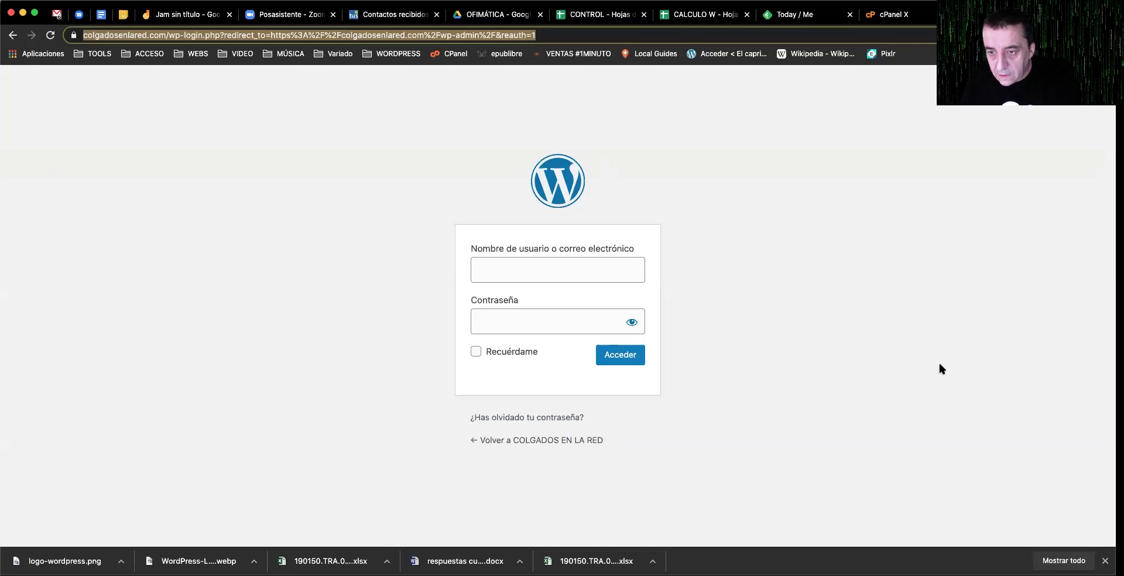
key(BackSpace)
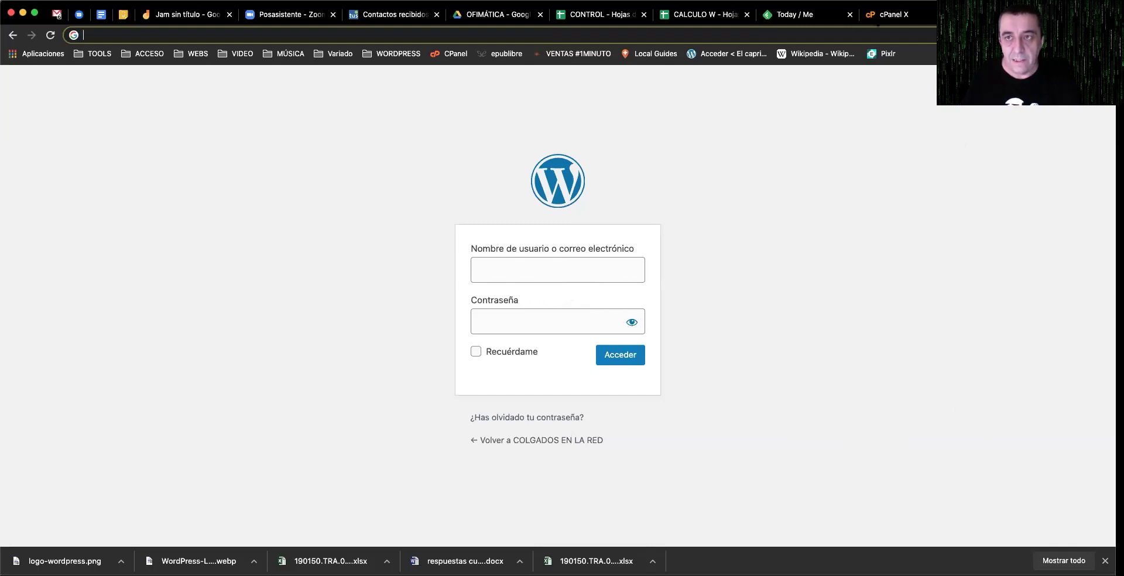
click(891, 14)
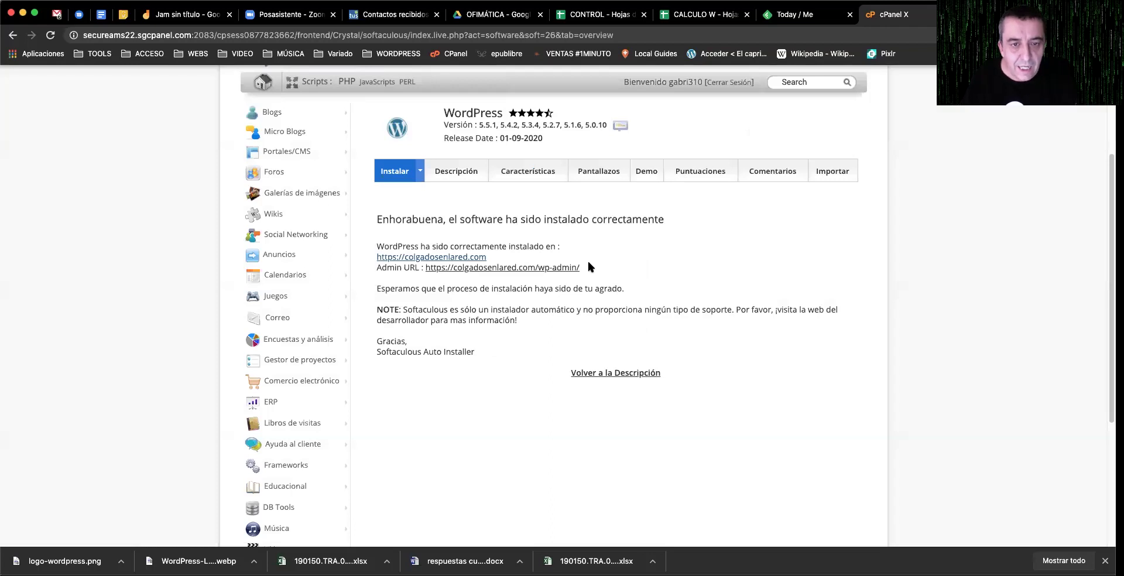
Step: Open the Admin URL and finish the SiteGround wizard without choosing a theme or plugins
click(561, 267)
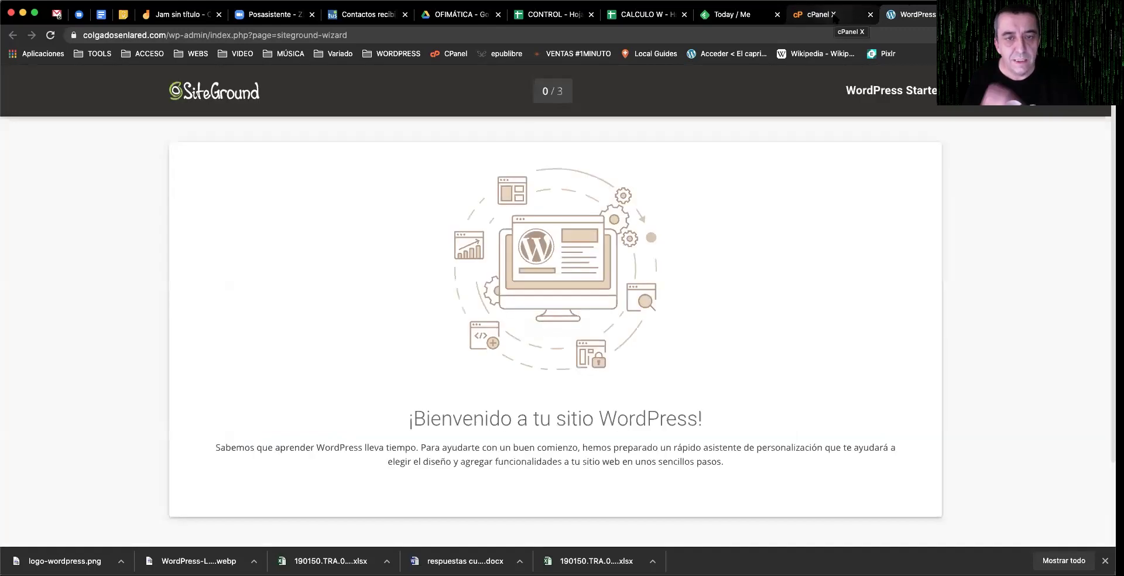
scroll(637, 213, down, 3)
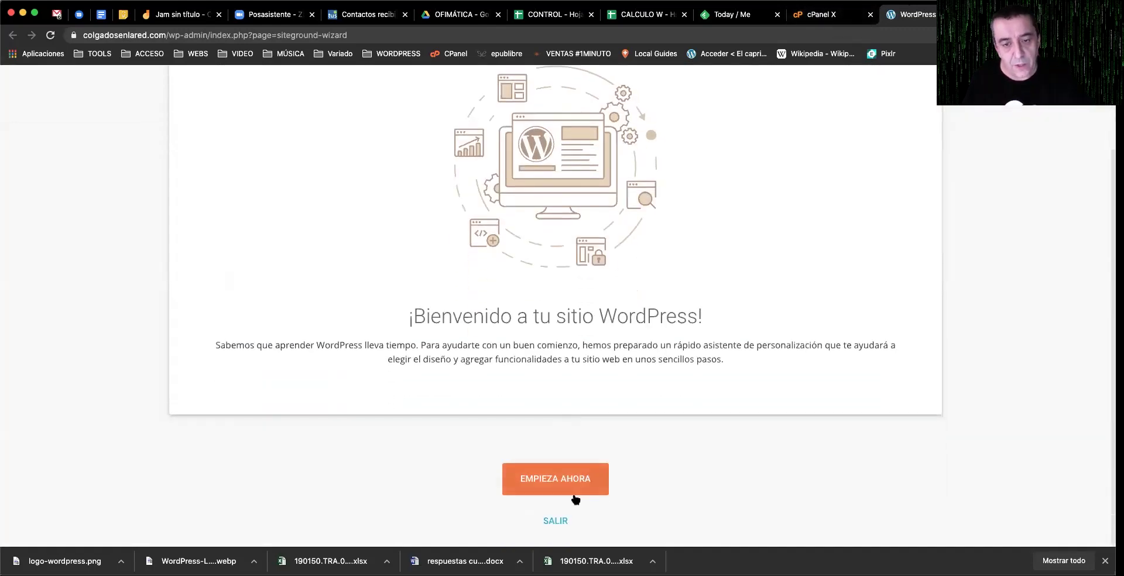
click(561, 484)
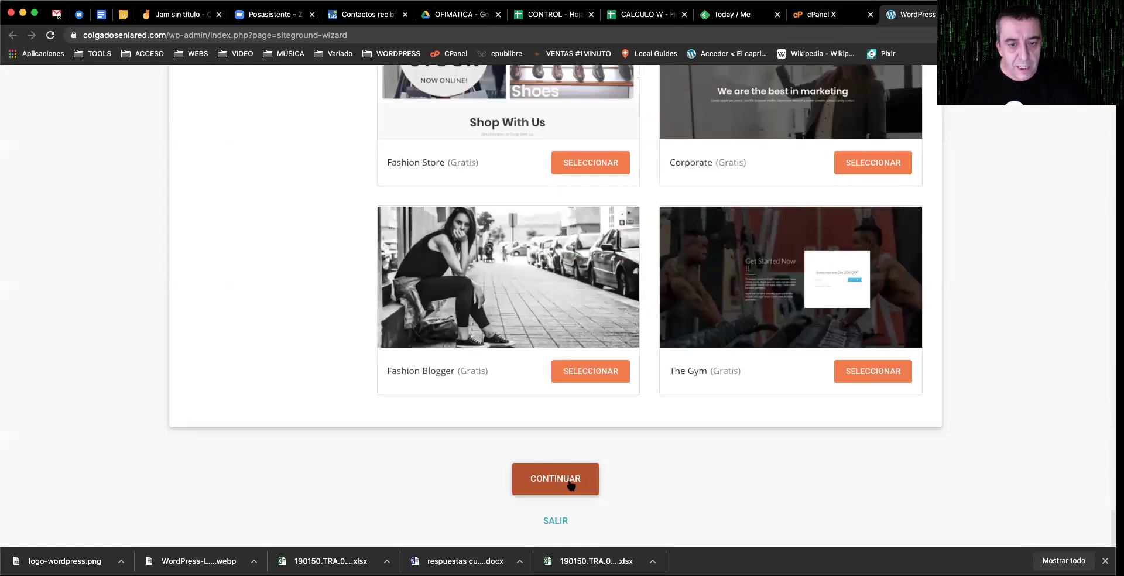
click(567, 479)
click(564, 486)
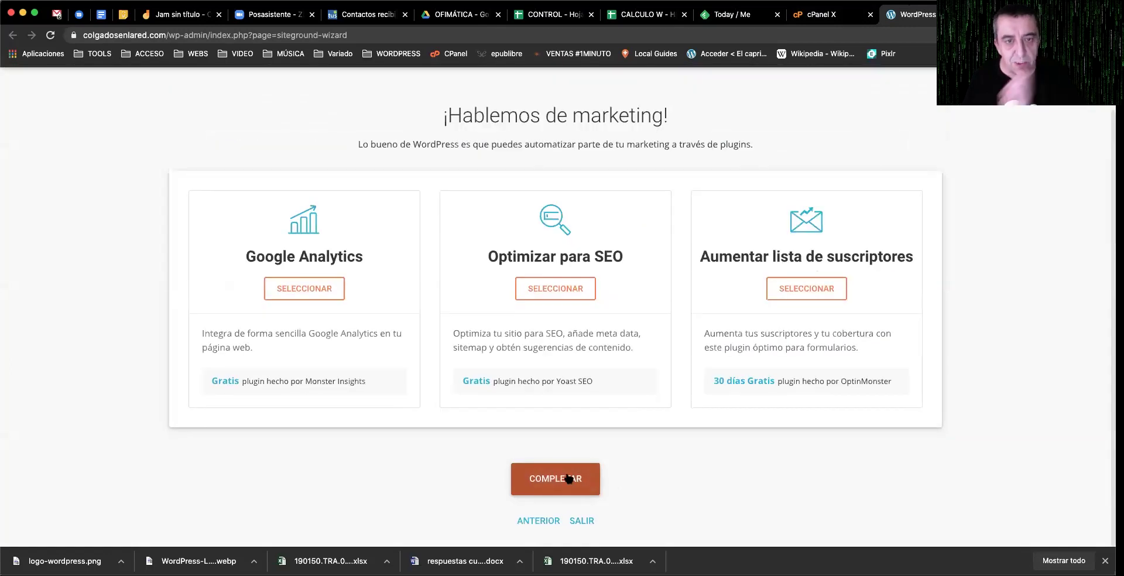
click(521, 480)
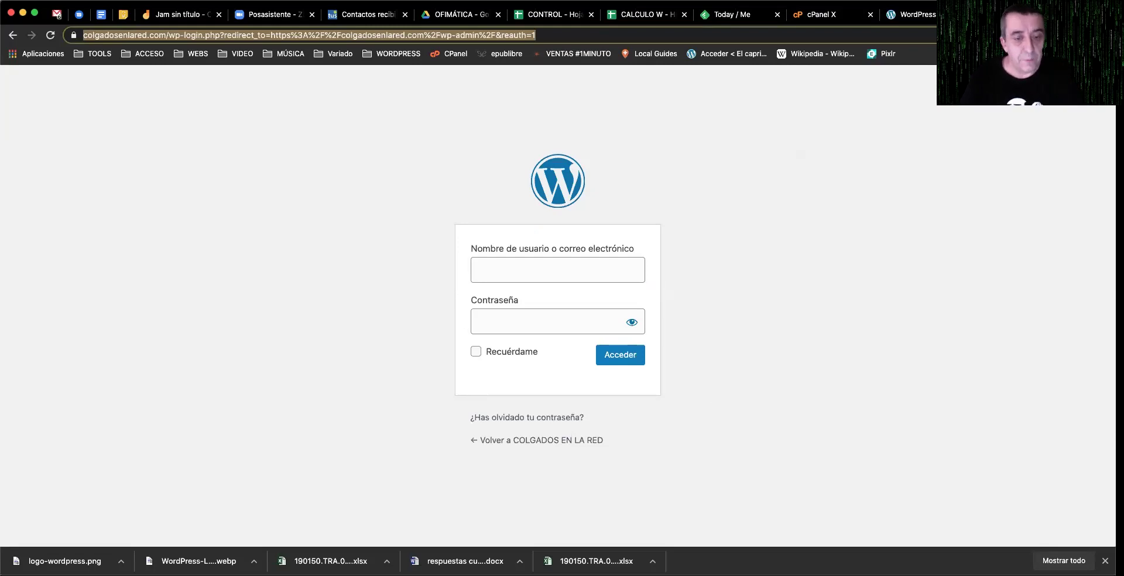
Step: Visit the COLGADOS EN LA RED home page, then return to the wizard's completion message
click(545, 442)
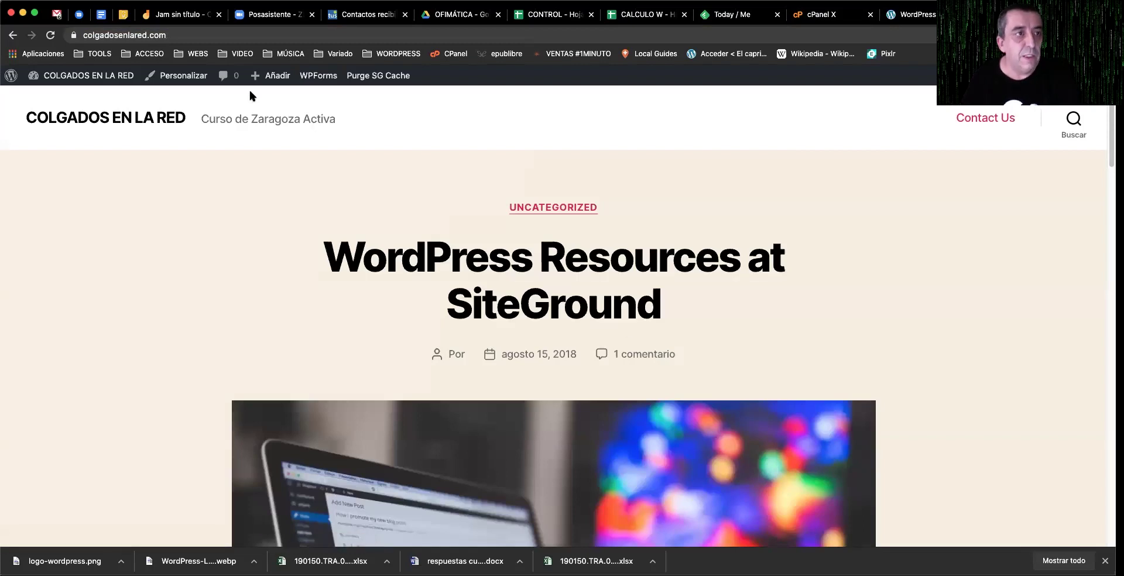
click(13, 35)
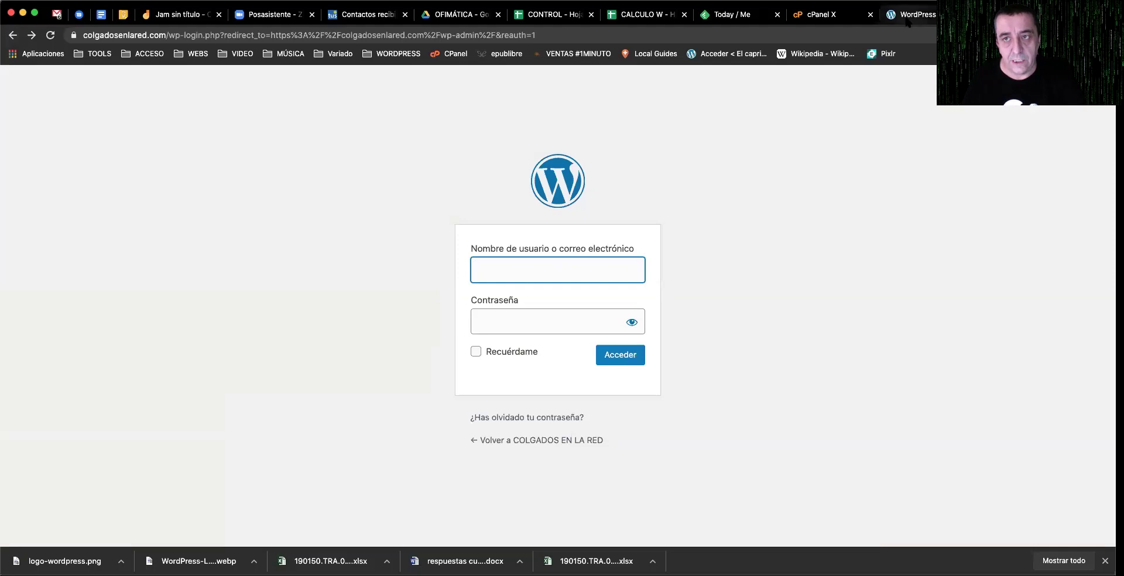
key(super+bracketright)
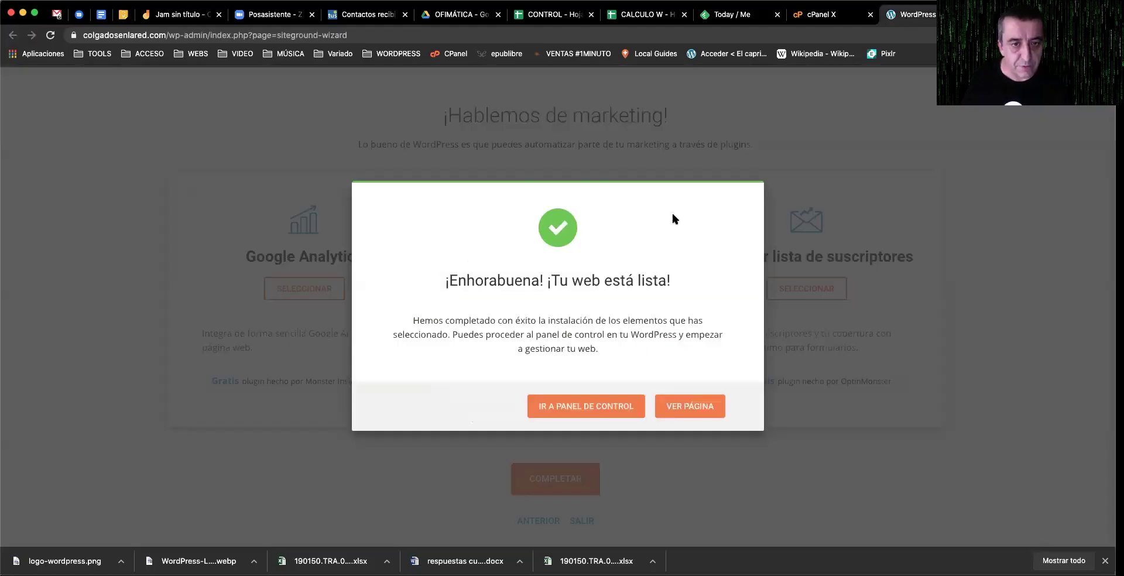
Step: Leave the wizard through IR A PANEL DE CONTROL toward the WordPress dashboard
click(644, 407)
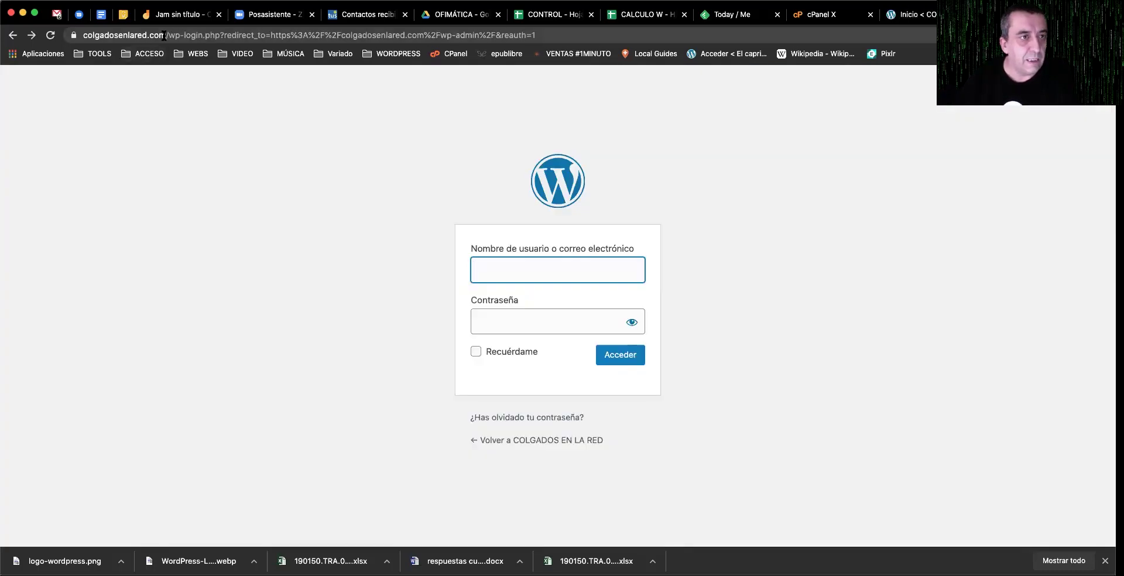
Step: Trim the login path from the address to load the colgadosenlared.com home page
click(167, 36)
click(167, 36)
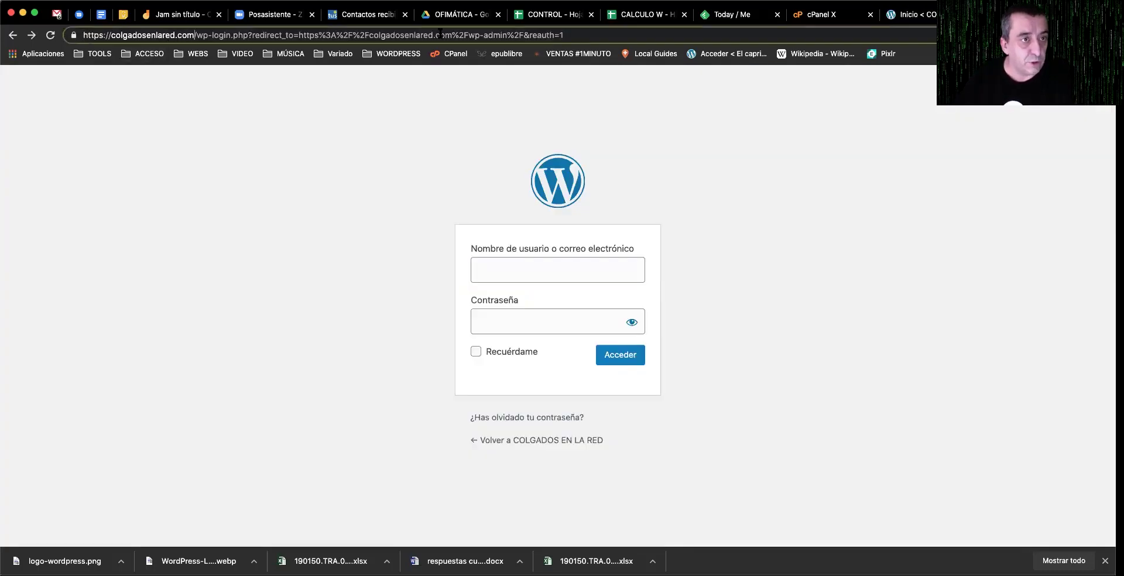
drag(195, 35, 672, 36)
key(BackSpace)
key(Return)
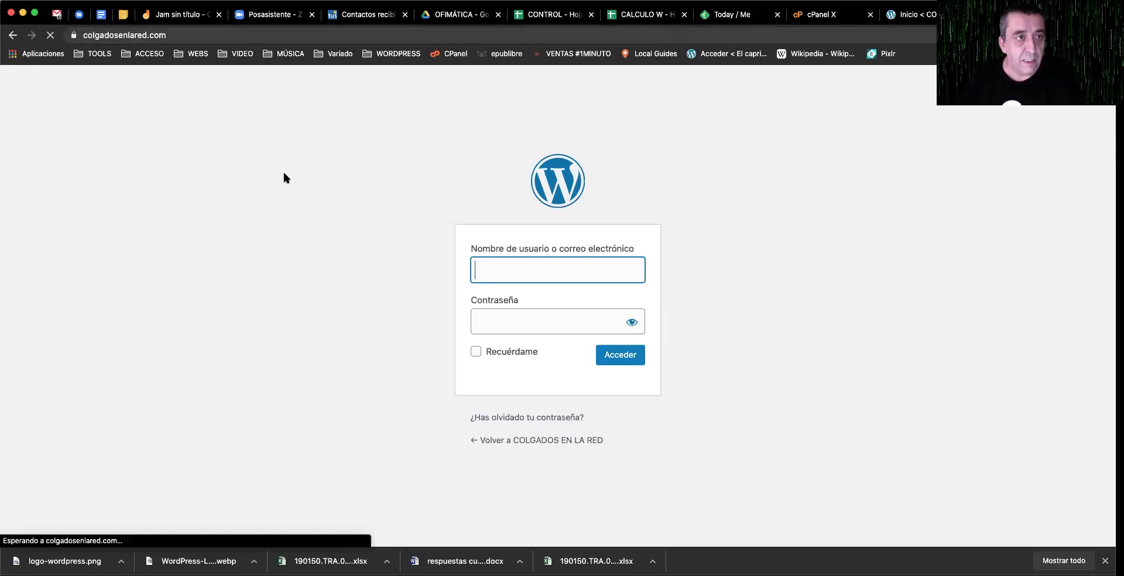
Step: Scroll the front page, then switch back to the admin dashboard tab
scroll(567, 293, down, 5)
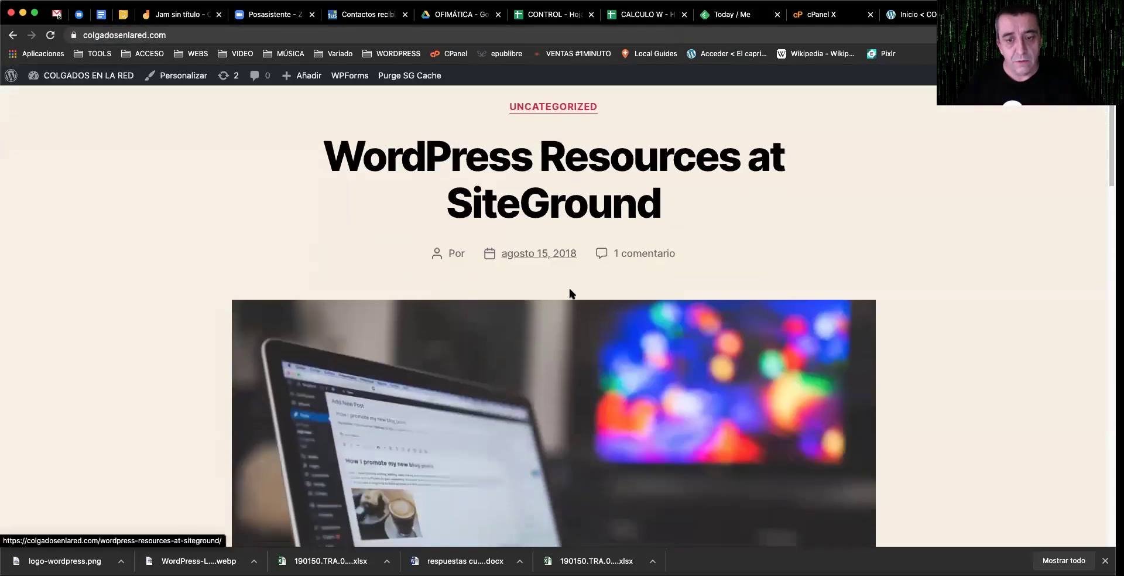
scroll(568, 286, up, 4)
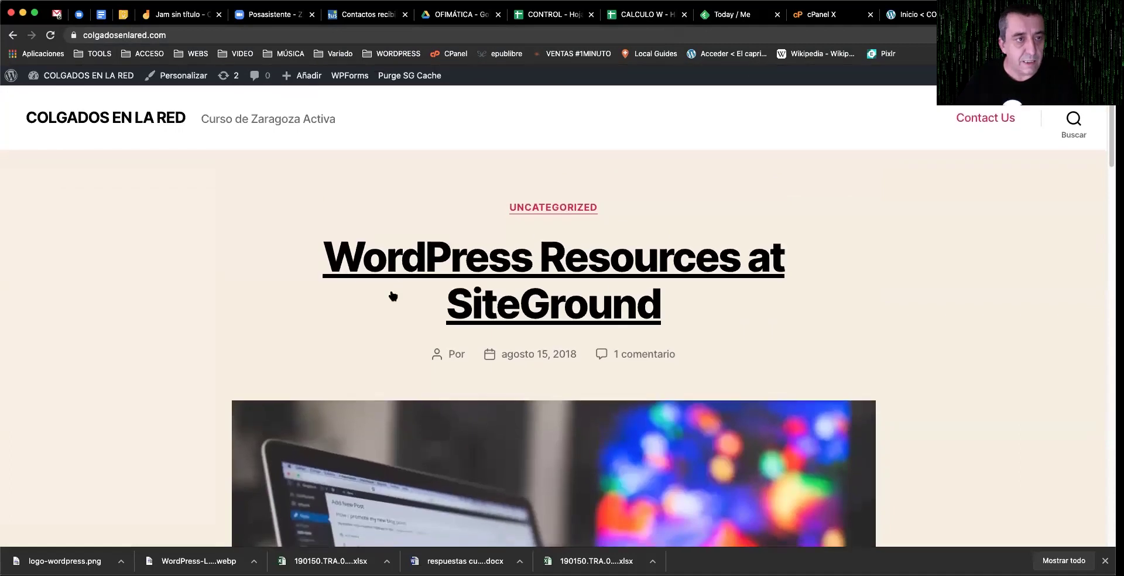
scroll(599, 288, down, 5)
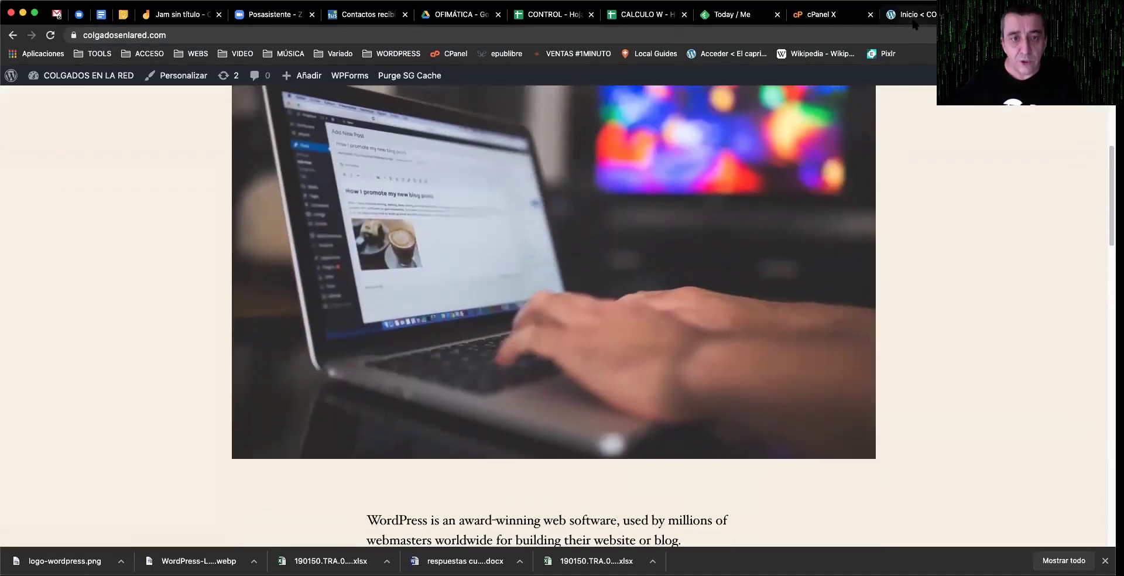
key(ctrl+Tab)
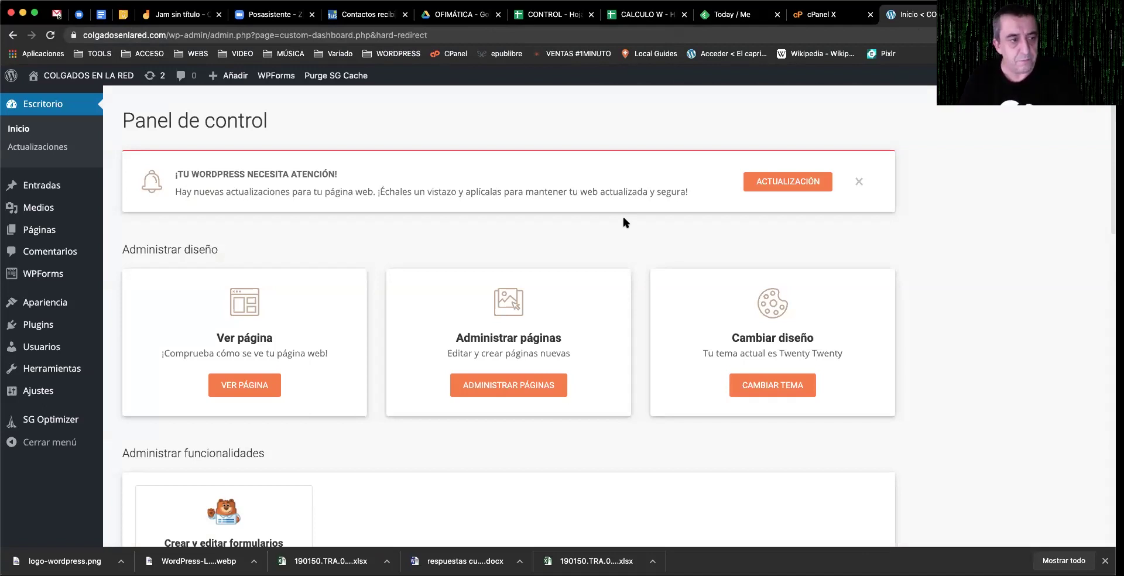
Step: Reset browser zoom with Cmd+0 and open Usuarios > Todos los usuarios
mouse_move(53, 227)
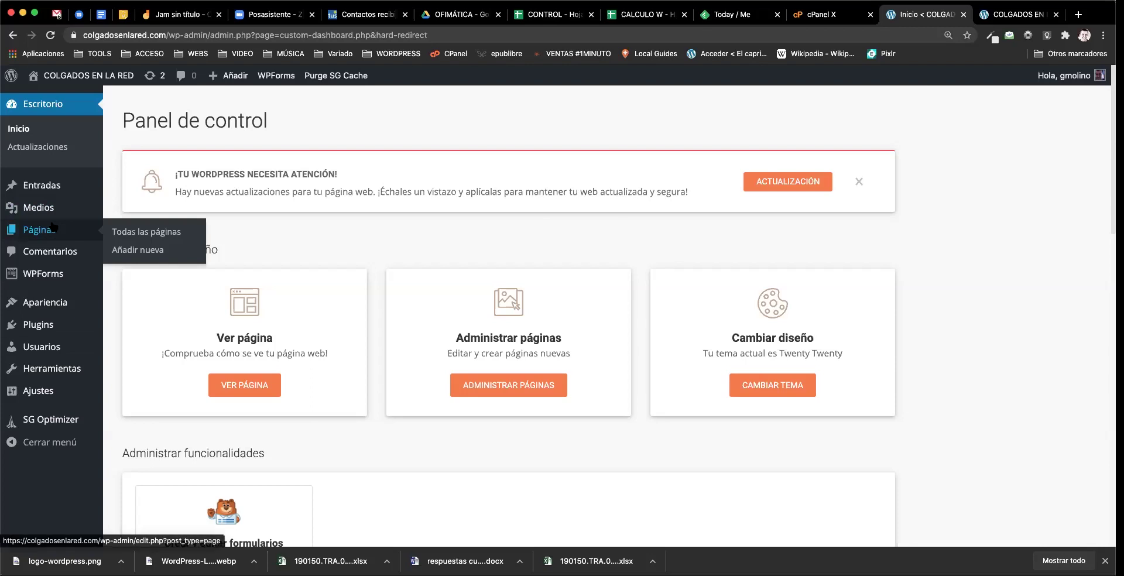
ctrl+scroll(53, 226, up, 5)
scroll(151, 259, down, 6)
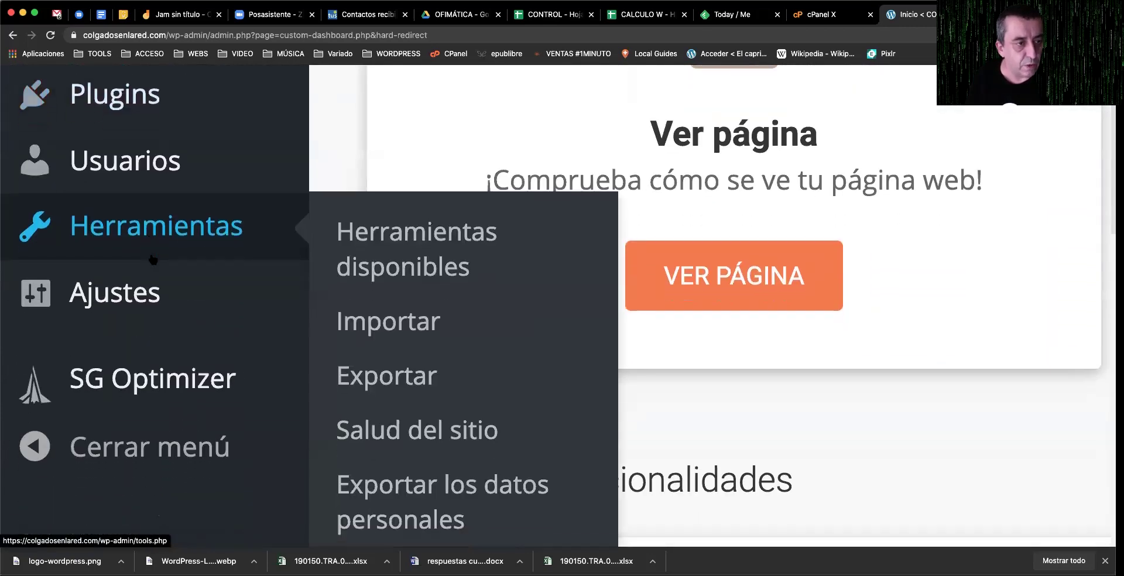
scroll(176, 264, down, 3)
scroll(226, 272, up, 2)
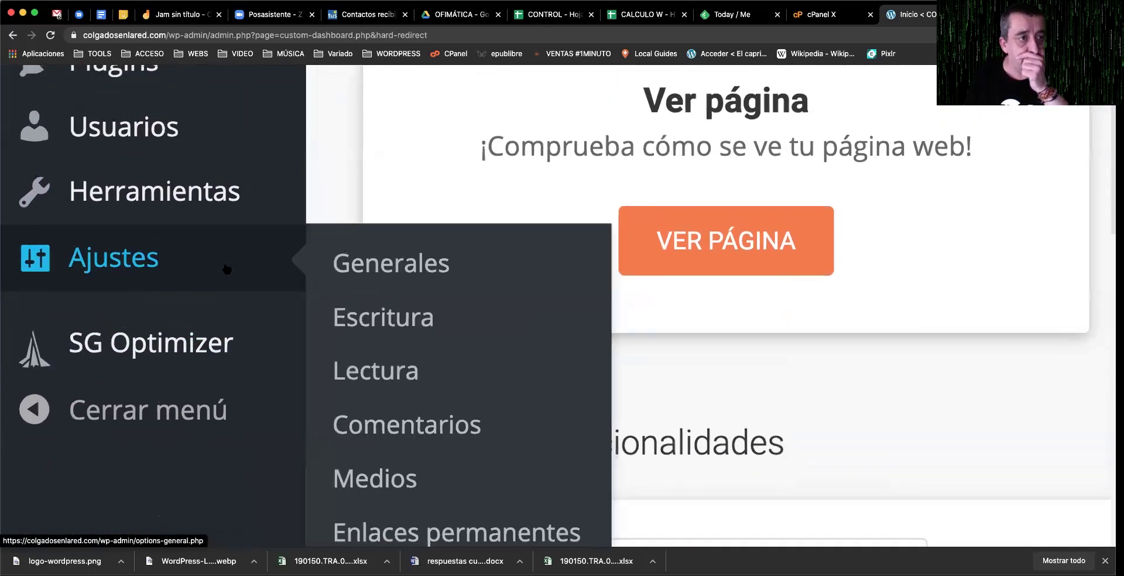
key(super+0)
mouse_move(48, 352)
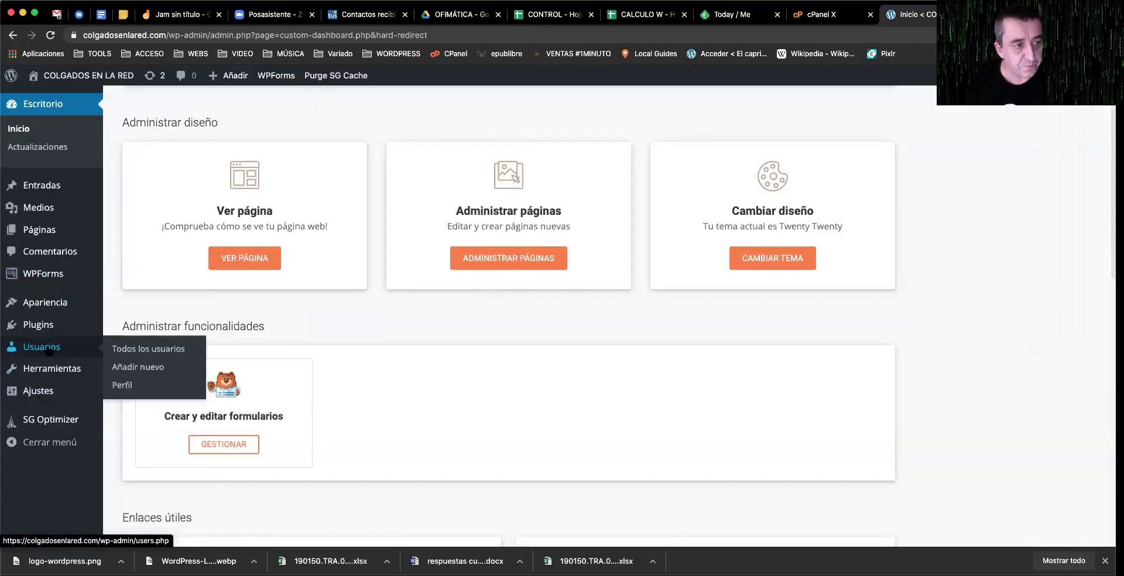
click(140, 350)
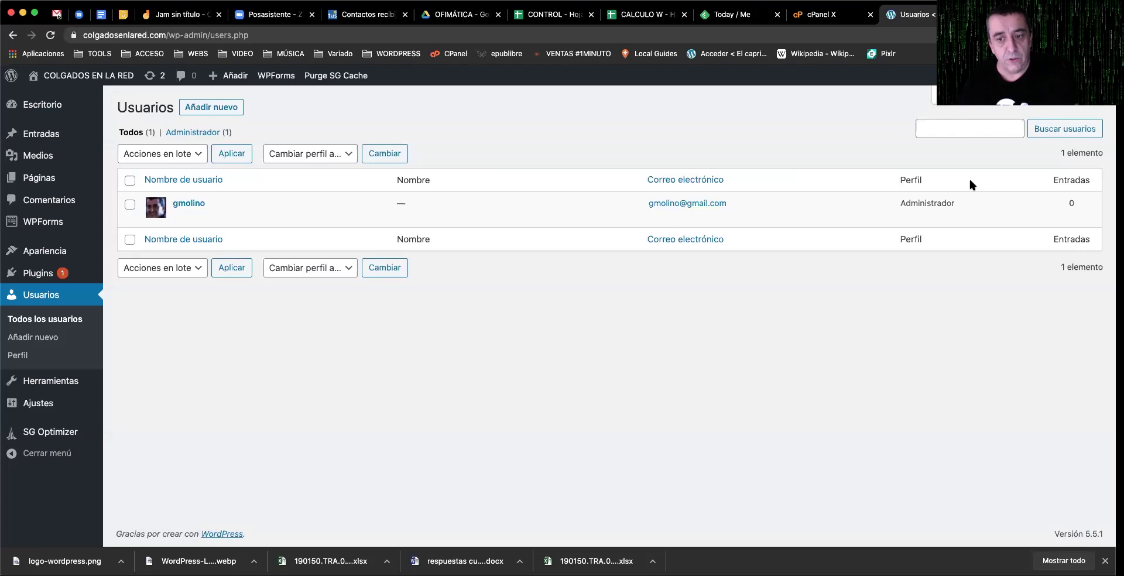
Step: Start a new user and fill the username from saved suggestions
click(219, 112)
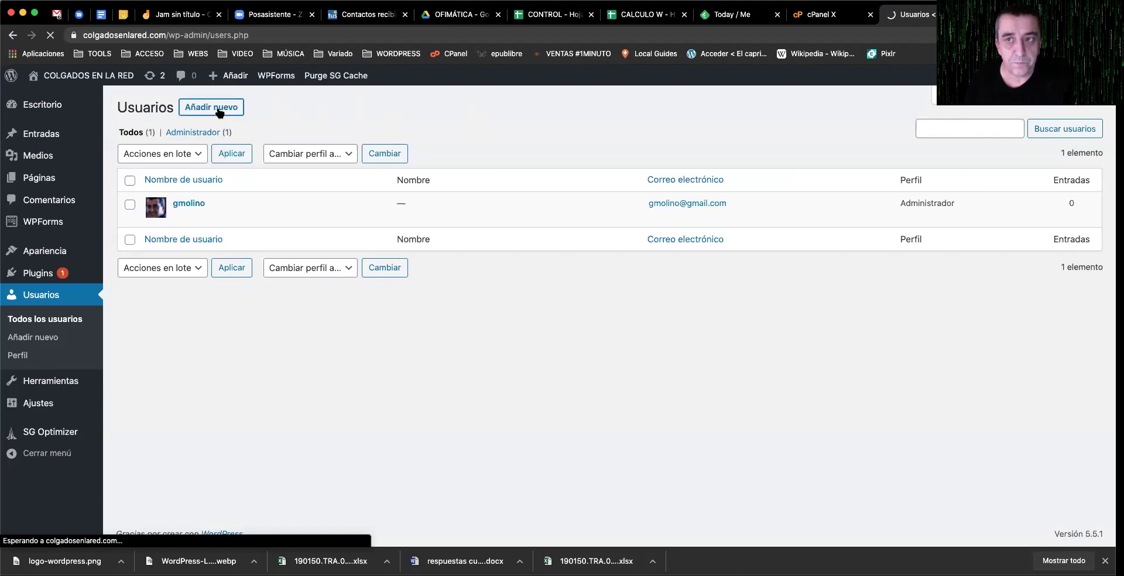
click(434, 166)
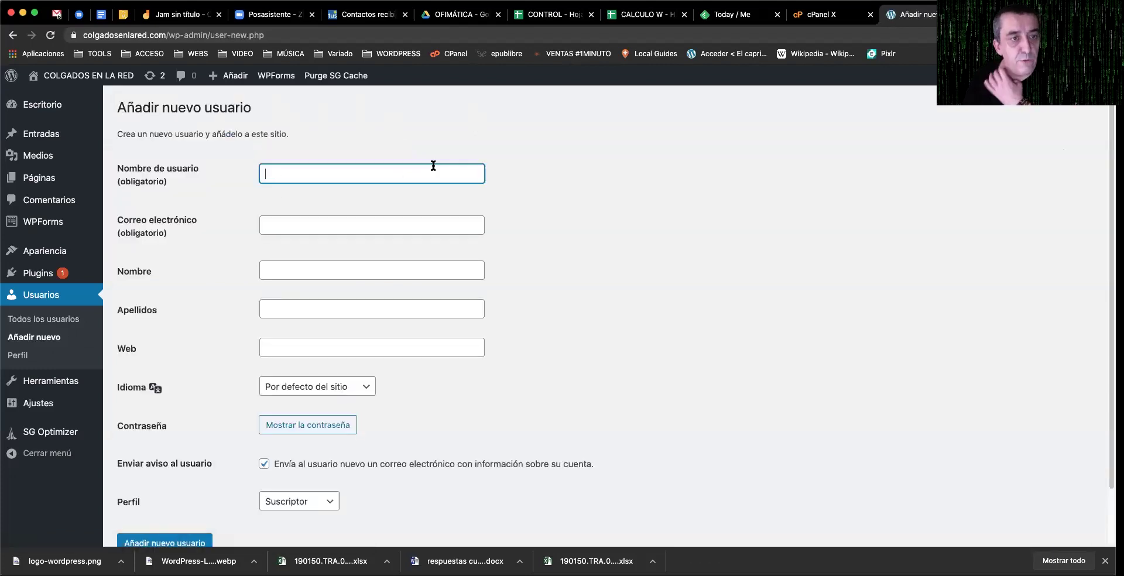
click(436, 165)
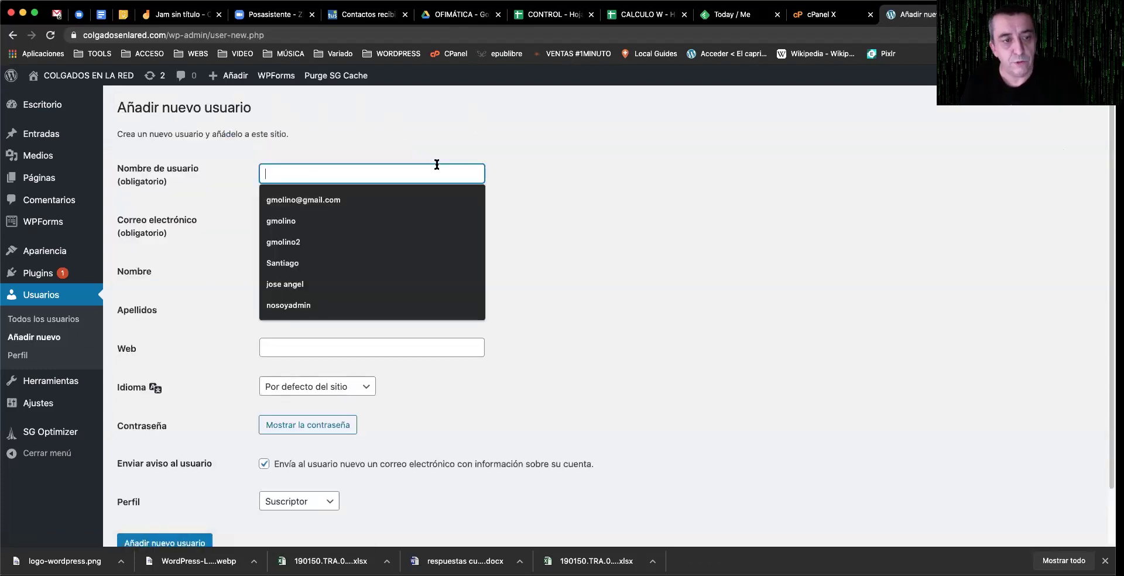
click(344, 242)
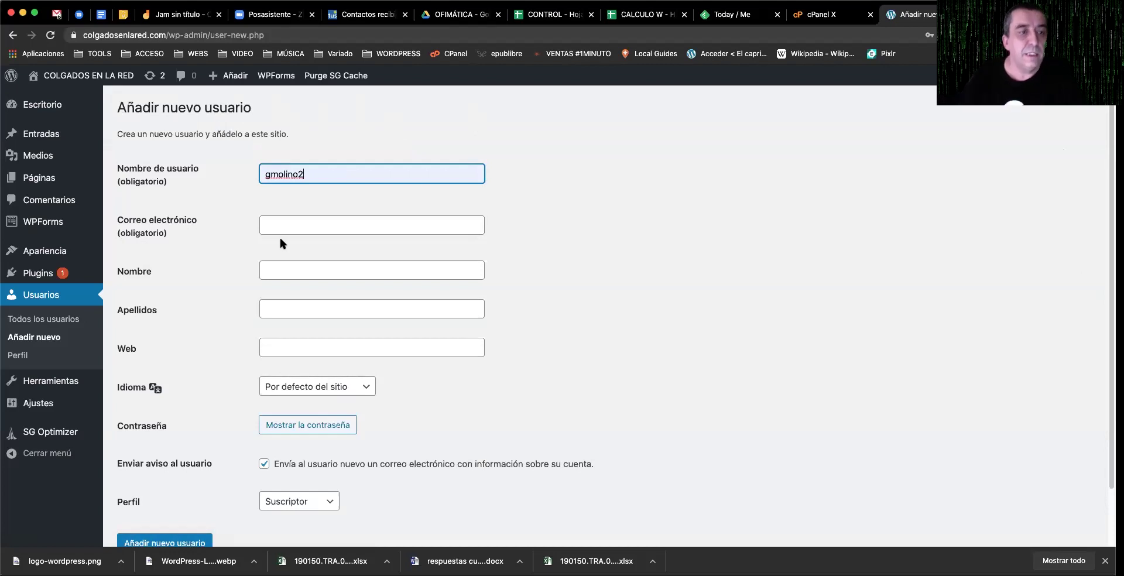
Step: Complete the e-mail address from autofill and generate a password with Mostrar la contraseña
click(294, 231)
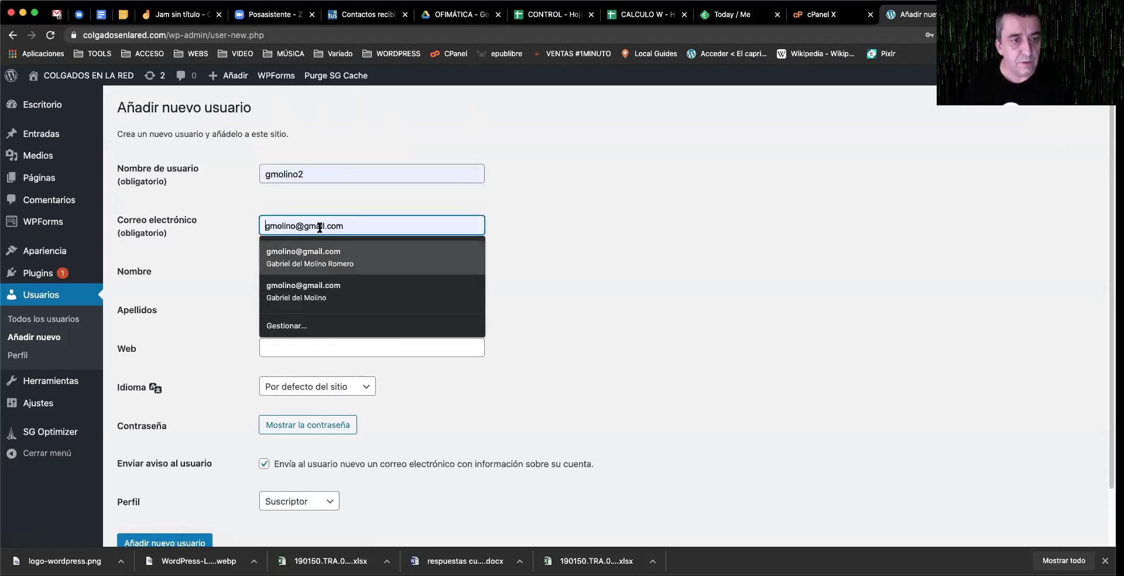
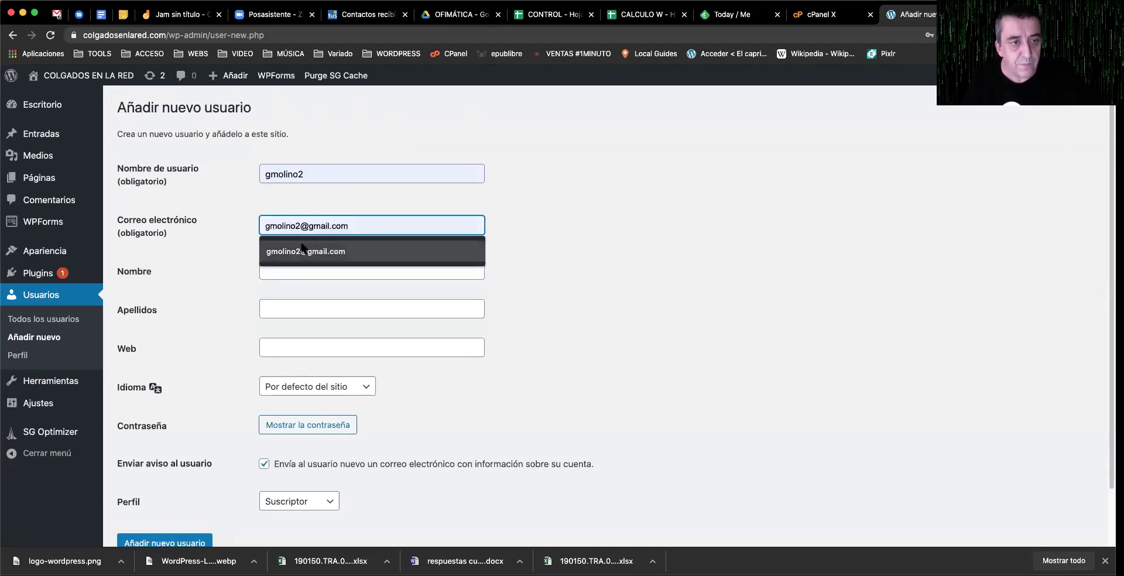
click(302, 251)
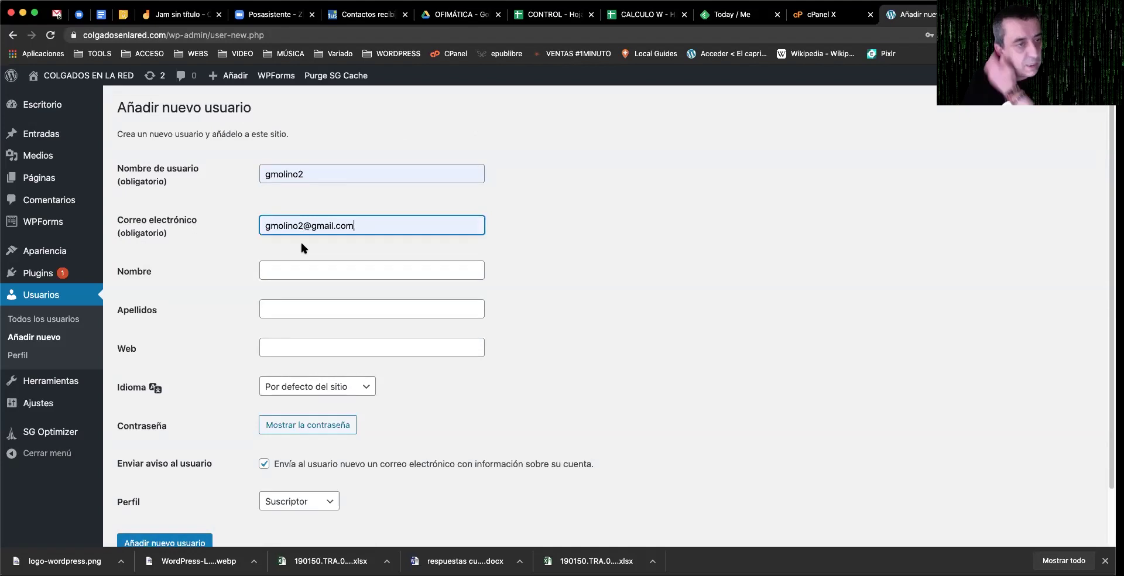
click(301, 265)
click(198, 293)
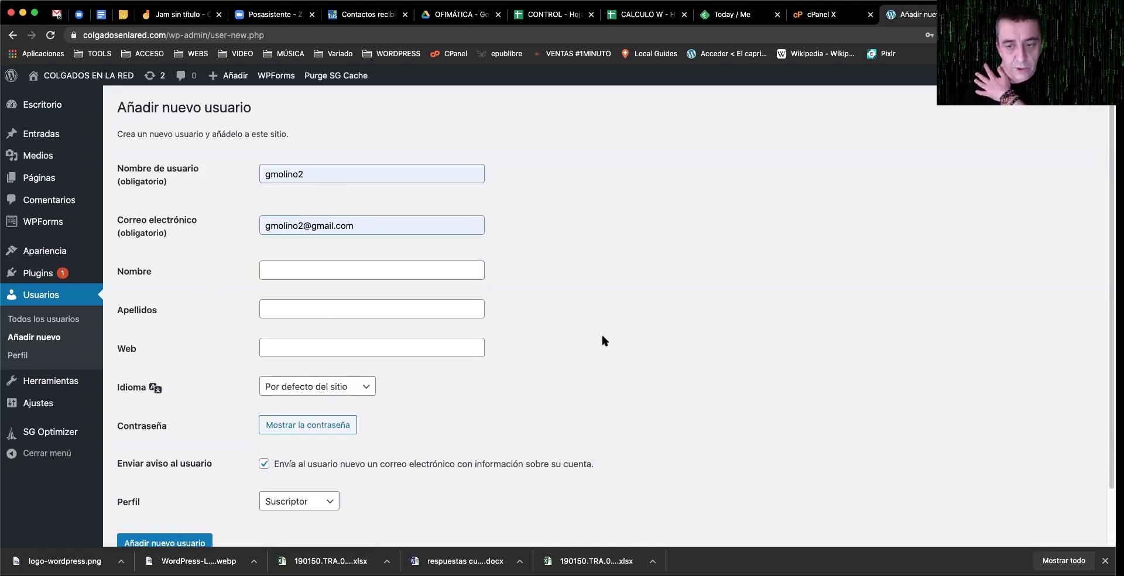
scroll(602, 340, down, 3)
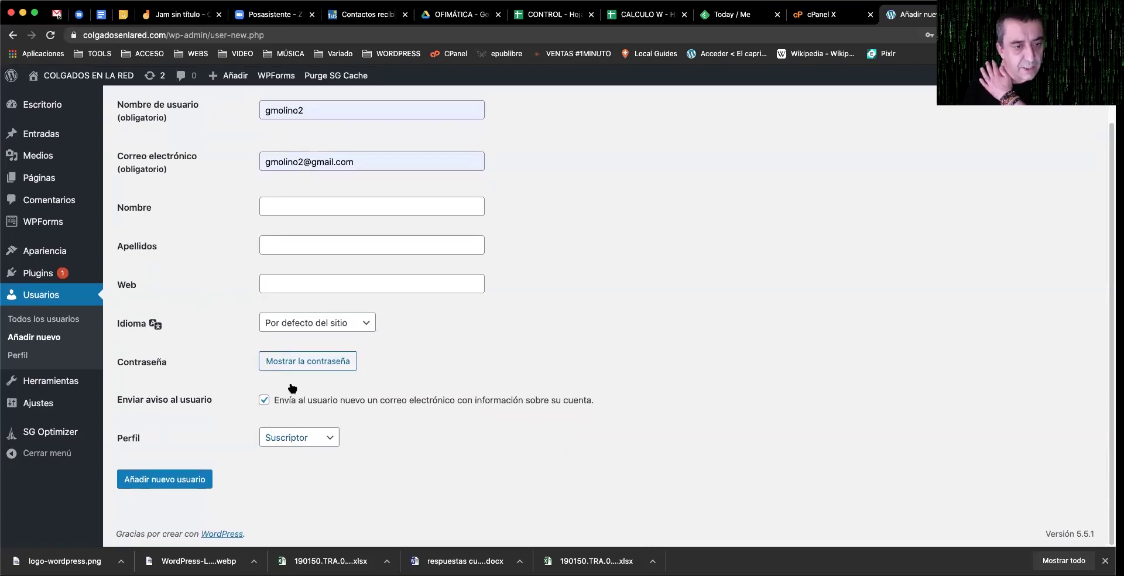
click(346, 364)
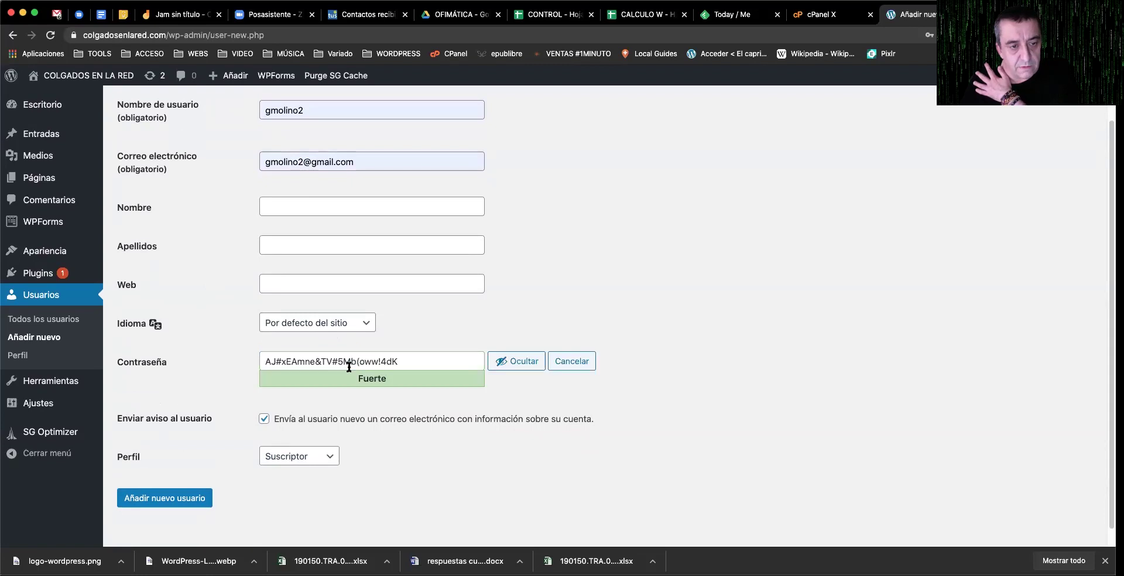
Step: Type a custom Fuerte-rated password over the generated one and open the Perfil role list
click(509, 363)
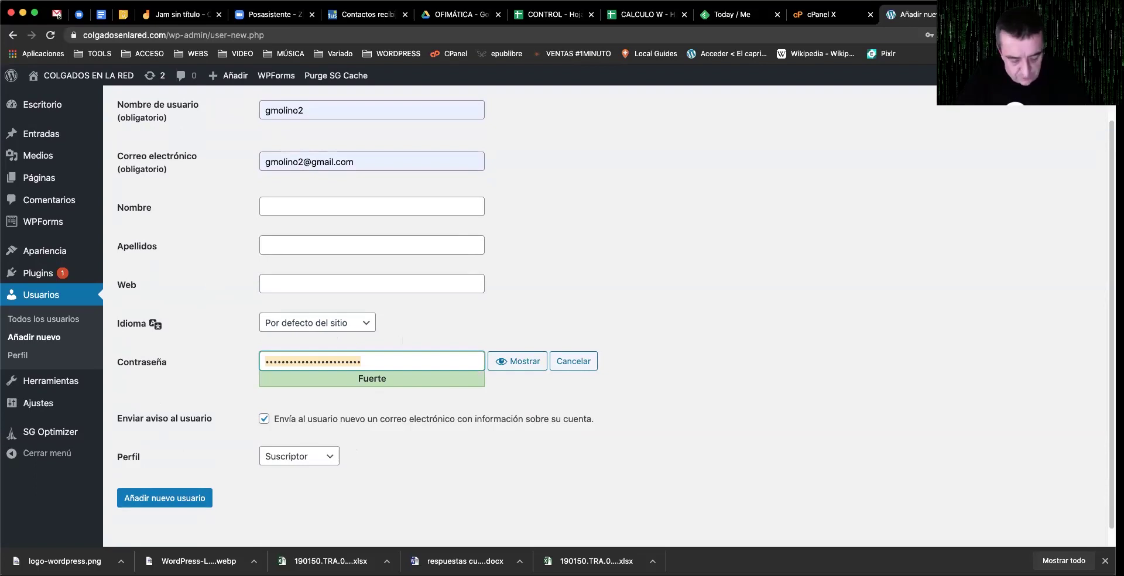
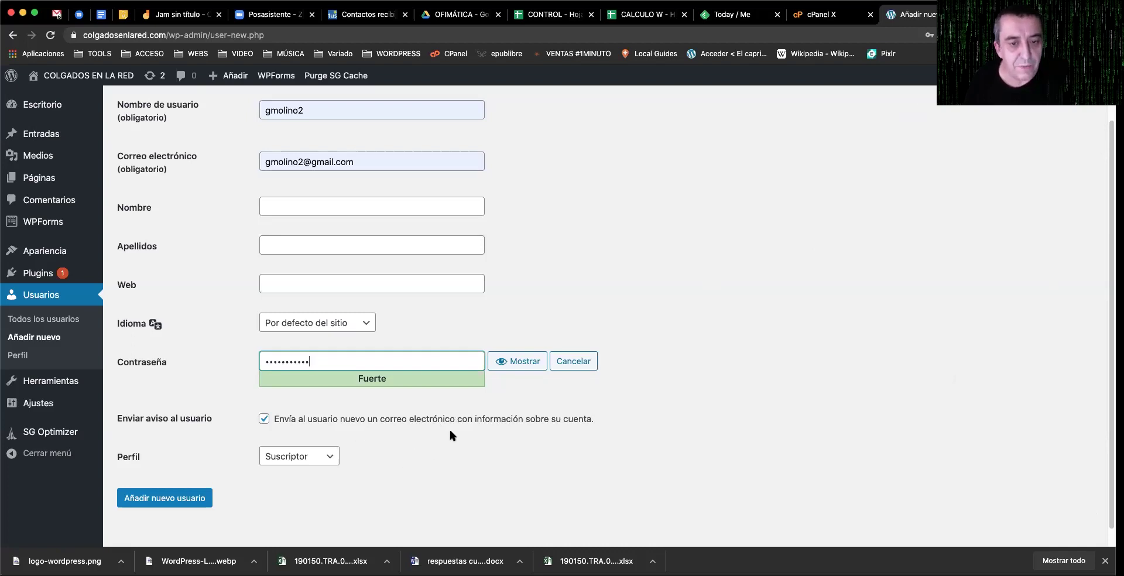
scroll(462, 416, down, 1)
scroll(333, 143, up, 3)
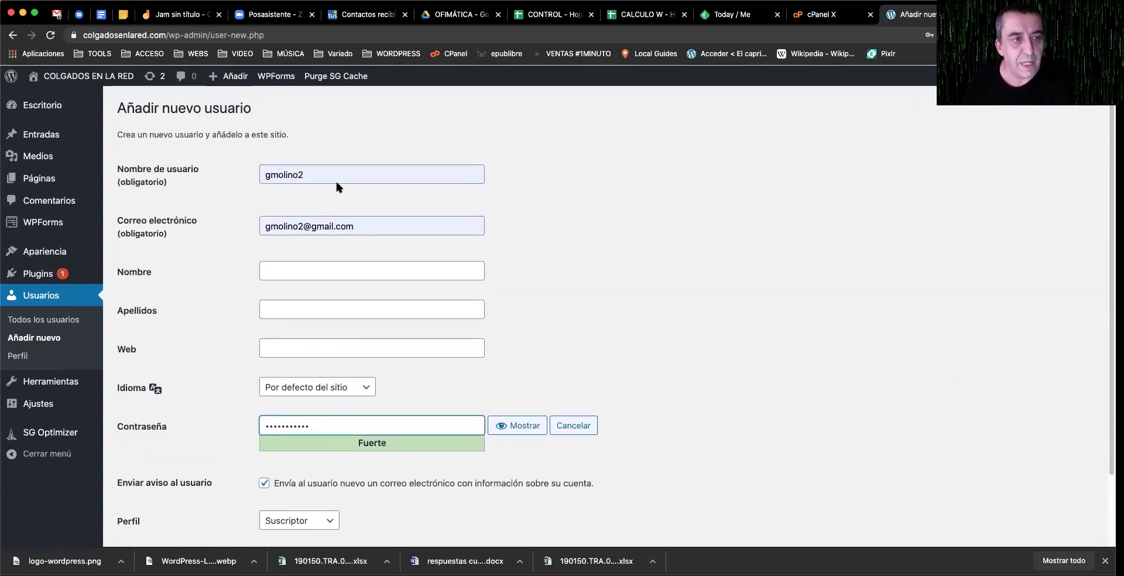
scroll(345, 158, down, 3)
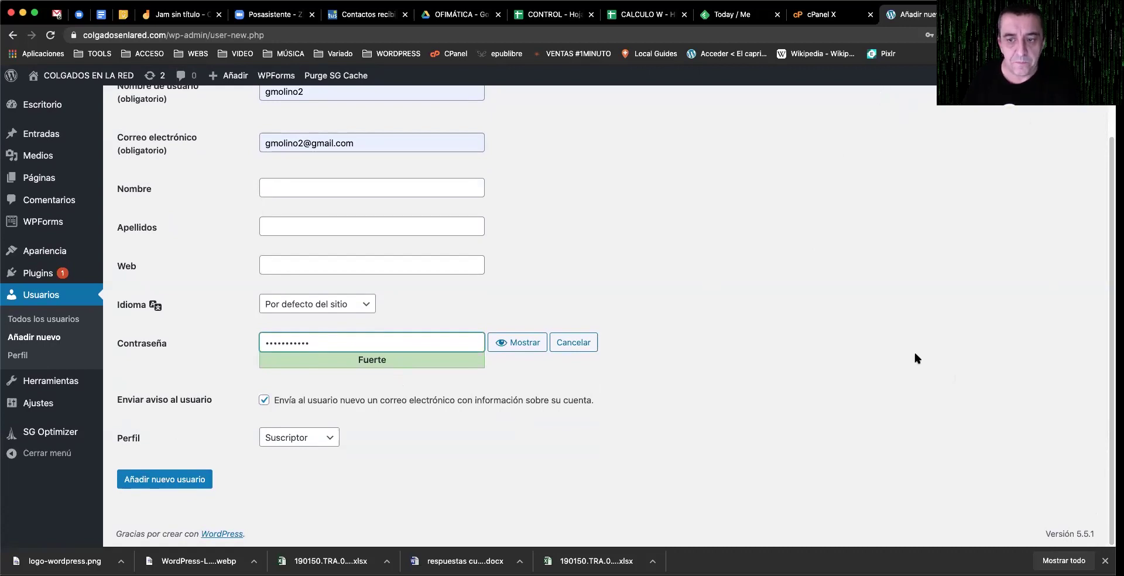
click(310, 437)
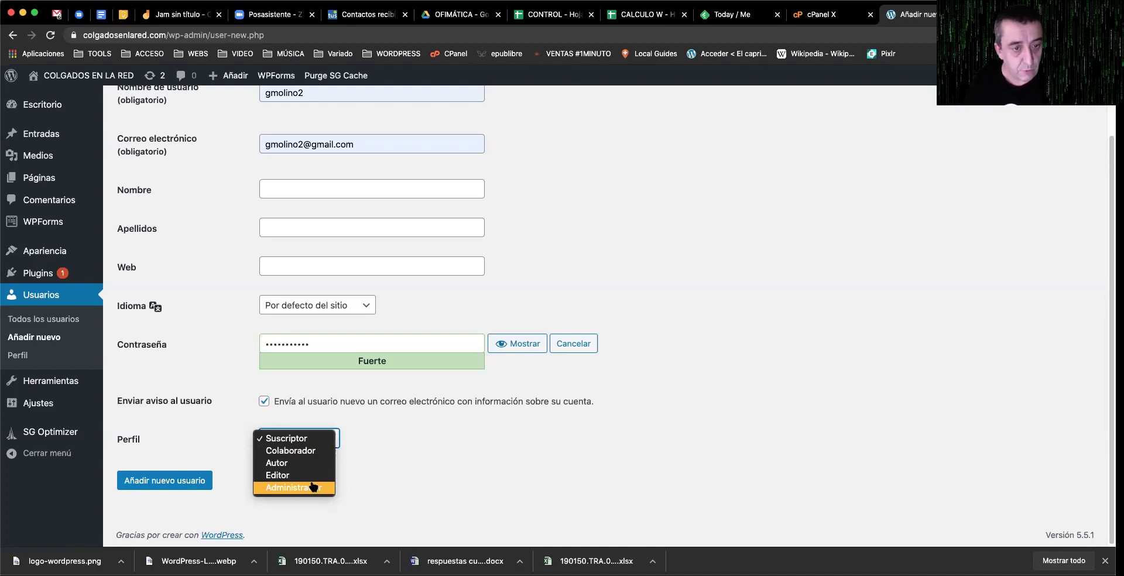
Step: Give the new user the Administrador role and save the account
click(313, 487)
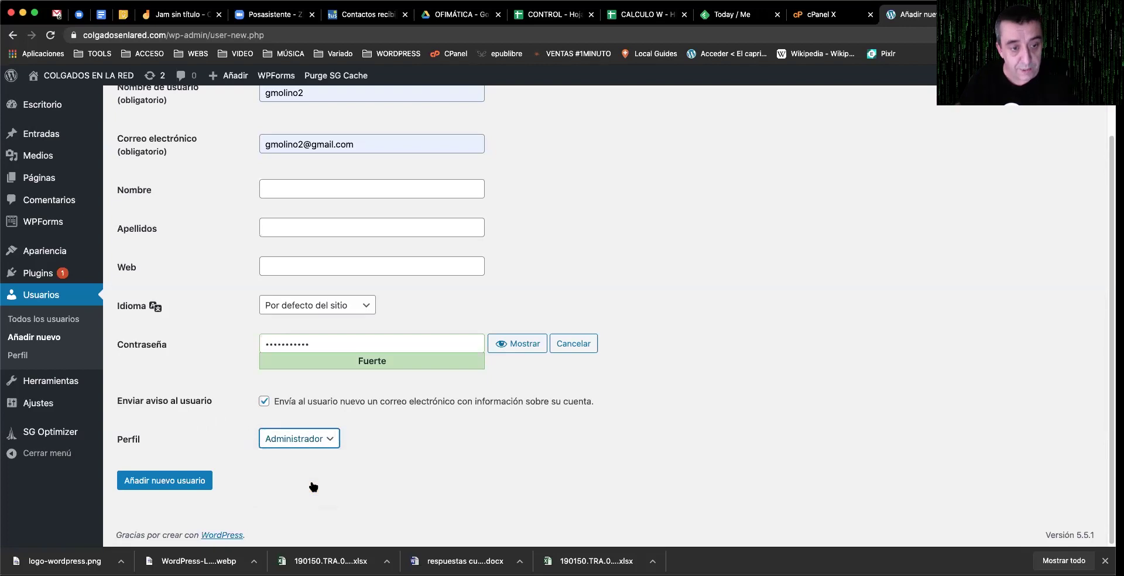
click(173, 480)
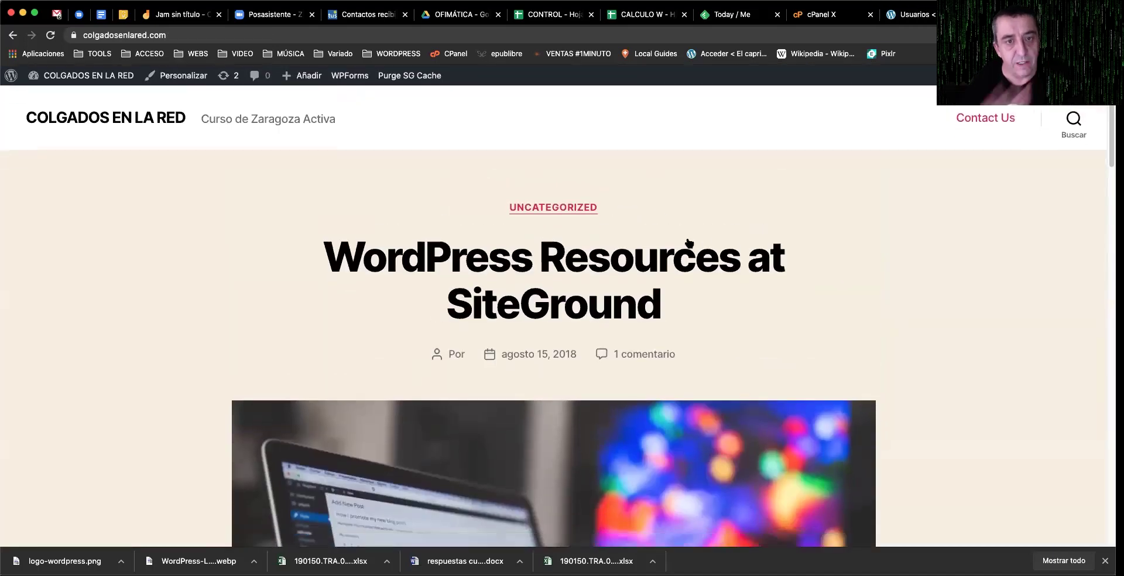
Step: Return to the admin Usuarios tab and open Apariencia > Temas
scroll(695, 280, down, 7)
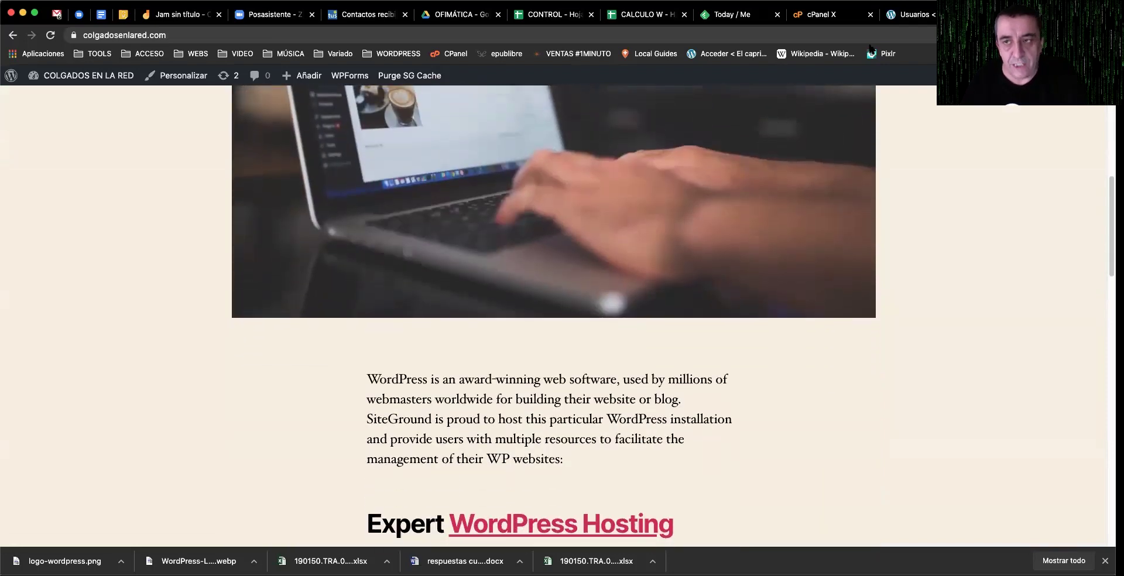
click(912, 16)
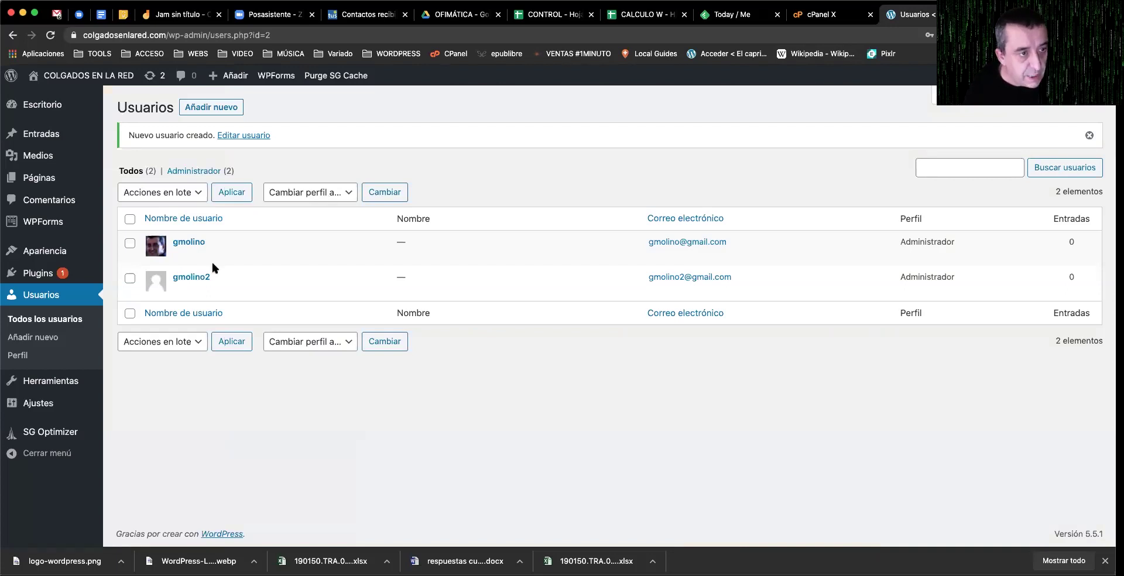
mouse_move(52, 251)
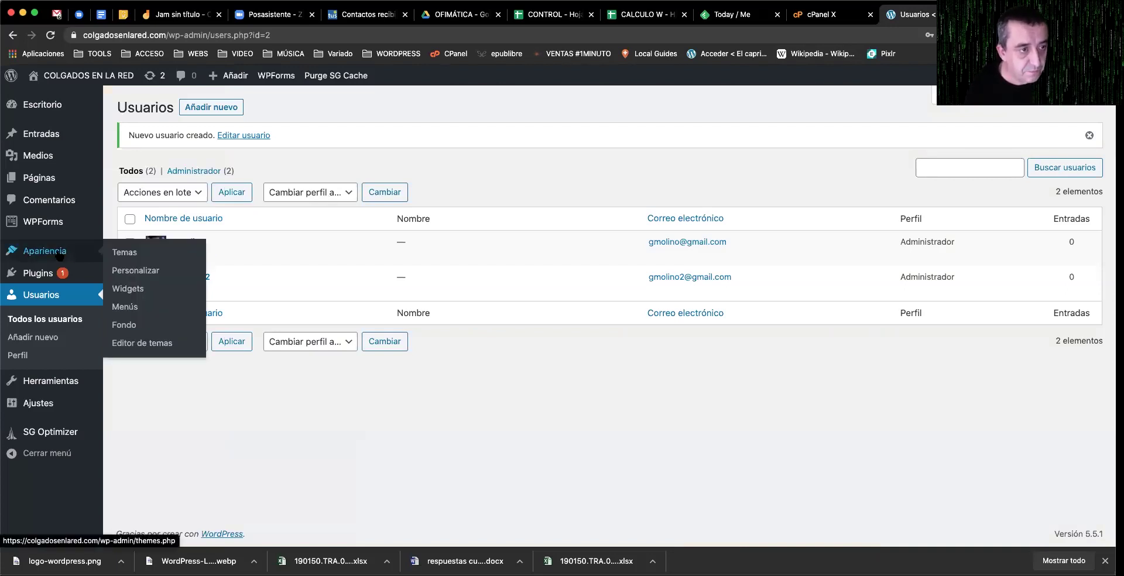
click(134, 253)
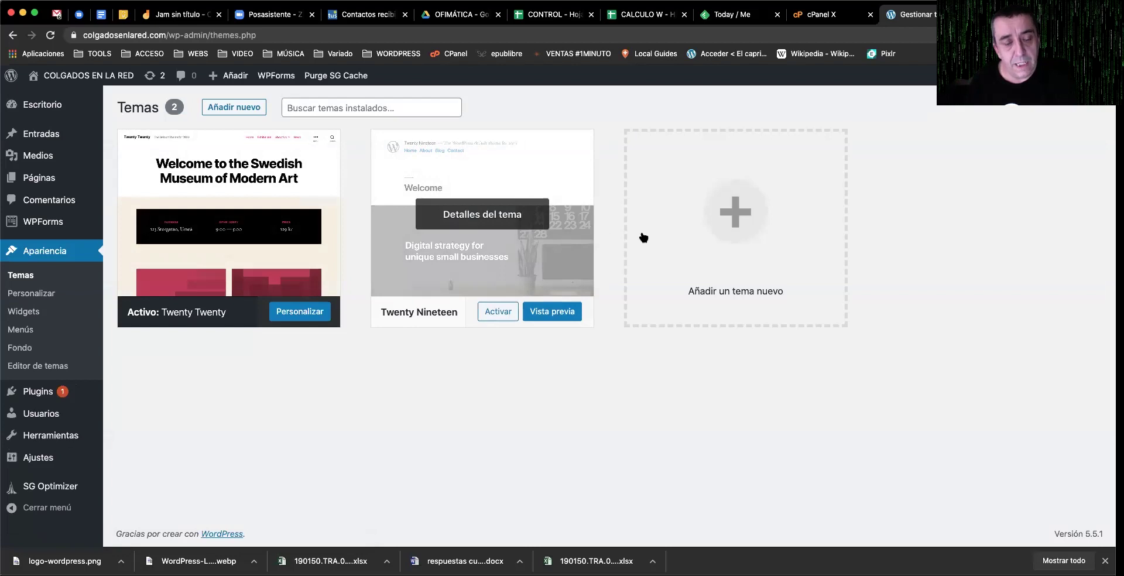
Step: Activate Twenty Nineteen from its card on the Temas page
click(662, 259)
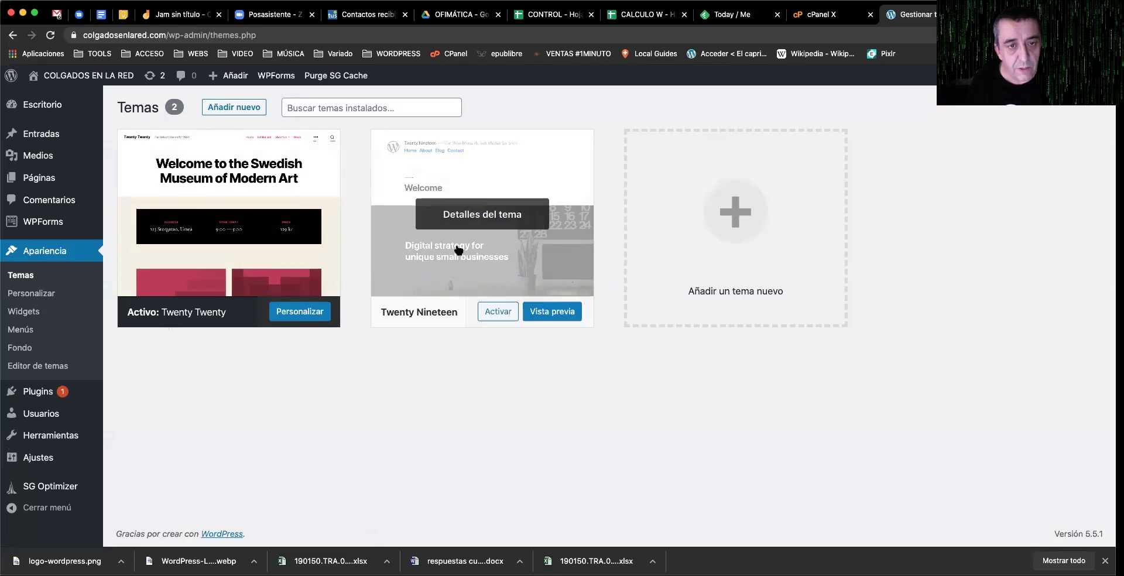
click(496, 312)
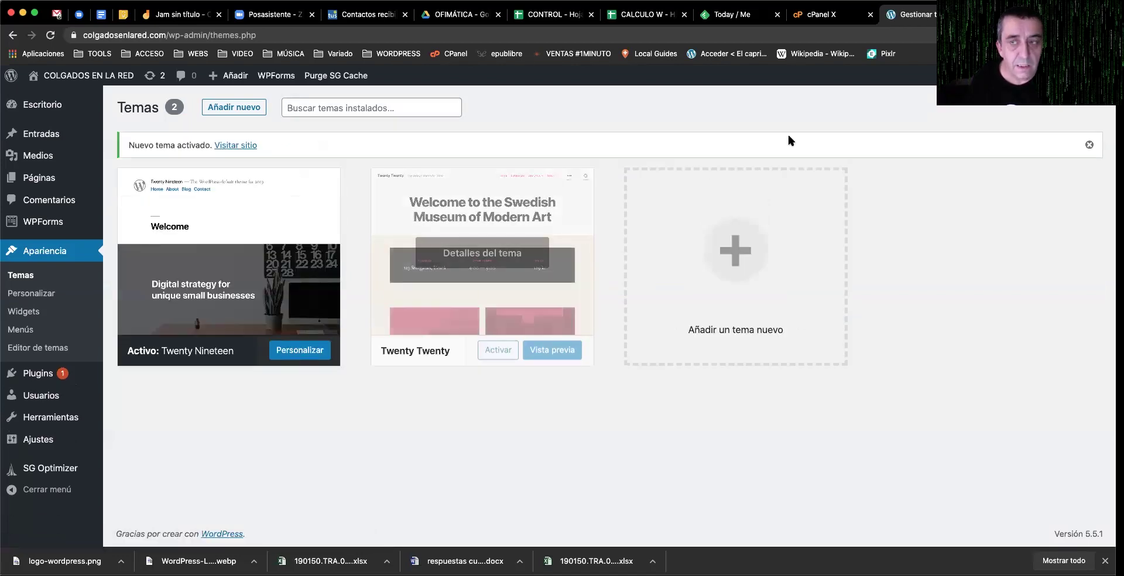
click(235, 145)
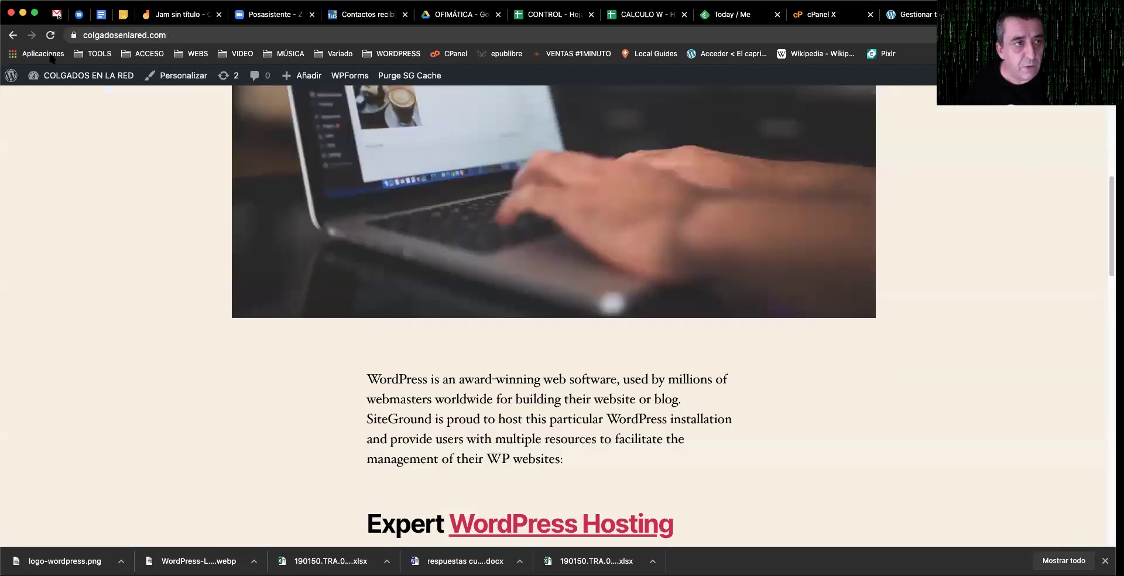
scroll(433, 264, up, 10)
scroll(433, 264, up, 2)
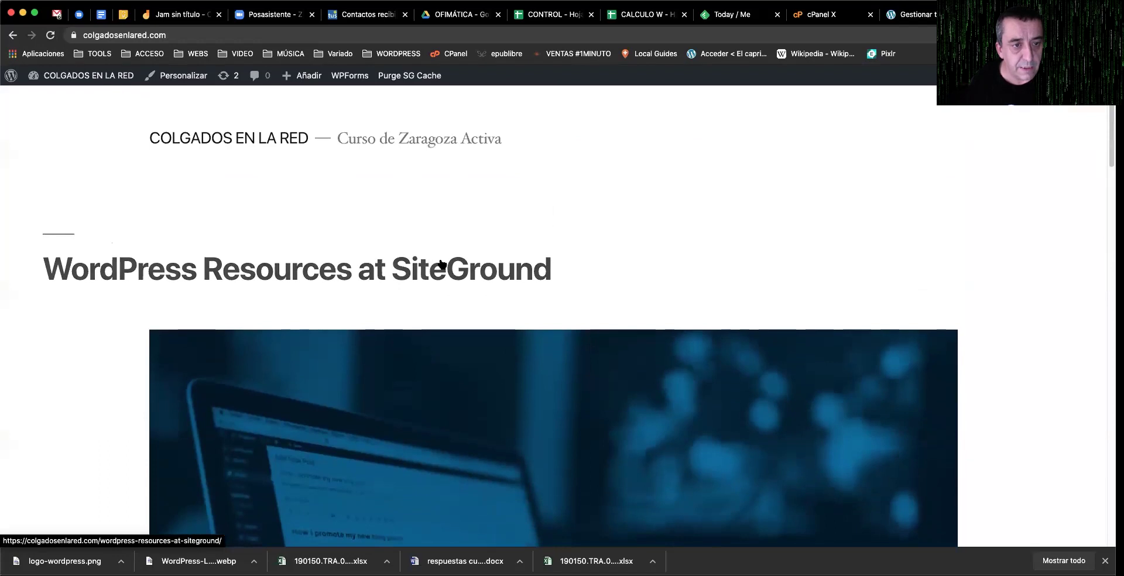
scroll(441, 265, down, 5)
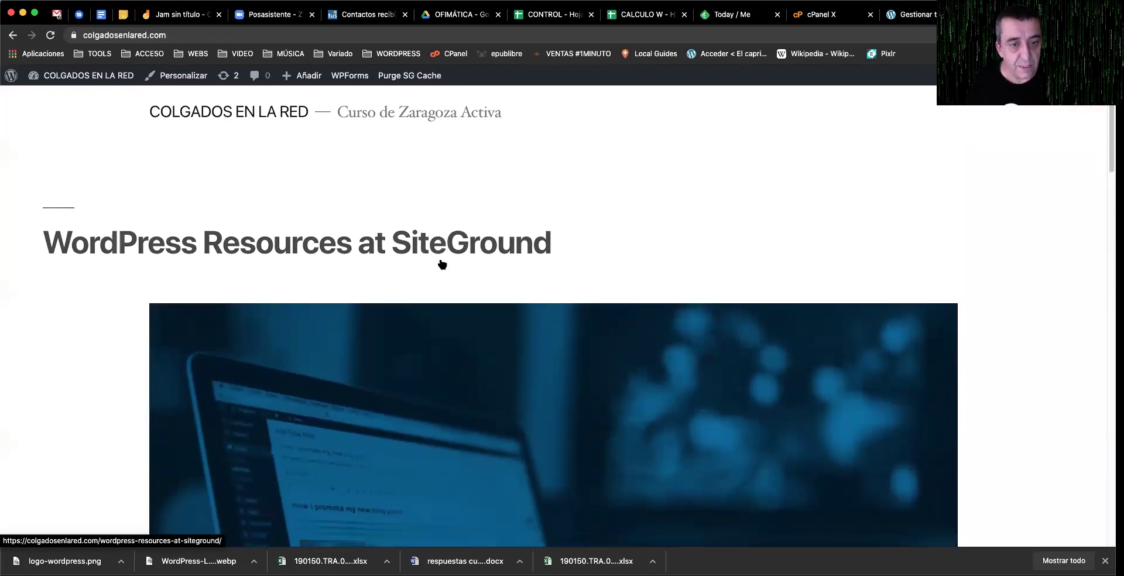
scroll(438, 264, down, 10)
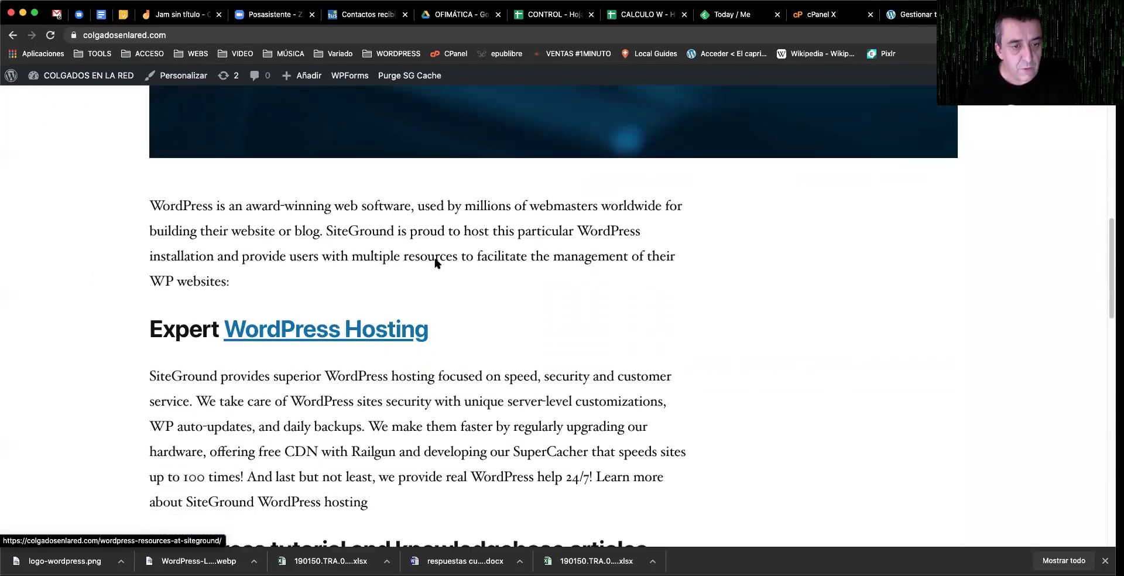
scroll(436, 260, down, 4)
scroll(603, 264, up, 10)
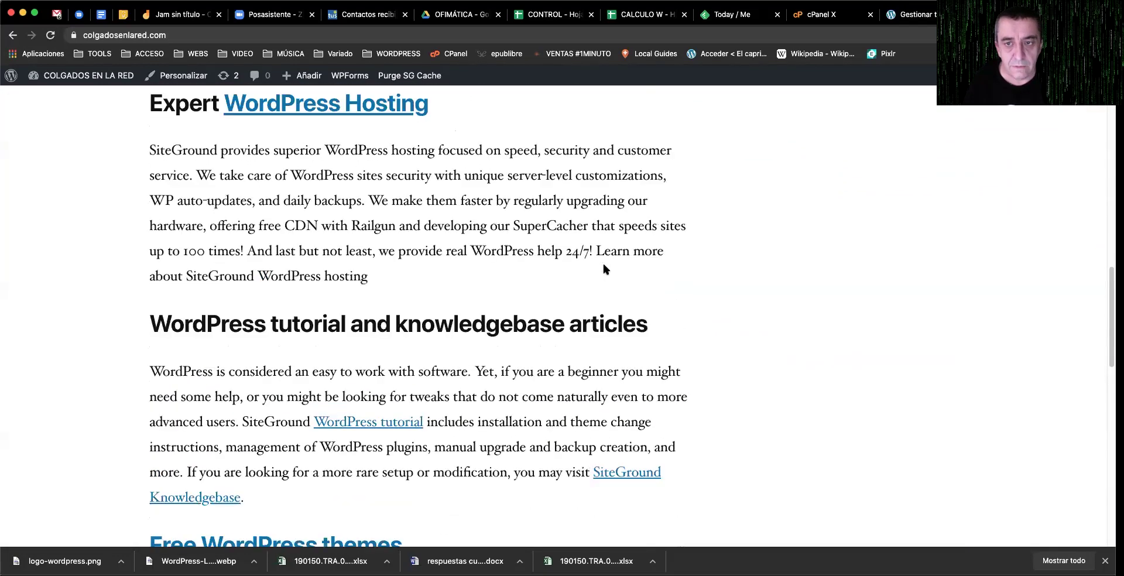
scroll(609, 272, up, 6)
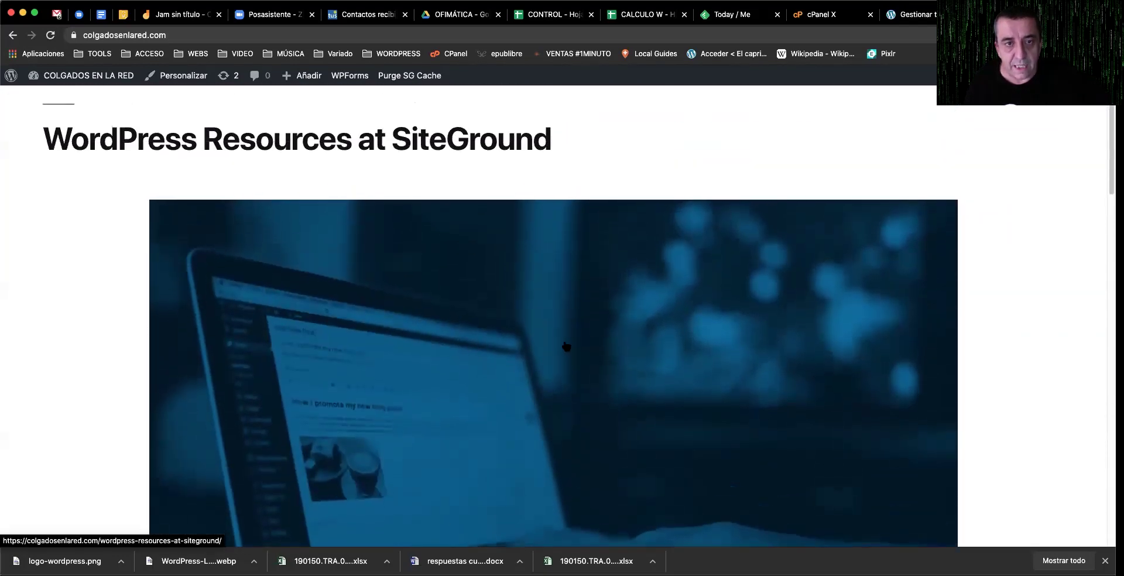
scroll(583, 344, down, 8)
scroll(581, 340, down, 9)
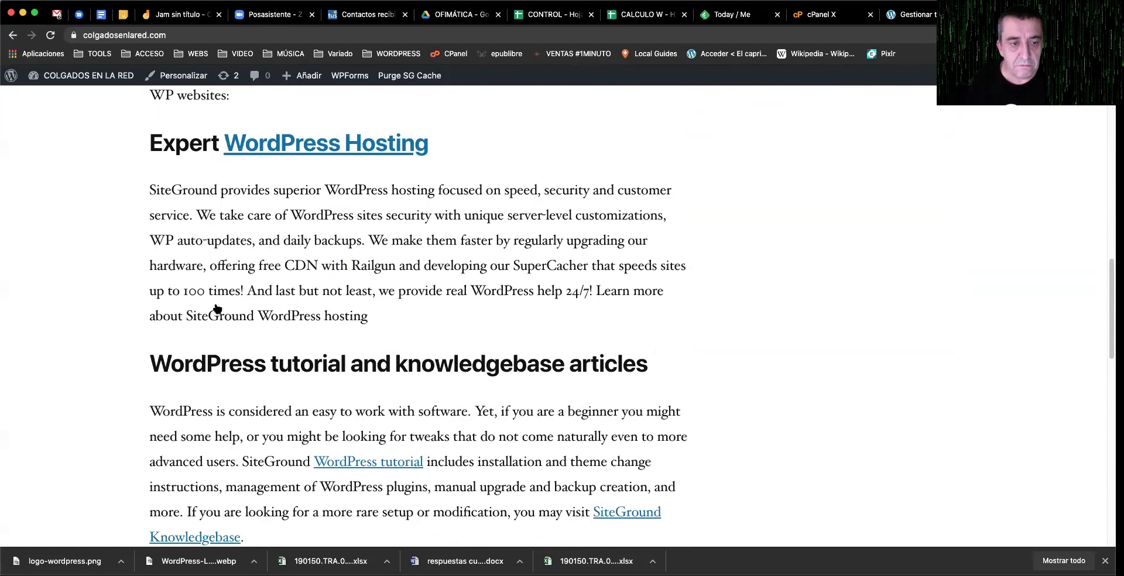
scroll(494, 282, down, 5)
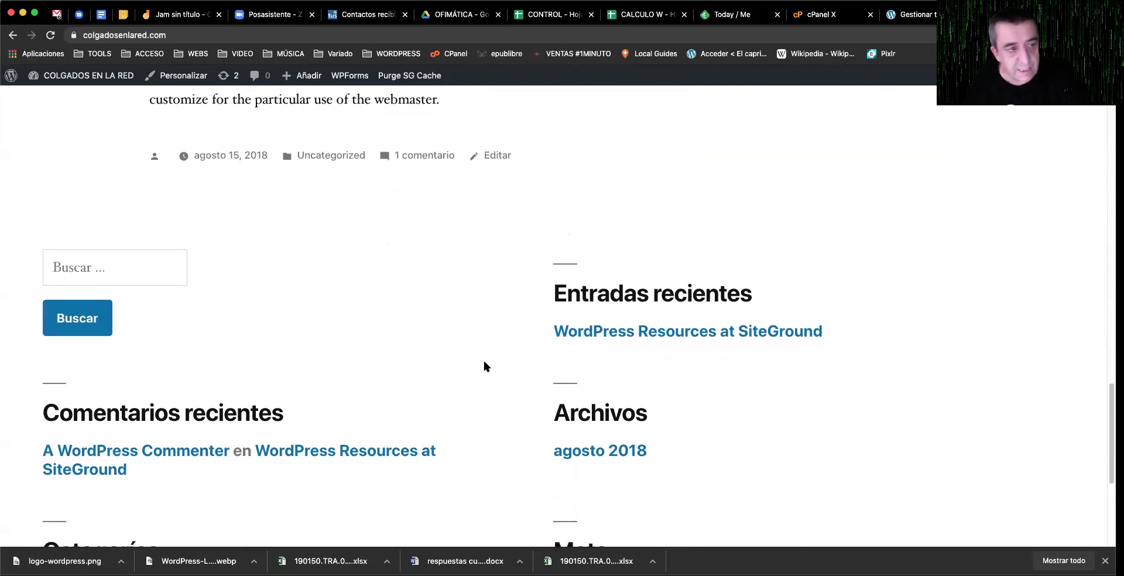
scroll(483, 363, down, 5)
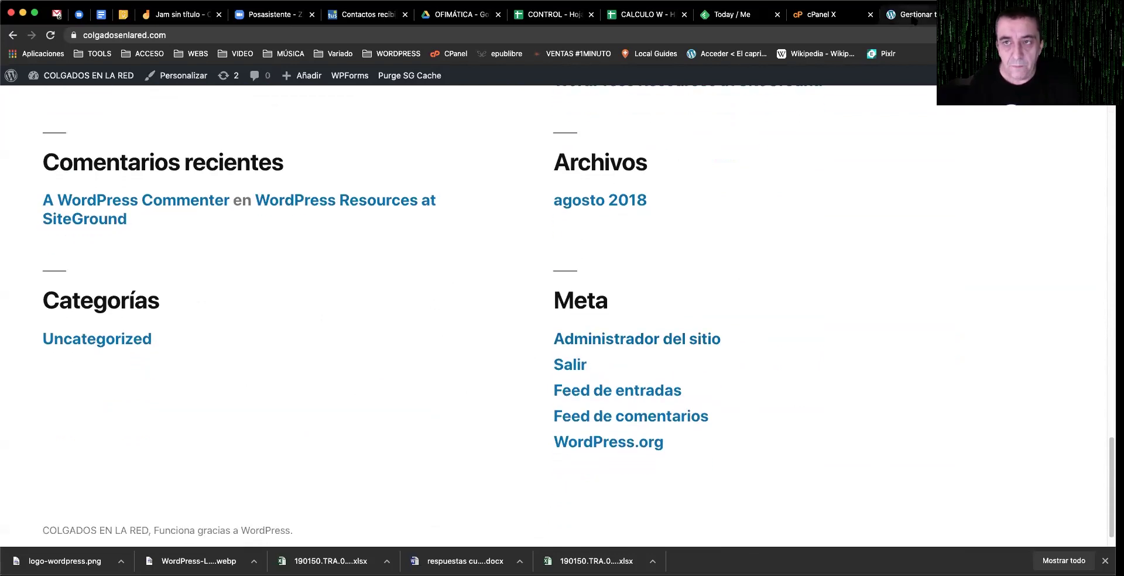
click(914, 17)
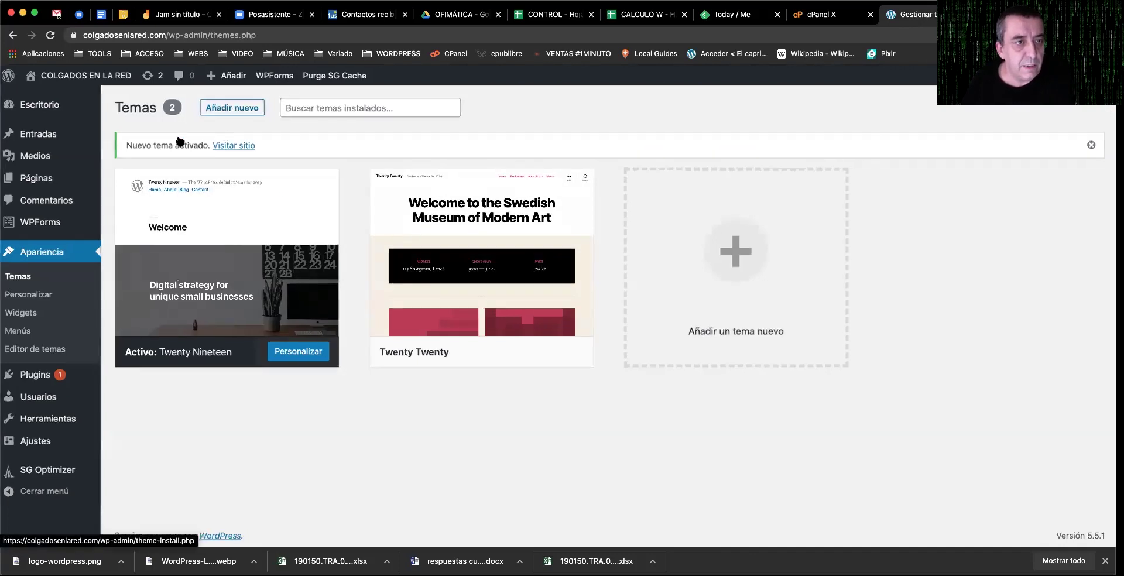
Step: Open Añadir nuevo and scroll the Destacados themes down to the Gateway card
scroll(179, 141, up, 2)
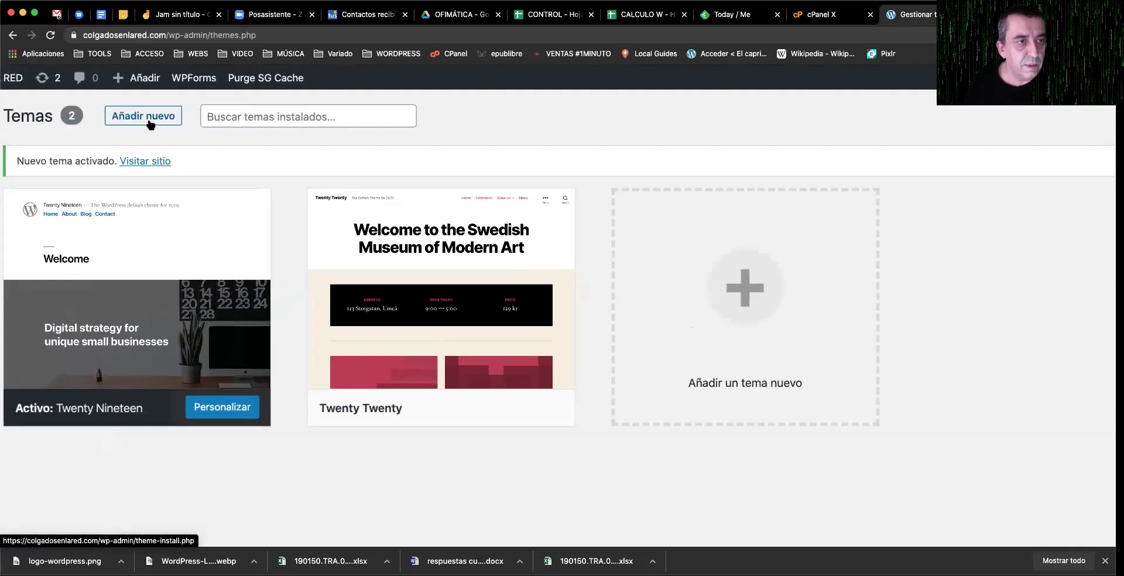
scroll(150, 124, down, 2)
click(223, 105)
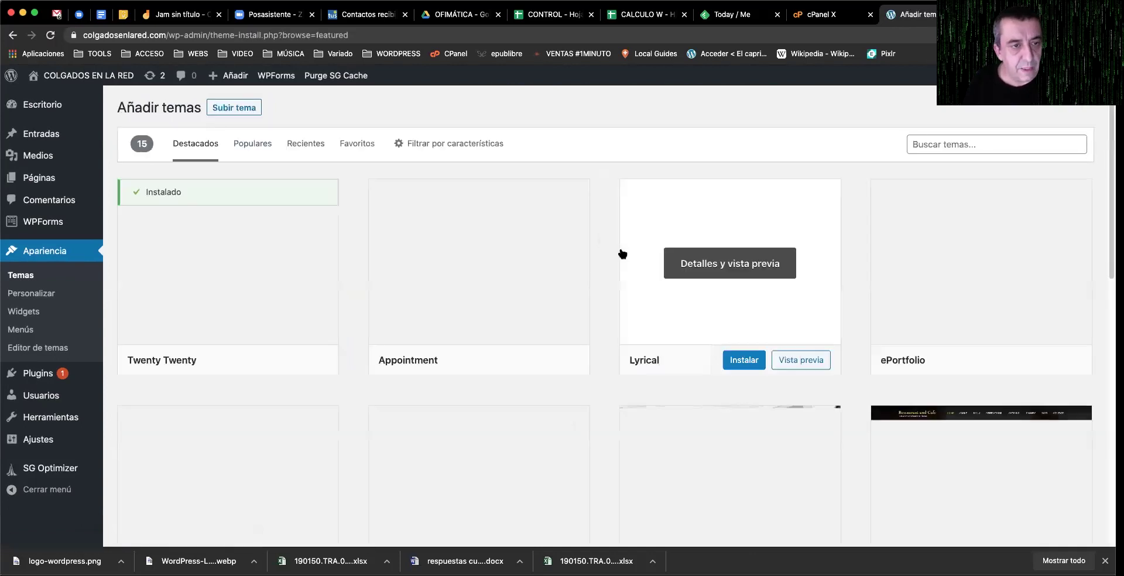
scroll(628, 251, down, 3)
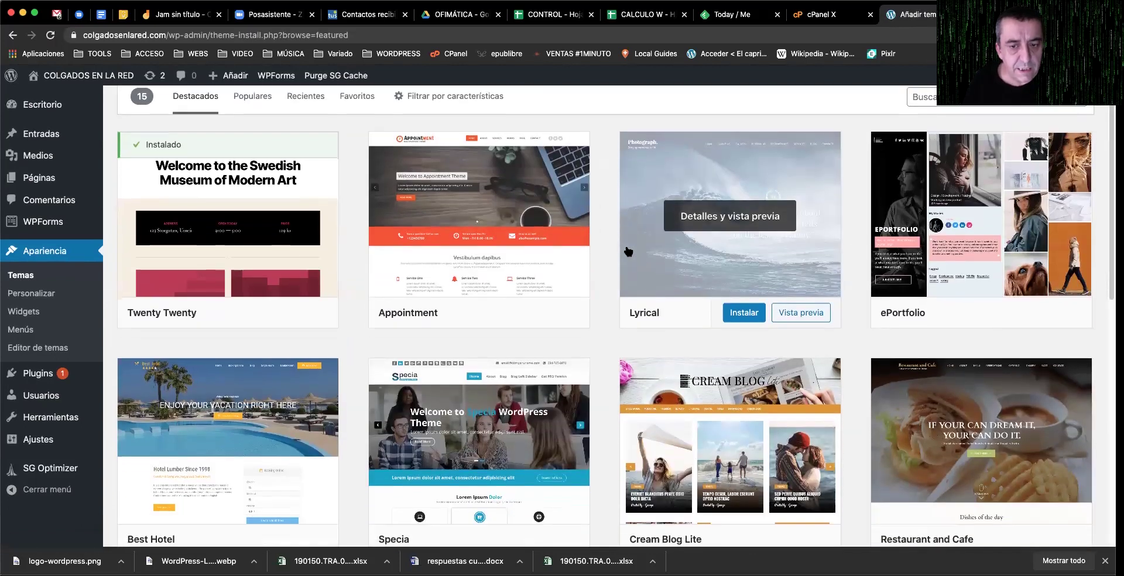
scroll(626, 251, down, 4)
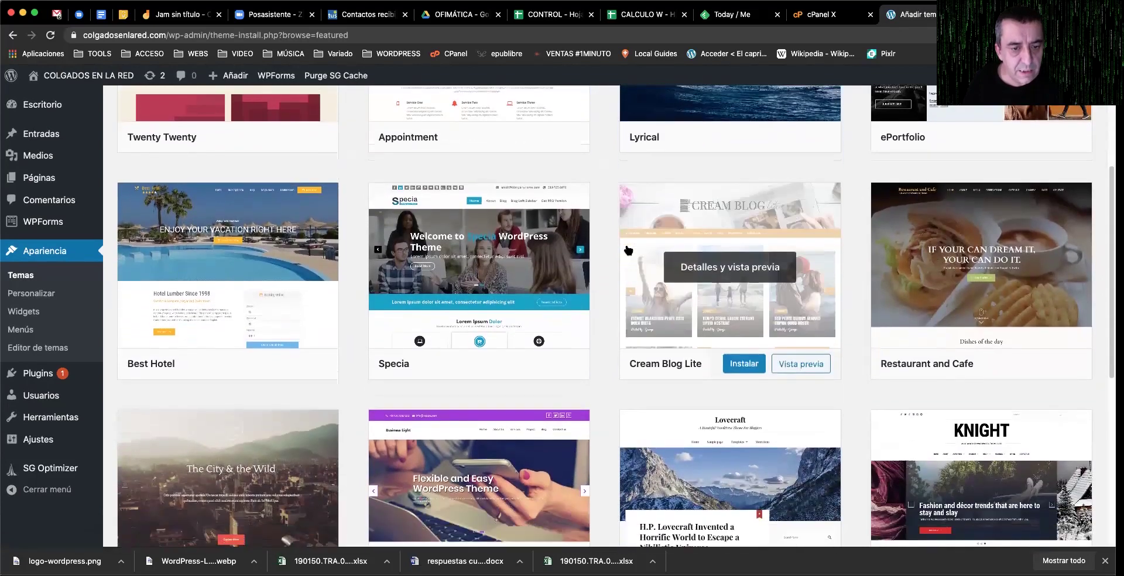
scroll(629, 250, down, 3)
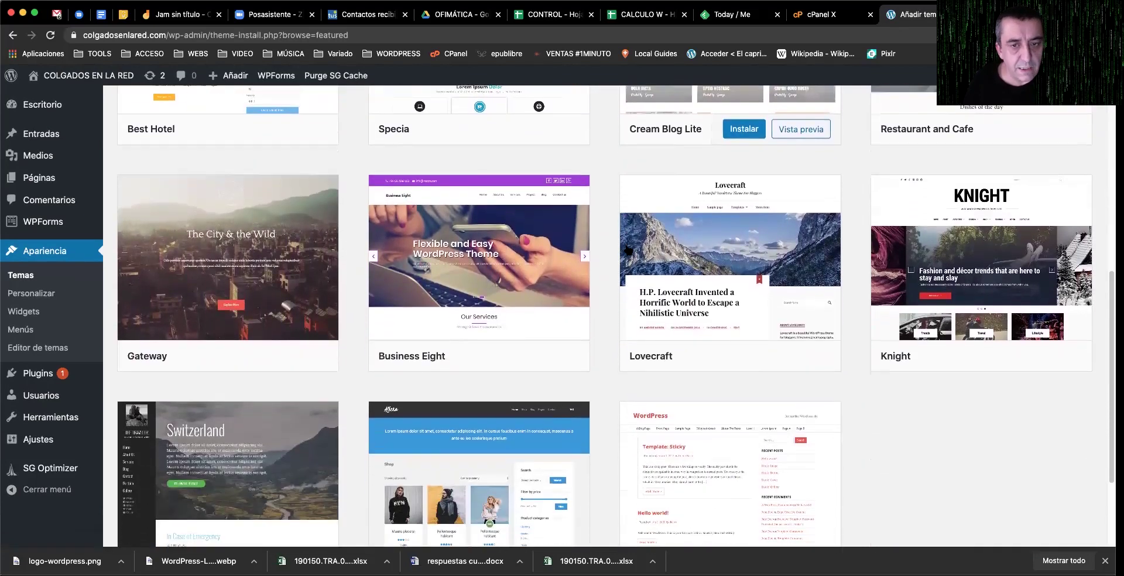
scroll(626, 249, down, 1)
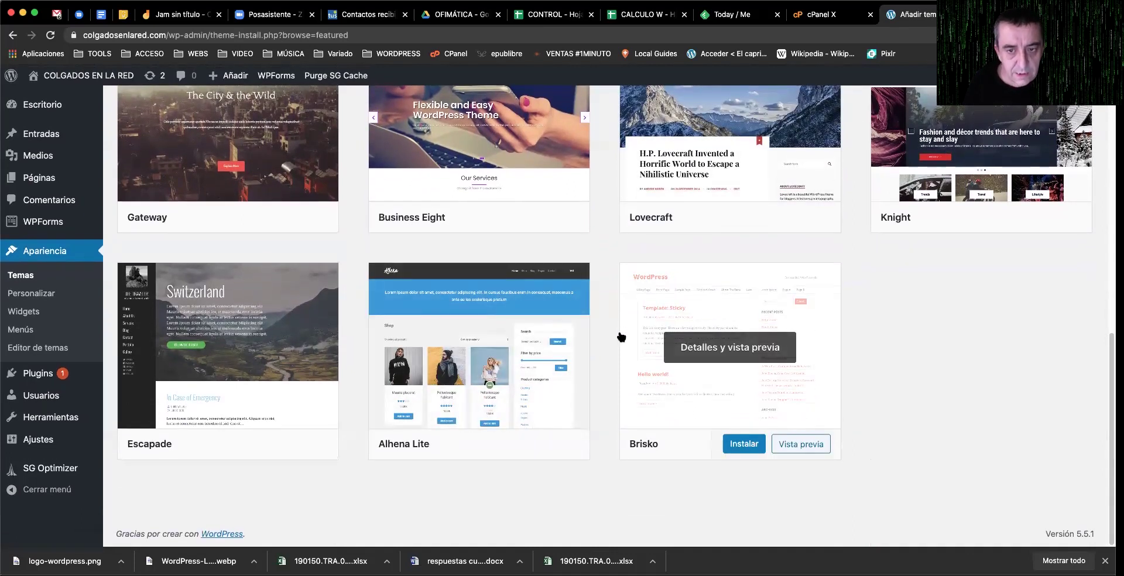
scroll(622, 337, up, 3)
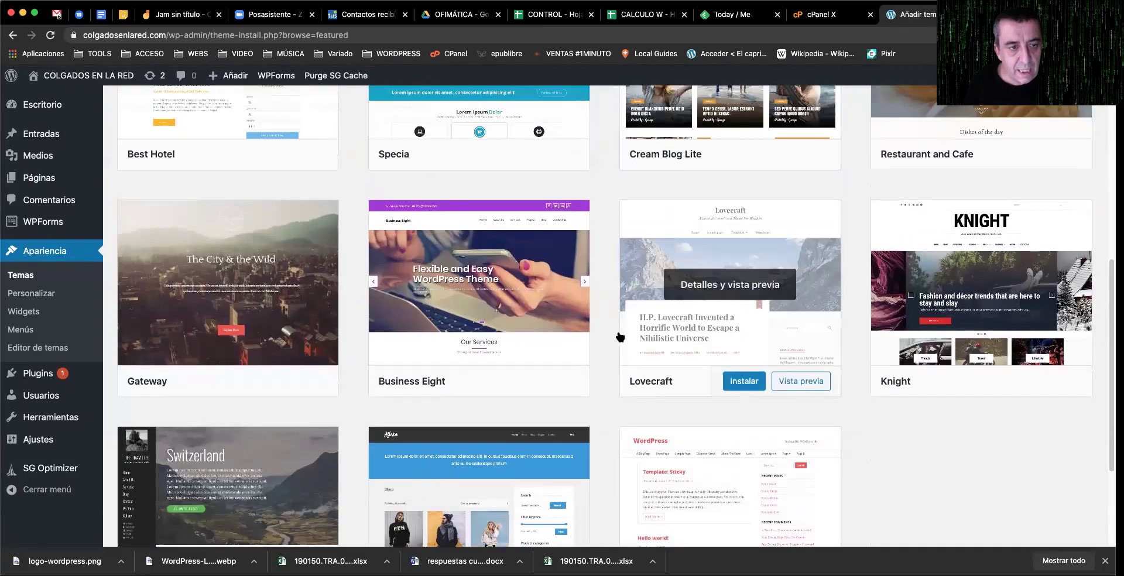
scroll(620, 334, up, 3)
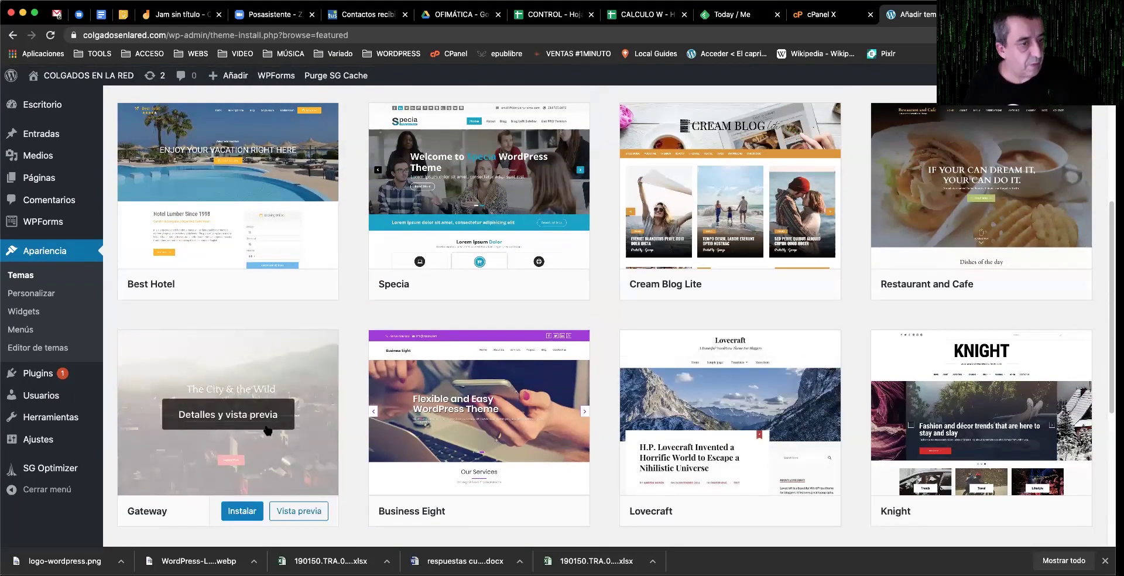
Step: Install the Gateway theme and activate it once installation finishes
click(241, 512)
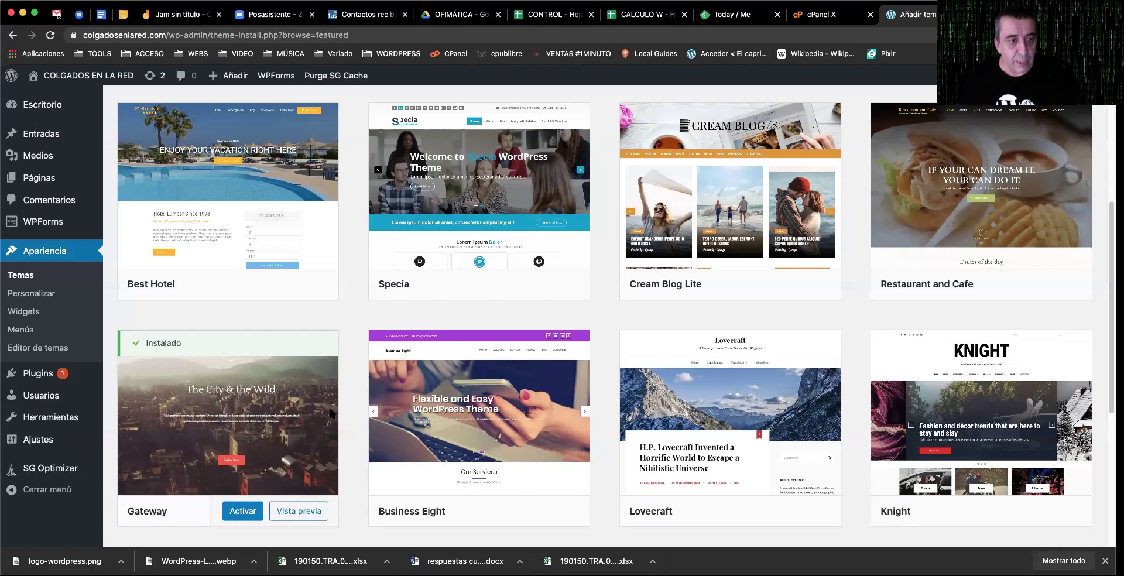
mouse_move(211, 480)
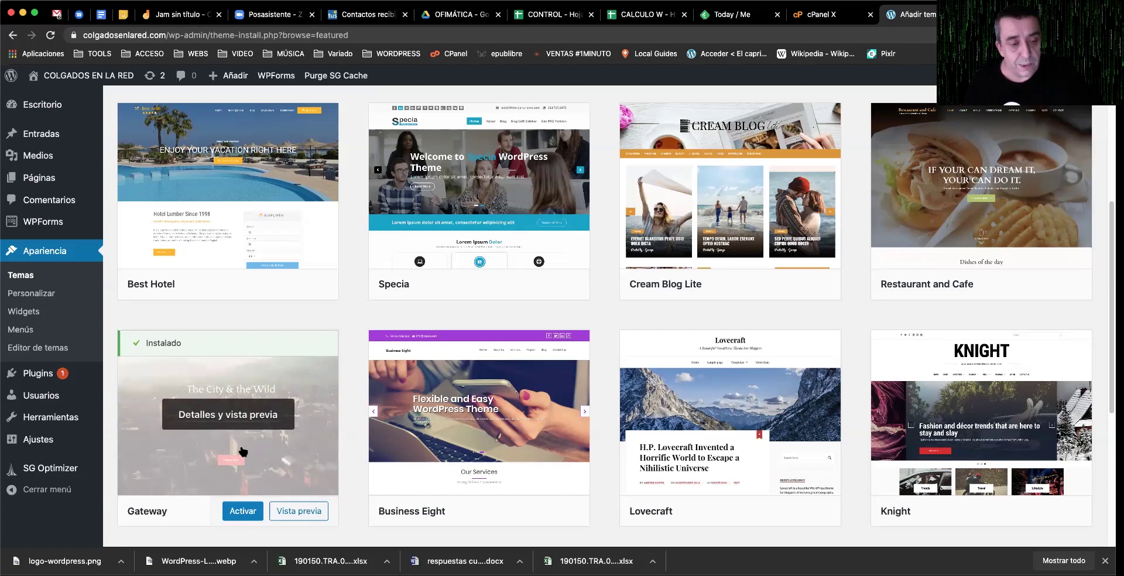
click(243, 511)
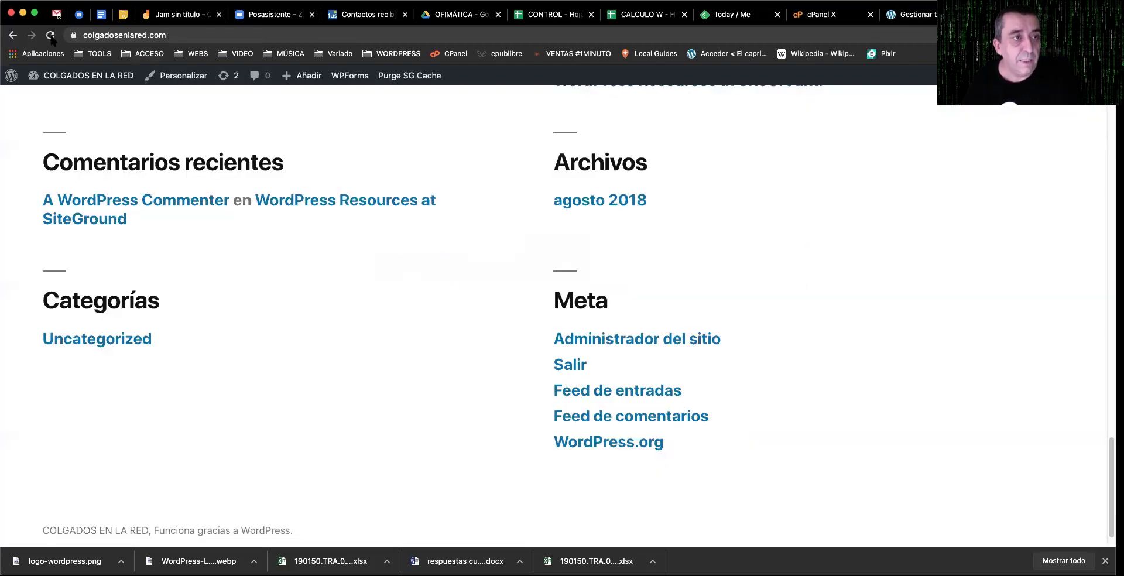
Step: Reload the public site to display it in the Gateway theme
key(super+r)
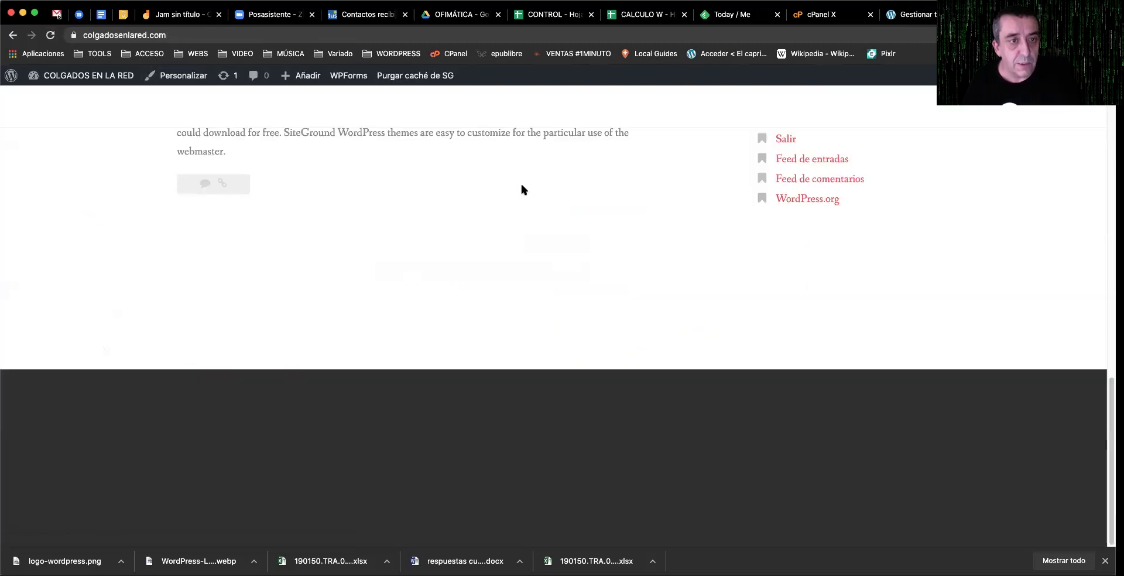
scroll(521, 183, up, 15)
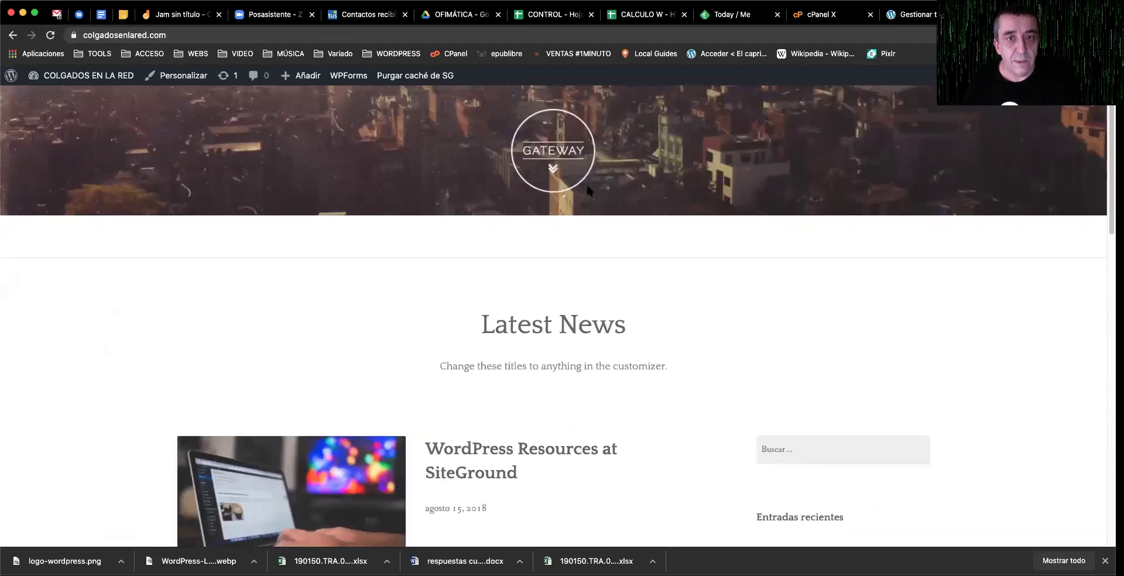
scroll(584, 184, down, 2)
scroll(408, 102, up, 2)
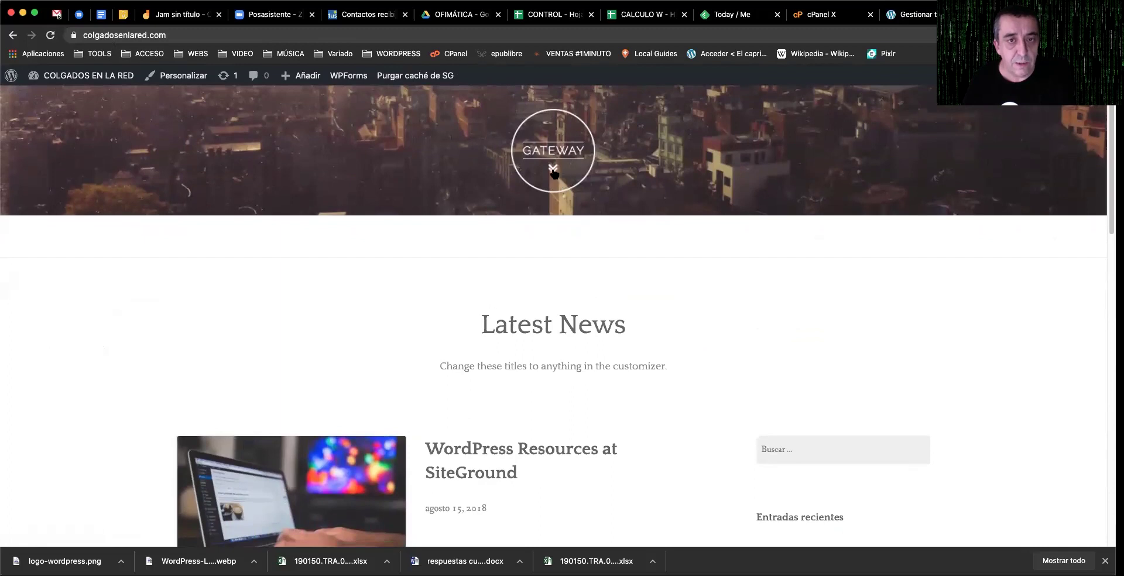
click(526, 194)
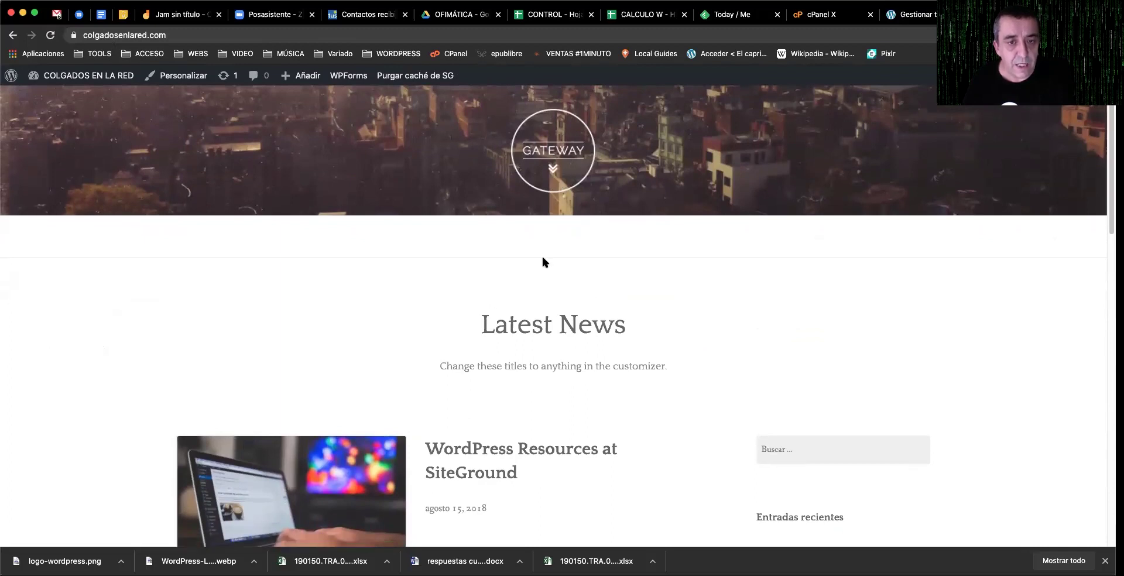
Step: Scroll through the Gateway home page and return to the Gestionar temas tab
scroll(574, 270, down, 2)
scroll(611, 291, down, 3)
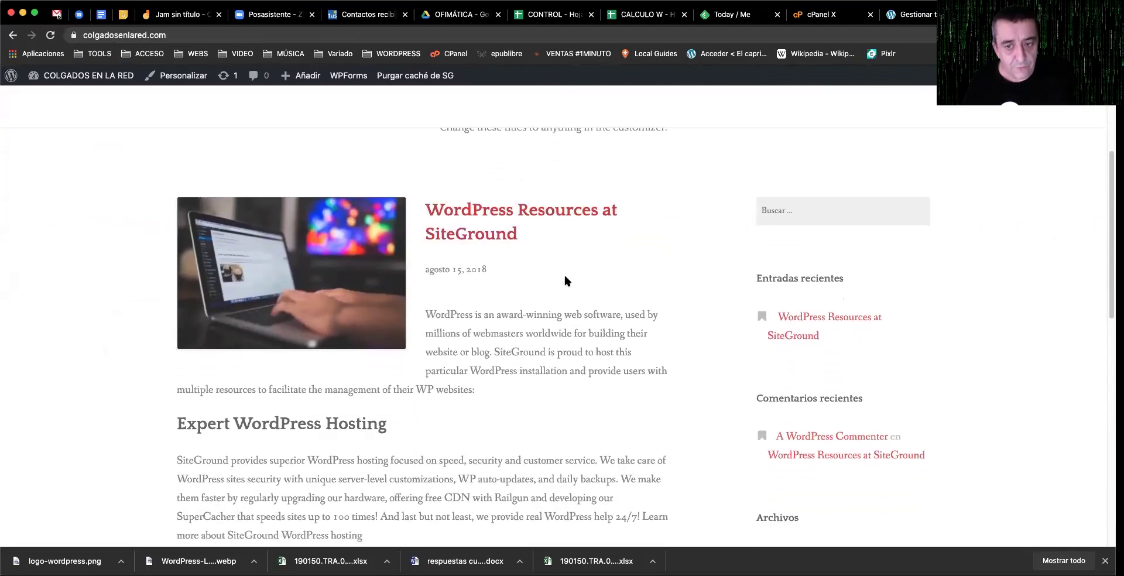
scroll(721, 278, down, 7)
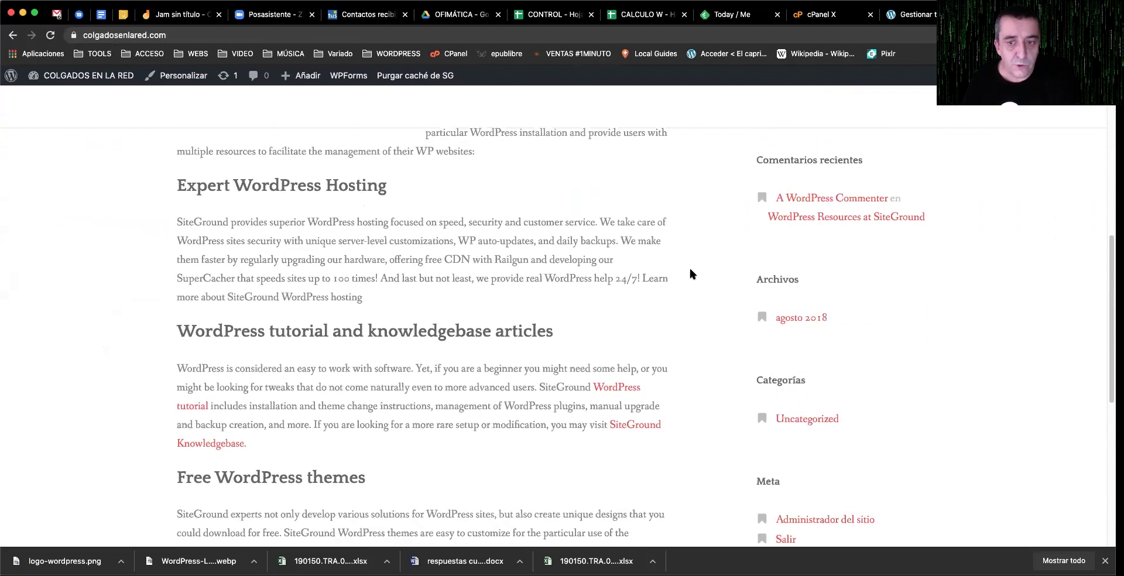
scroll(641, 260, down, 4)
scroll(641, 261, up, 15)
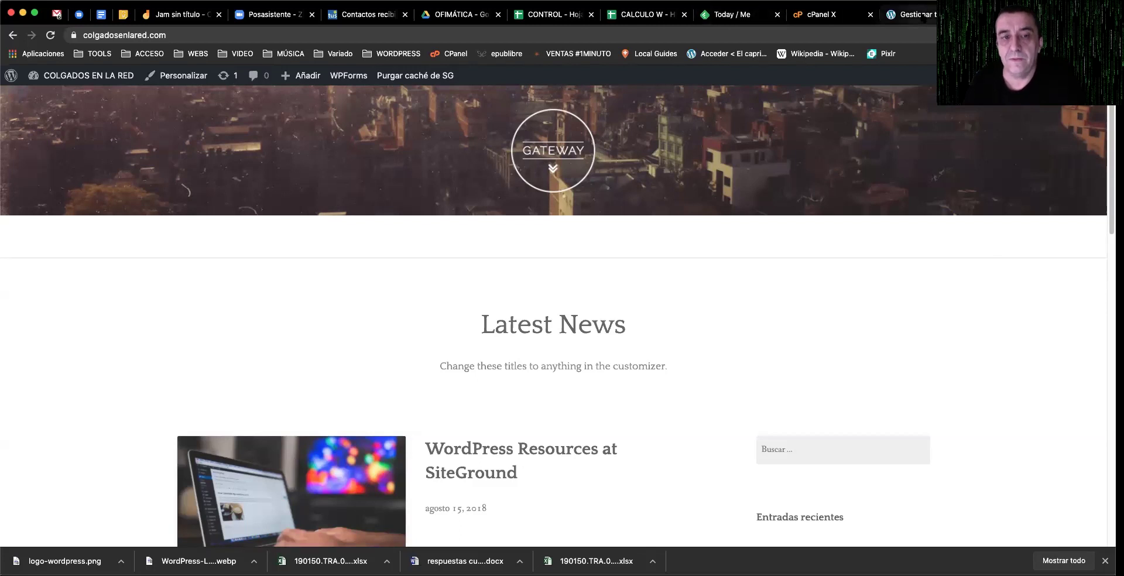
click(923, 16)
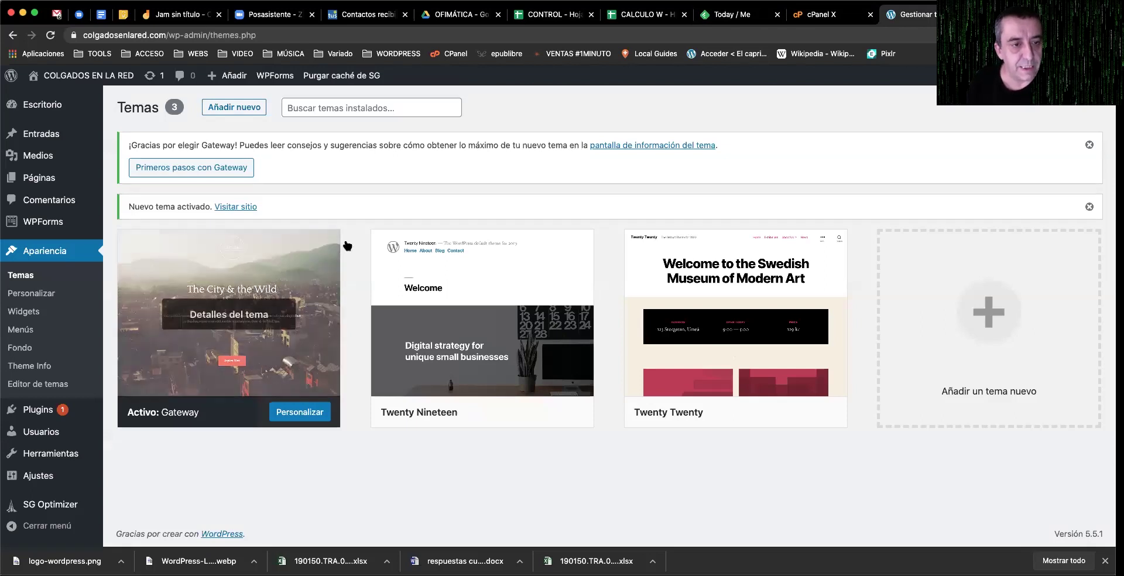
mouse_move(540, 248)
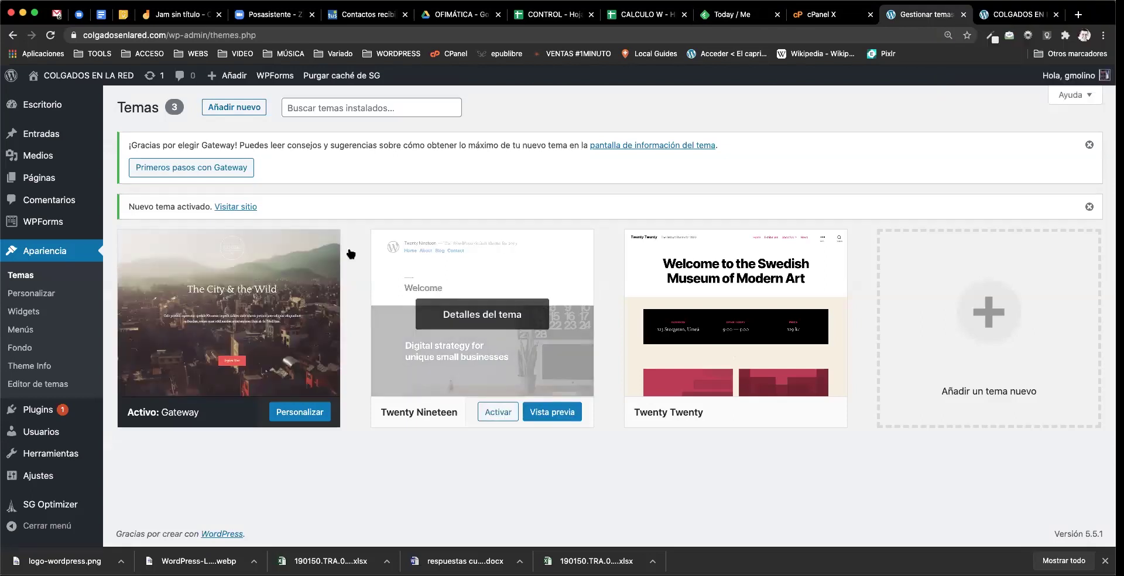
click(247, 108)
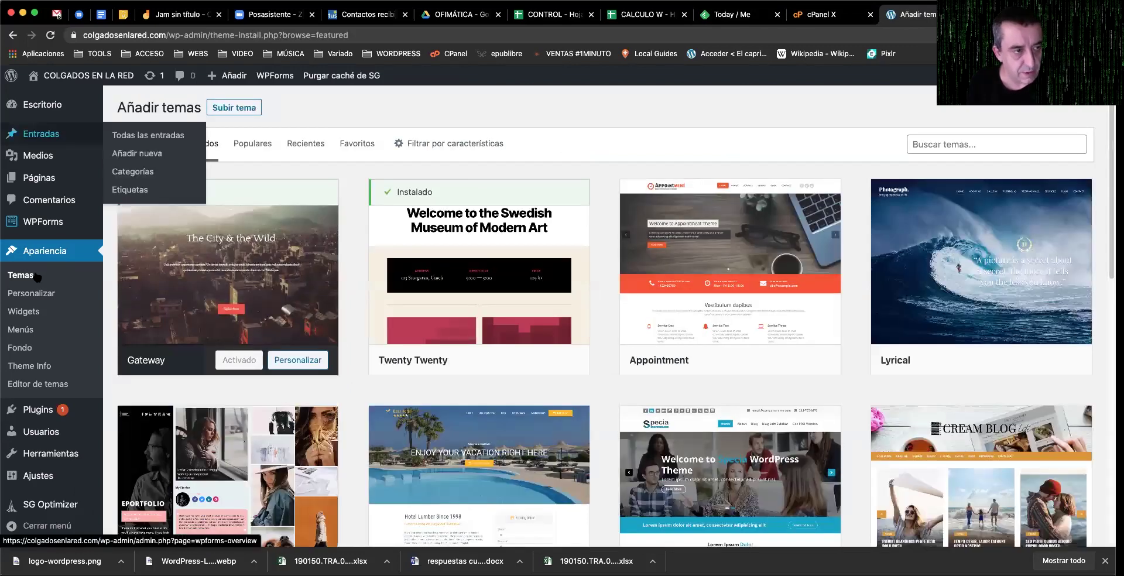
click(28, 279)
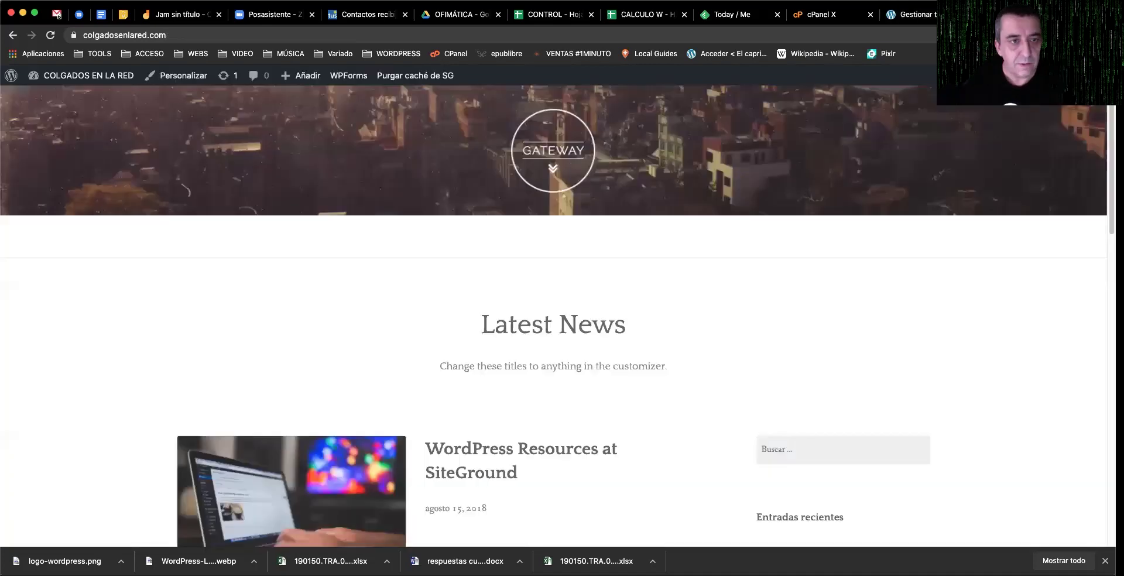
key(super+bracketleft)
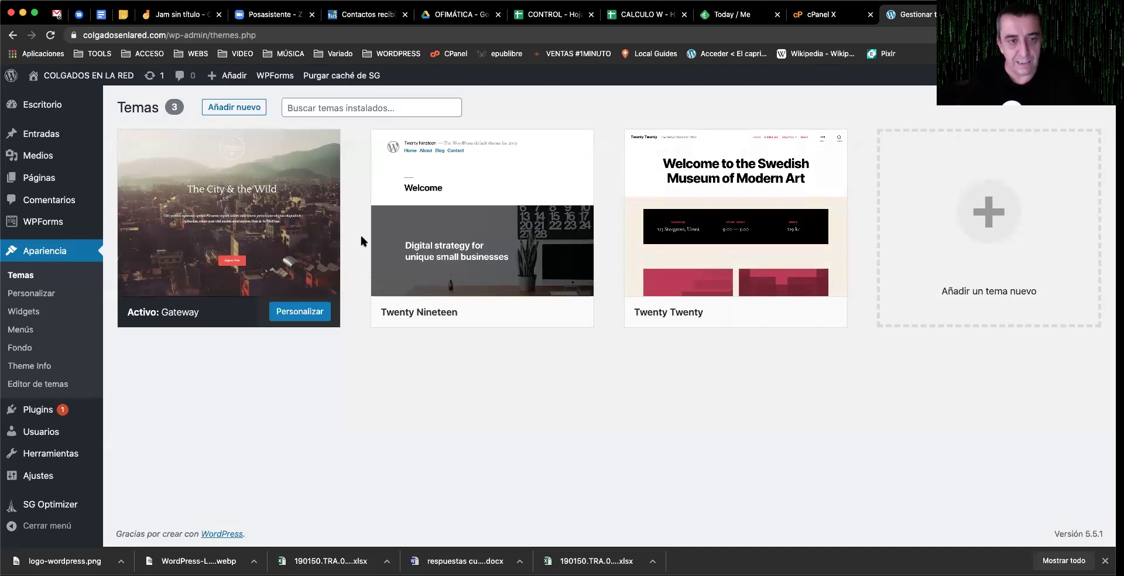
mouse_move(492, 240)
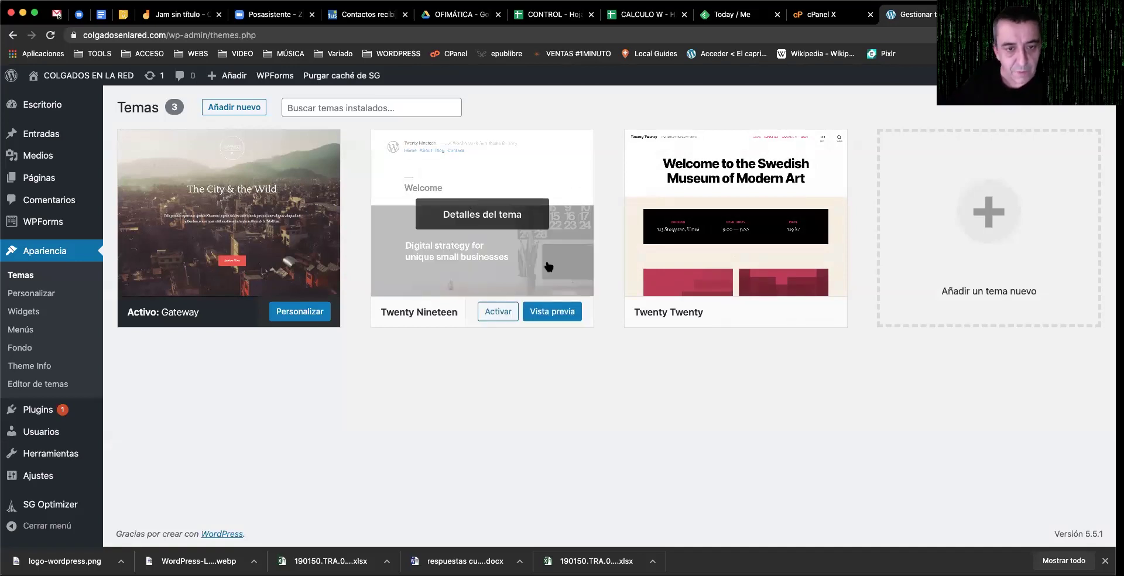
click(498, 312)
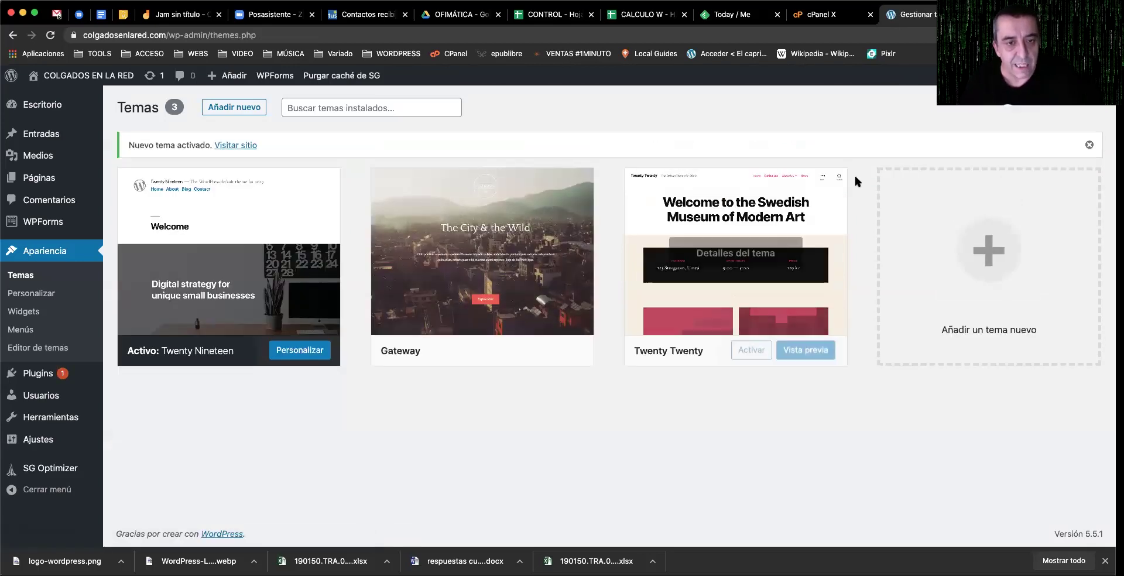
Step: View the public site under Twenty Nineteen, scroll the post, then open the Añadir temas catalogue
click(237, 145)
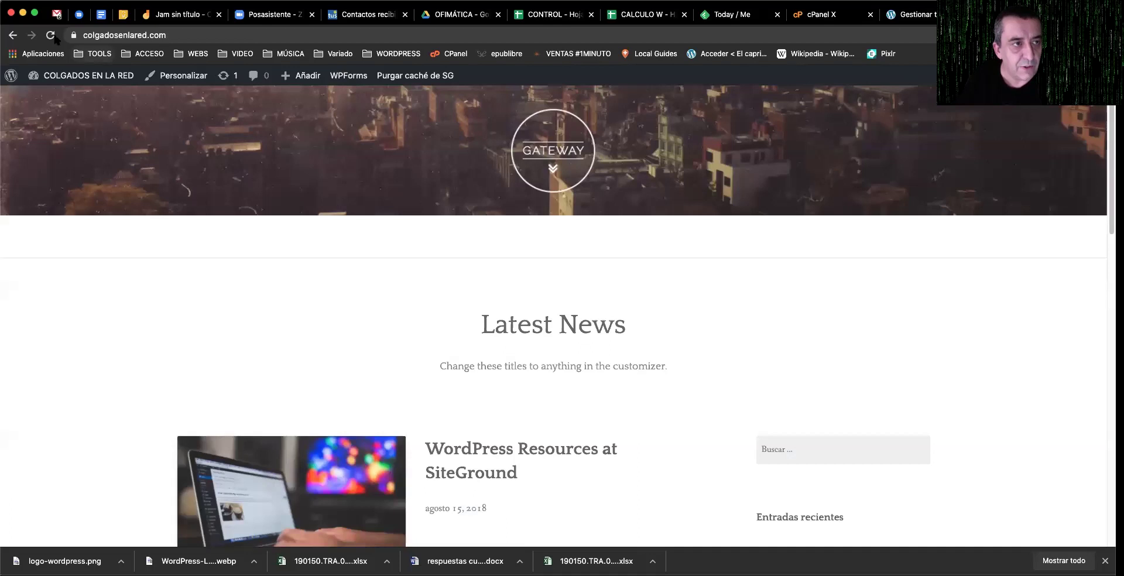
scroll(565, 371, down, 10)
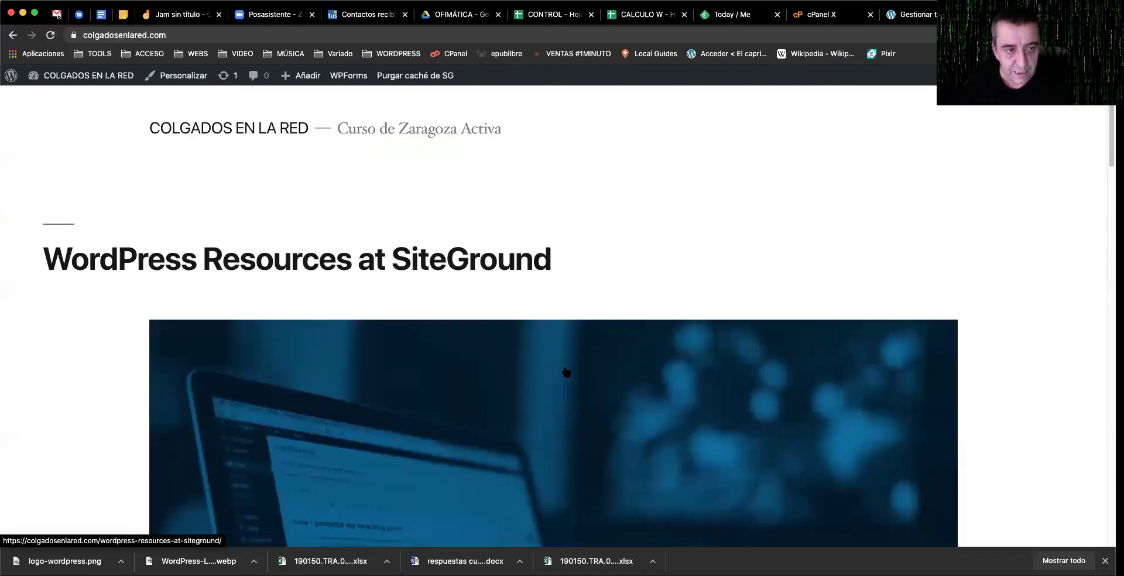
scroll(566, 372, down, 1)
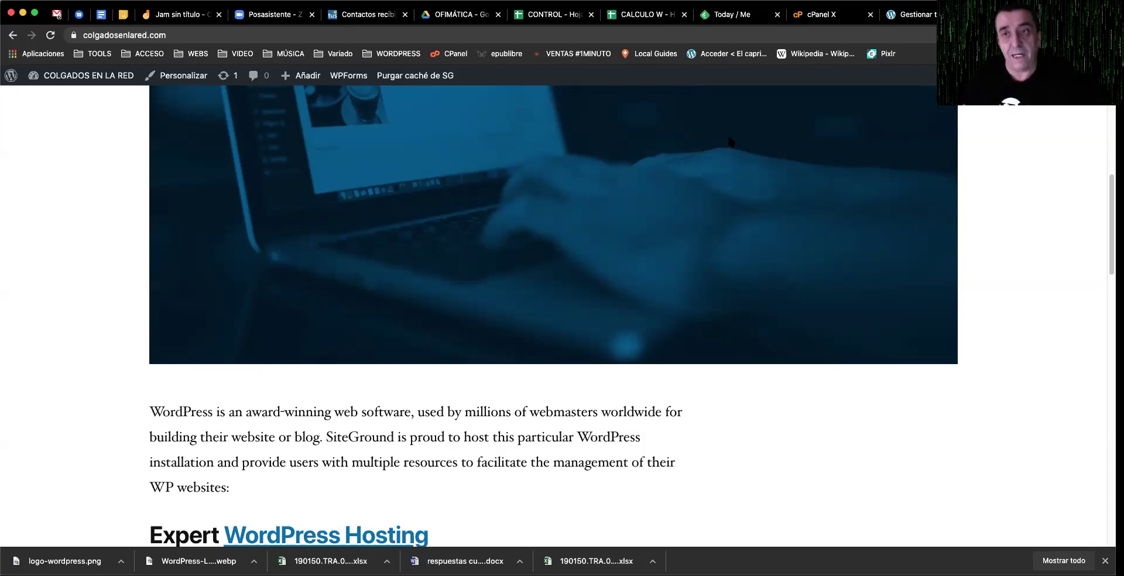
click(914, 15)
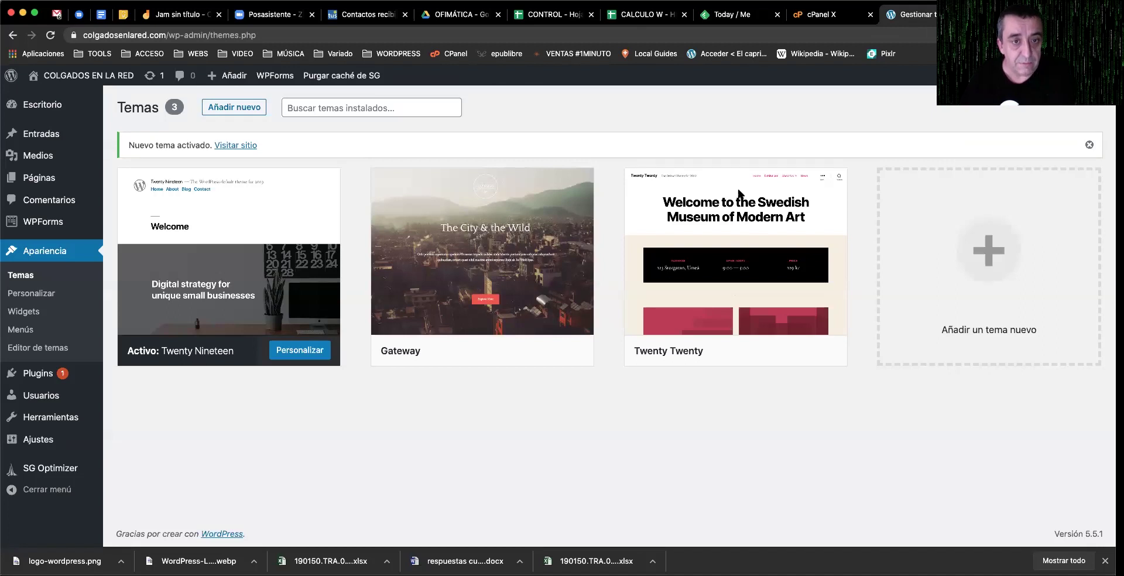
click(258, 110)
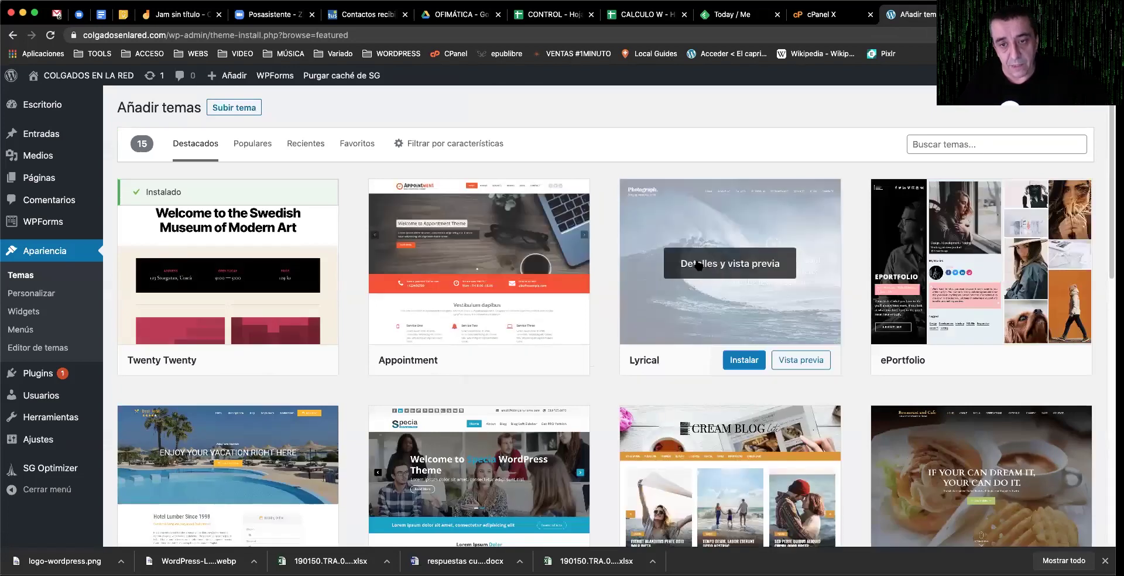
Step: Preview the Lyrical theme's details, close the preview, and list the Populares themes
click(698, 264)
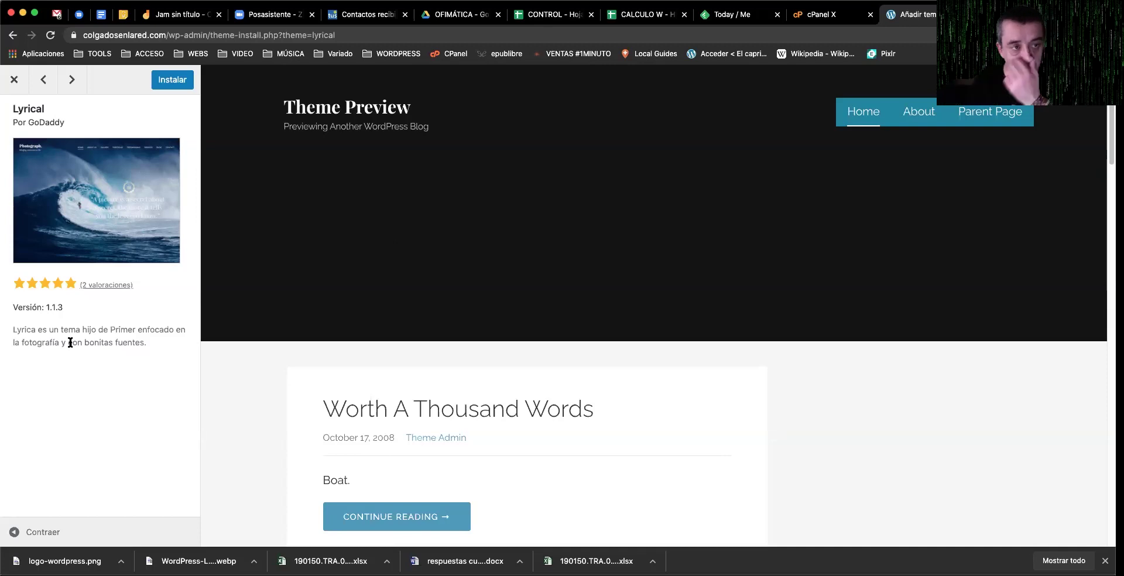
click(16, 80)
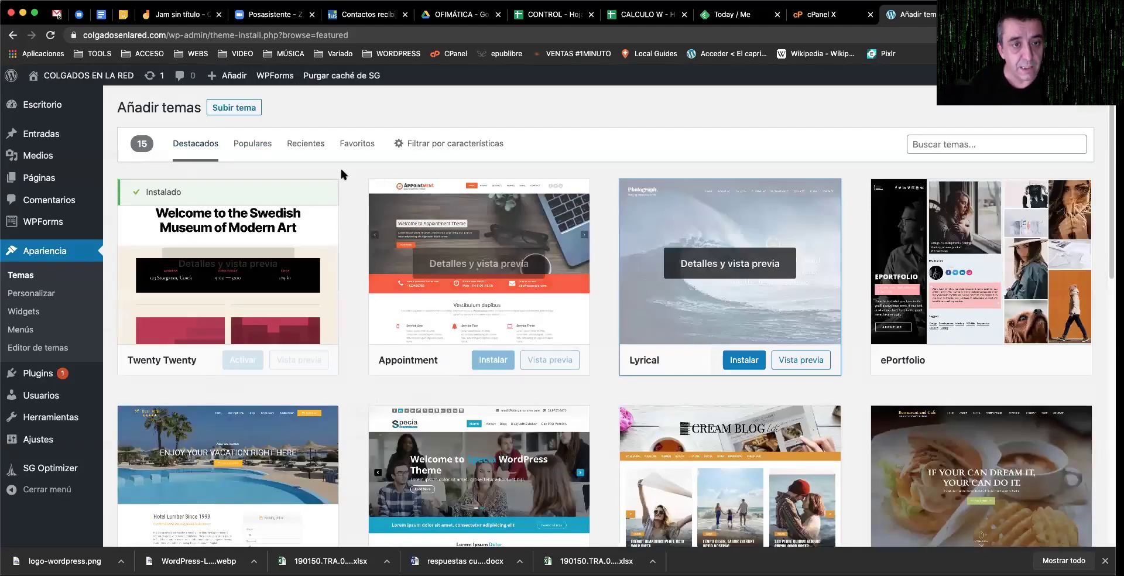
click(257, 148)
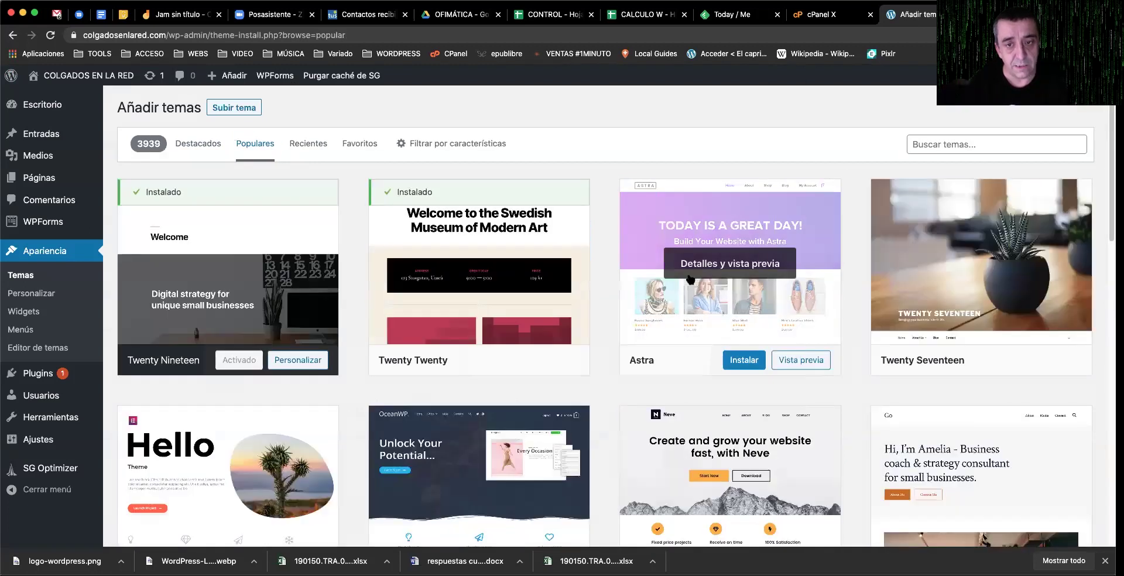
scroll(657, 278, down, 3)
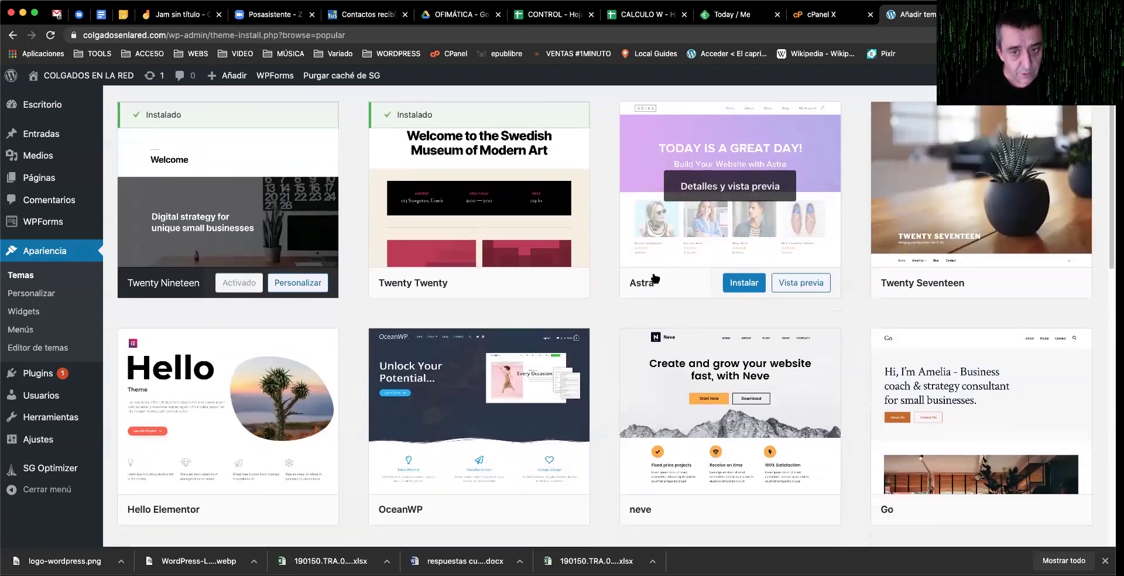
scroll(607, 281, down, 5)
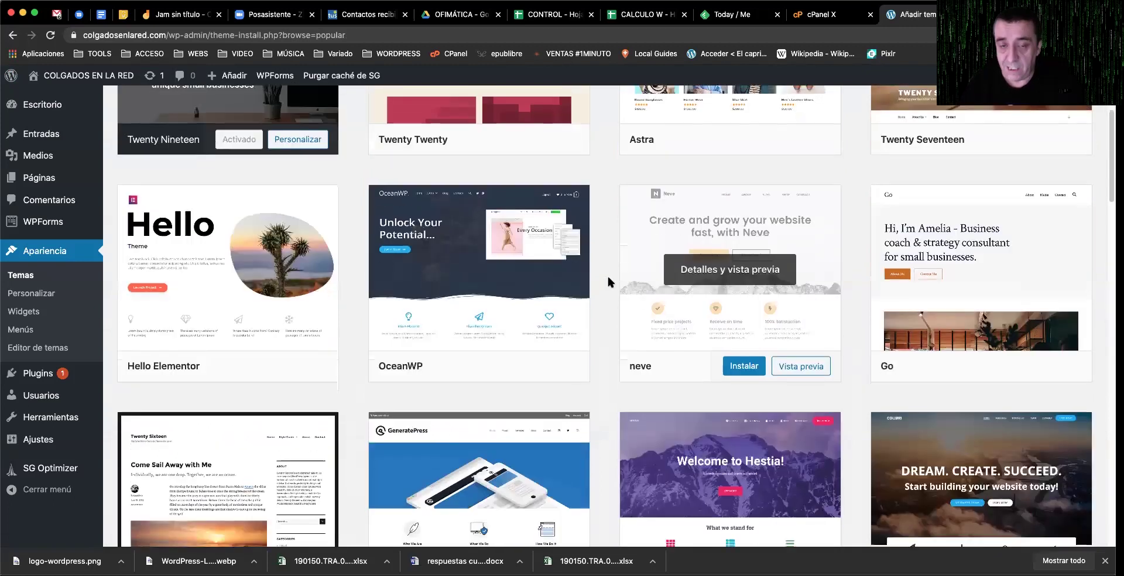
scroll(614, 276, down, 5)
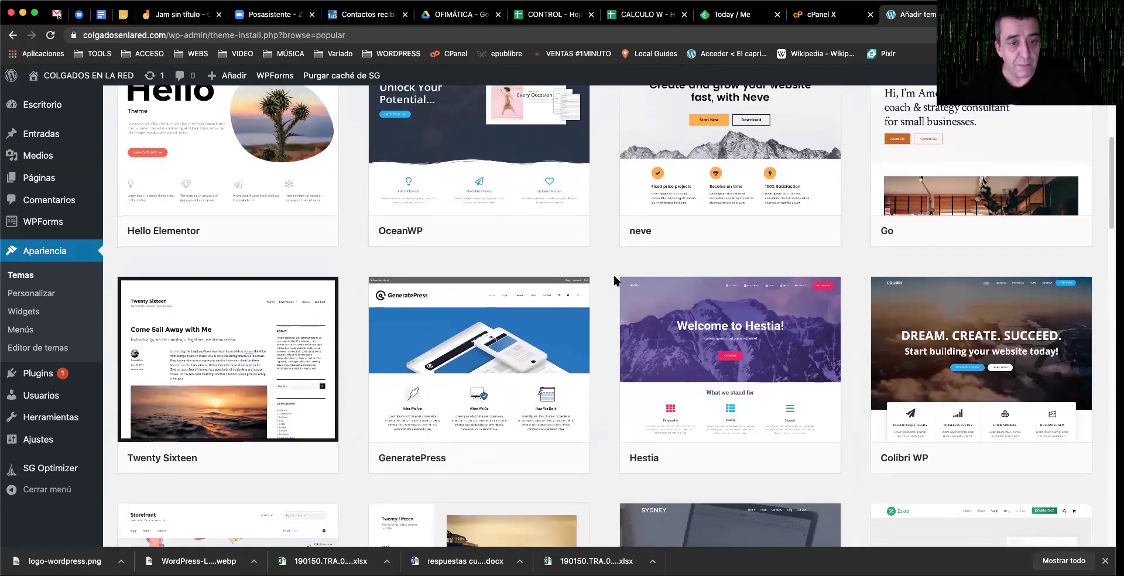
scroll(605, 281, down, 1)
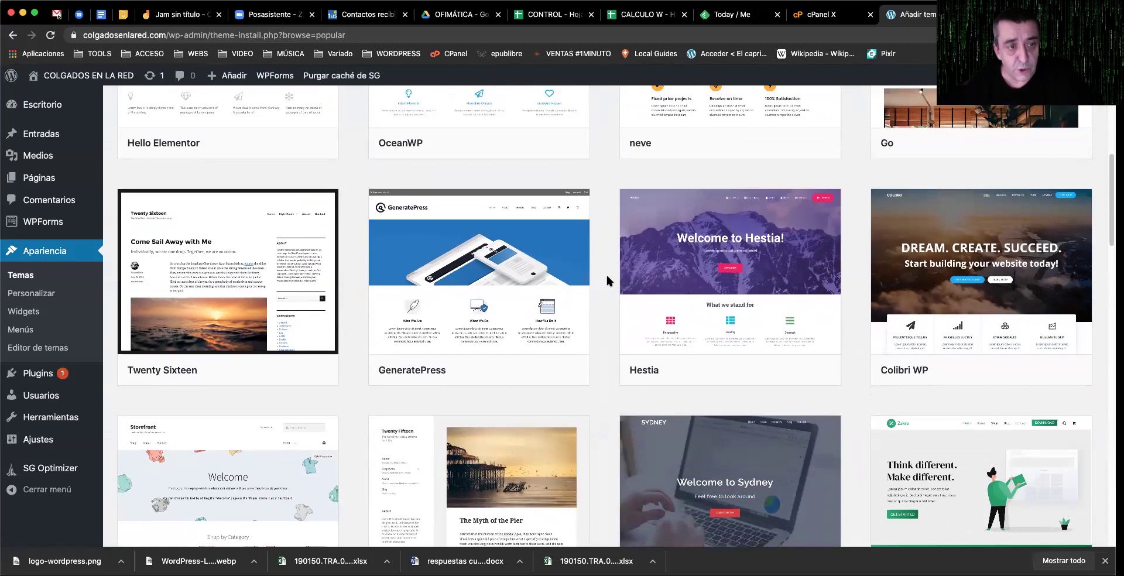
scroll(607, 282, down, 3)
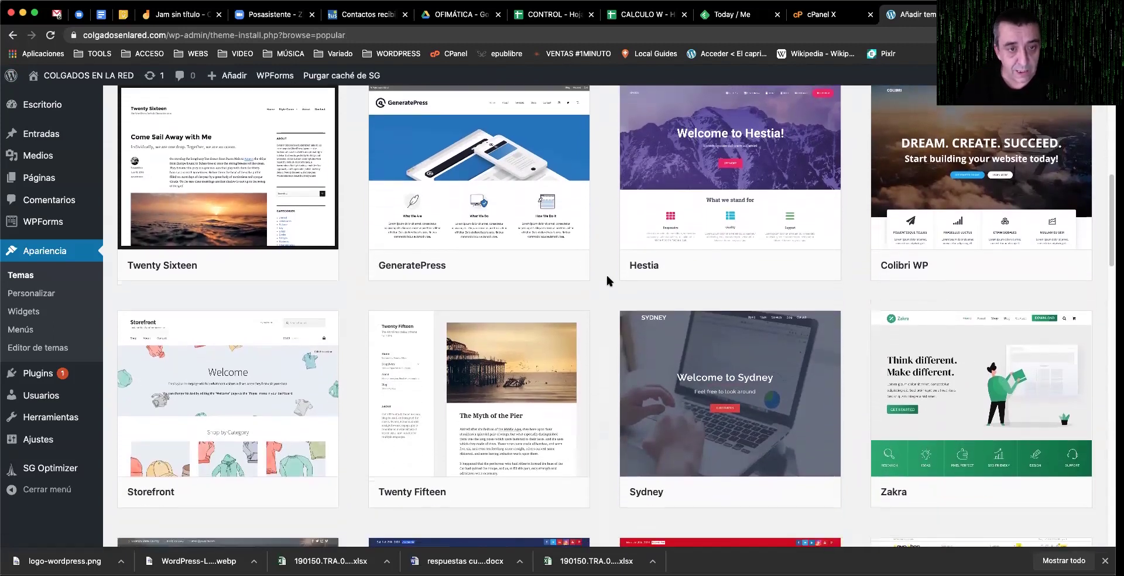
scroll(607, 281, up, 3)
mouse_move(499, 278)
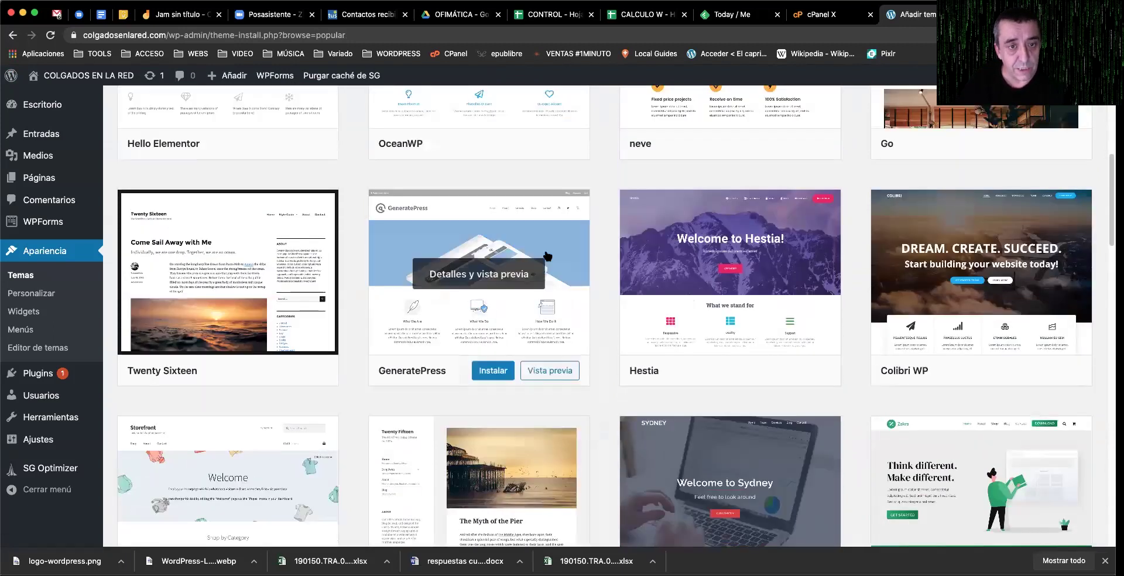
click(488, 274)
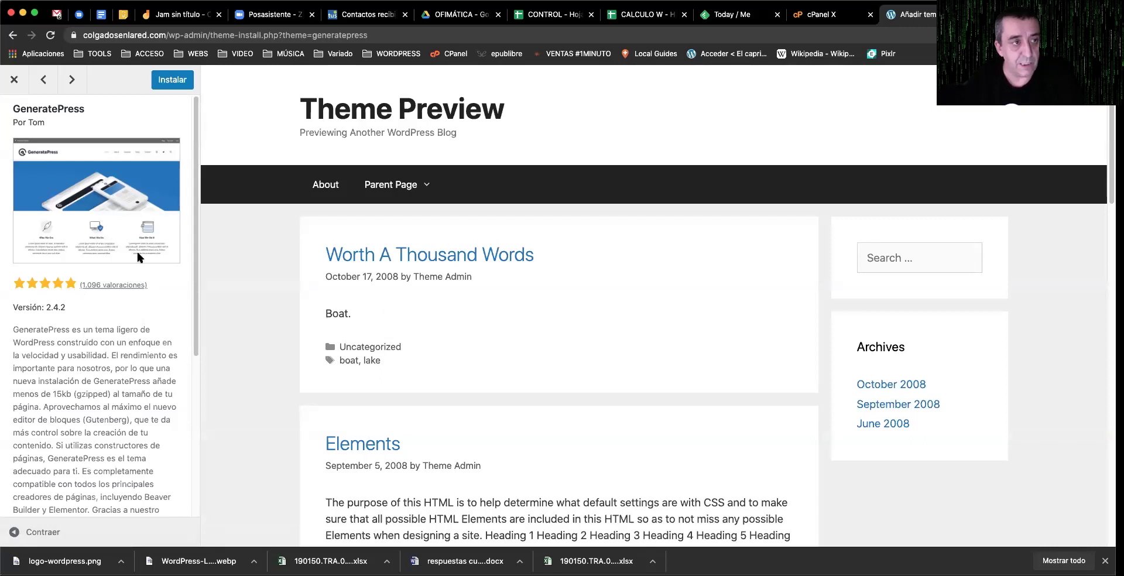
click(14, 79)
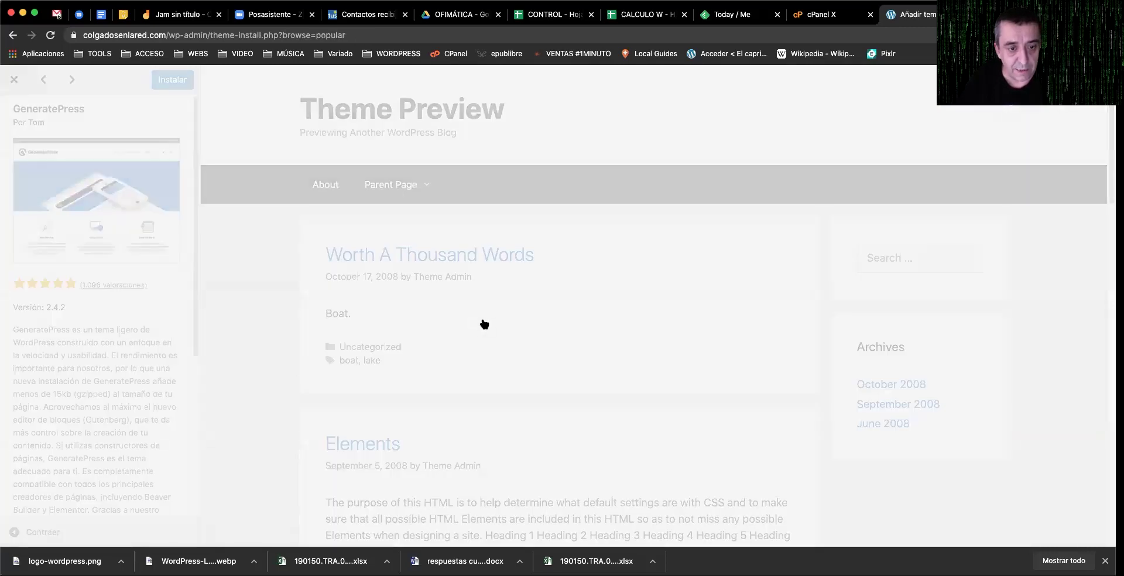
scroll(240, 296, down, 4)
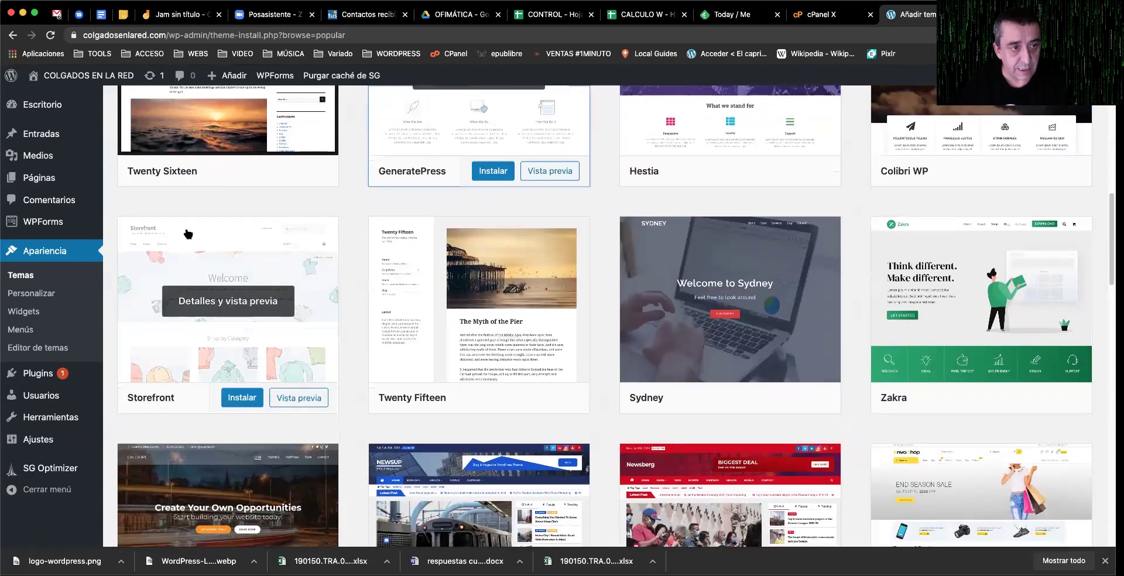
mouse_move(274, 294)
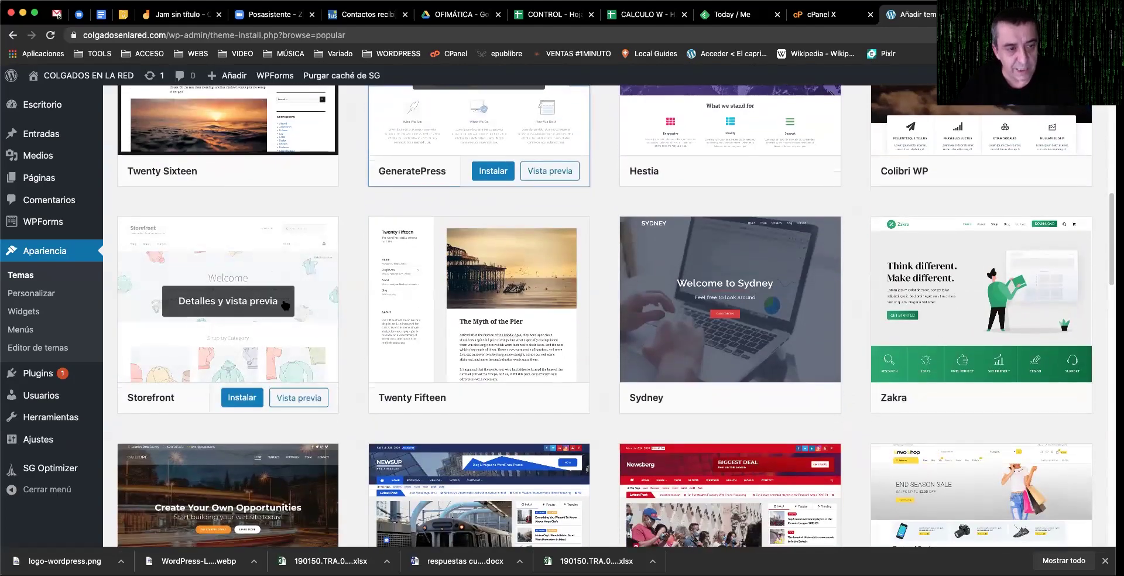
click(258, 306)
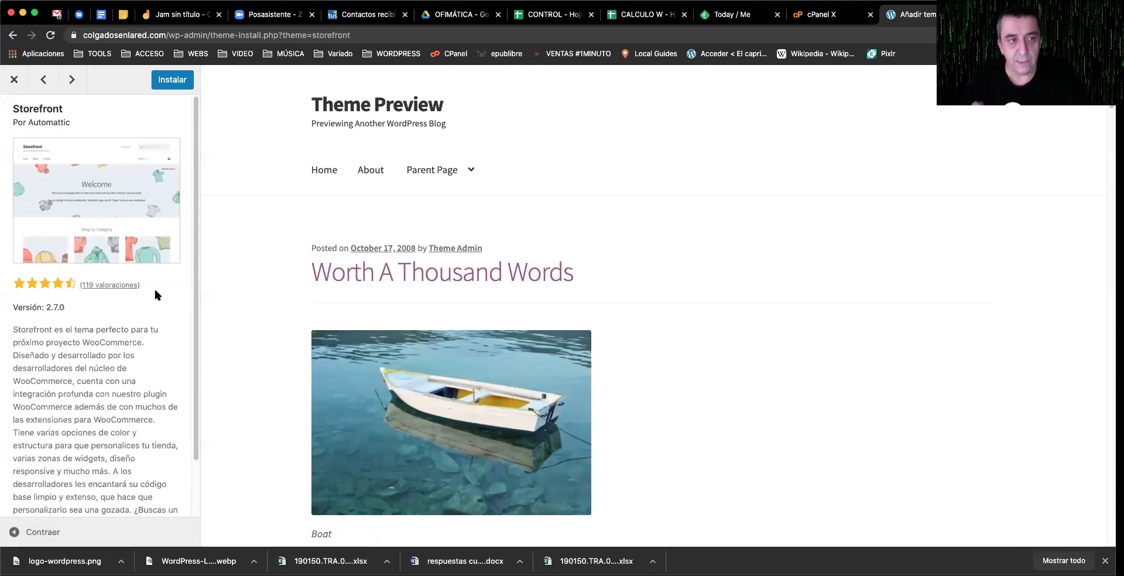
scroll(153, 316, down, 2)
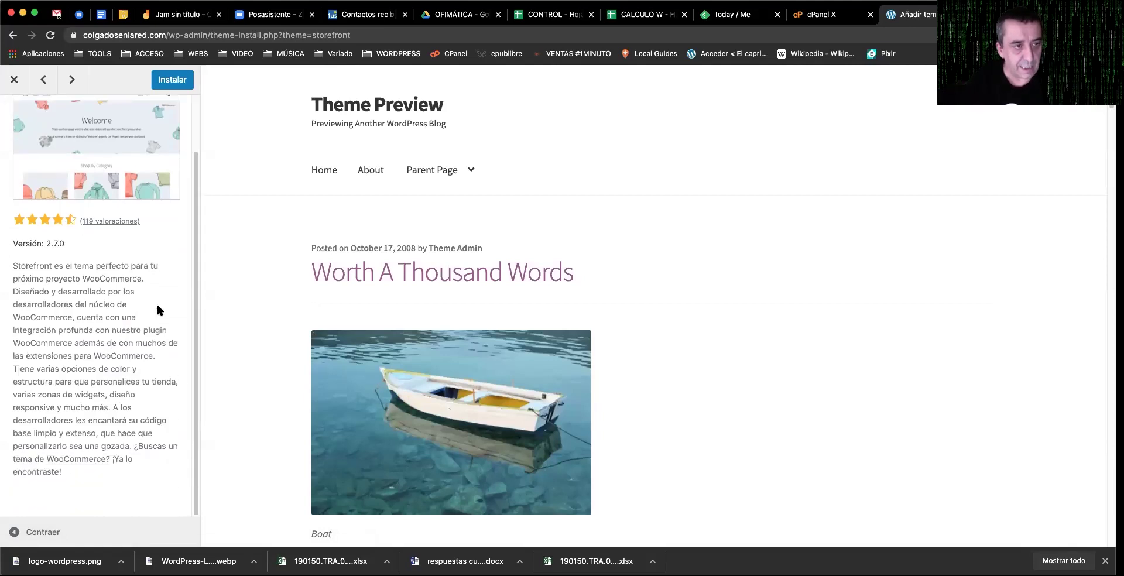
scroll(109, 301, up, 2)
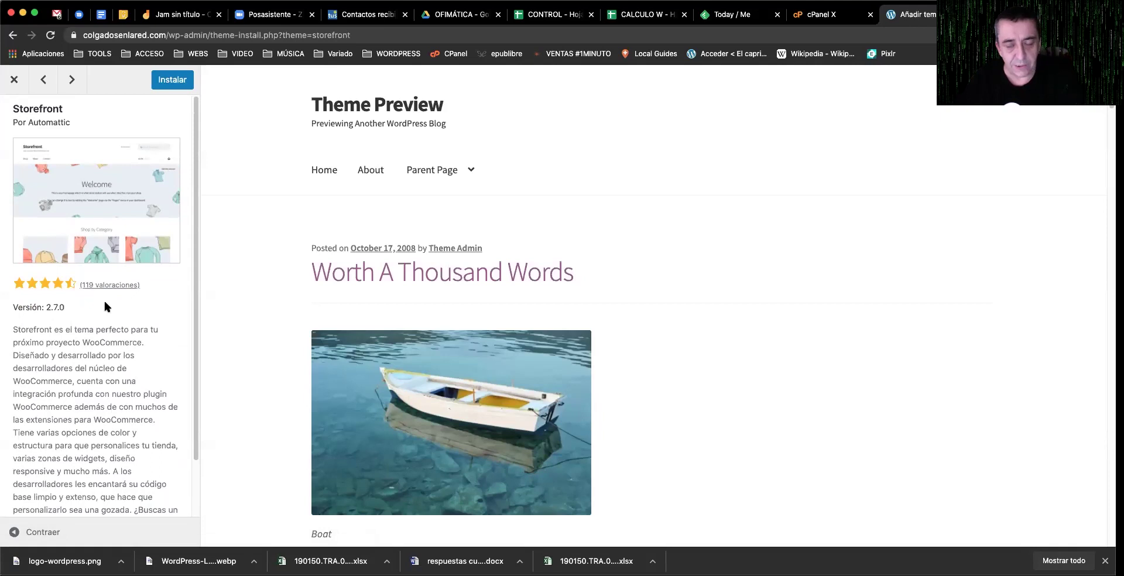
click(14, 79)
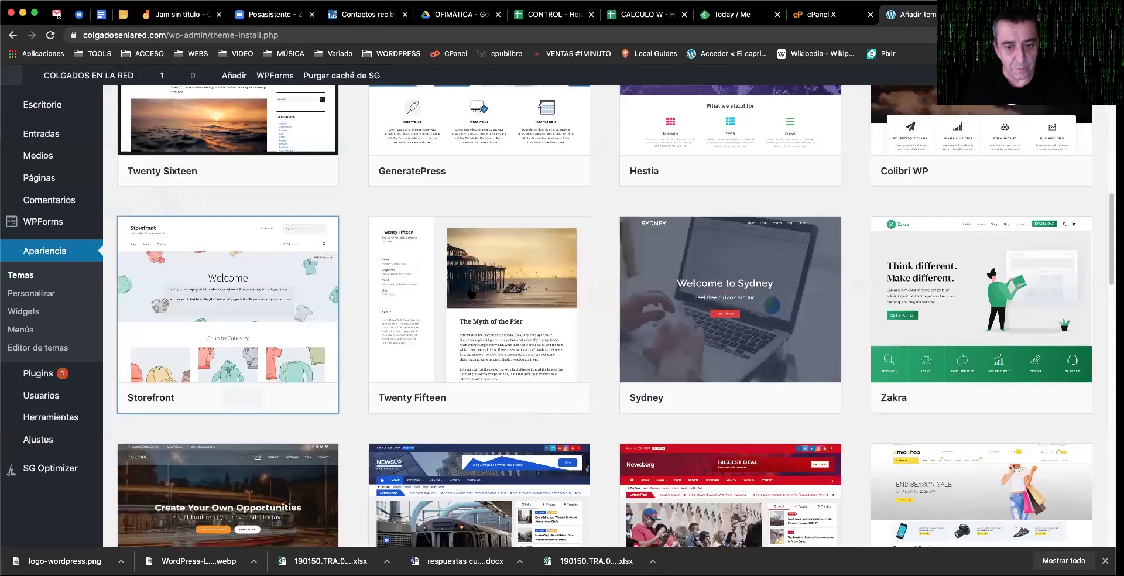
scroll(637, 320, down, 2)
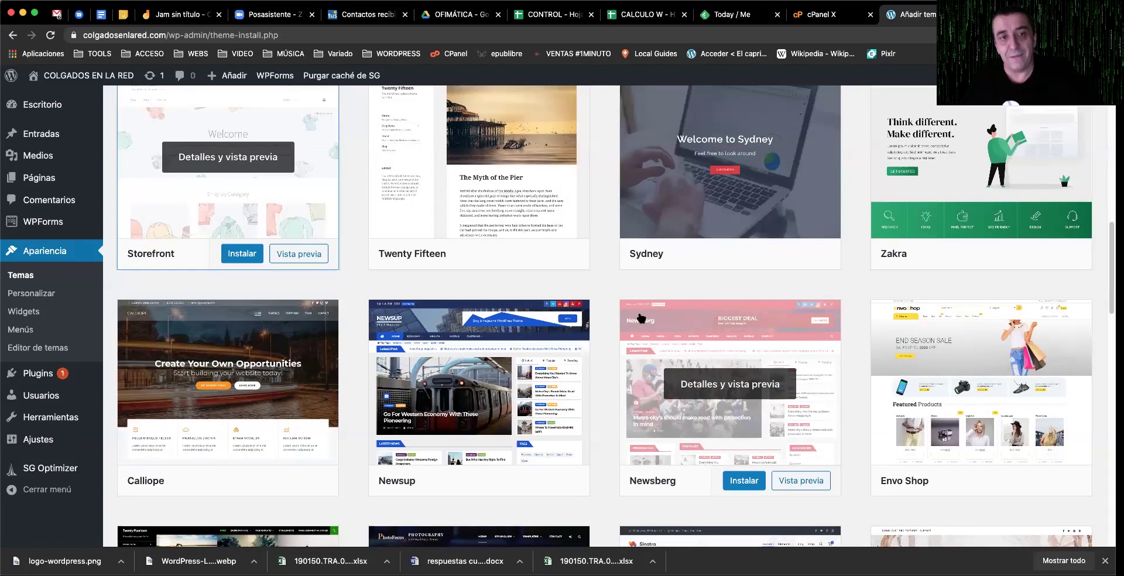
scroll(644, 319, up, 15)
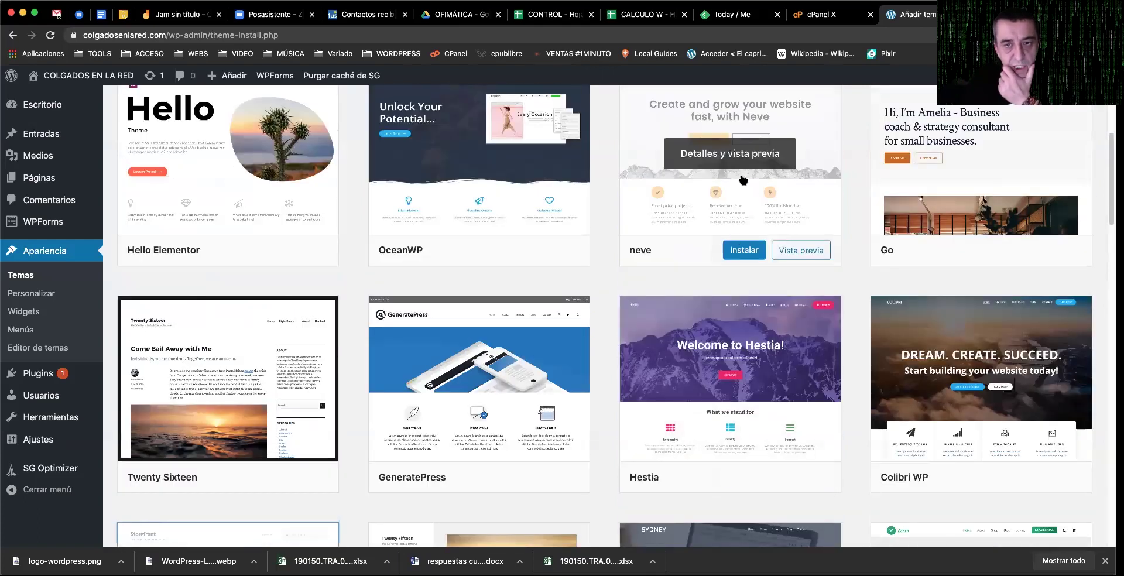
Step: Install and activate Neve, check its front page, then open the Gateway theme's details
click(742, 249)
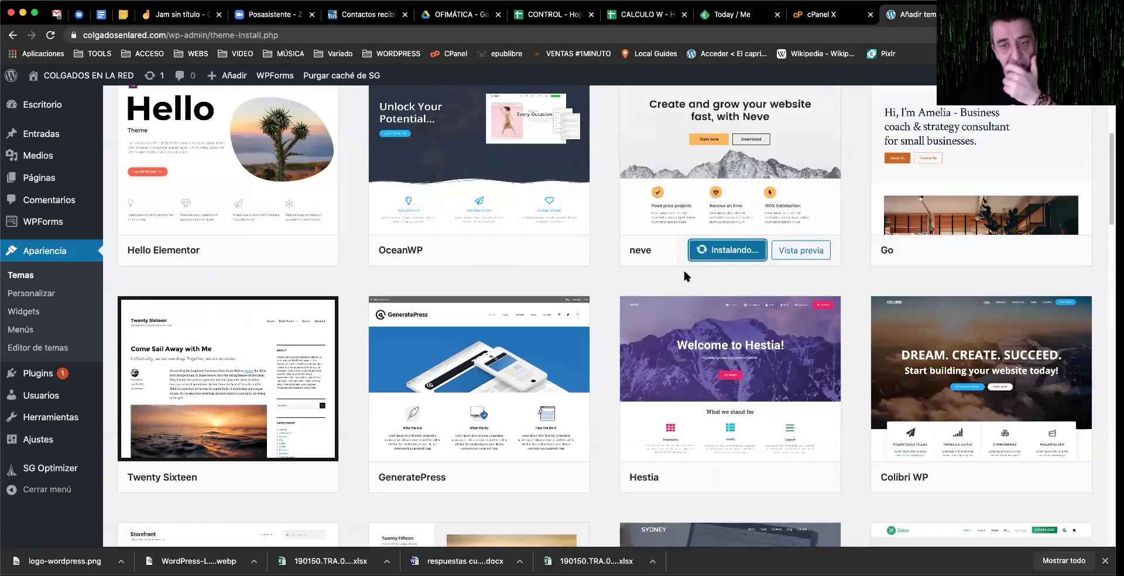
click(745, 250)
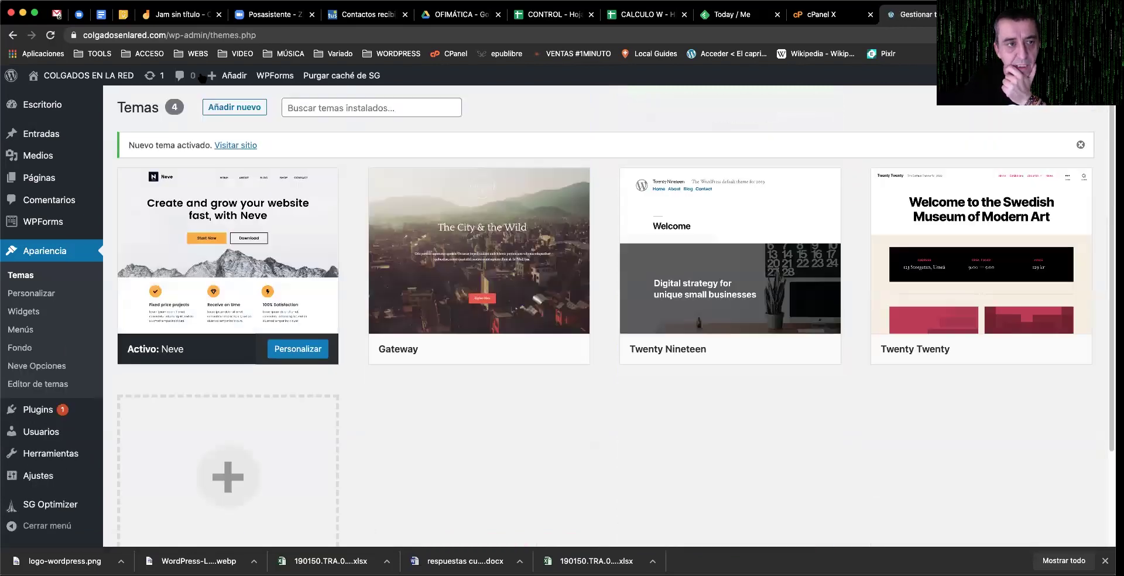
click(88, 75)
click(51, 35)
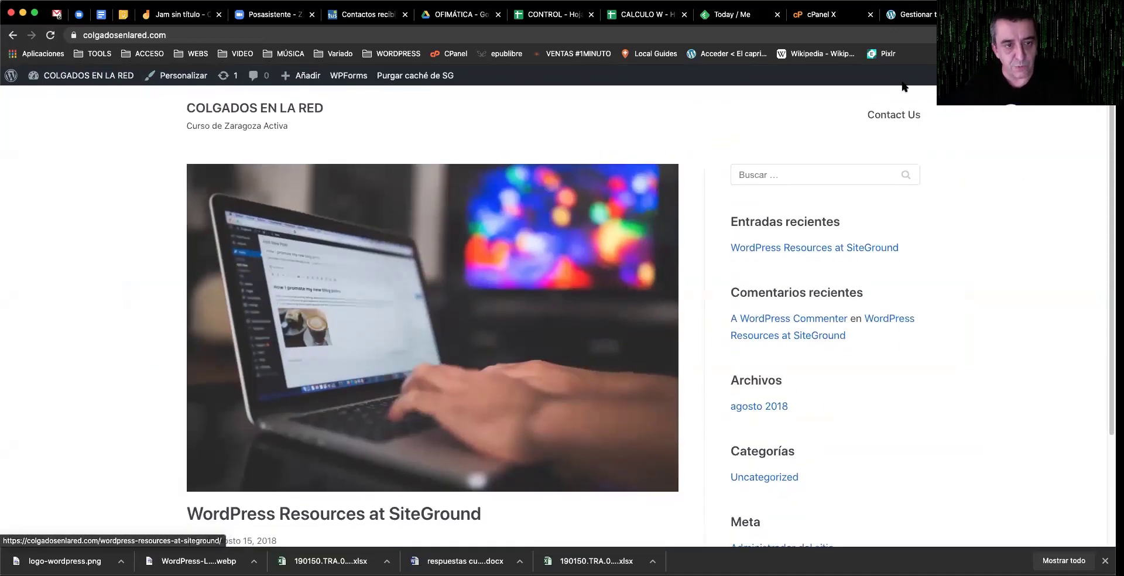
click(920, 16)
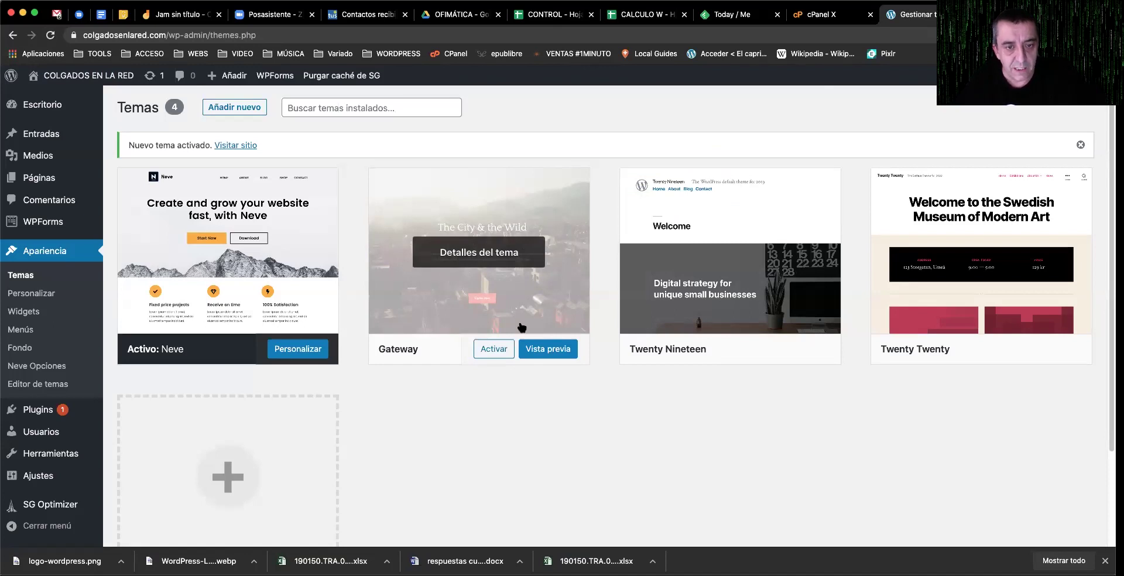
click(479, 255)
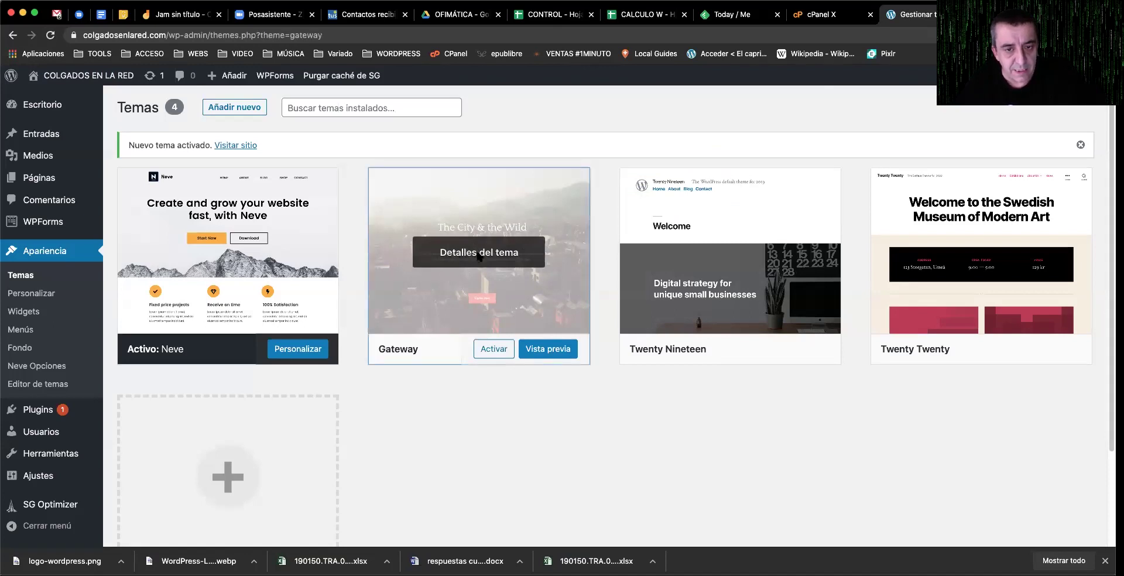
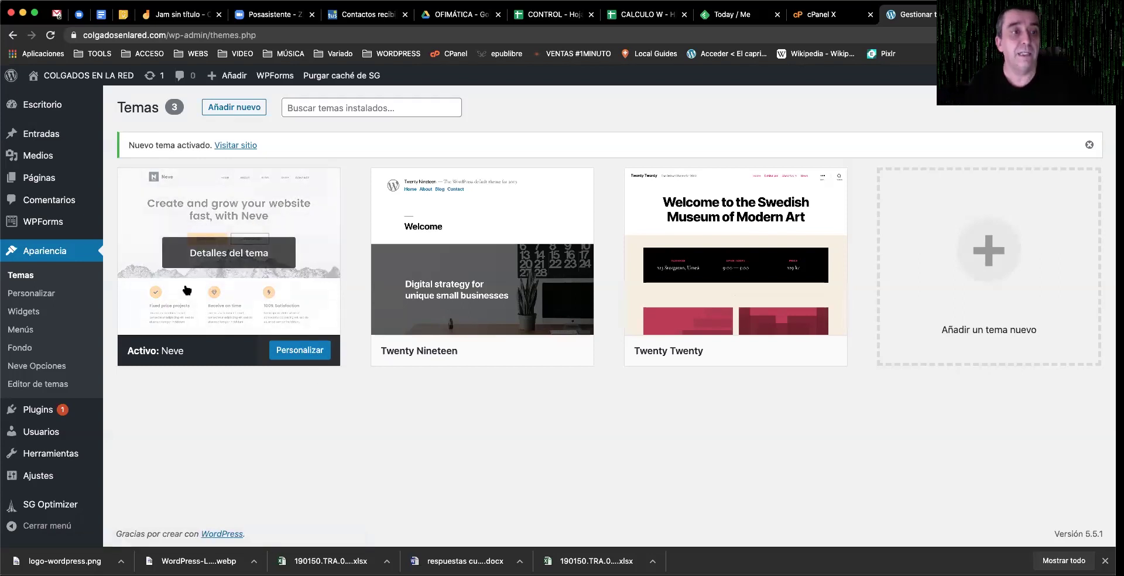
Step: Launch Personalizar for the active Neve theme from the Themes page
click(302, 355)
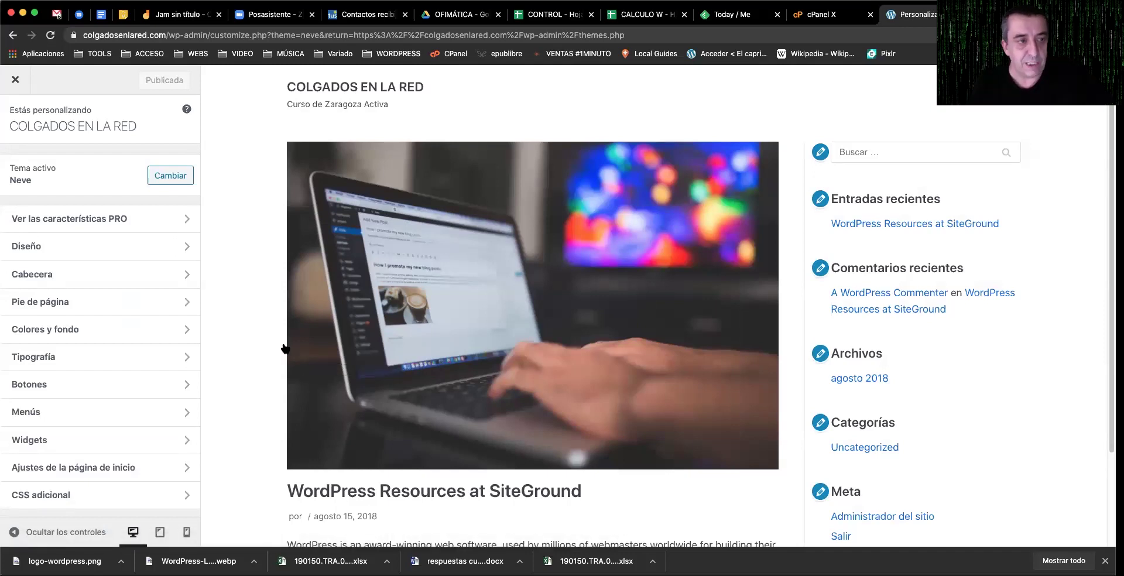
Step: In Cabecera principal styling, raise the row height to 213 and make the header text green
click(72, 280)
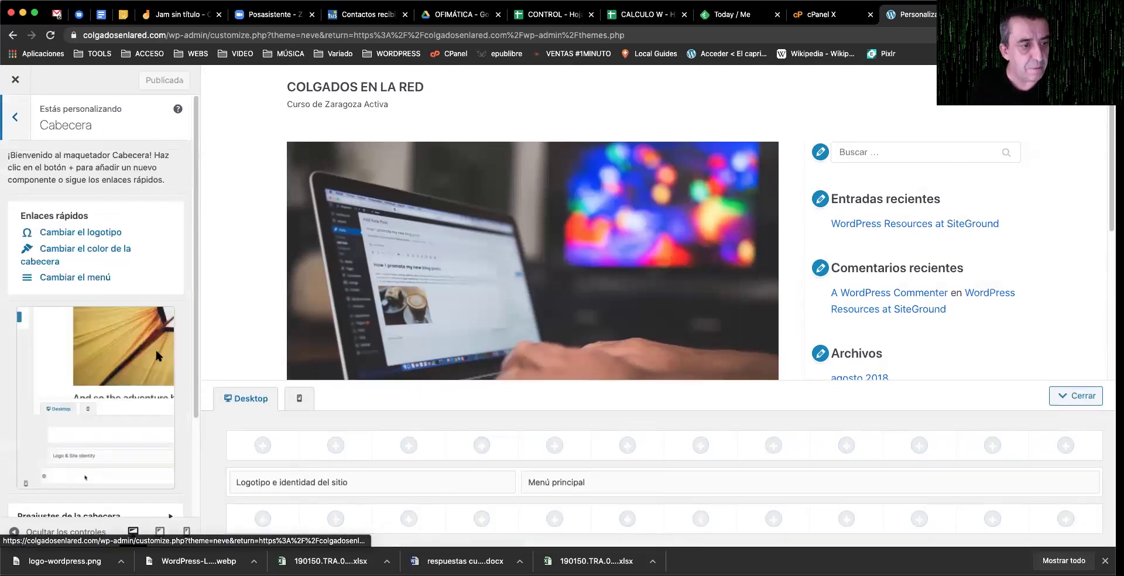
click(88, 249)
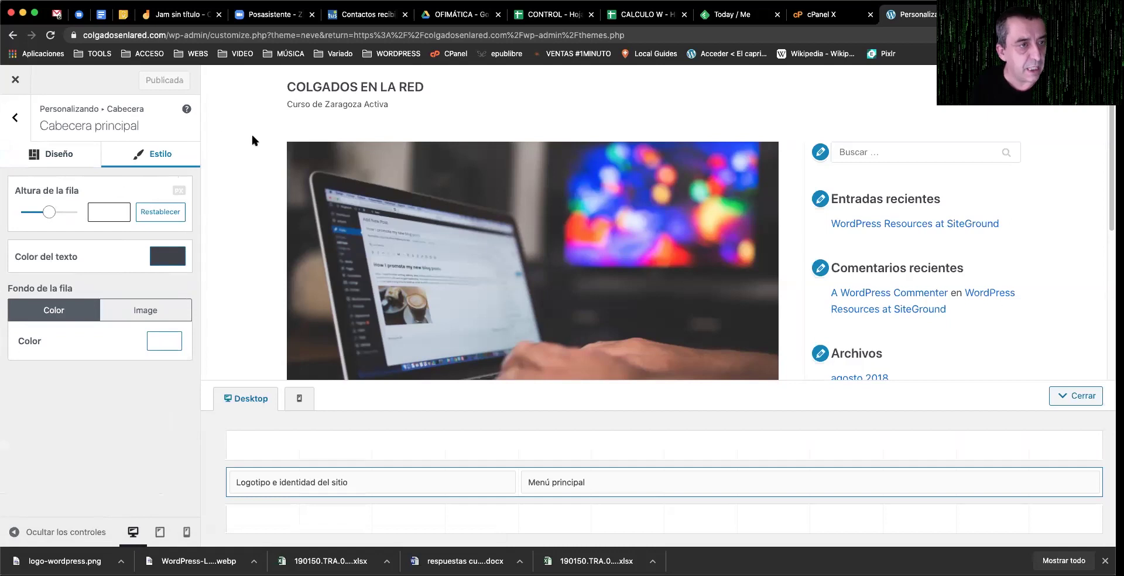
mouse_move(51, 212)
mouse_down()
mouse_move(78, 212)
mouse_move(25, 210)
mouse_move(38, 214)
mouse_up()
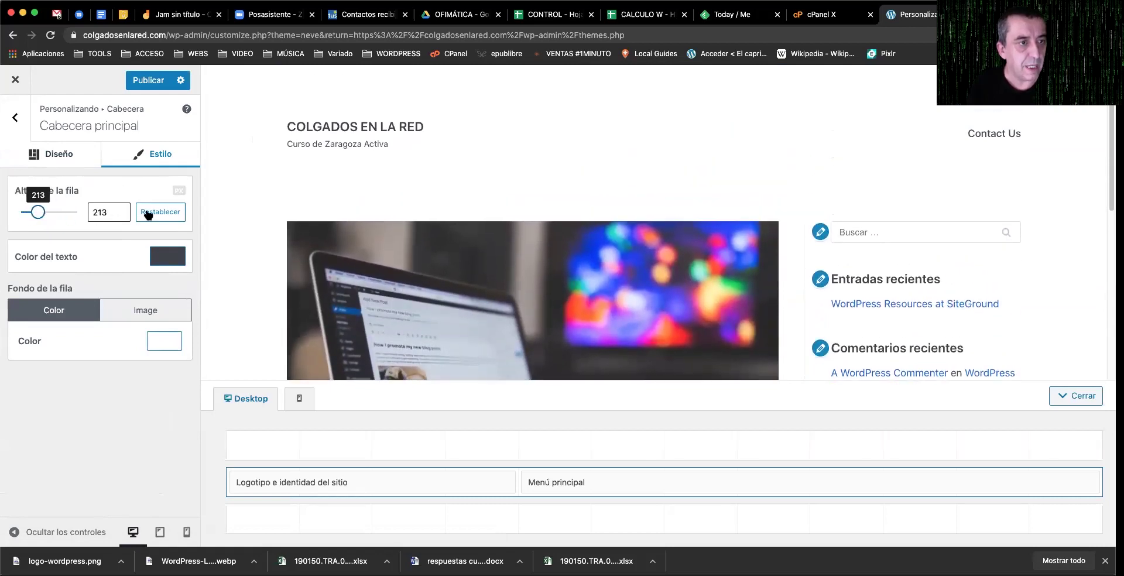
click(164, 256)
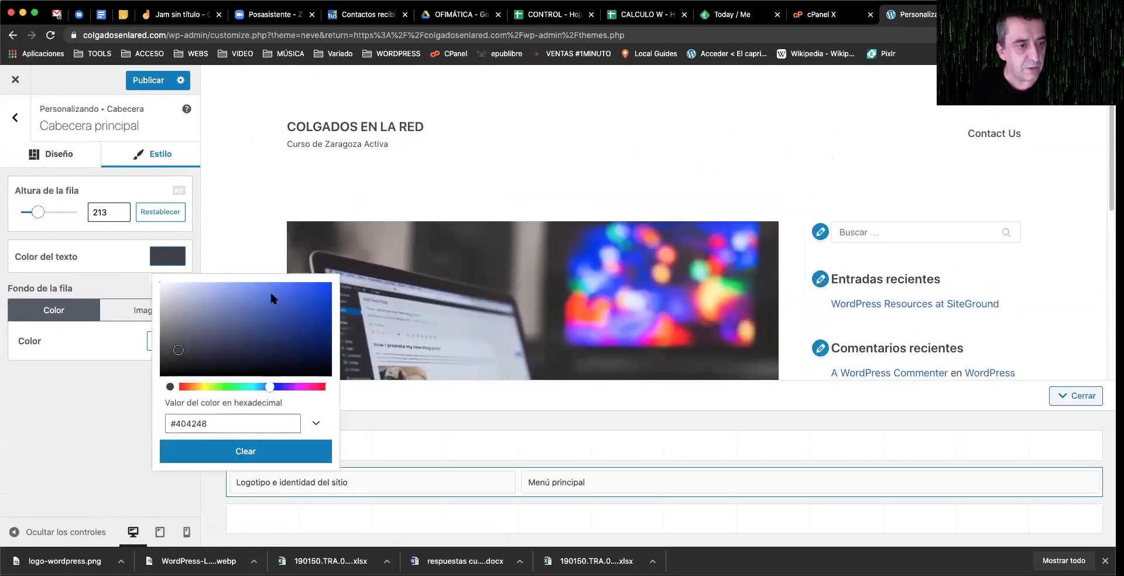
click(235, 387)
click(304, 305)
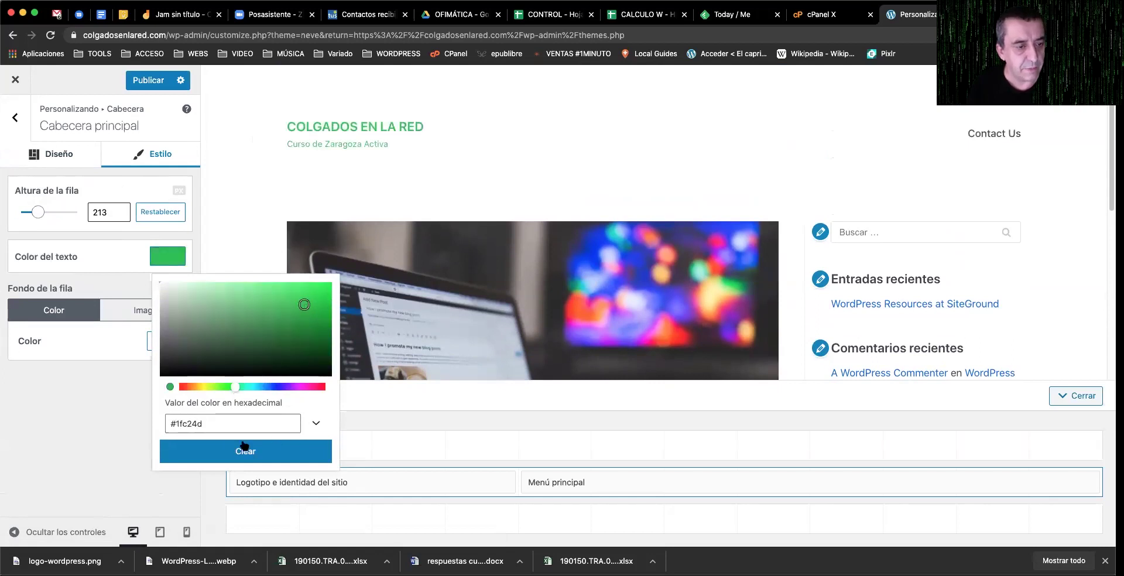
click(79, 347)
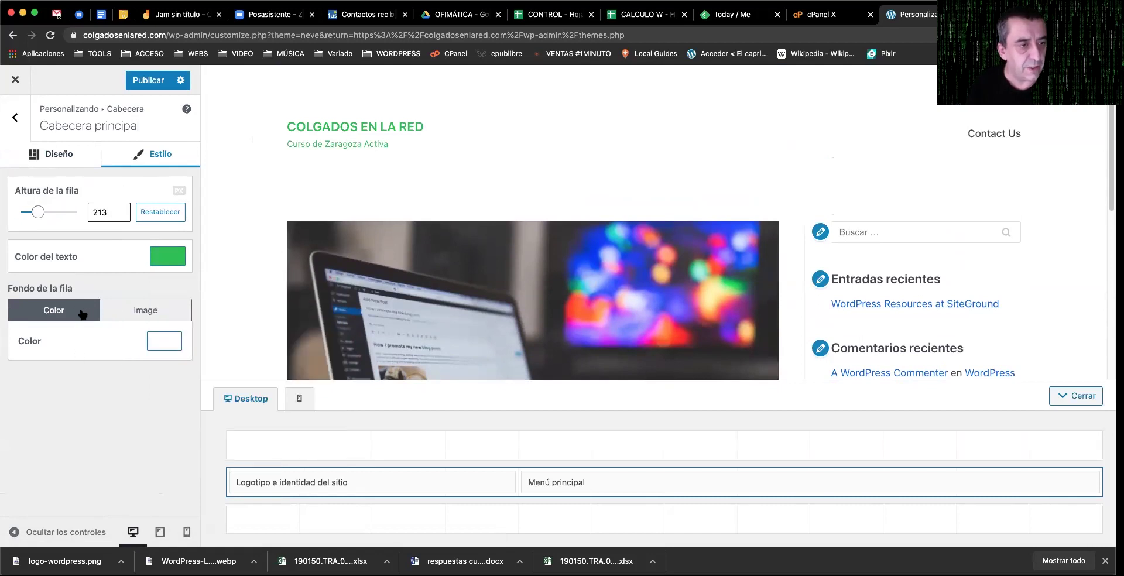
Step: Give the header row a purple background colour, publish, and return to the main sections
click(178, 346)
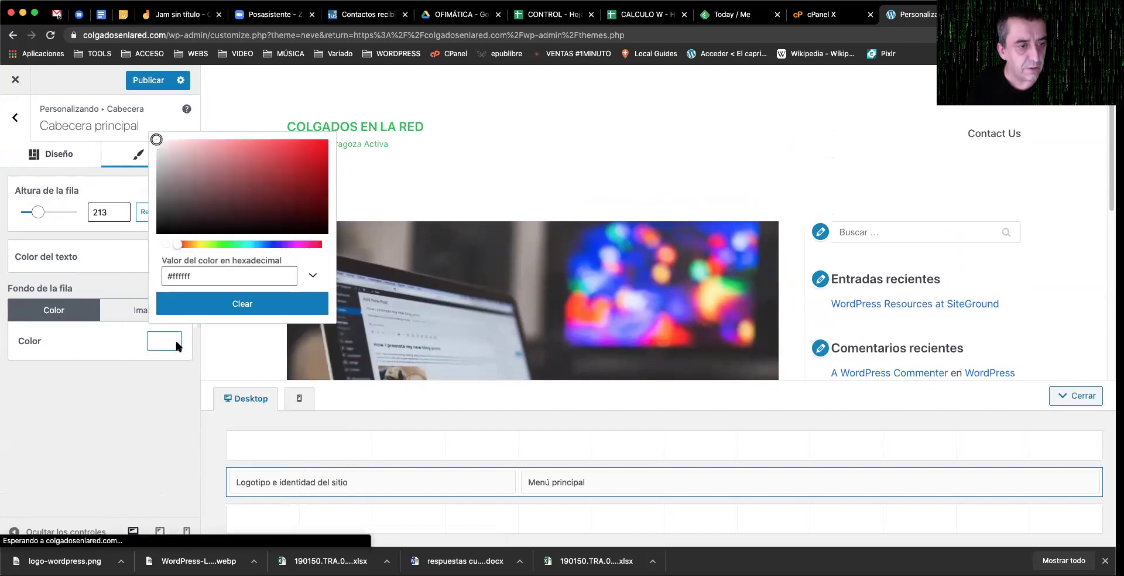
click(295, 245)
drag(302, 218, 320, 176)
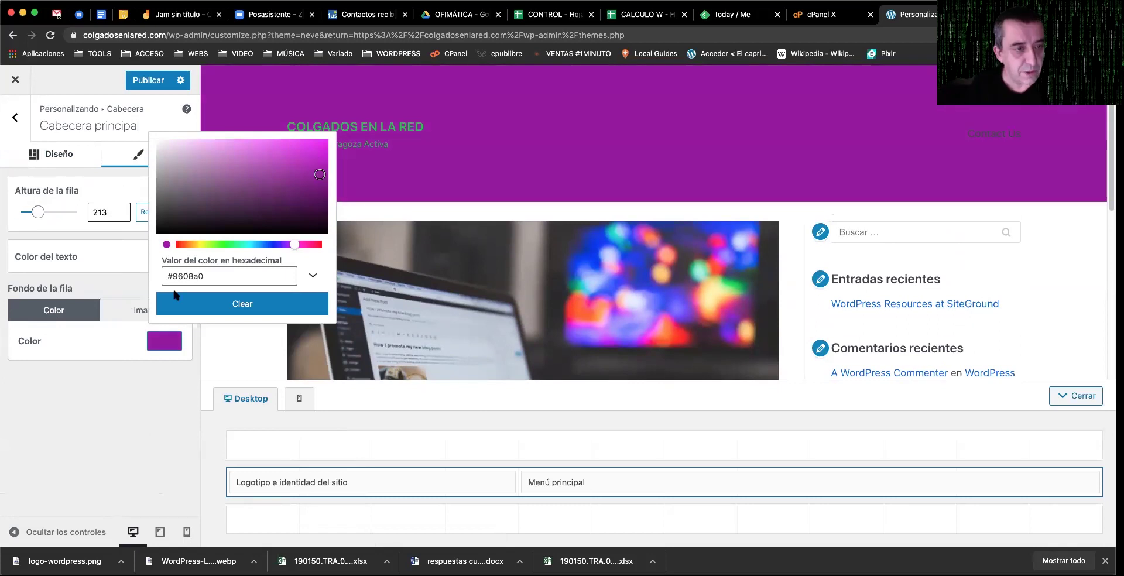
click(93, 337)
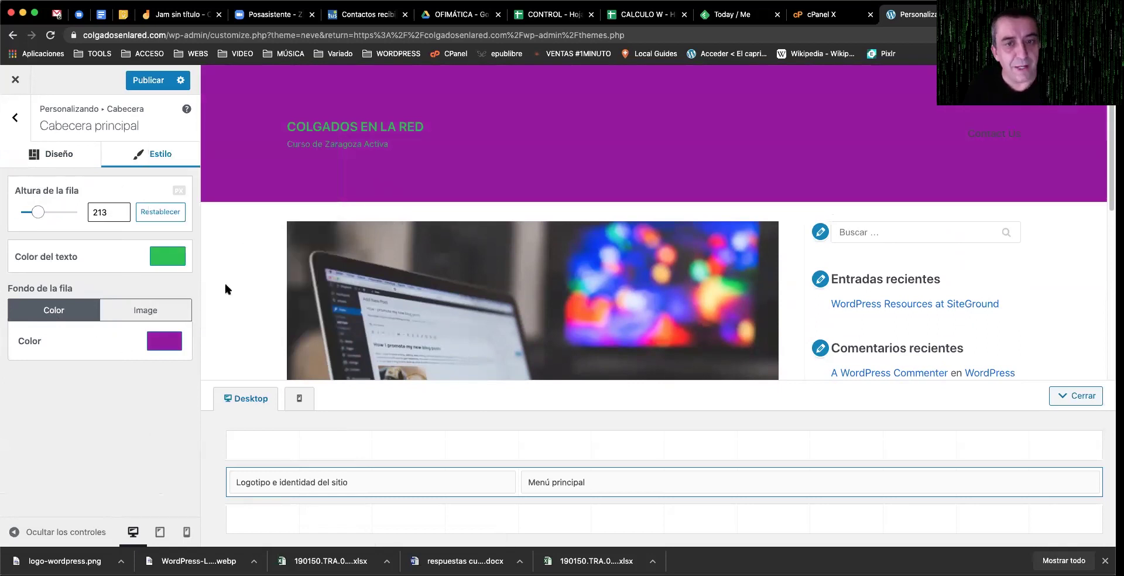
click(148, 313)
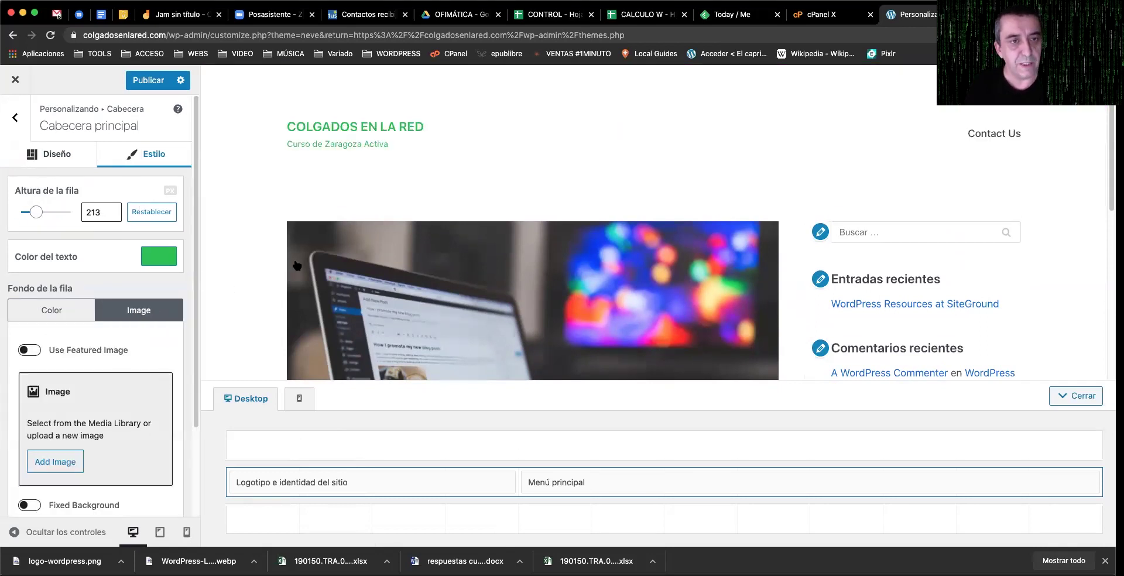
click(46, 315)
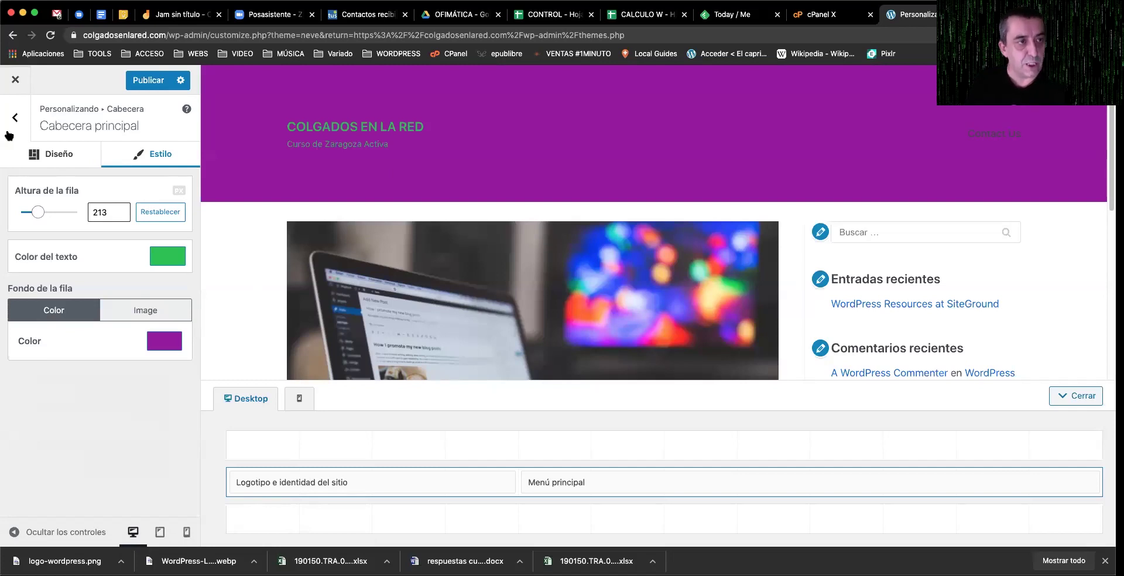
click(148, 80)
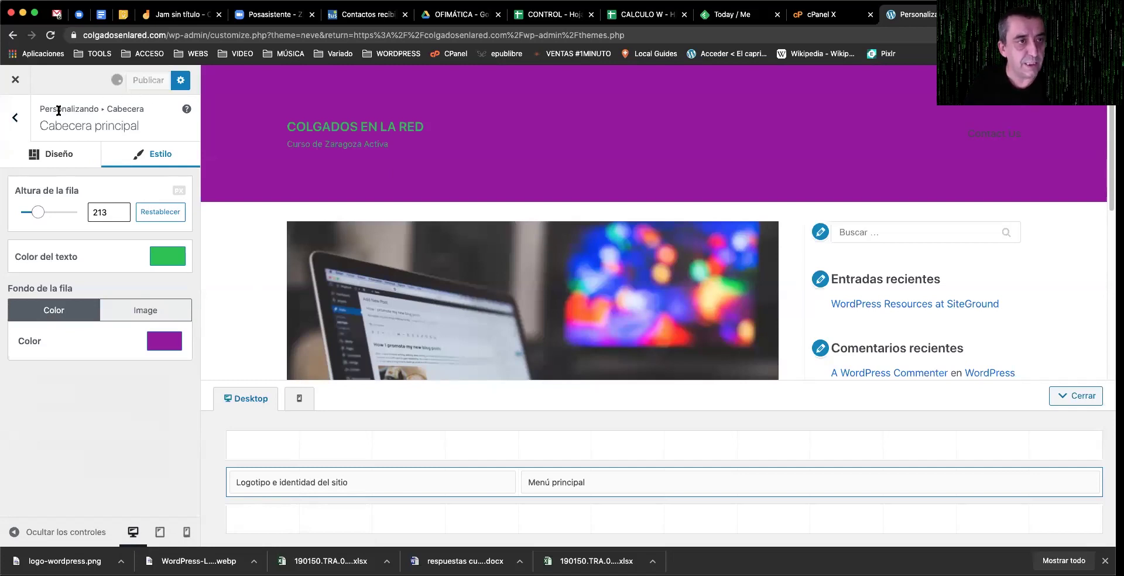
click(18, 117)
click(18, 117)
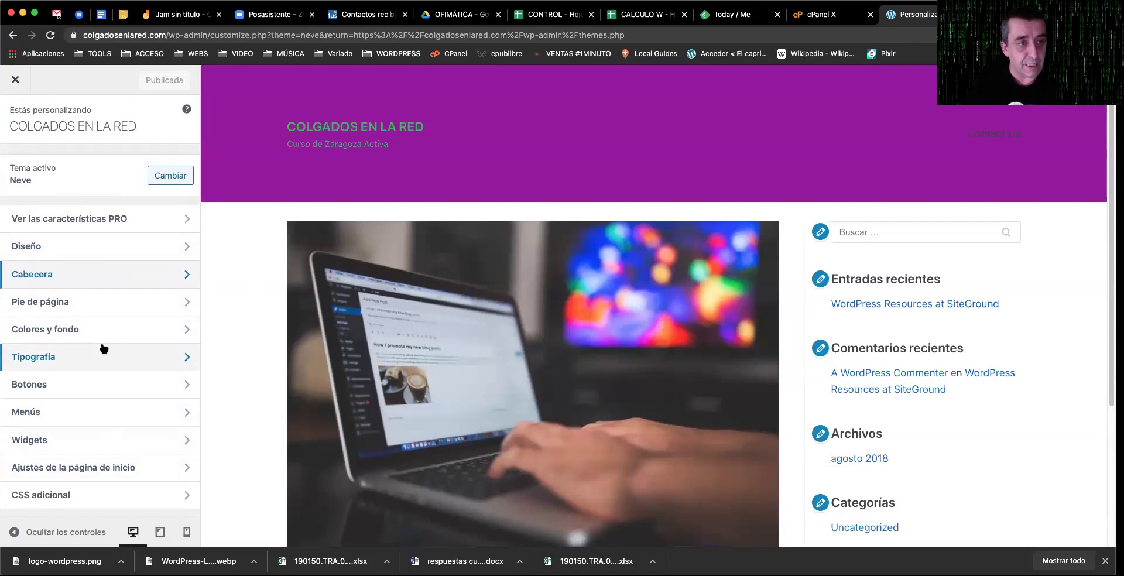
Step: Widen the container to 1848 under Diseño > Contenedor
click(120, 246)
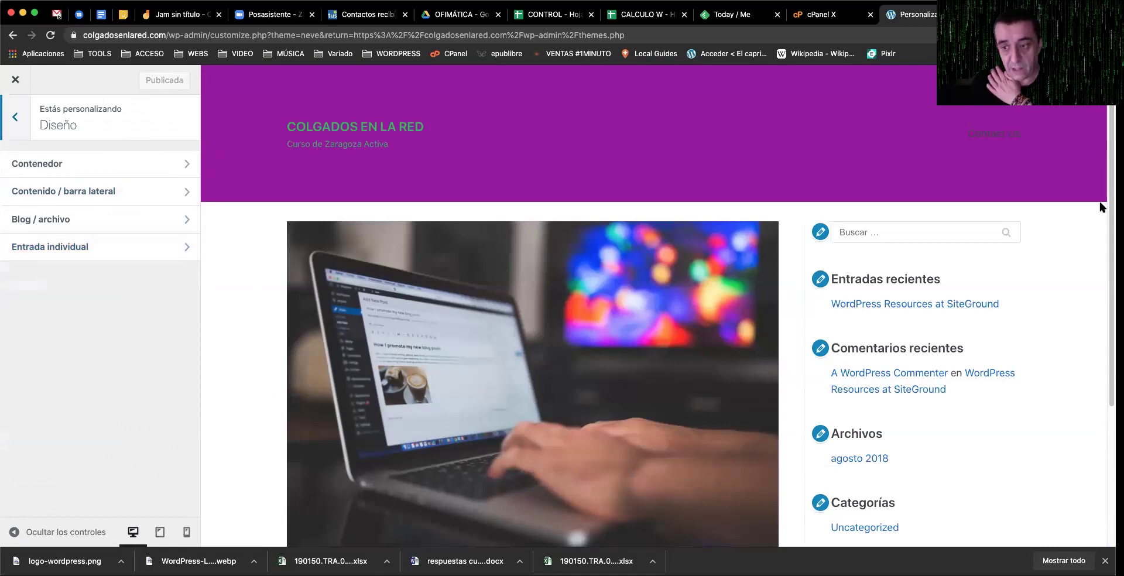
click(85, 164)
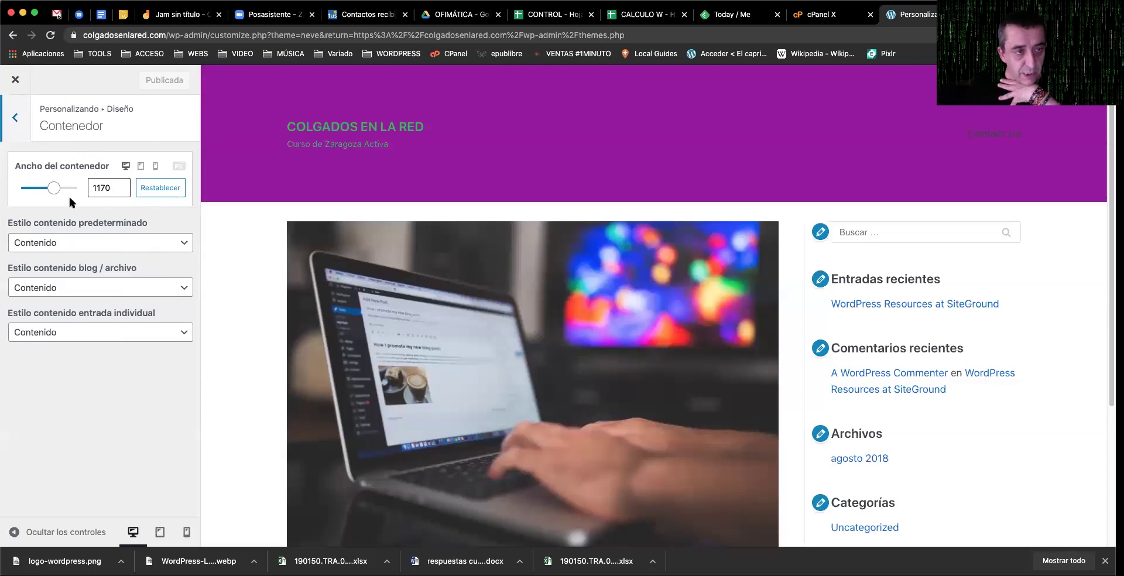
mouse_move(56, 194)
mouse_down()
mouse_move(69, 193)
mouse_move(33, 192)
mouse_move(73, 189)
mouse_up()
Step: Set default, blog/archive and single-entry content styles to Ancho completo, previewing at tablet size
click(148, 243)
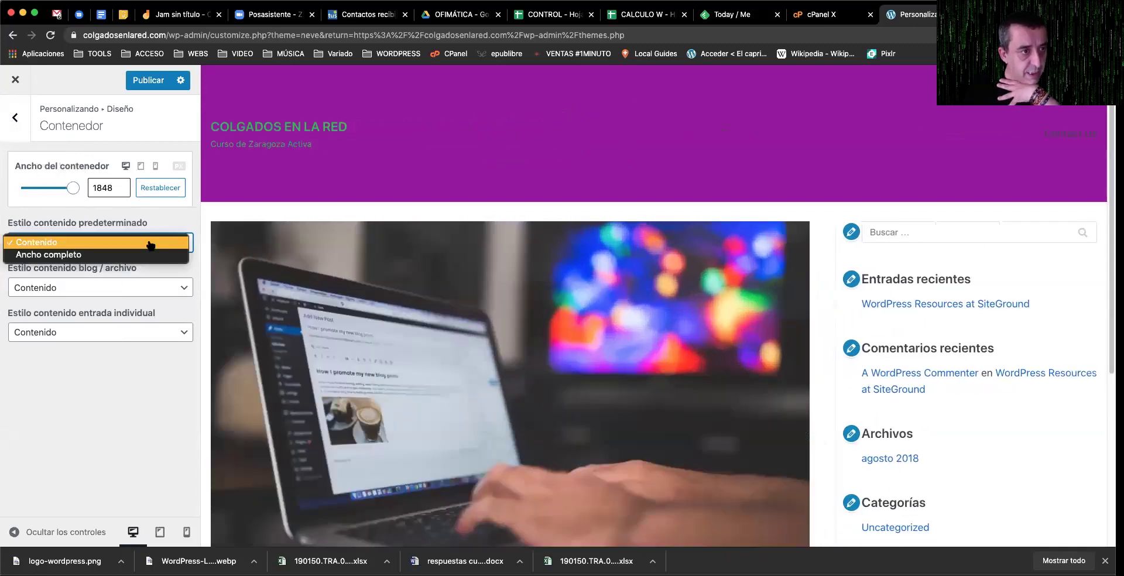
click(77, 255)
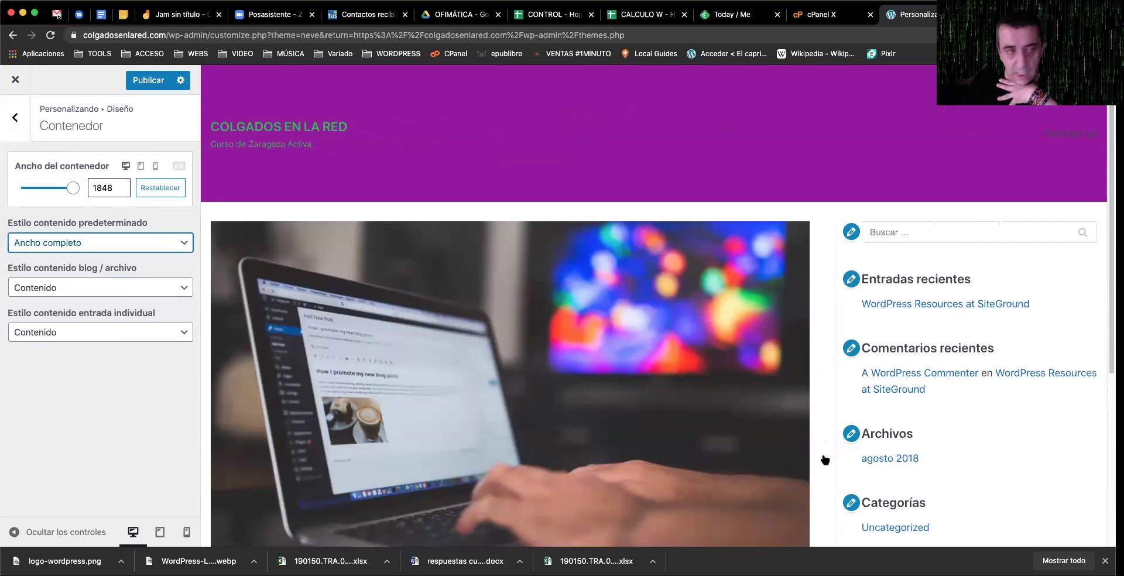
click(129, 287)
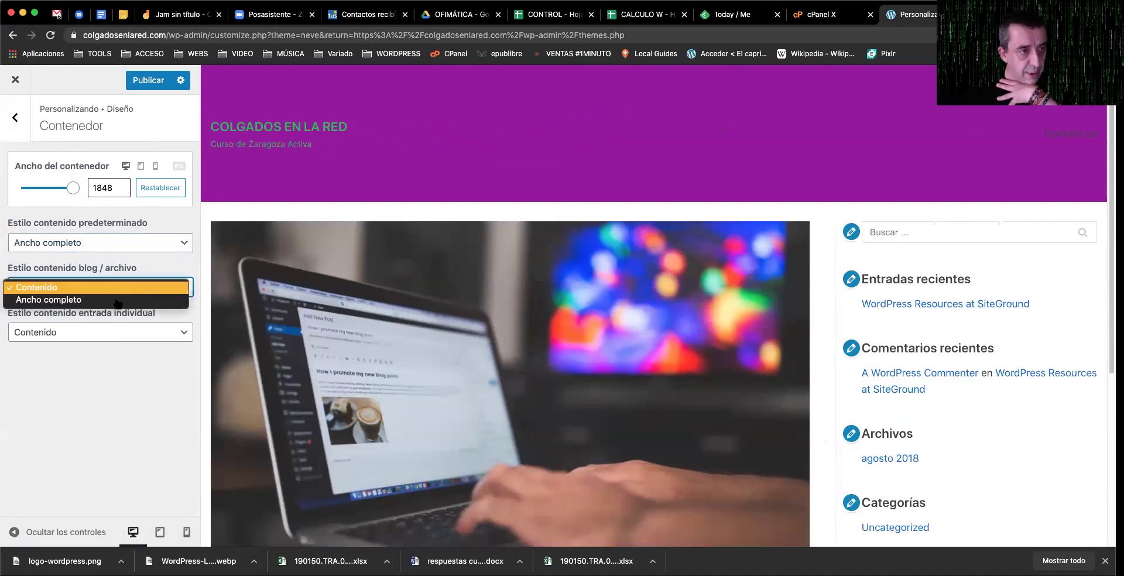
click(117, 301)
click(132, 333)
click(127, 346)
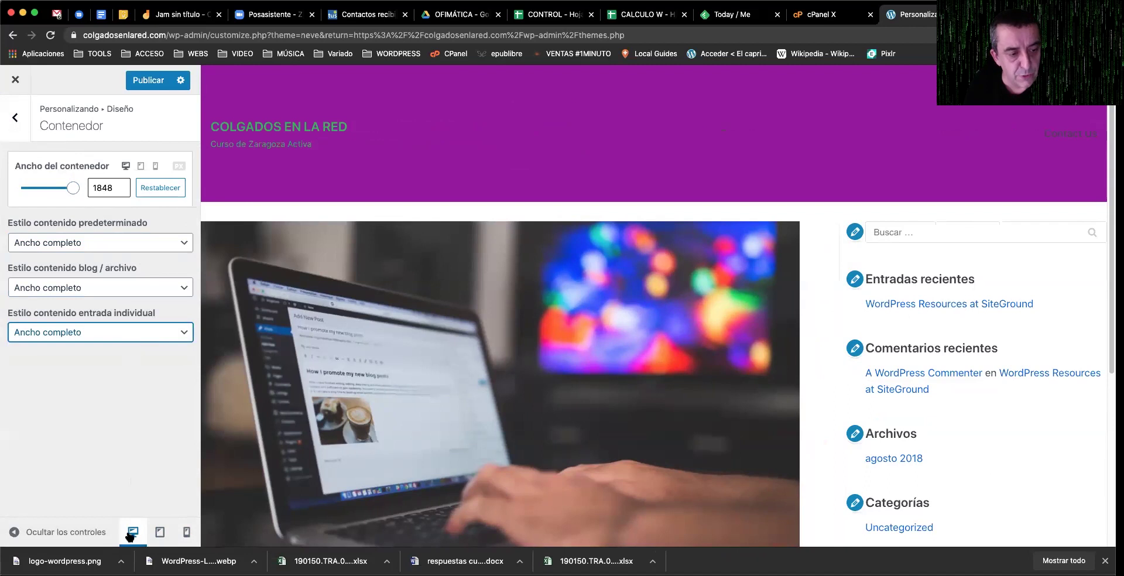
click(159, 533)
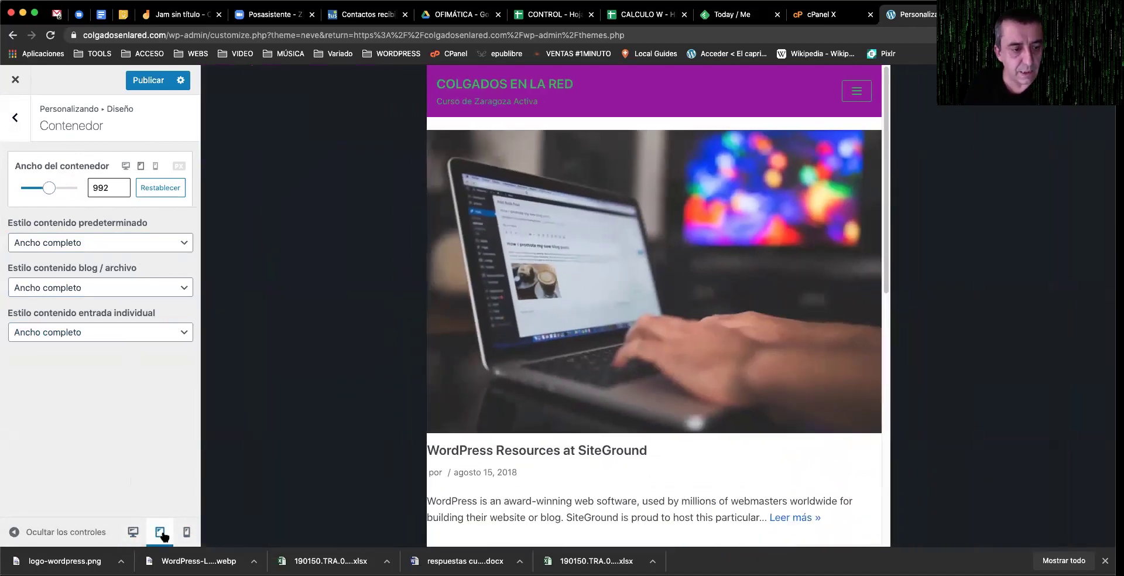
Step: Narrow the container width to 829 in the mobile preview
click(185, 532)
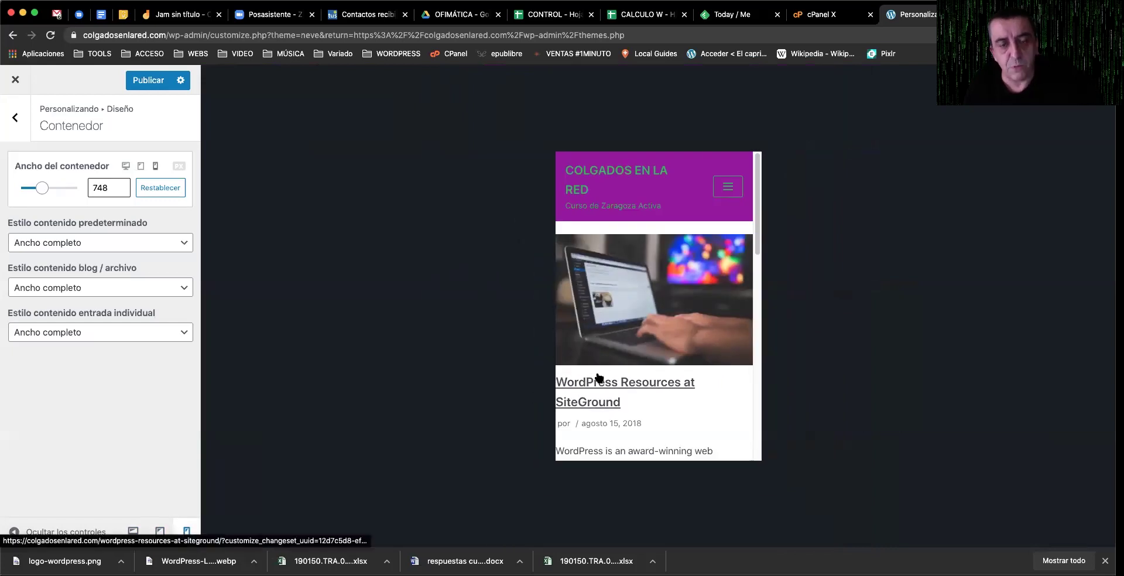
scroll(669, 372, down, 5)
scroll(666, 371, down, 2)
scroll(666, 371, up, 7)
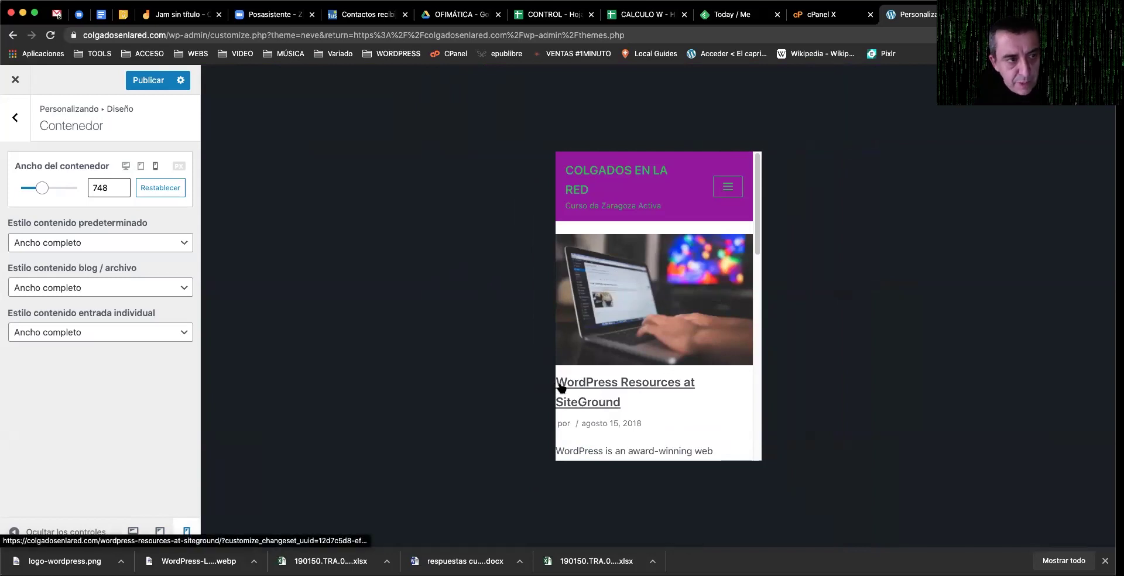
mouse_move(43, 191)
mouse_down()
mouse_move(30, 189)
mouse_move(45, 189)
mouse_up()
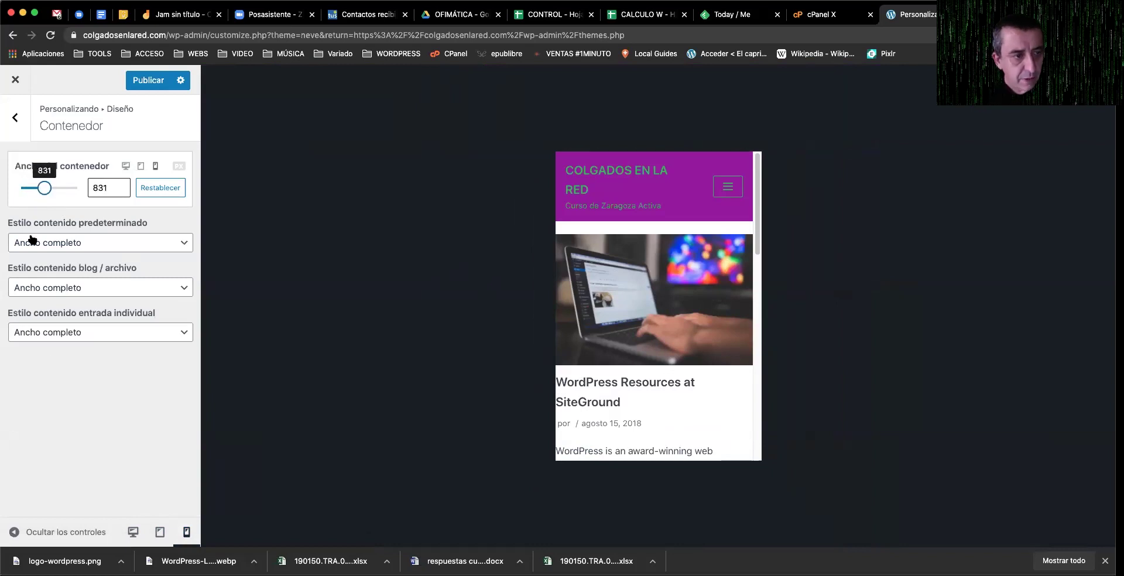
click(132, 532)
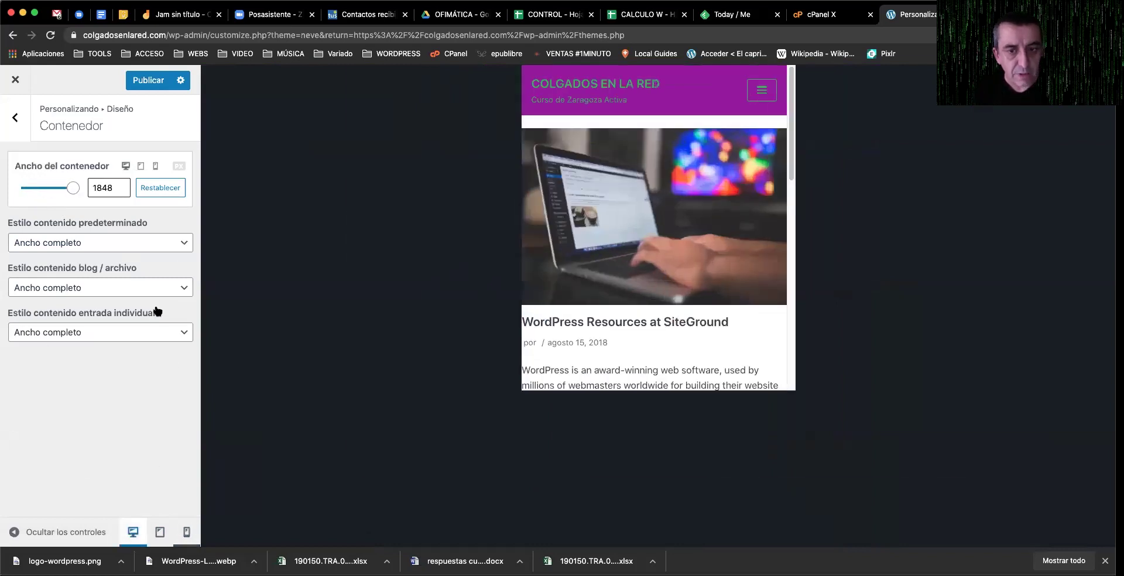
Step: Revert all three content styles to Contenido, publish, and preview at desktop width
click(147, 244)
click(134, 231)
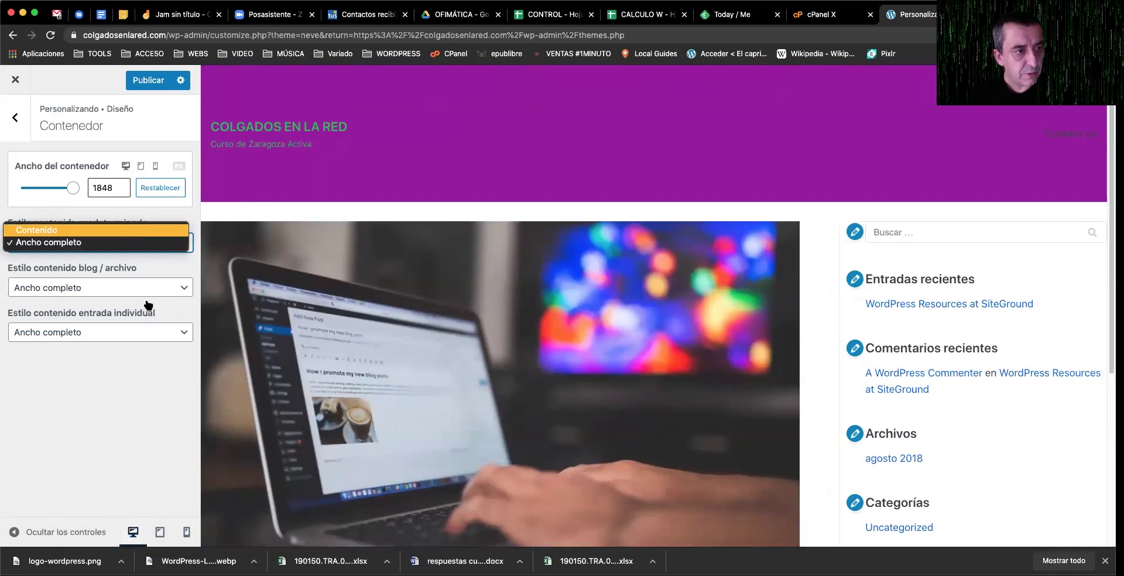
click(145, 289)
click(138, 275)
click(127, 331)
click(126, 319)
click(187, 533)
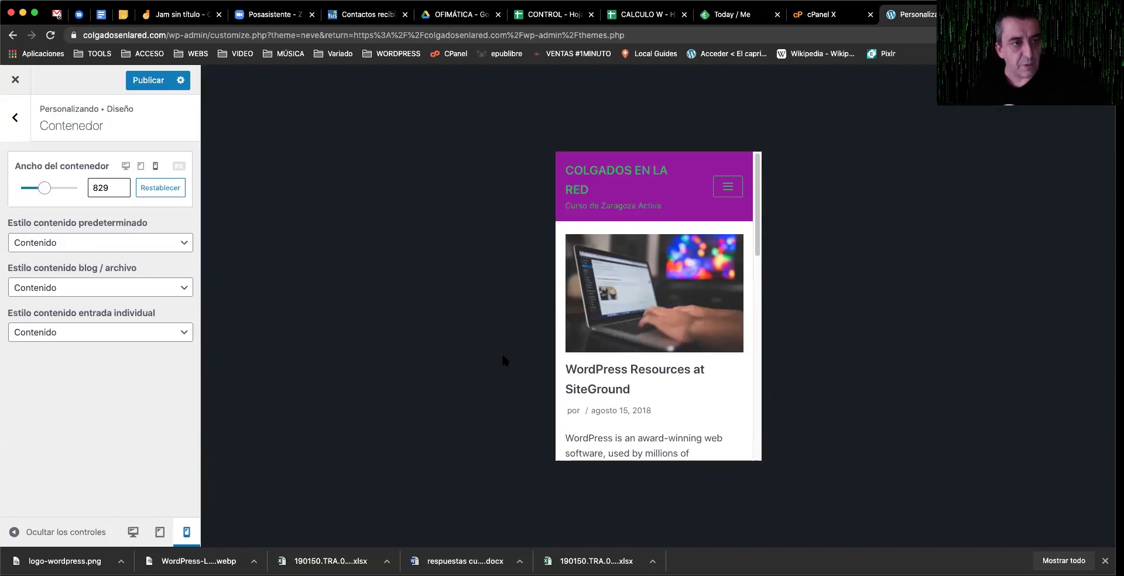
click(146, 82)
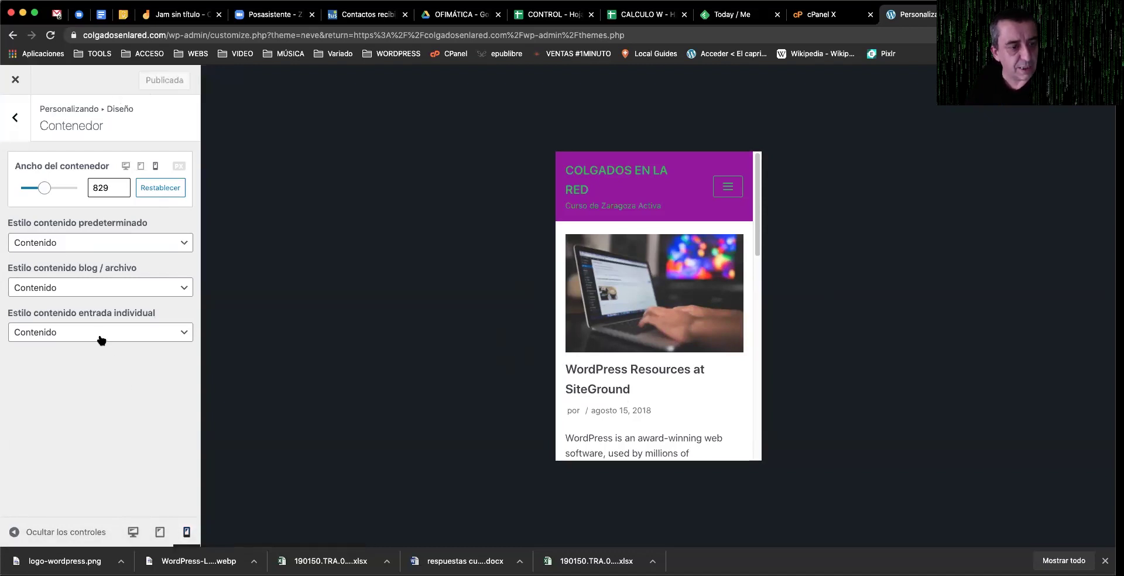
click(132, 533)
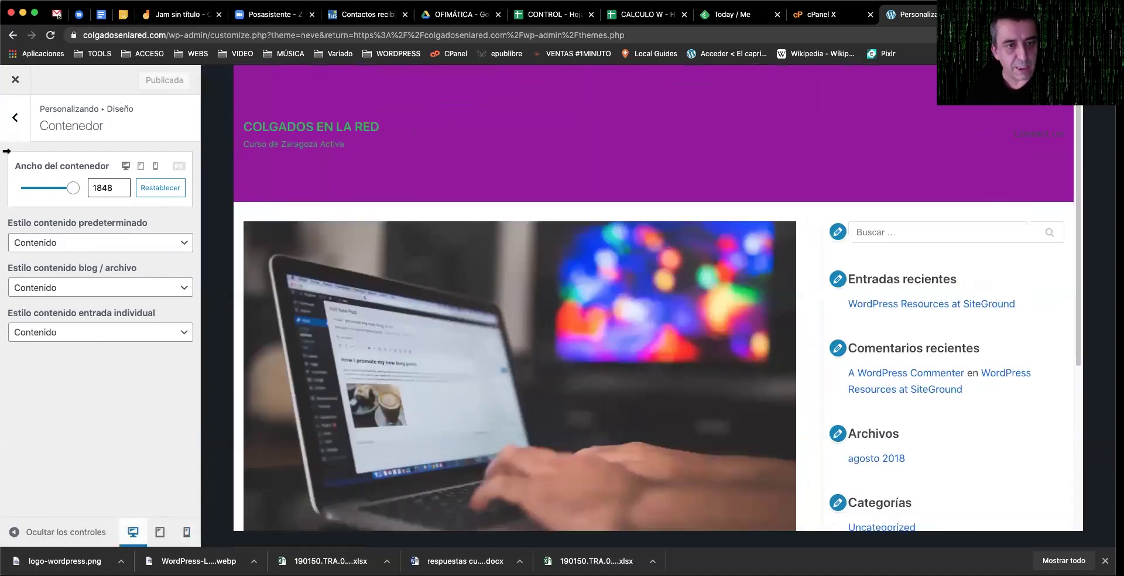
Step: Pick the no-sidebar layout with 100% content width, publish, and exit to the Themes page
click(12, 117)
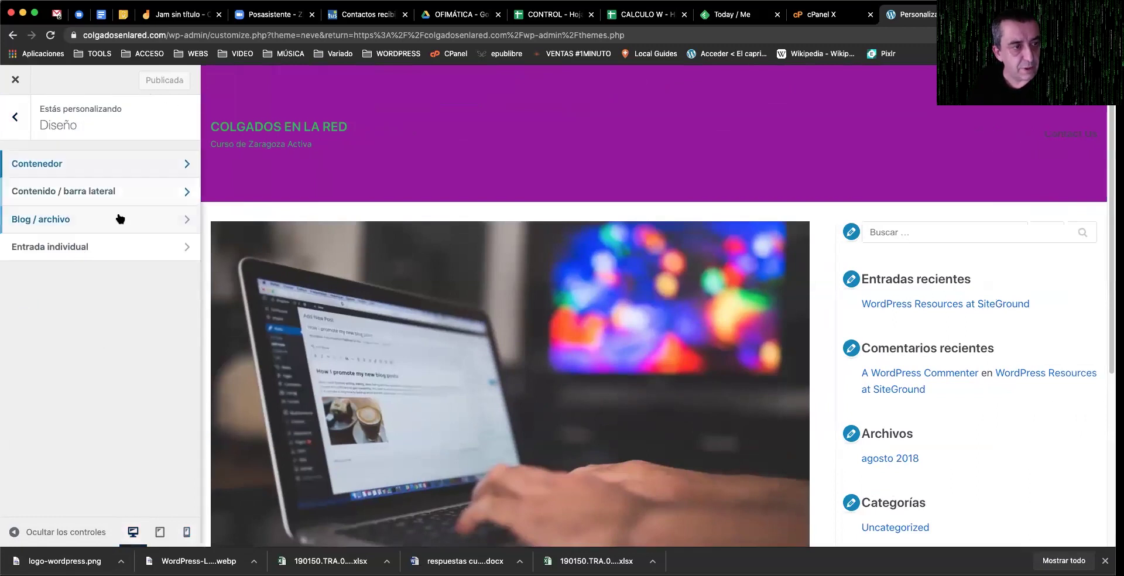
click(118, 195)
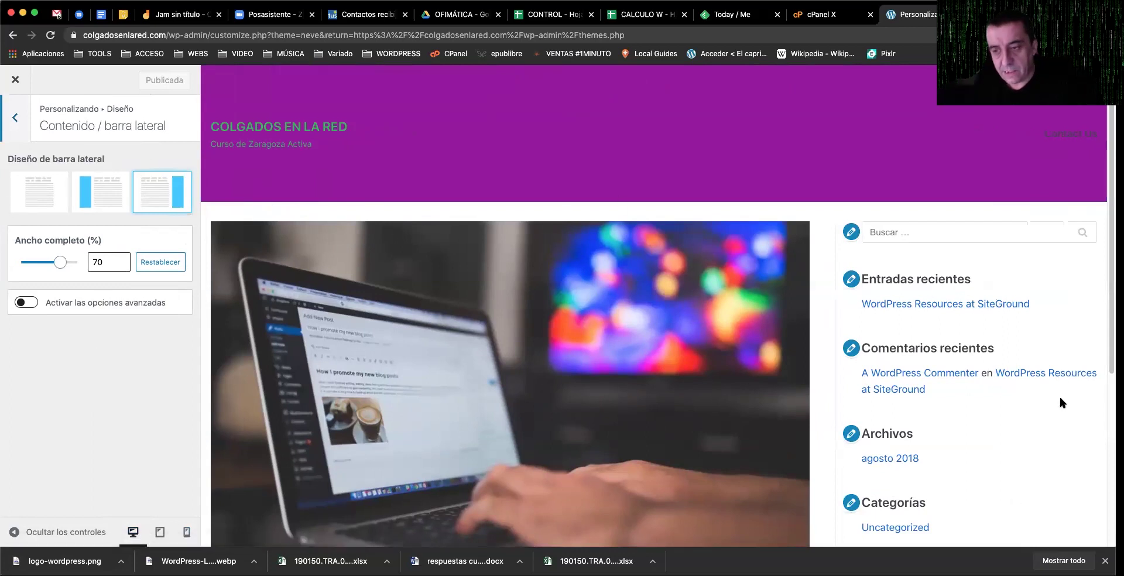
click(50, 197)
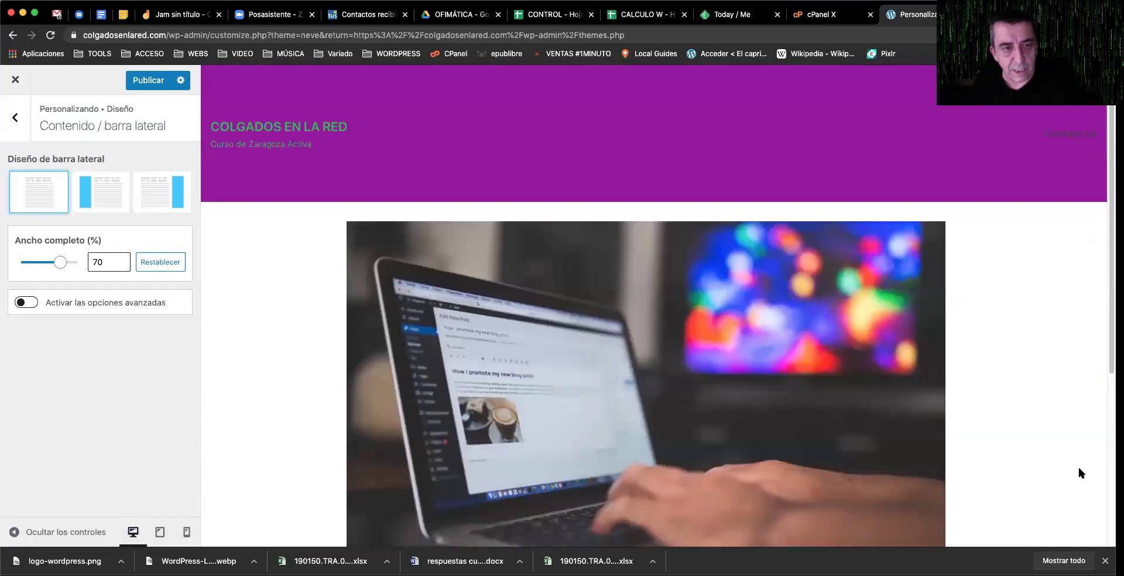
drag(63, 262, 73, 265)
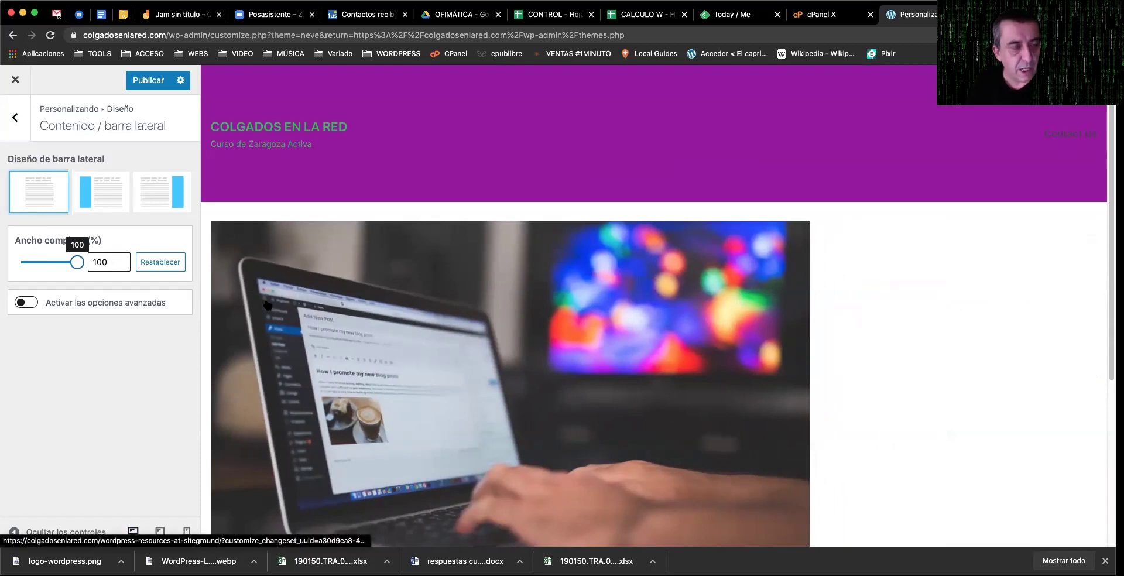
click(148, 80)
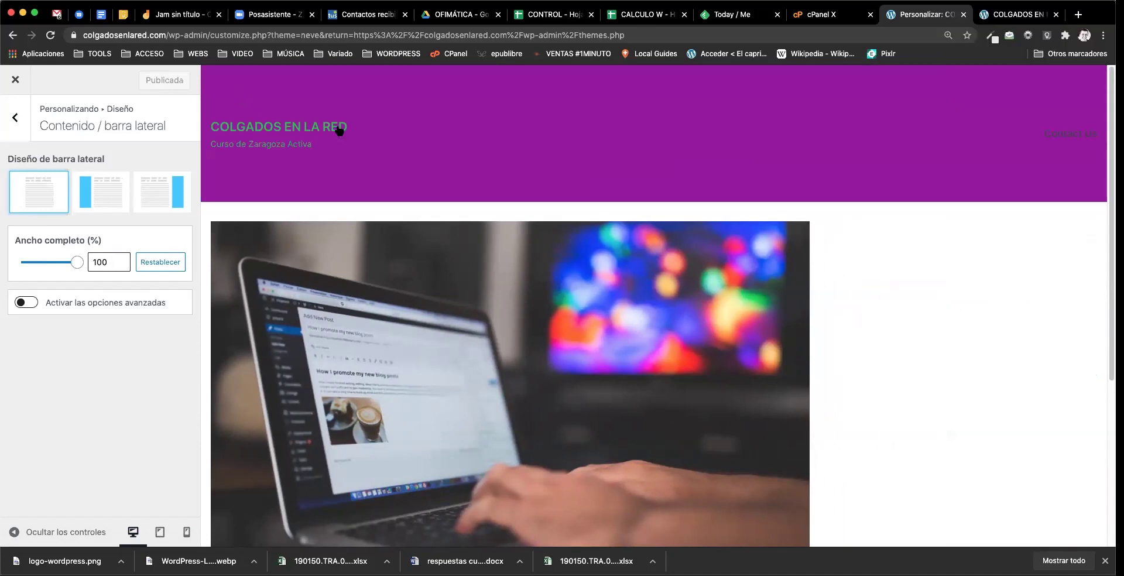
click(17, 81)
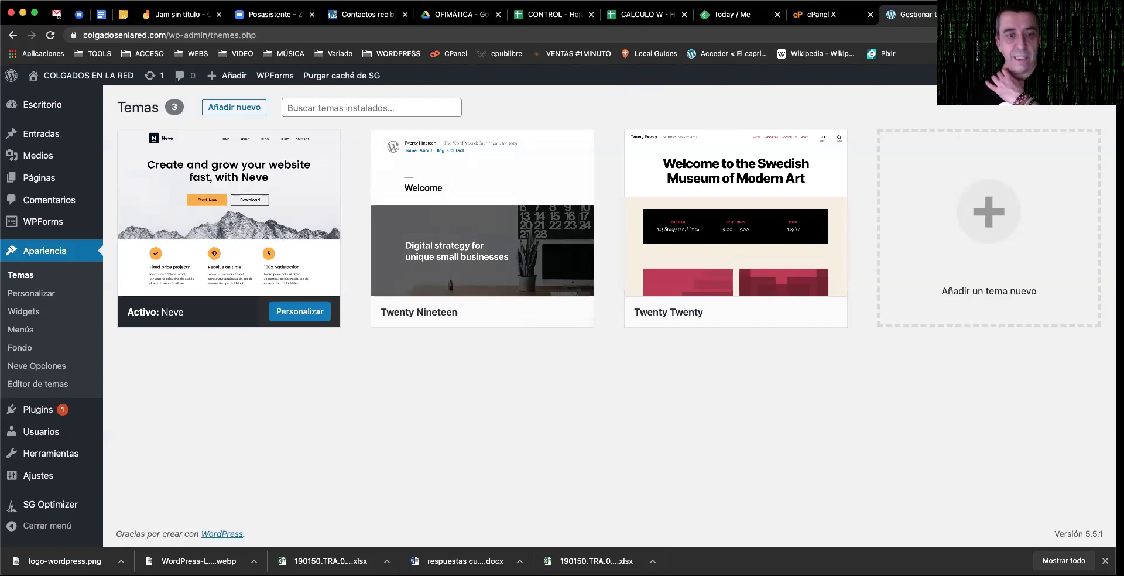
Step: Visit the COLGADOS EN LA RED front page, then go back to the Themes admin page
click(88, 75)
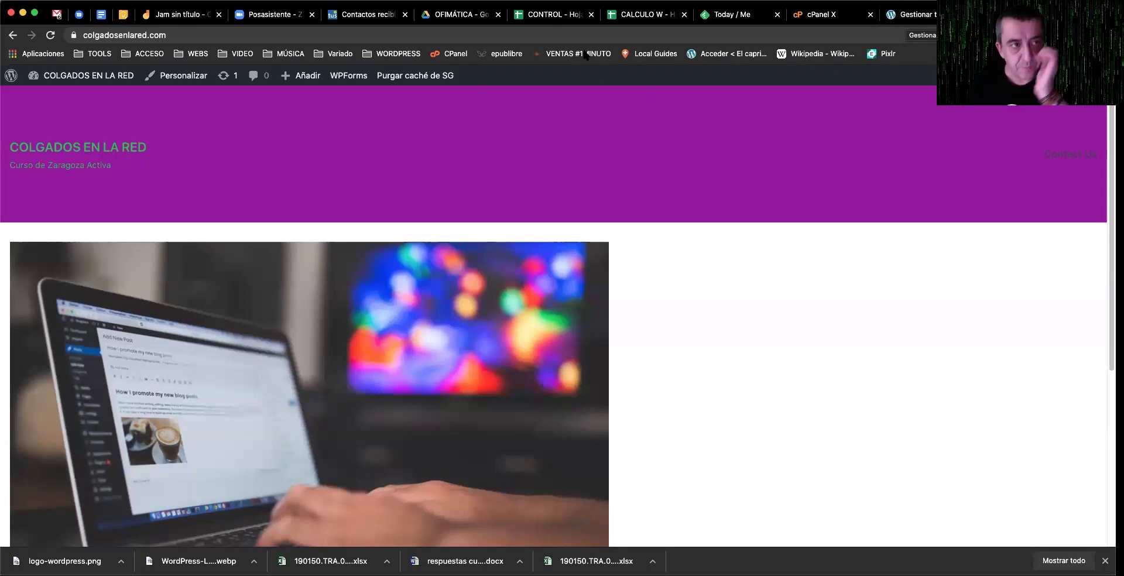
click(906, 21)
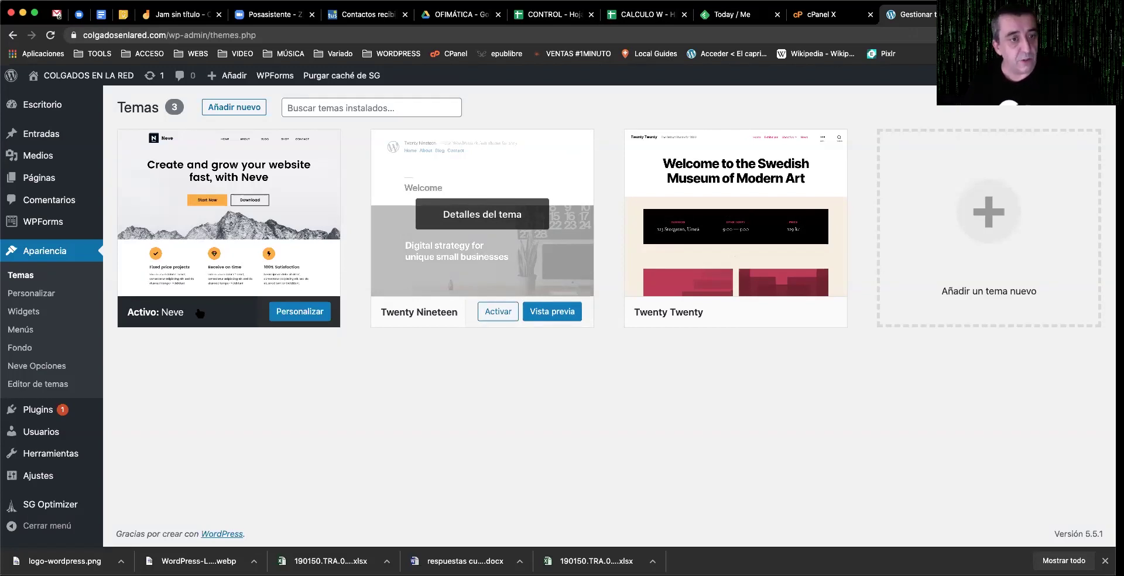
Step: Reopen the Customizer from the active Neve theme card in Apariencia > Temas
click(306, 311)
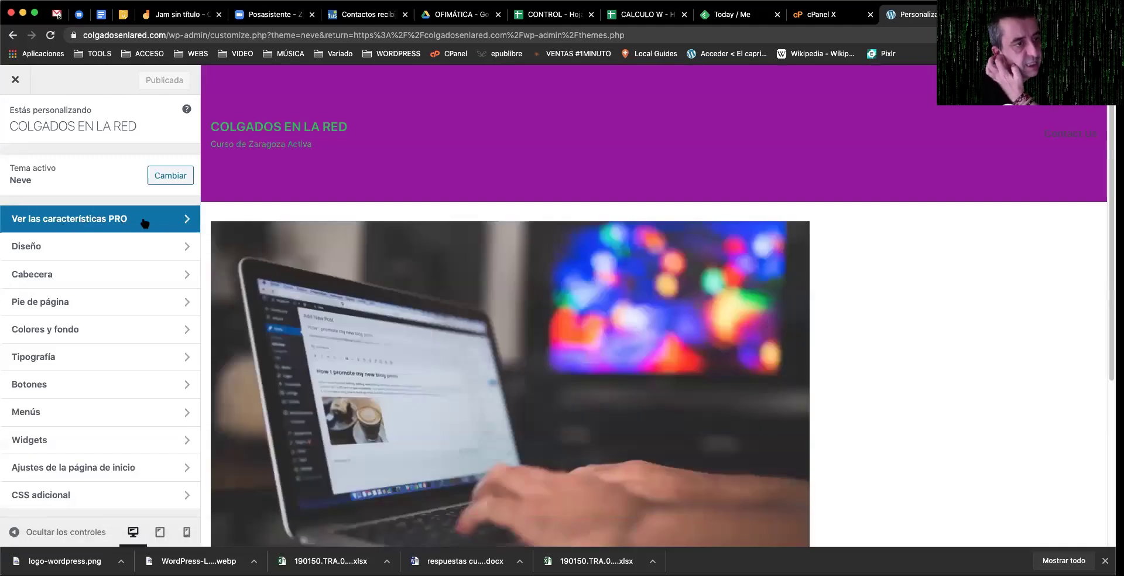
Step: Show Neve's PRO features list and open ThemeIsle's page for the PRO version
click(140, 221)
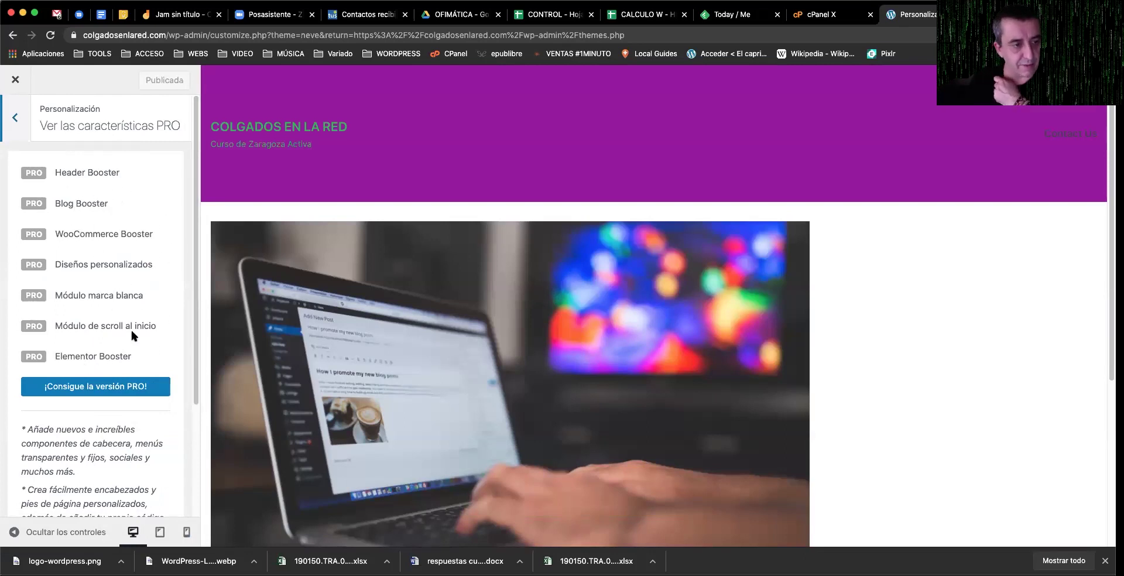
click(101, 393)
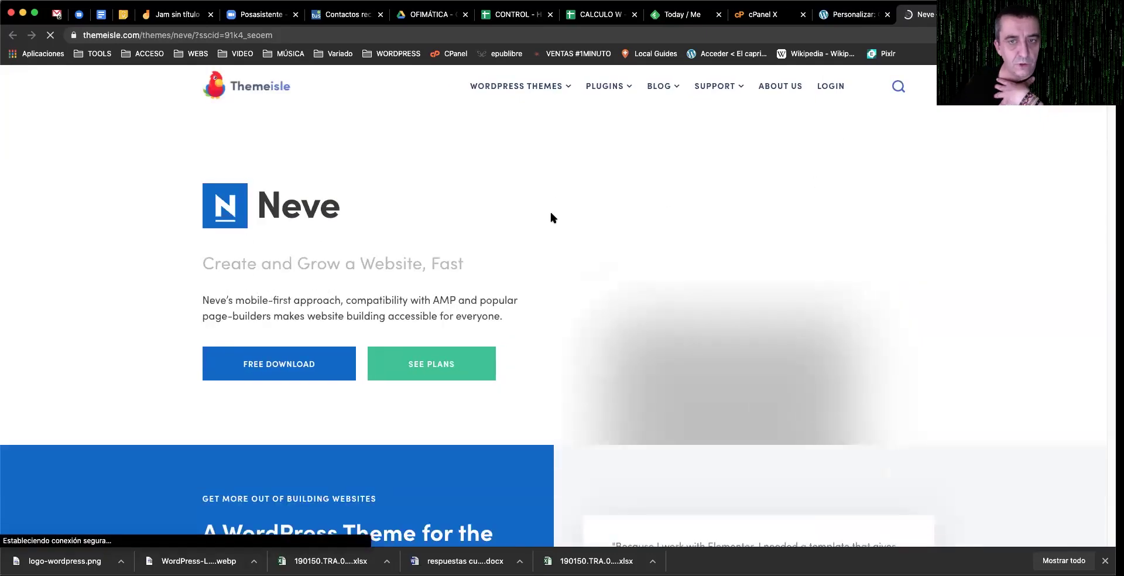
scroll(562, 214, down, 4)
scroll(571, 209, up, 4)
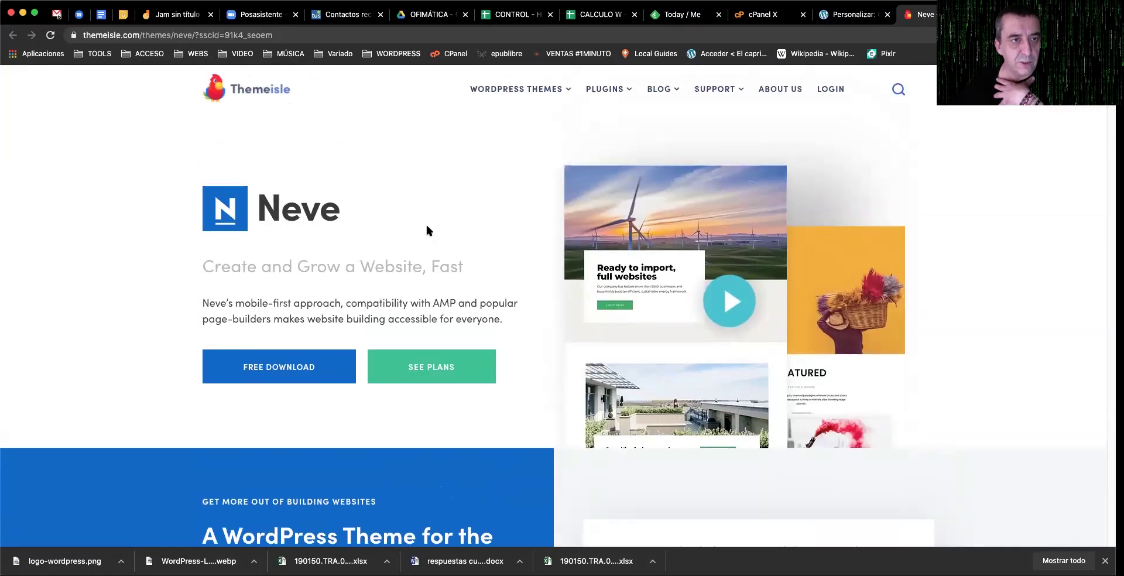
scroll(427, 231, down, 2)
scroll(499, 230, down, 5)
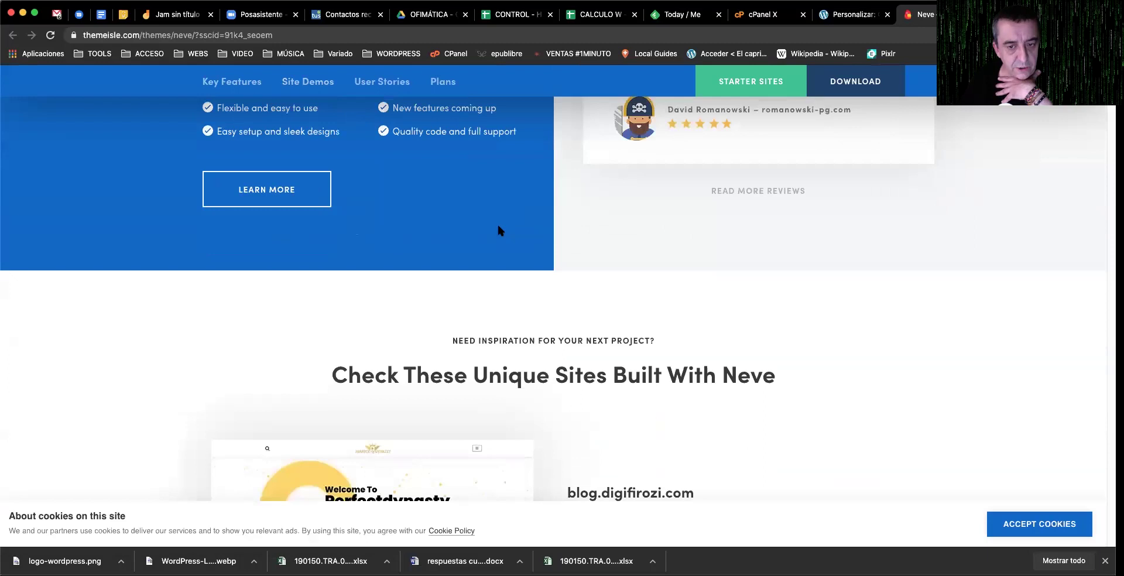
scroll(499, 229, up, 3)
scroll(498, 226, up, 4)
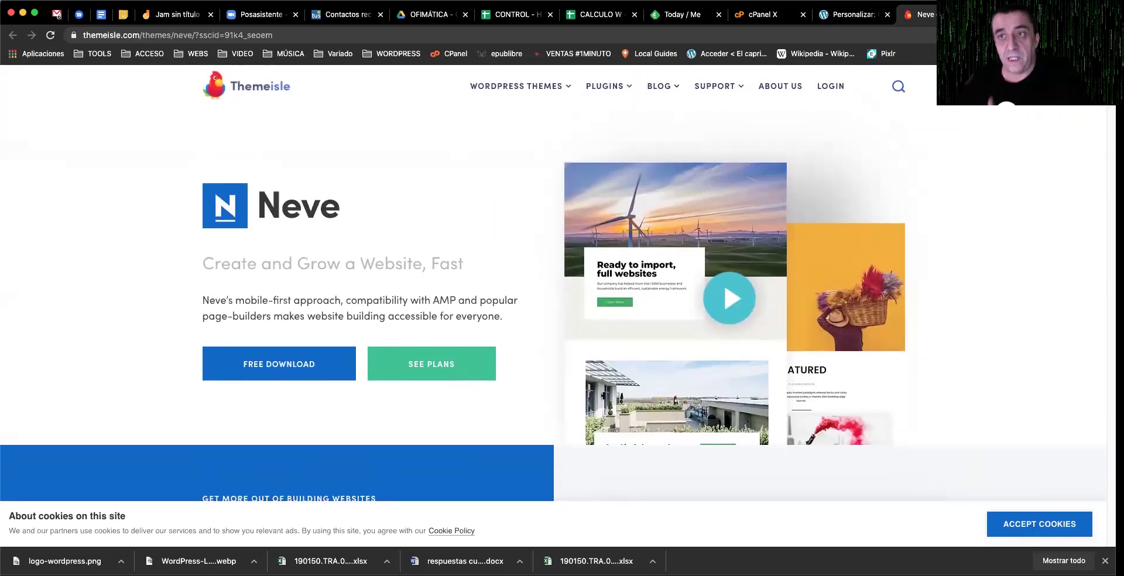
key(super+w)
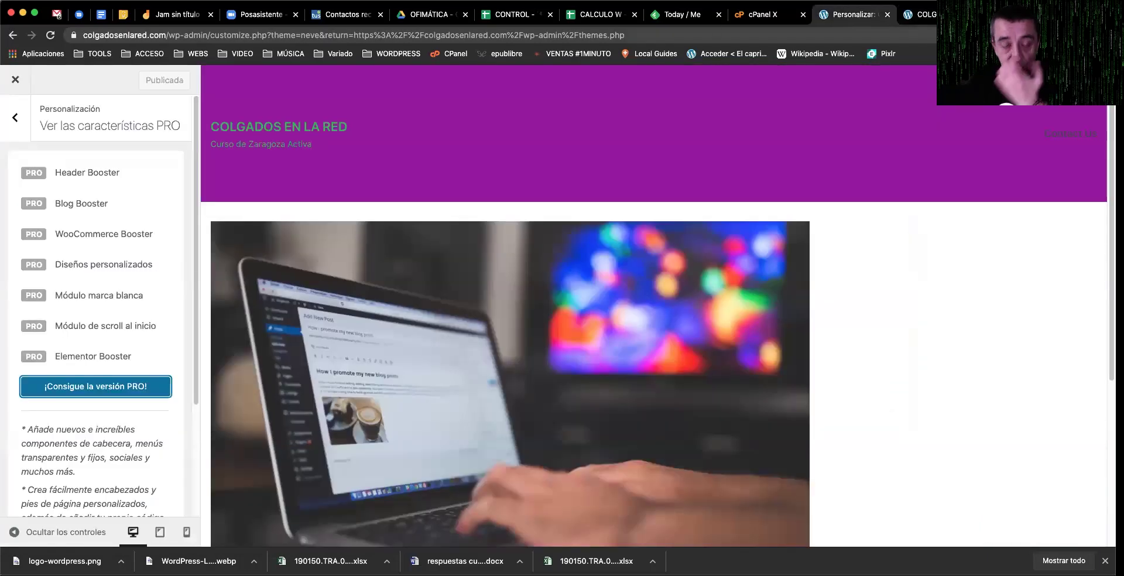
Step: Go back from the PRO features panel to the main Personalizar menu
click(12, 120)
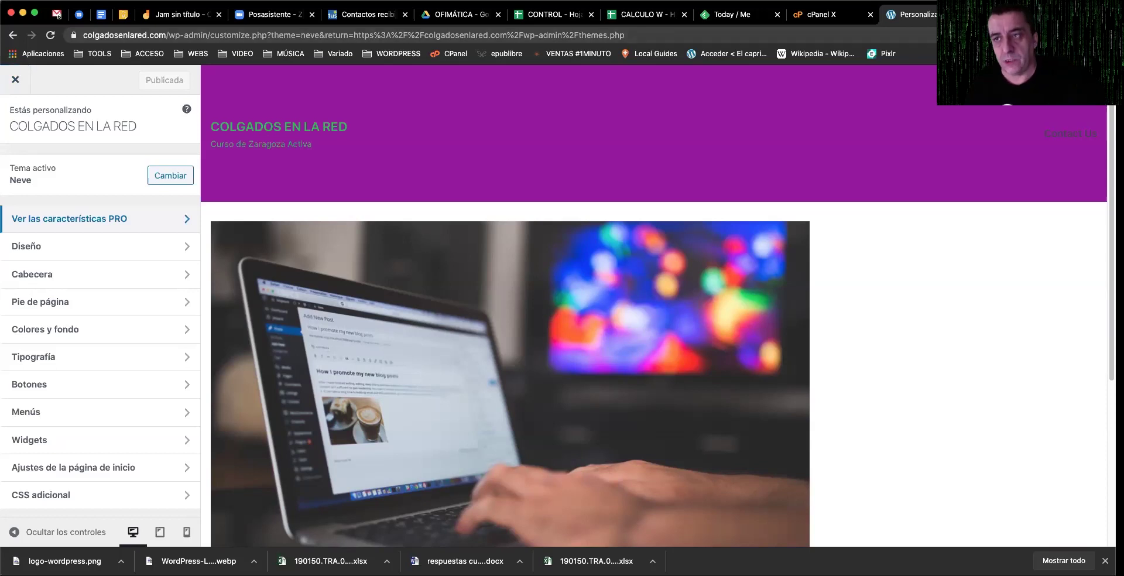
Step: In a new tab, search 'plantillas wordpress gratis' and open Webempresa's '10 mejores web' article
key(super+t)
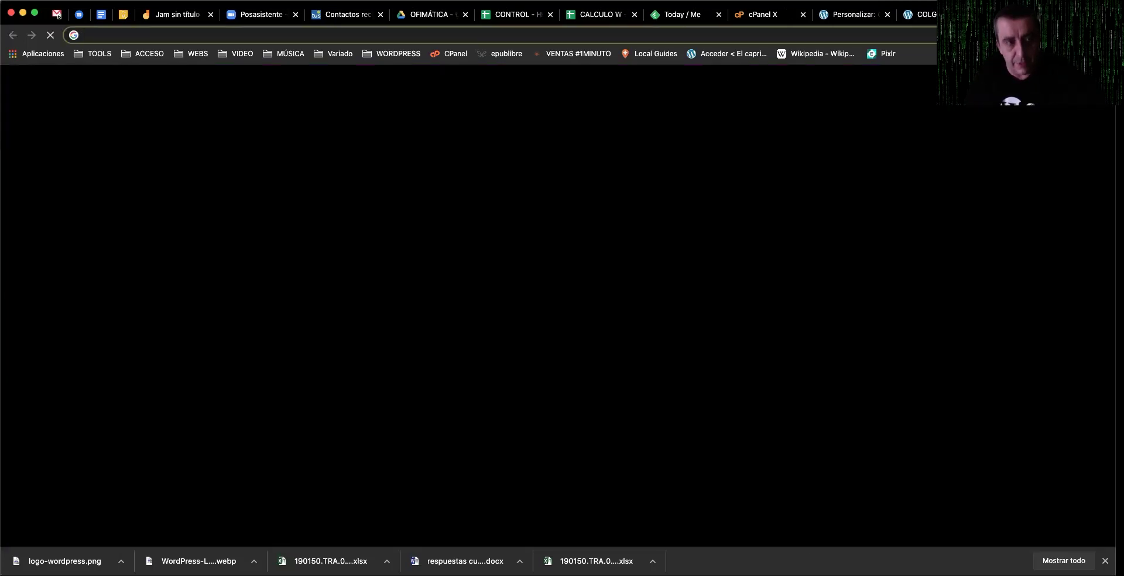
text(planti)
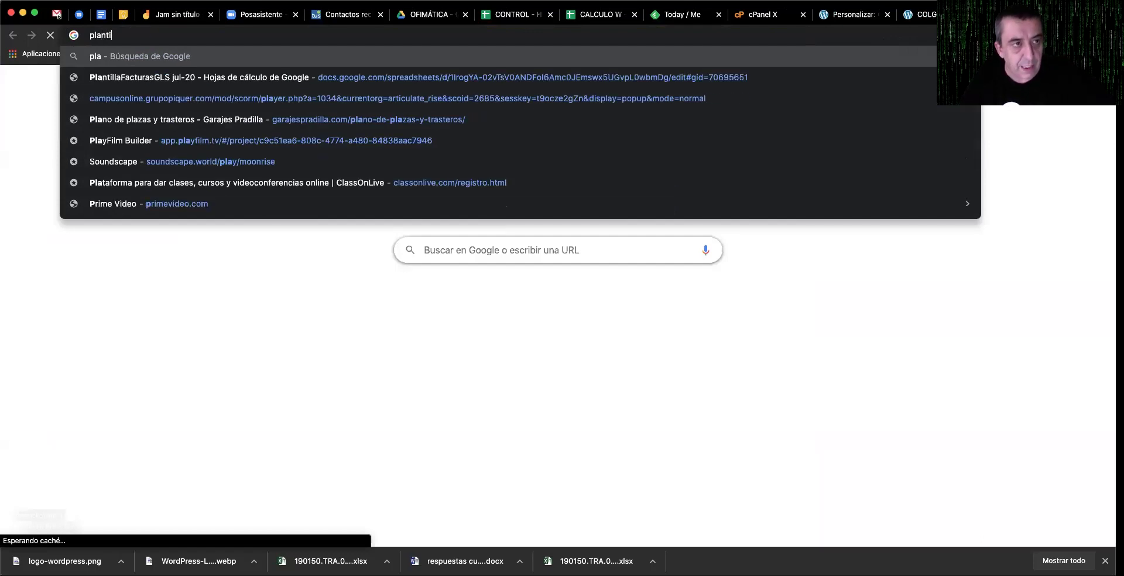
text(llas wordpress)
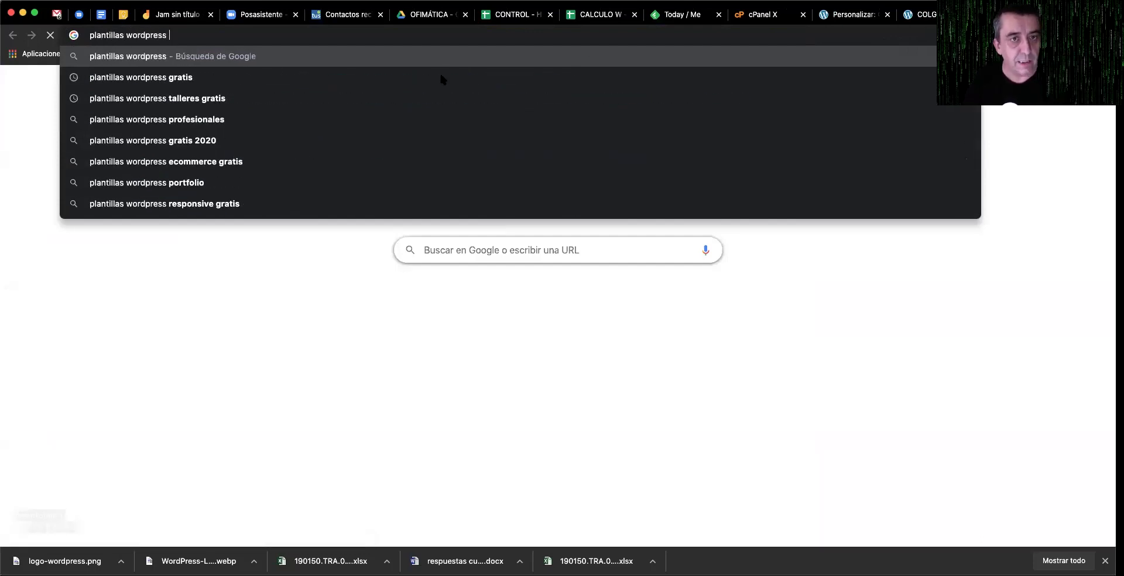
click(442, 77)
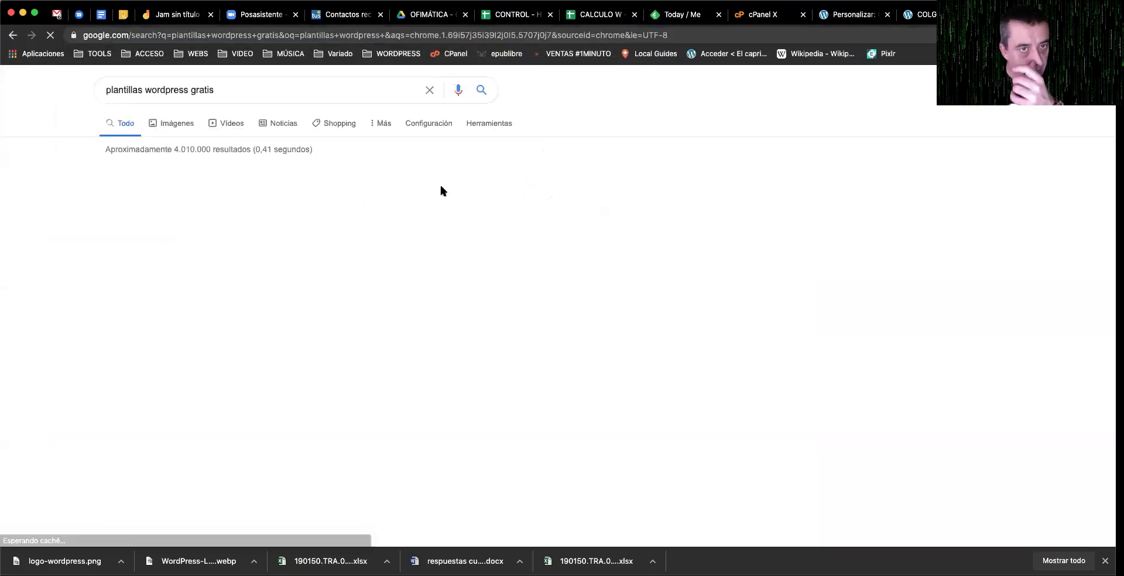
scroll(480, 258, down, 4)
scroll(494, 260, down, 2)
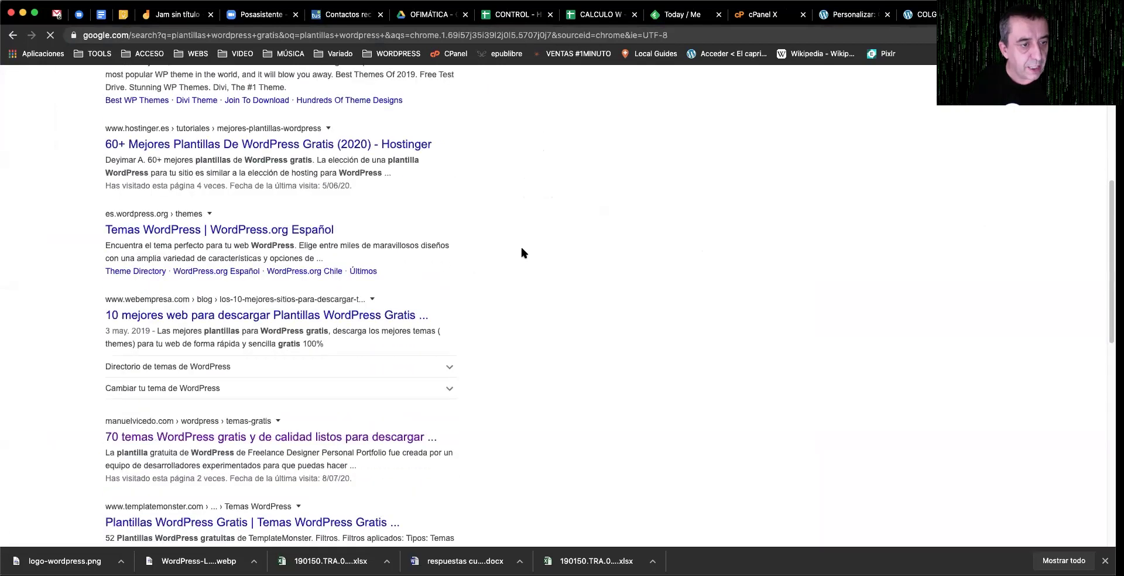
click(276, 381)
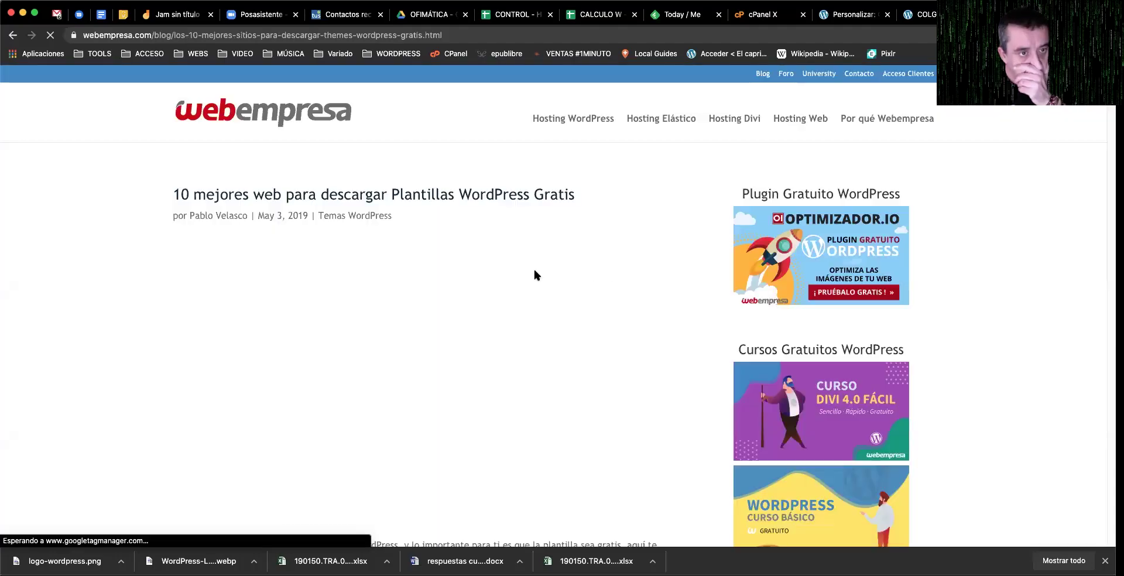
Step: Return to the Google results and open TemplateMonster's 'Plantillas WordPress Gratis' page of 52 themes
scroll(532, 269, down, 5)
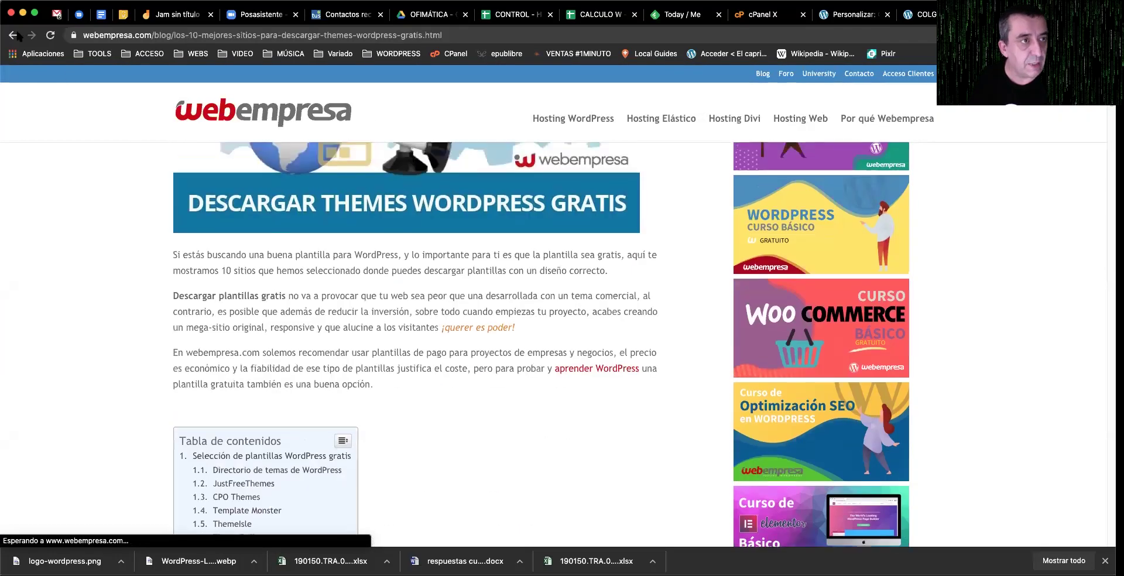
click(14, 35)
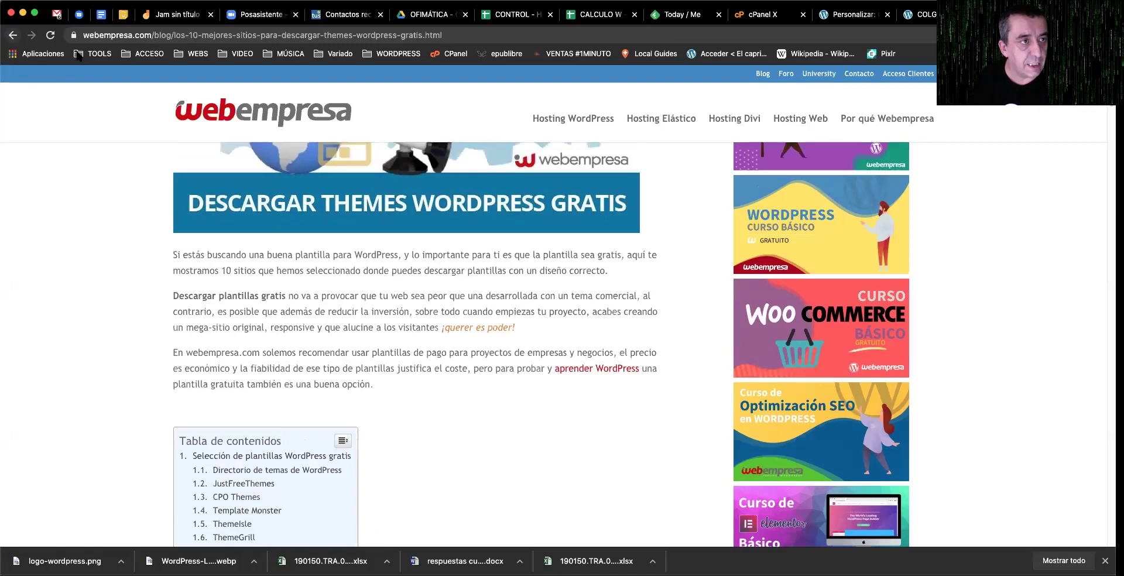
scroll(318, 262, down, 2)
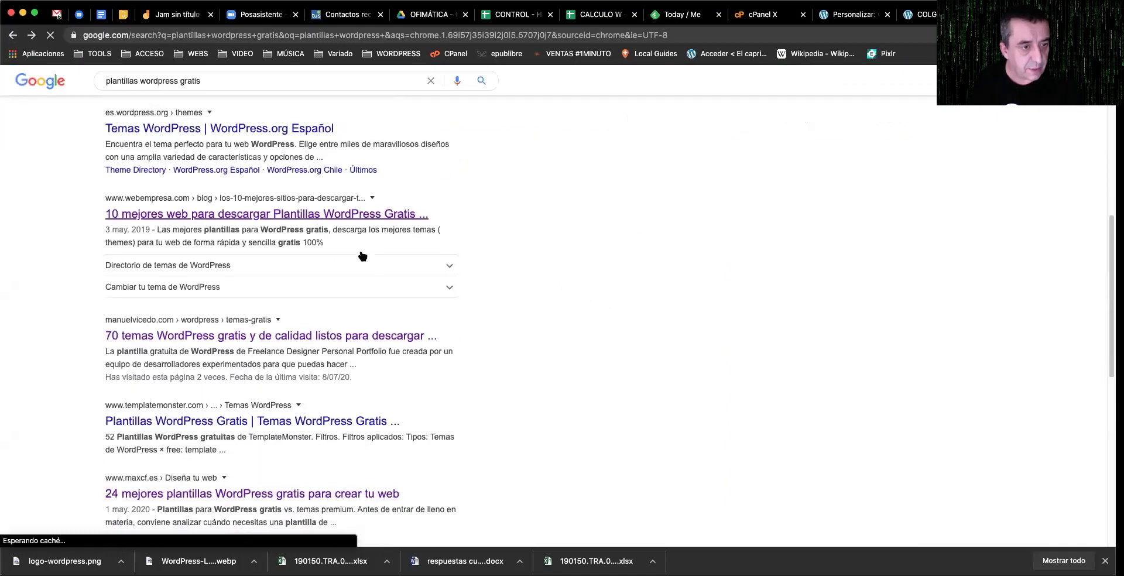
click(300, 350)
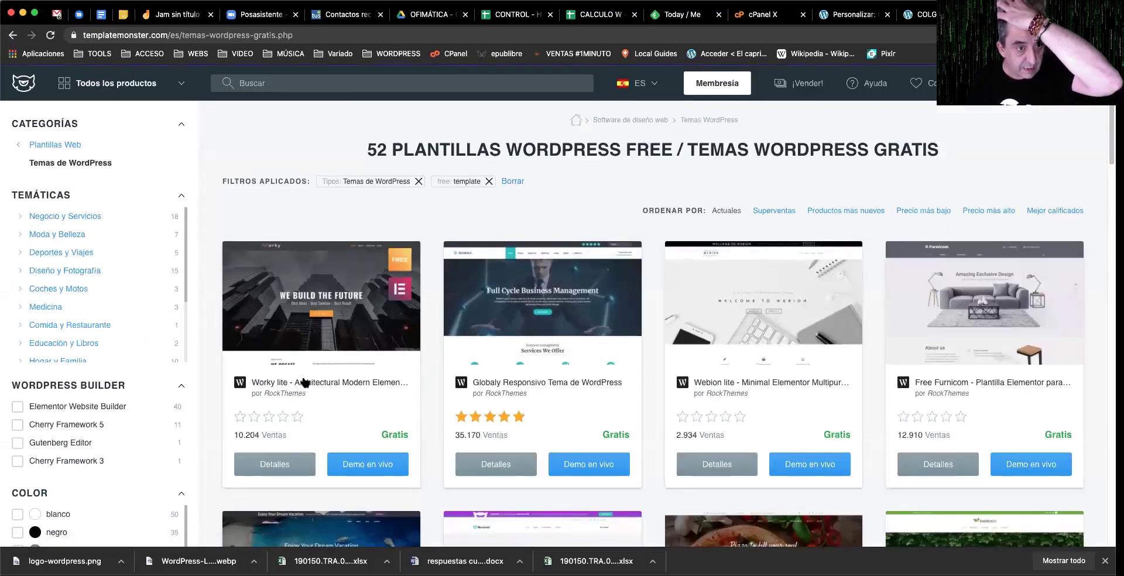
Step: Browse TemplateMonster's free templates, view the Tourizto template, then return to the Neve Customizer tab
scroll(536, 396, down, 1)
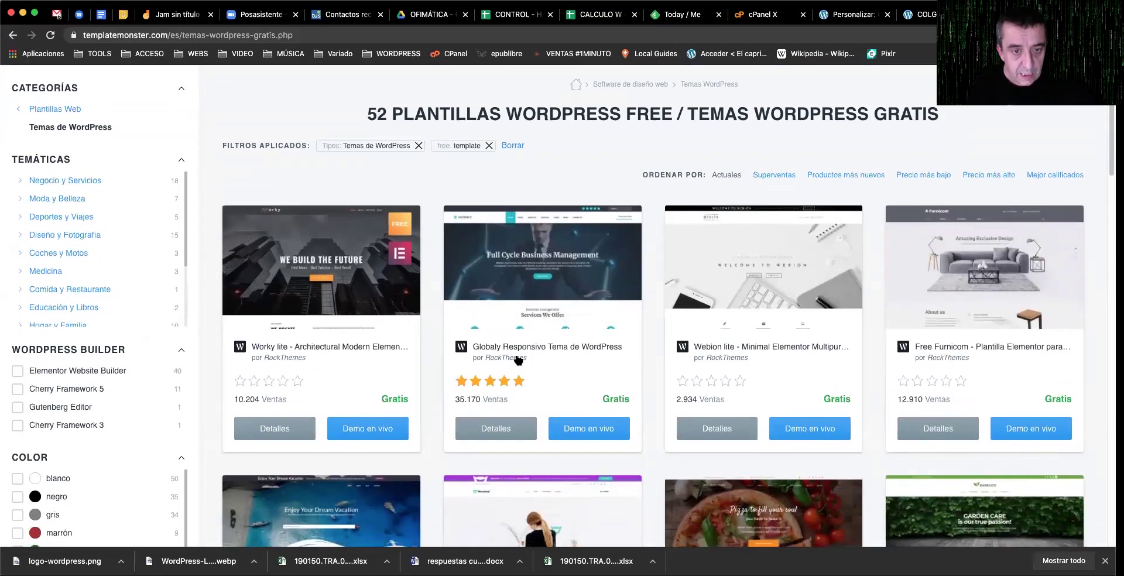
scroll(567, 372, down, 5)
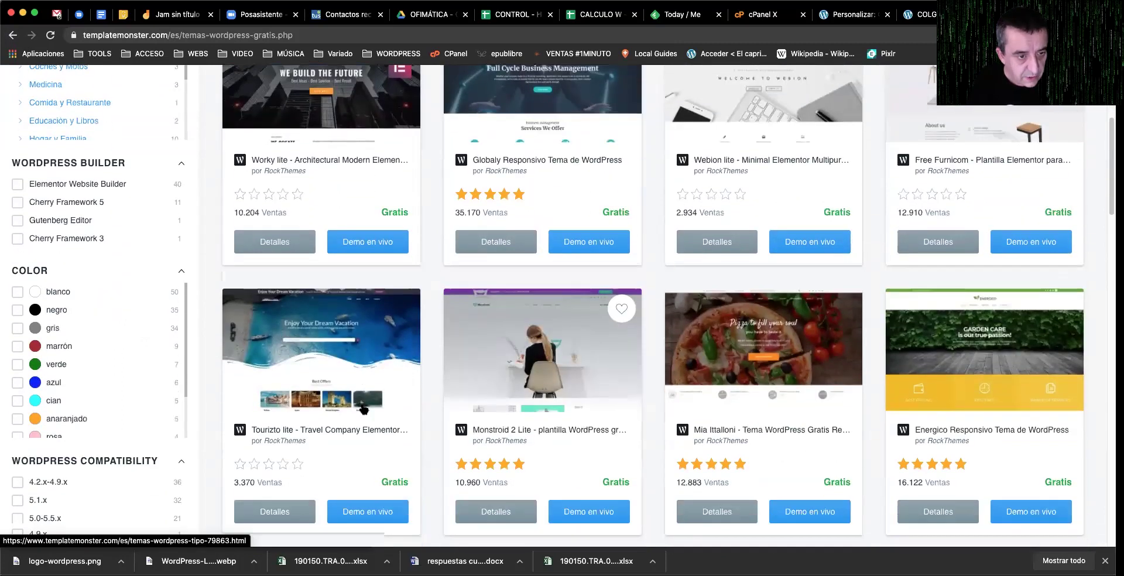
click(297, 436)
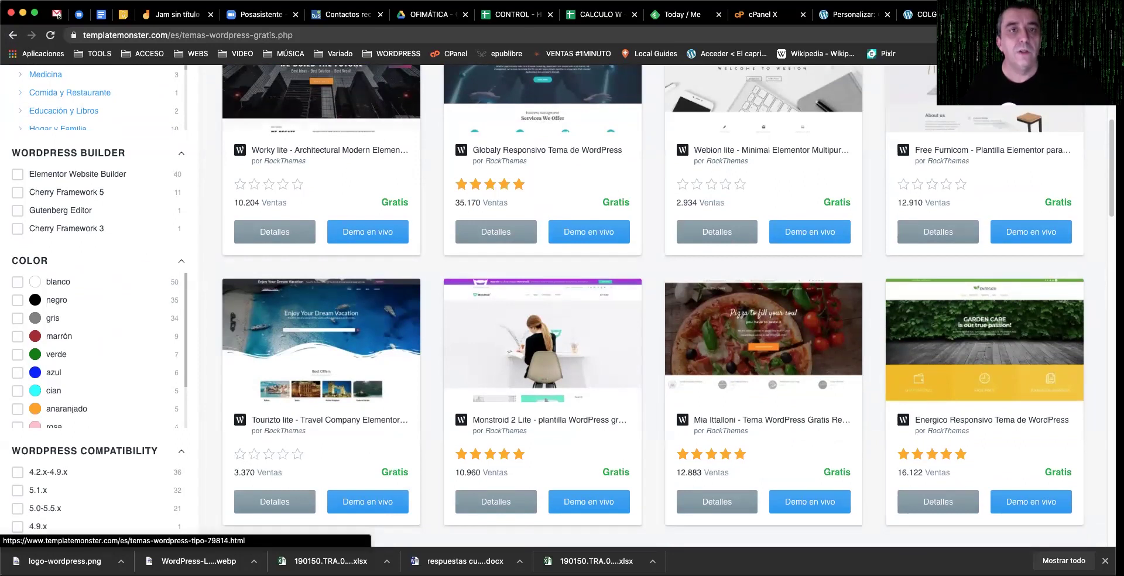
click(853, 14)
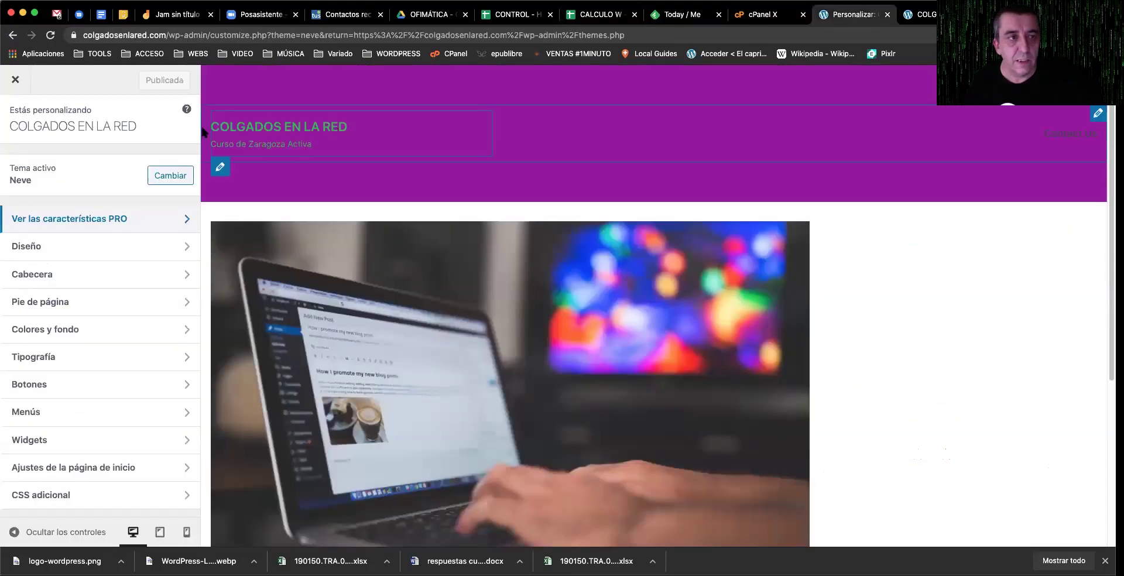
Step: Close the Customizer and search Añadir temas for 'tour', listing 89 themes like Tour Operator
click(16, 80)
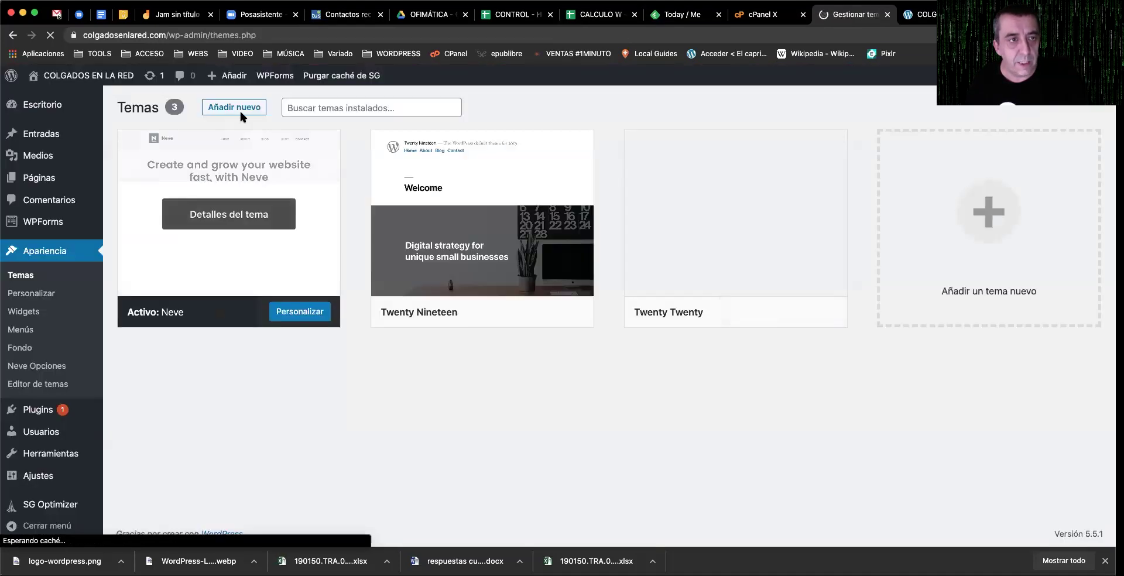
click(240, 109)
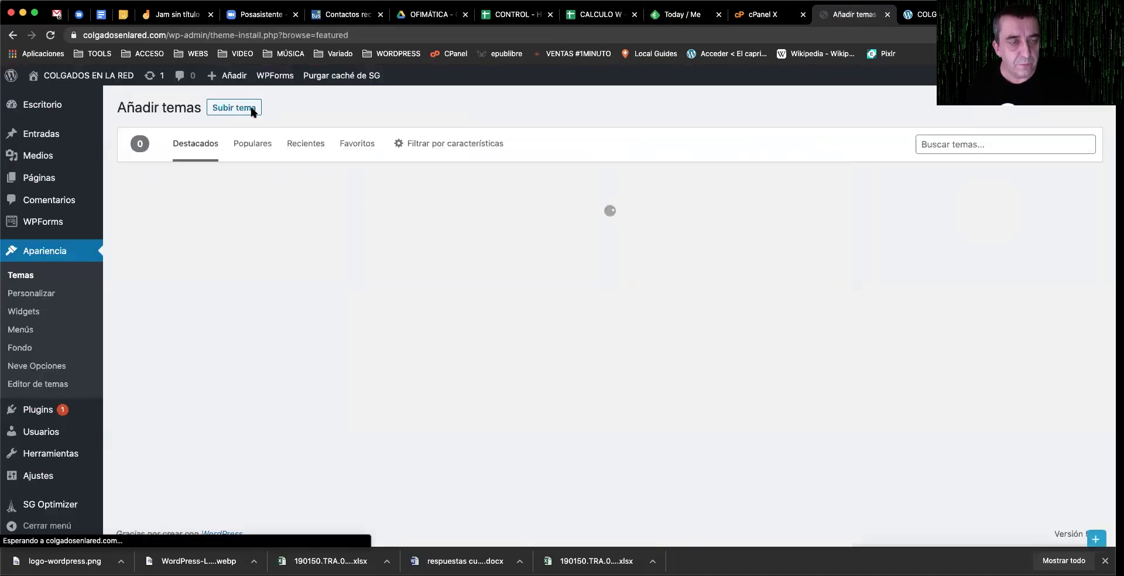
click(1066, 144)
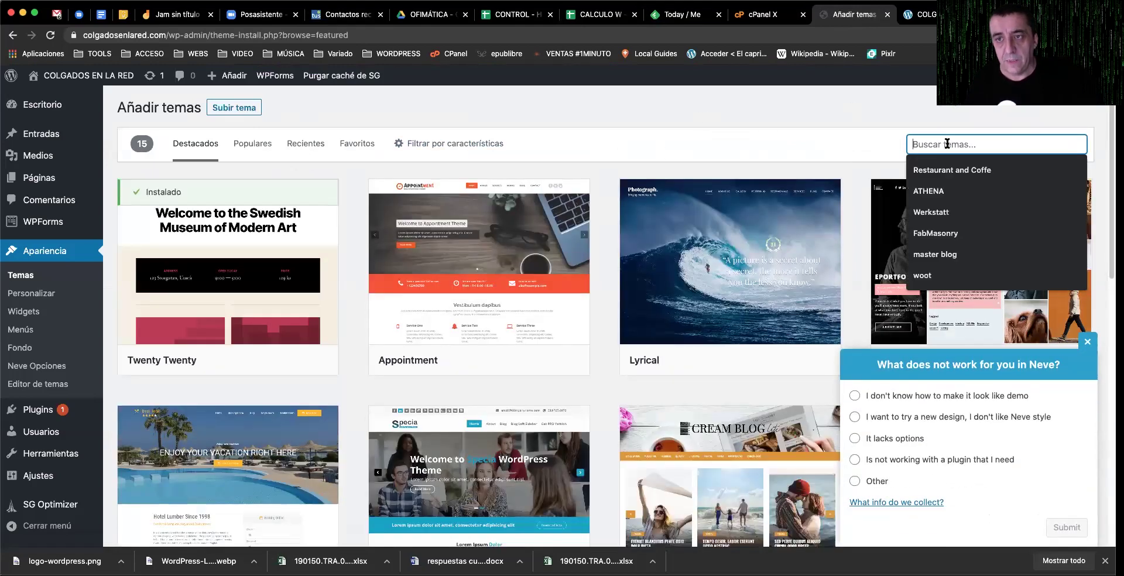
text(tourizto)
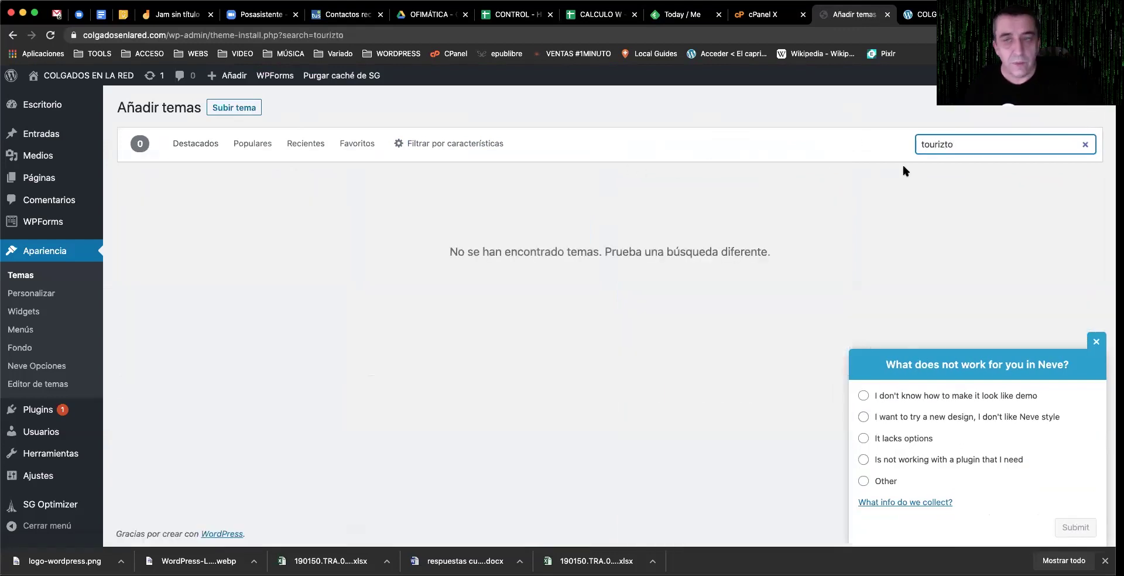
key(BackSpace)
key(BackSpace)
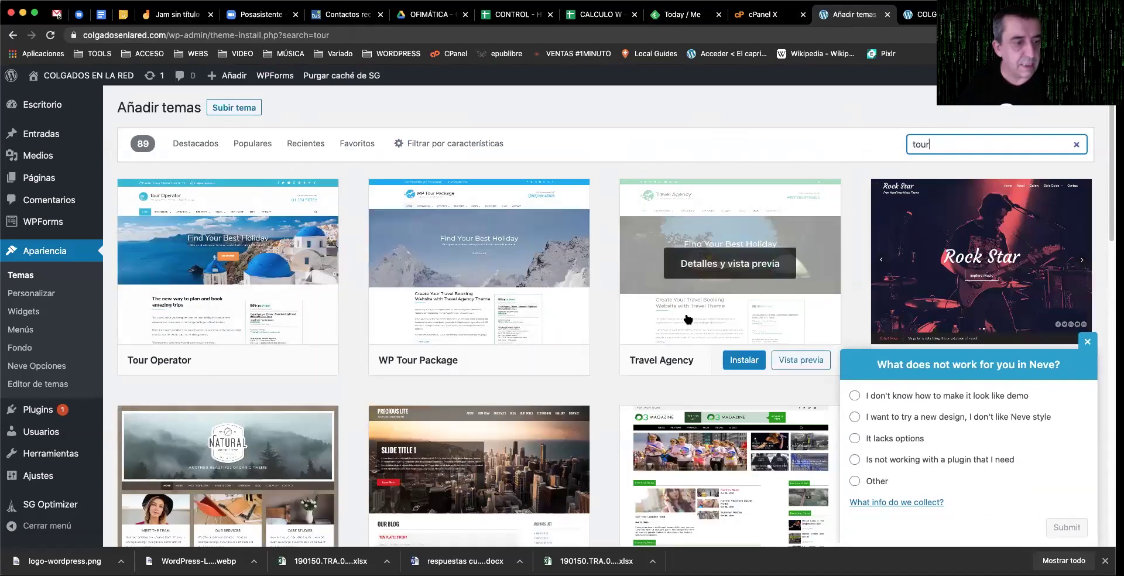
scroll(674, 322, down, 5)
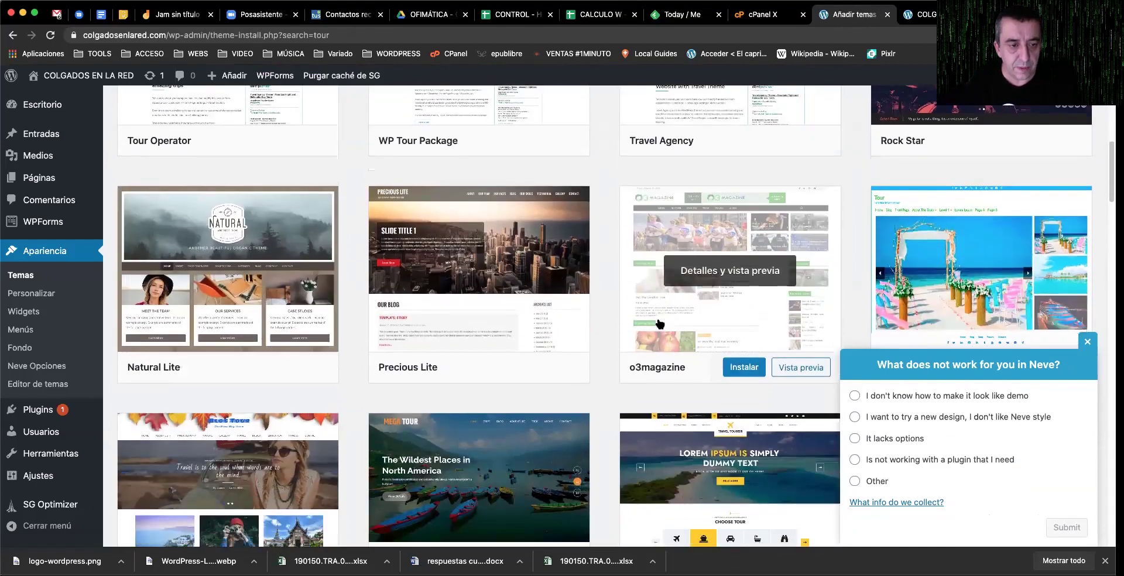
scroll(660, 324, up, 5)
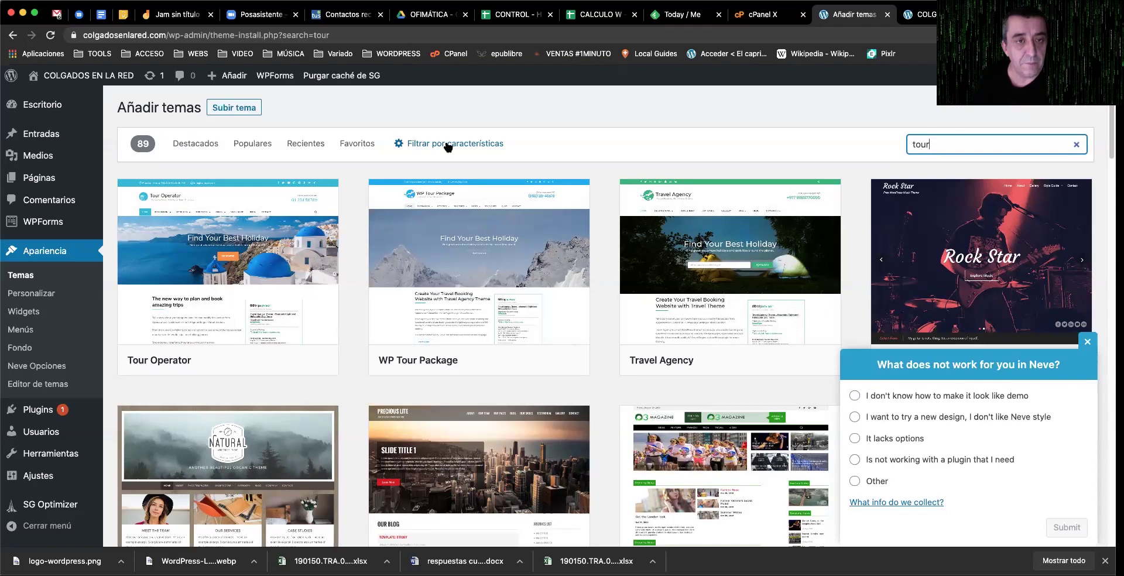
Step: Tick the Fotografía, Fondo personalizado and Una columna theme feature filters
click(449, 147)
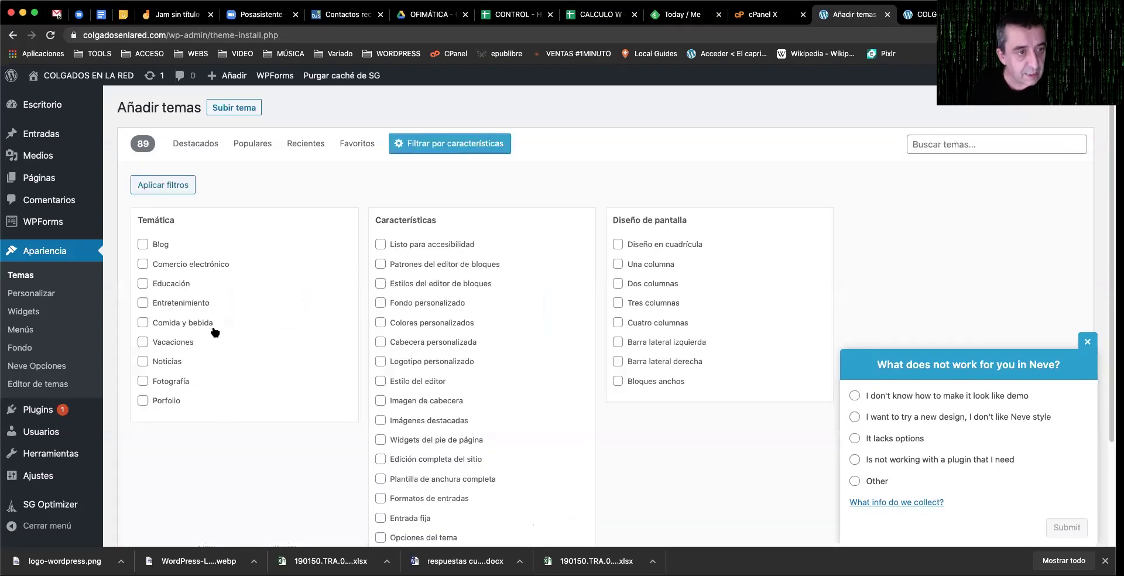
click(171, 381)
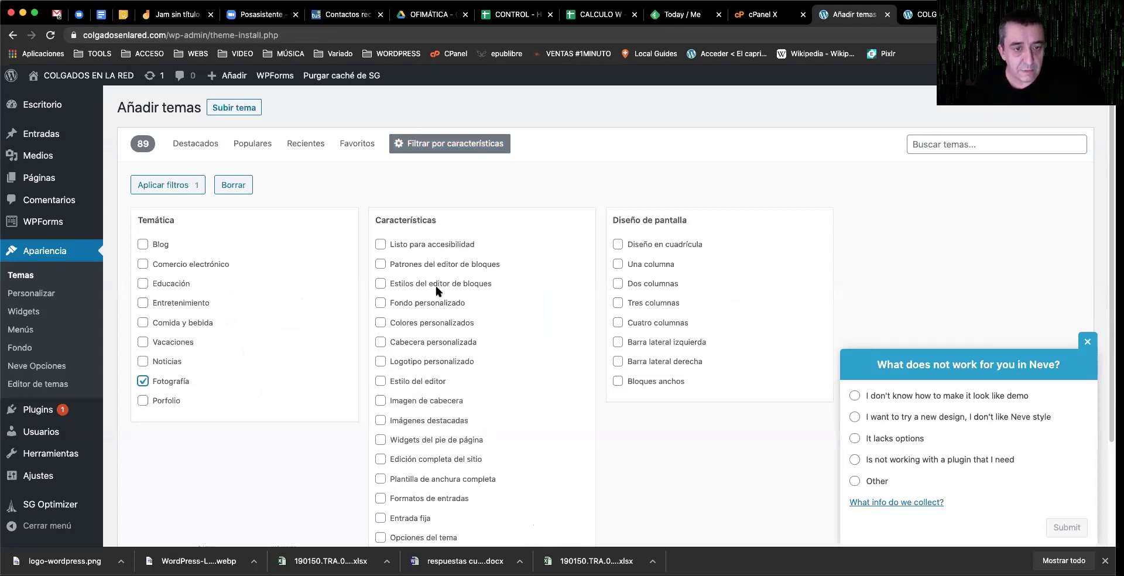
click(381, 303)
scroll(484, 332, down, 4)
scroll(585, 334, up, 4)
click(644, 266)
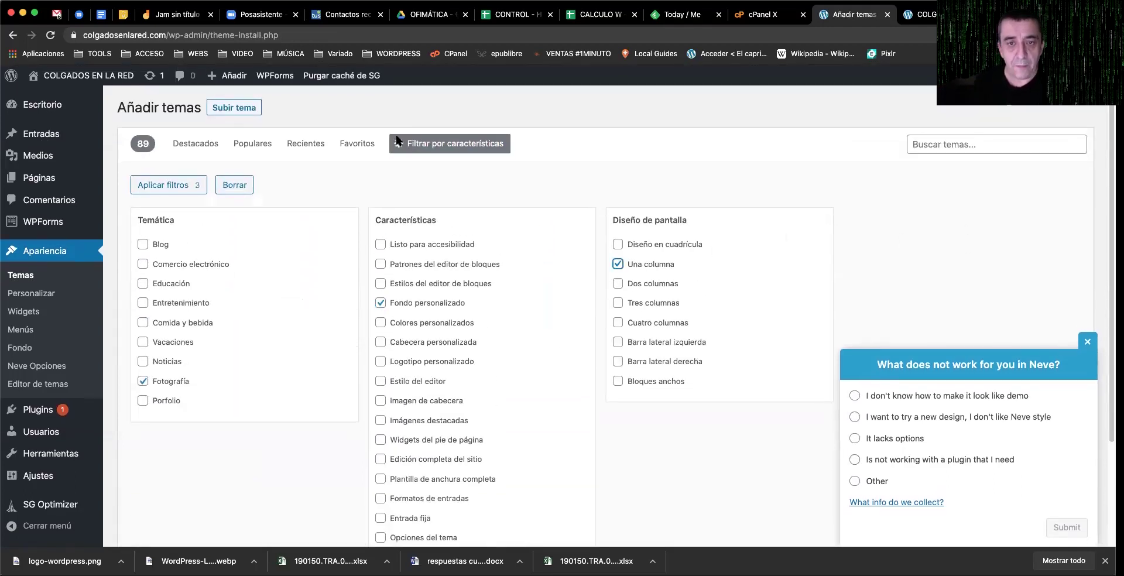
click(466, 146)
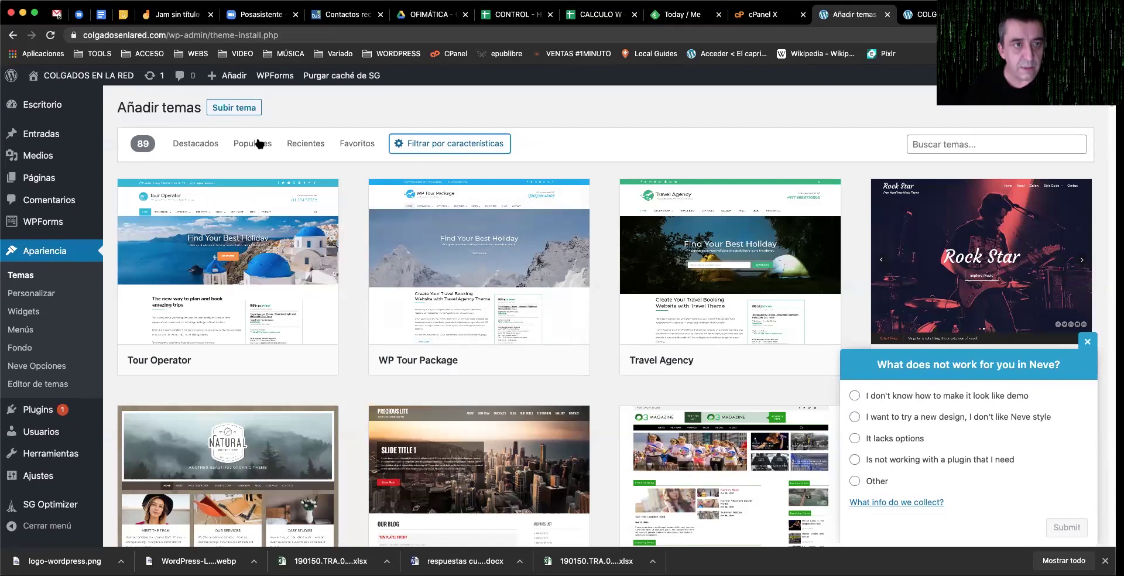
click(464, 144)
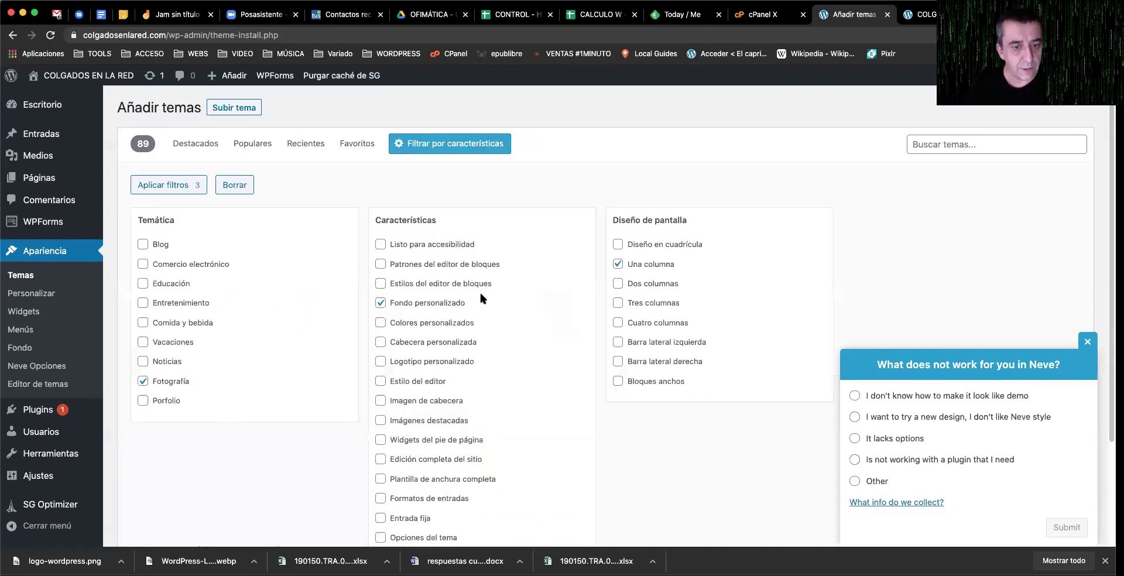
Step: Apply the three feature filters and scroll the results to find Blog Prime
click(163, 185)
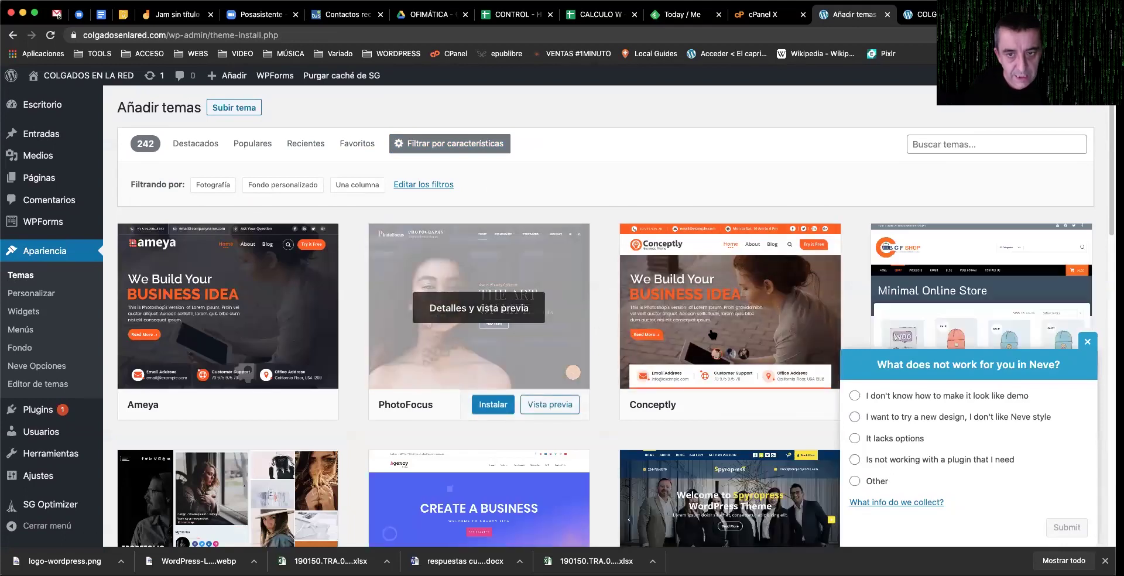
scroll(563, 337, down, 5)
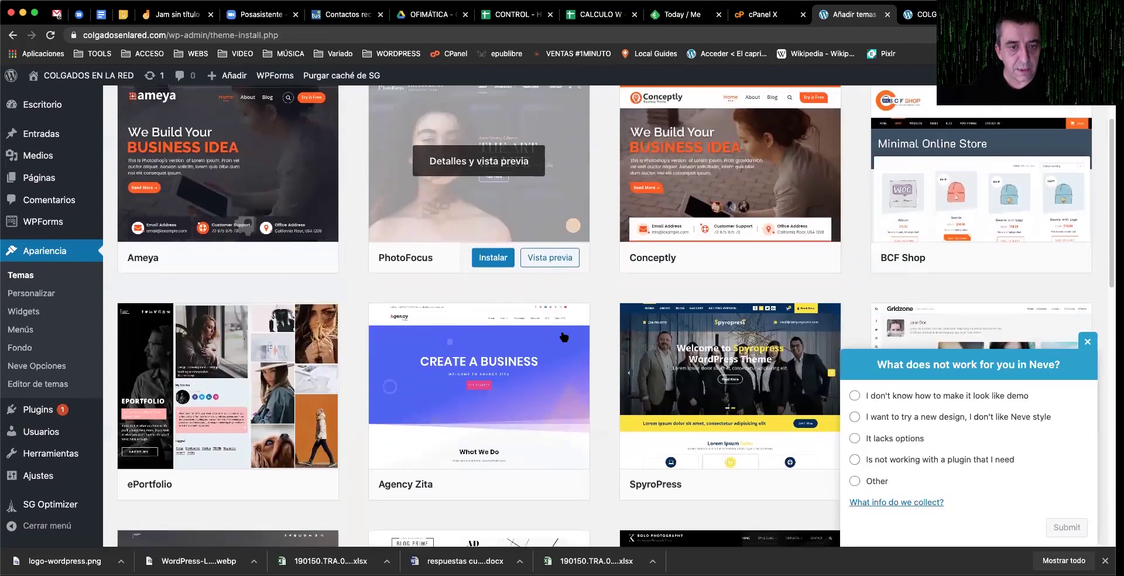
scroll(562, 335, down, 7)
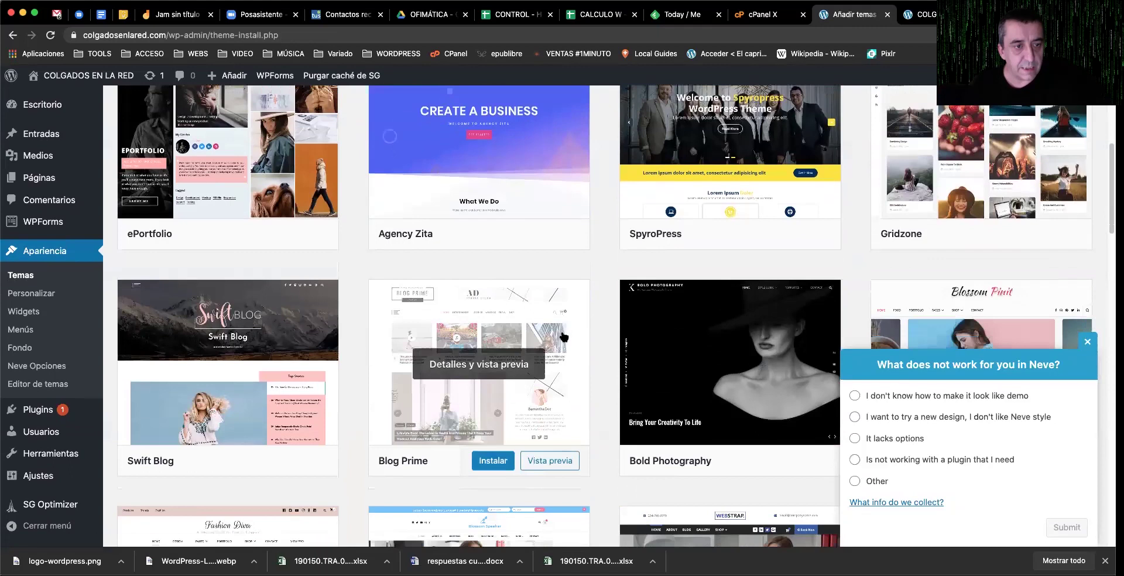
scroll(563, 337, down, 5)
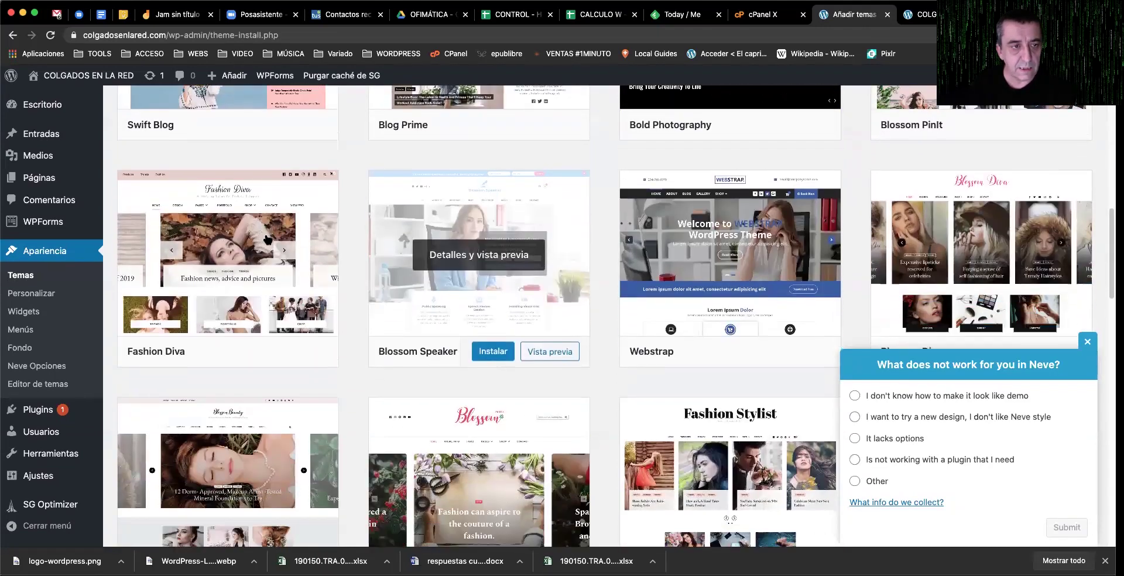
scroll(428, 222, up, 6)
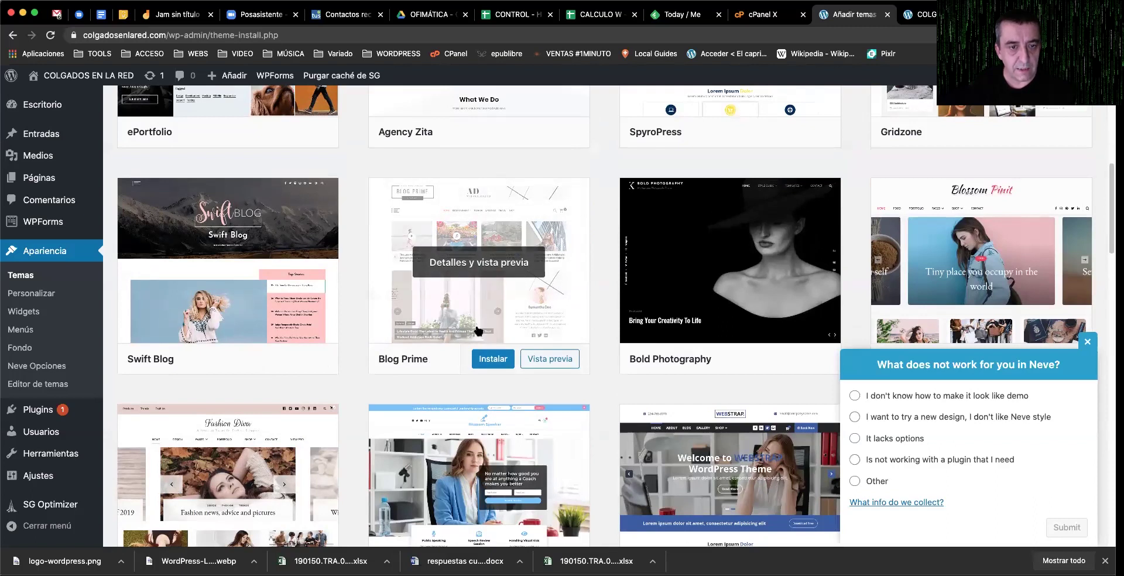
Step: Install and activate Blog Prime, then view the COLGADOS EN LA RED front page
click(491, 362)
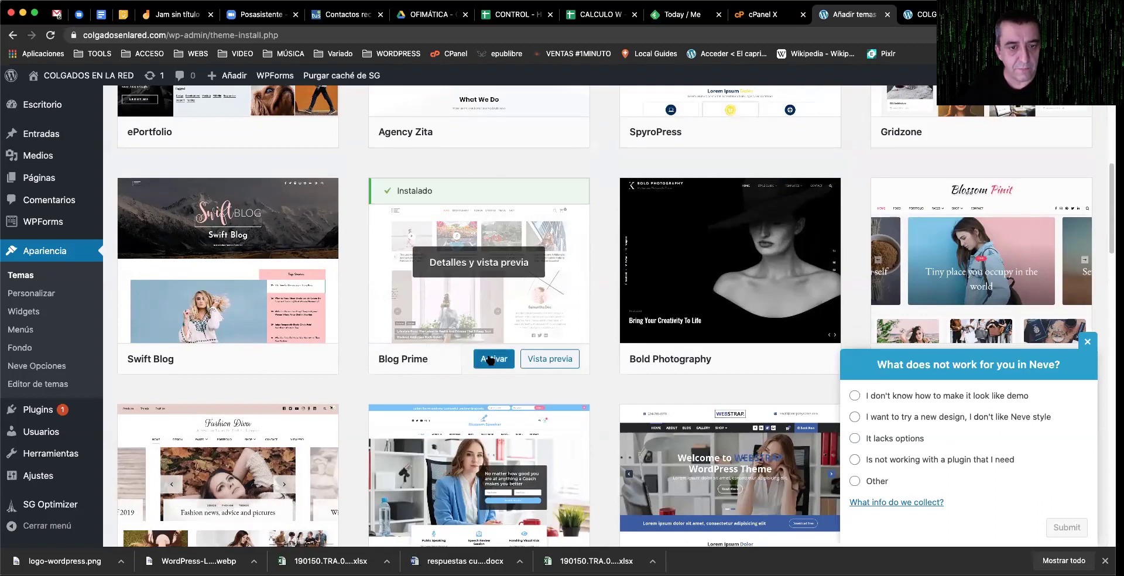
click(491, 361)
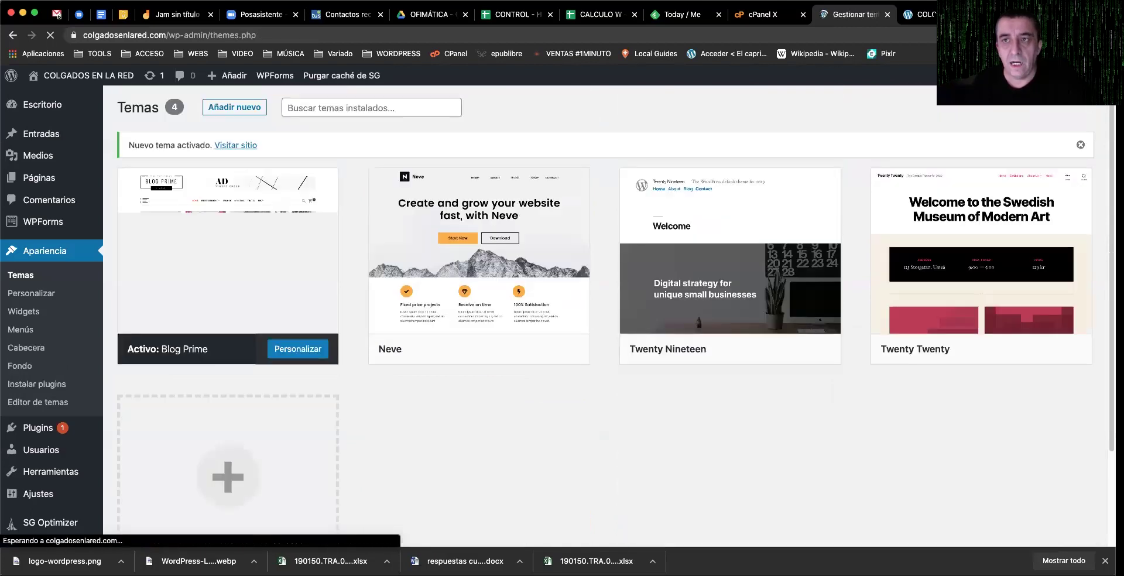
click(918, 14)
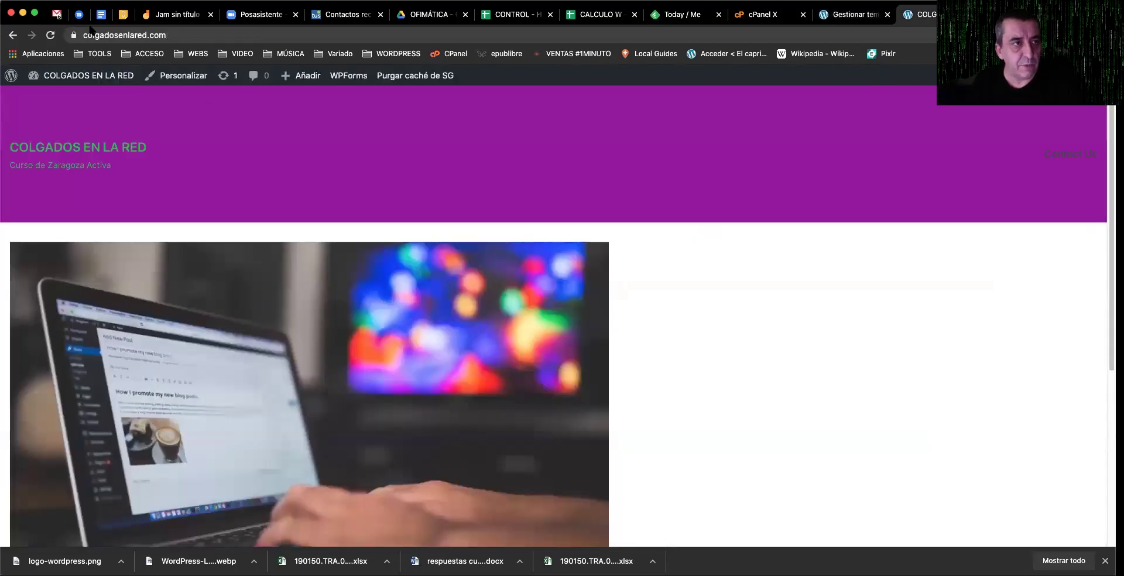
Step: Reload the front page to preview Blog Prime, then return to the admin Temas page
click(50, 35)
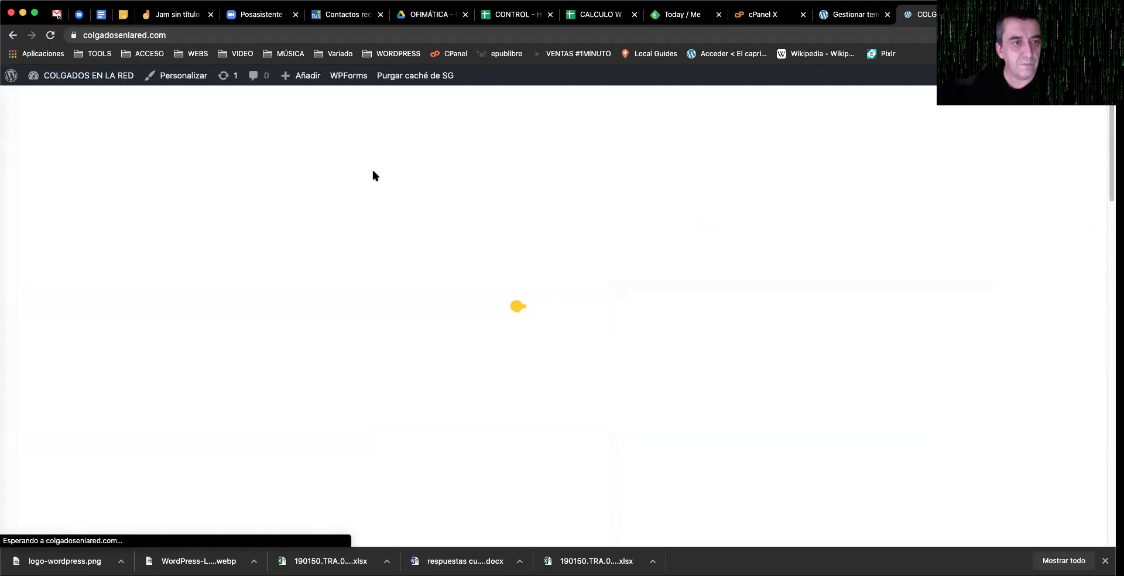
scroll(454, 237, down, 5)
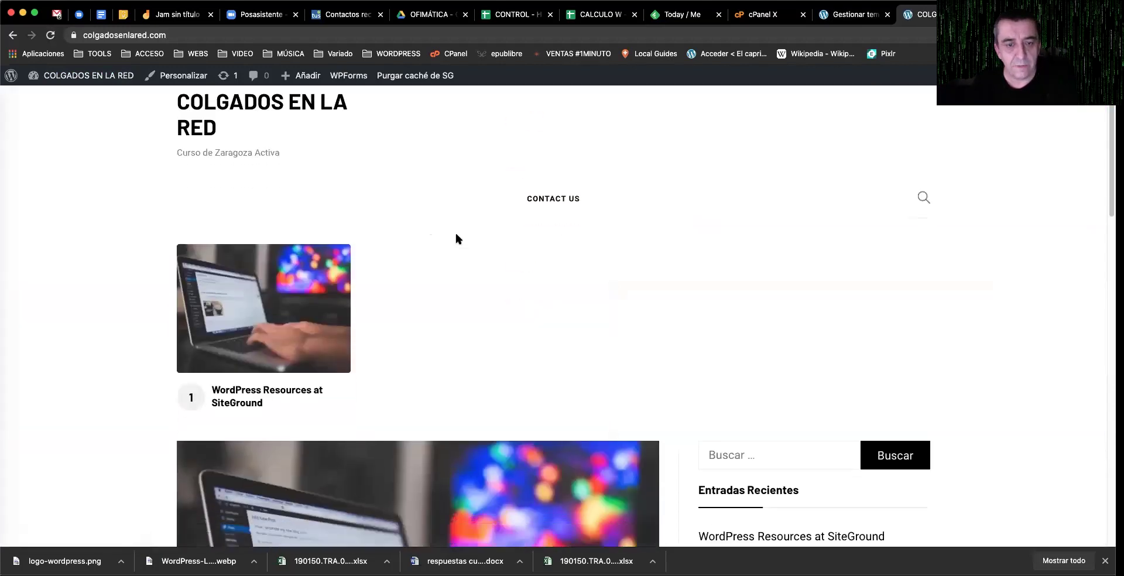
scroll(458, 239, down, 10)
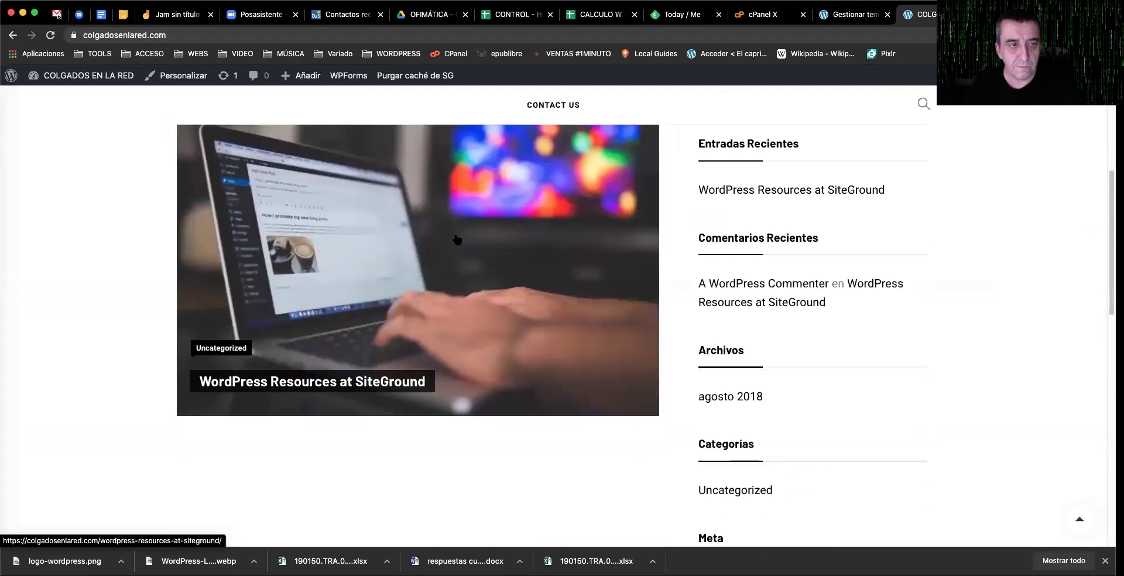
scroll(458, 240, up, 15)
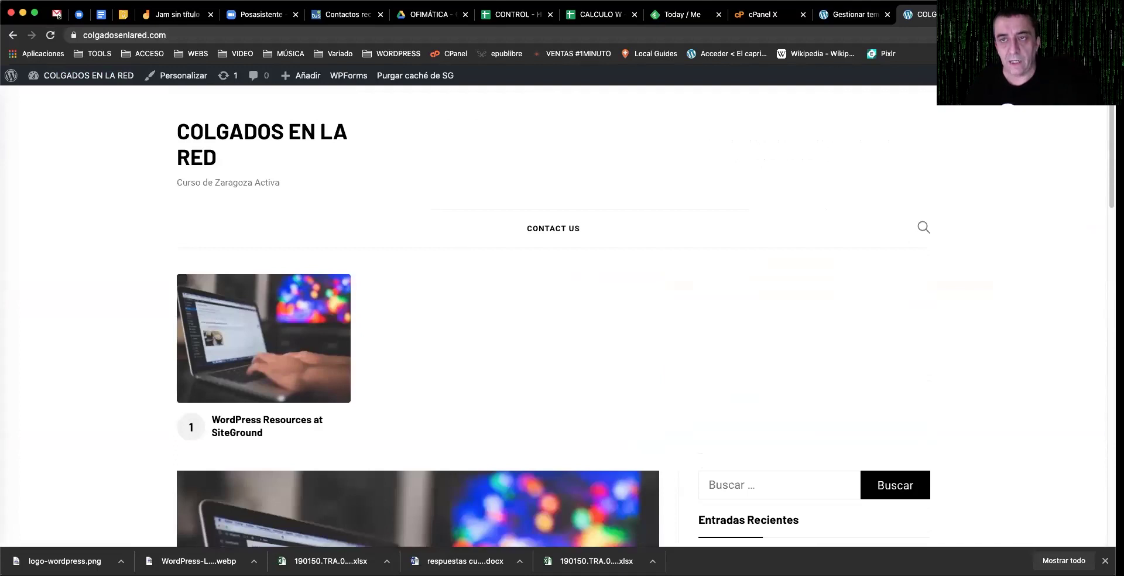
click(848, 16)
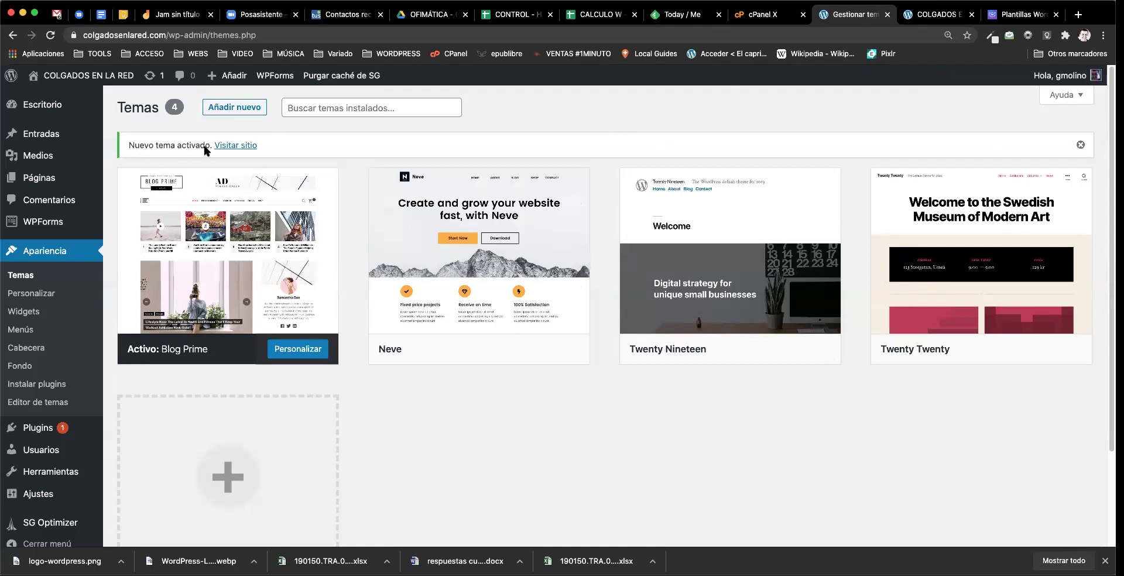
Step: Filter new themes by Comercio electrónico, listing 1240 themes such as Envo Online Store
click(243, 109)
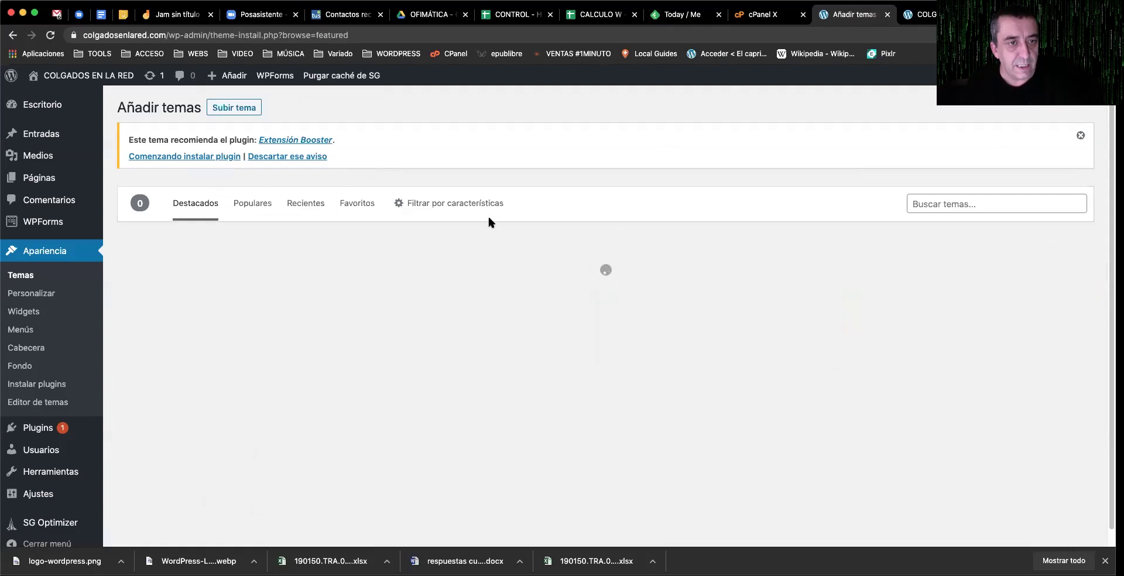
click(455, 202)
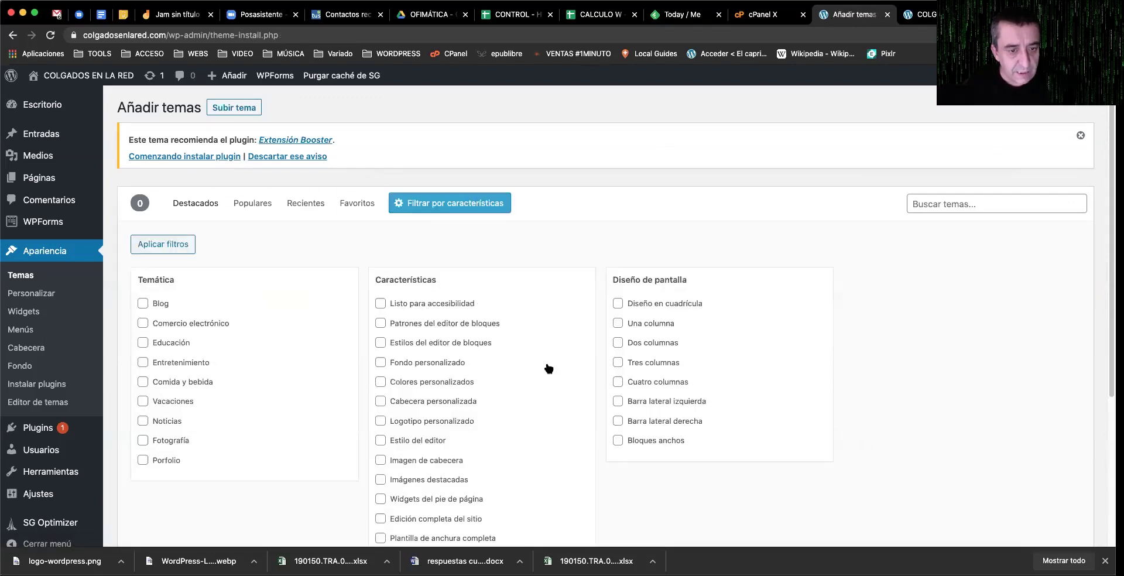
scroll(609, 366, down, 1)
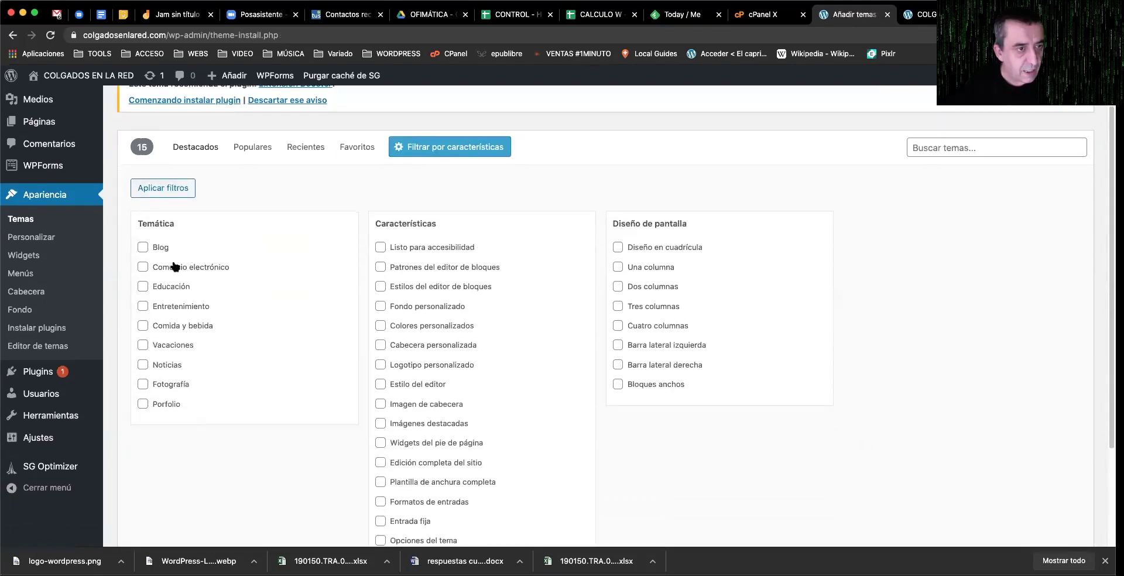
click(144, 267)
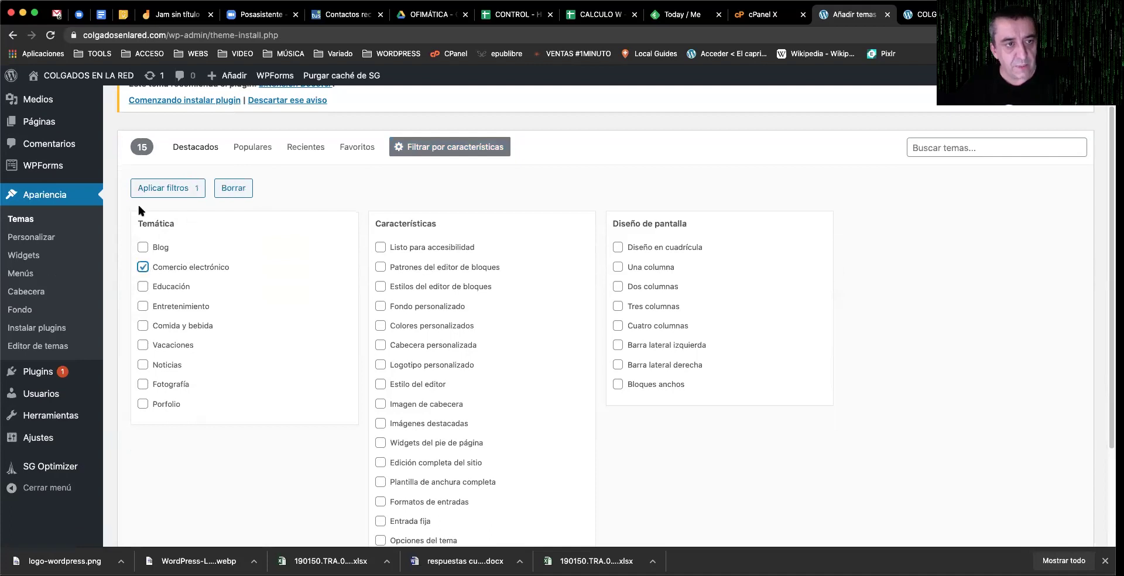
click(172, 192)
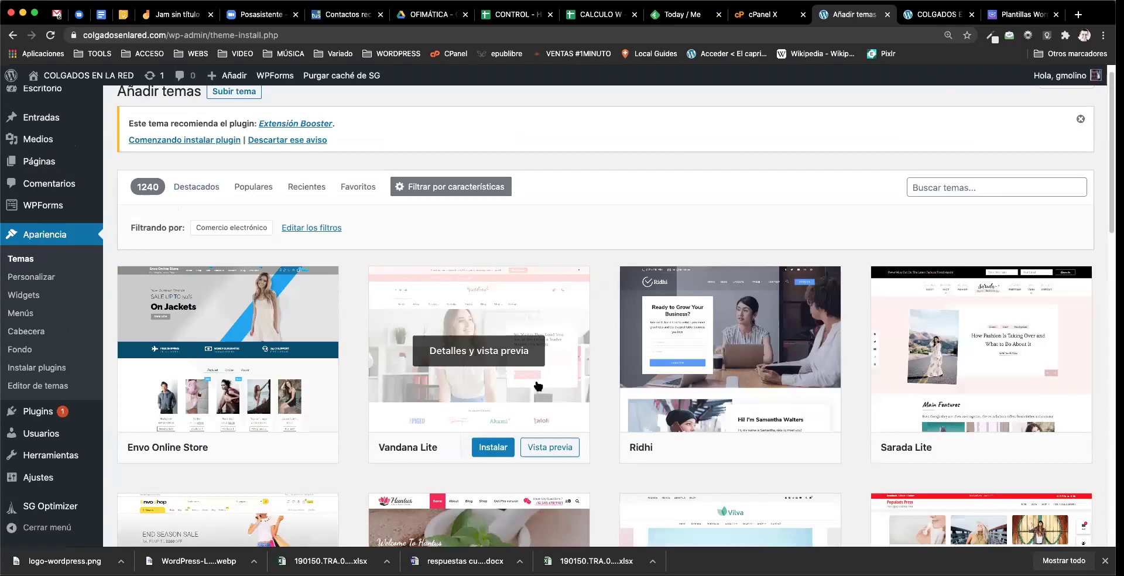
scroll(258, 366, down, 3)
scroll(247, 364, down, 6)
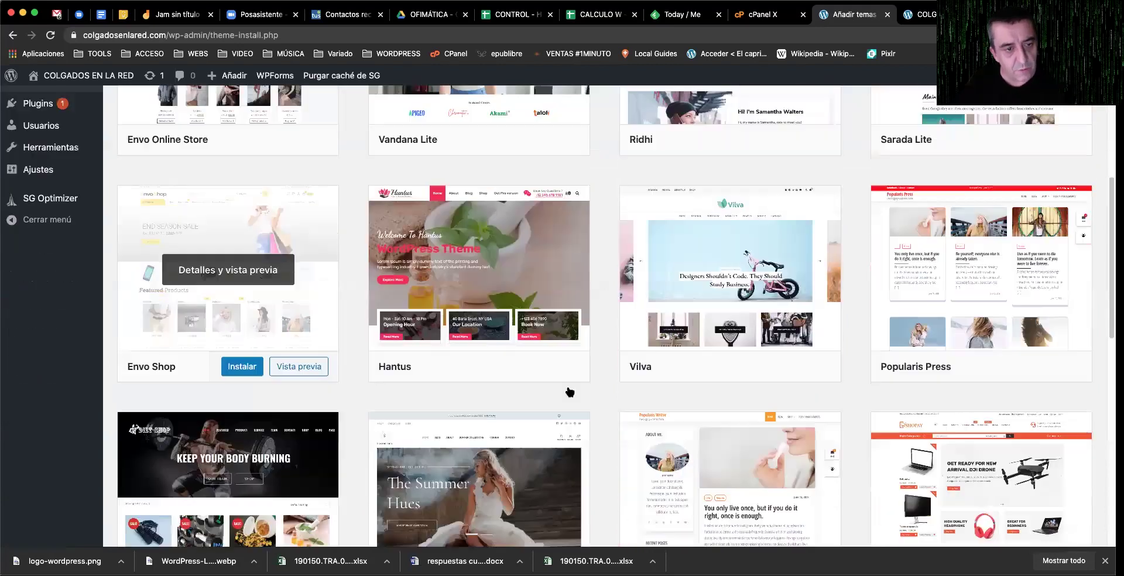
scroll(660, 414, down, 4)
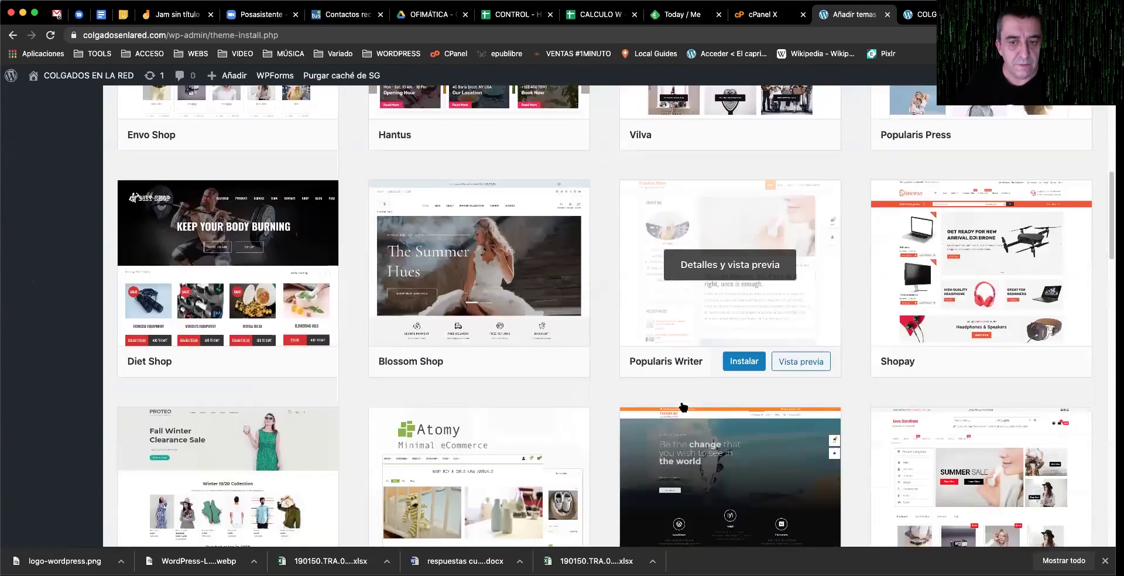
scroll(683, 407, down, 1)
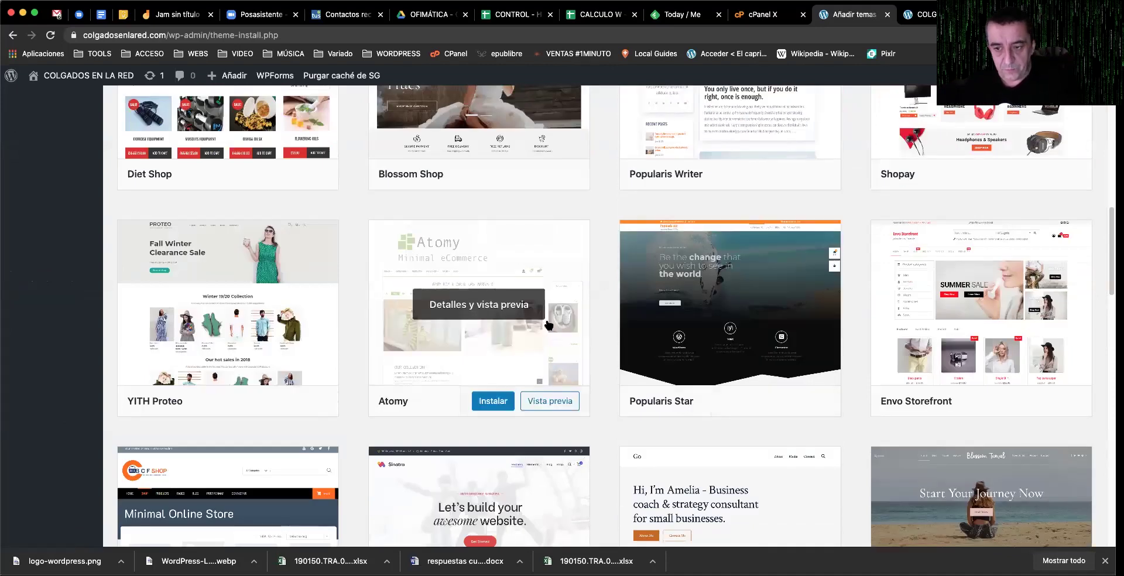
scroll(548, 325, down, 4)
scroll(548, 325, up, 2)
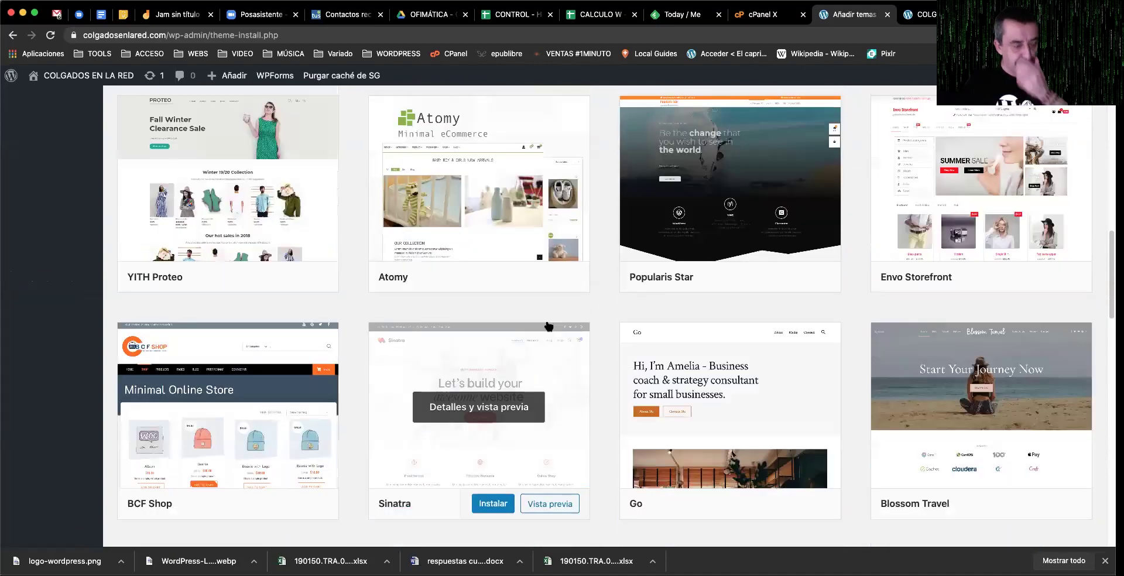
scroll(548, 327, down, 10)
scroll(548, 326, up, 1)
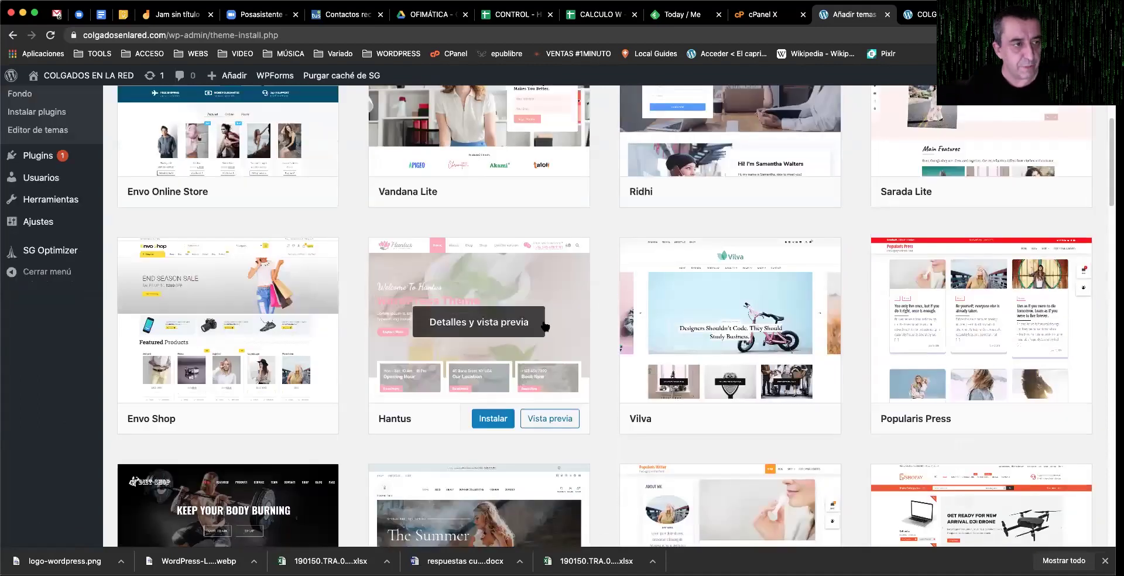
scroll(878, 99, up, 5)
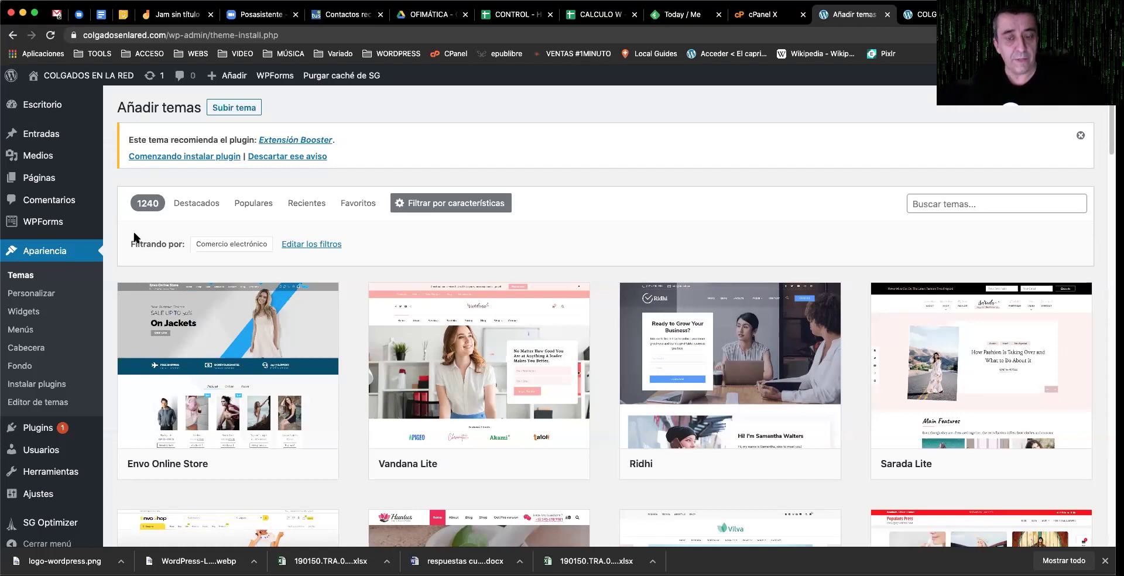
click(39, 437)
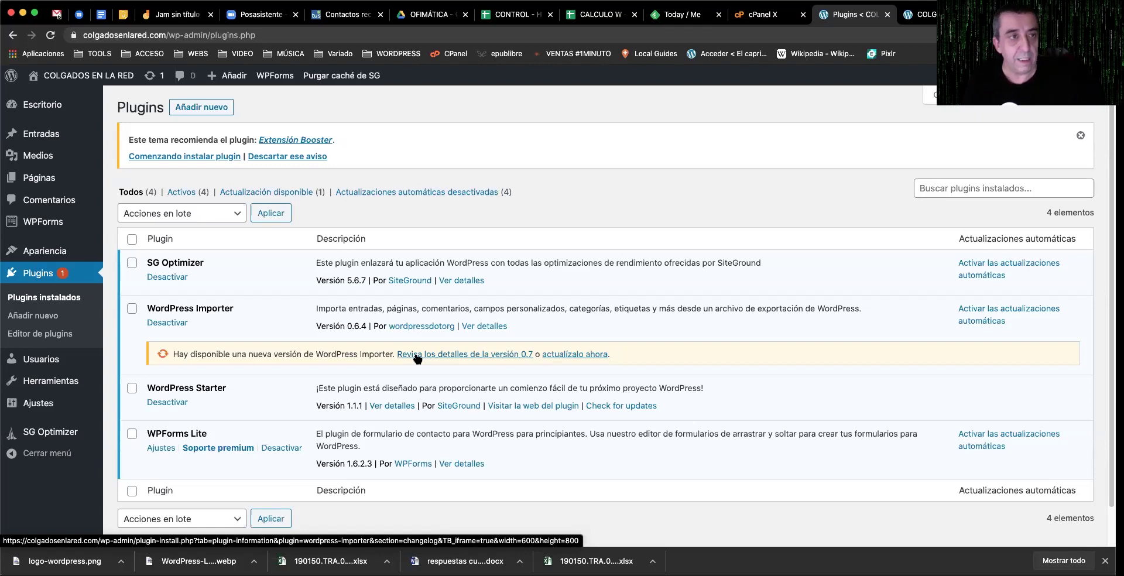
Step: Search Añadir plugins for 'maintenance' using the autocomplete suggestion, showing 1.101 results
click(211, 115)
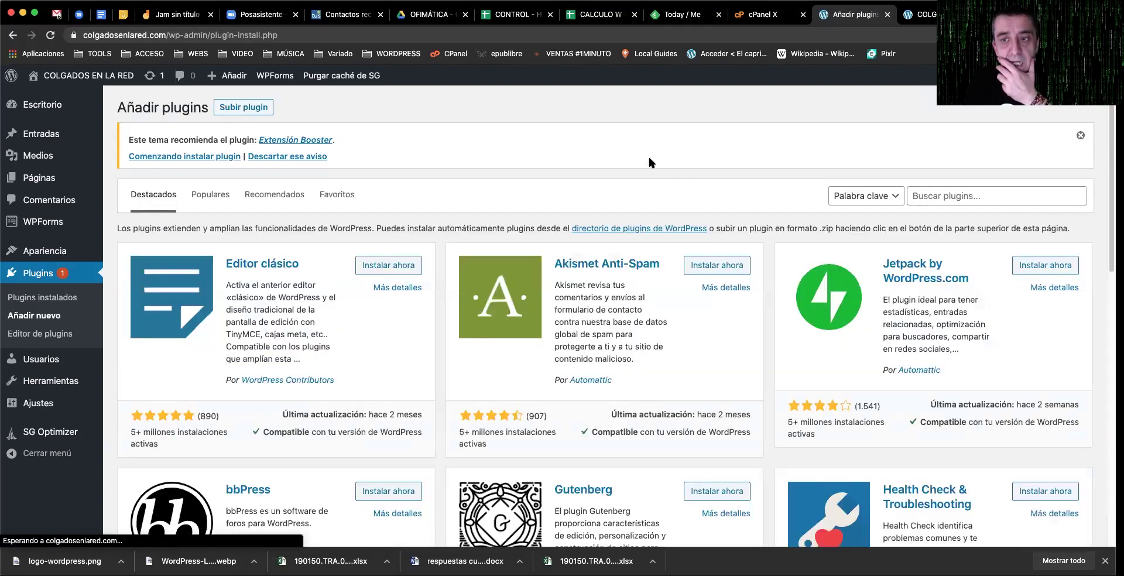
click(975, 195)
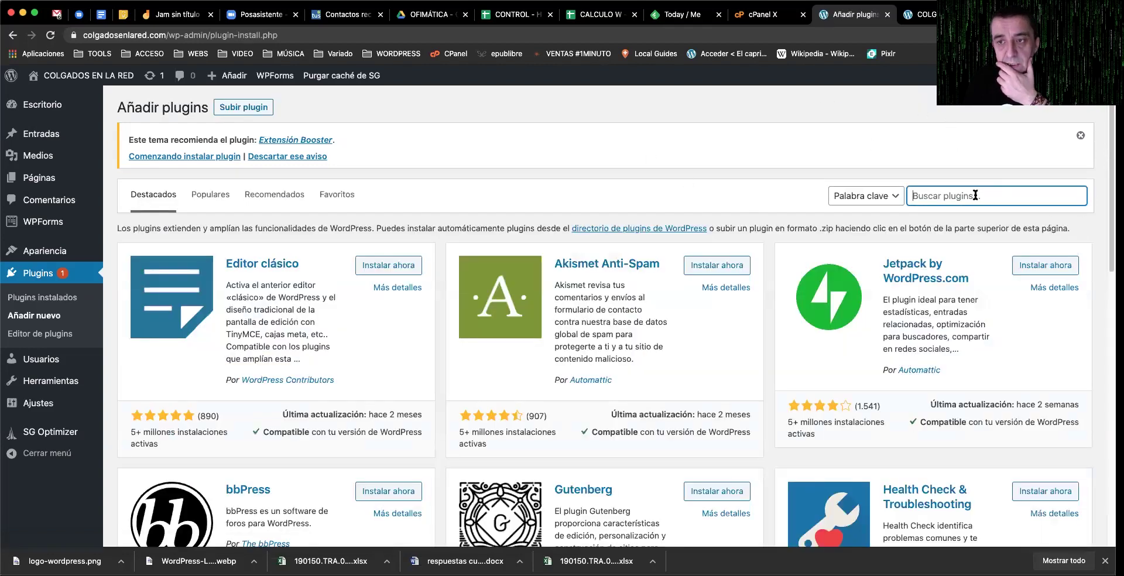
click(940, 196)
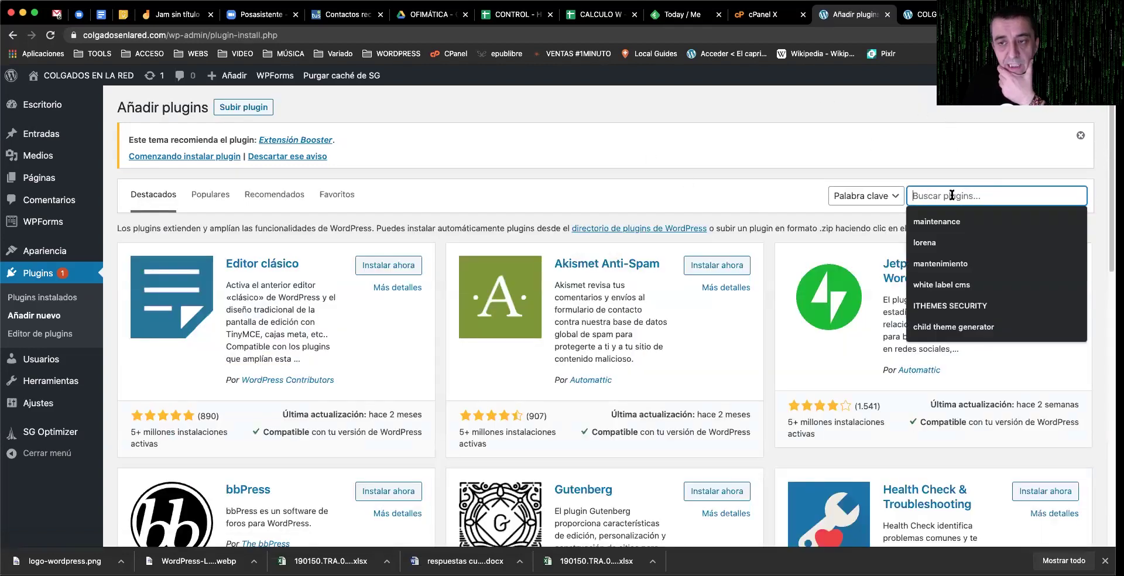
click(970, 165)
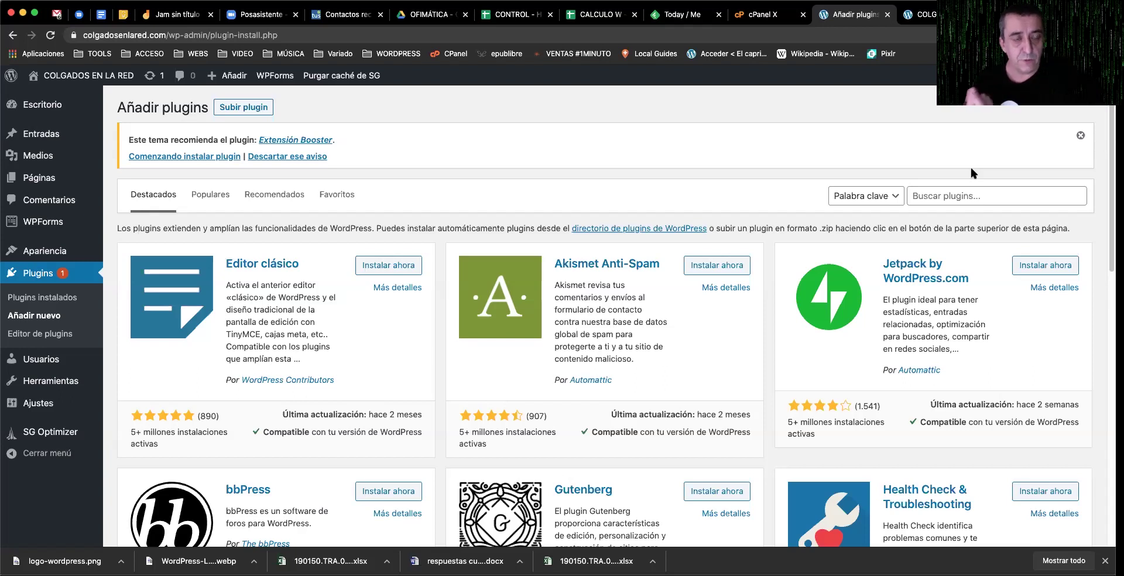
click(972, 194)
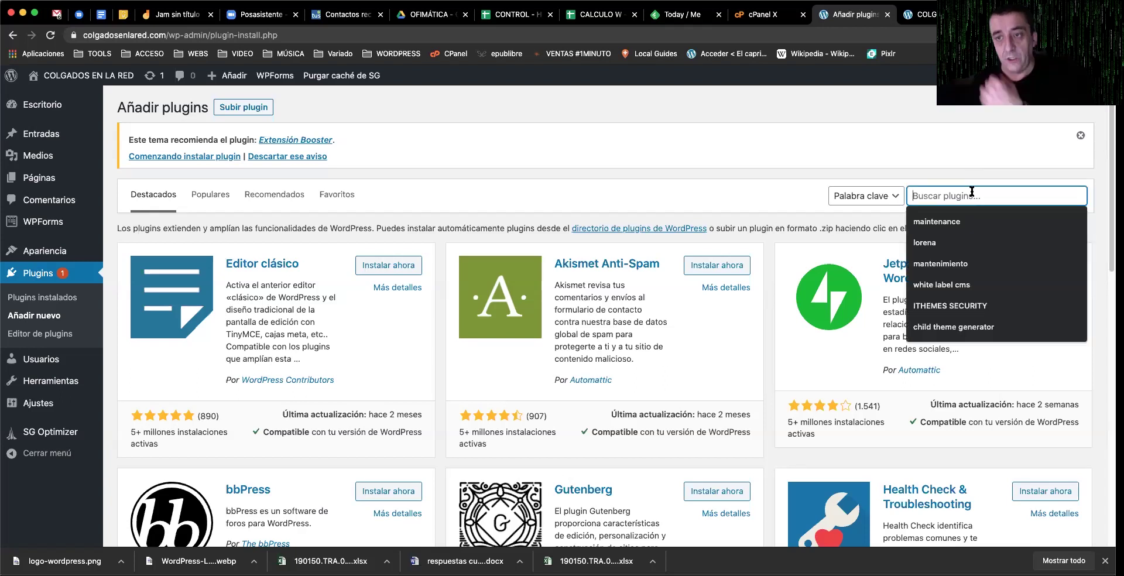
click(993, 217)
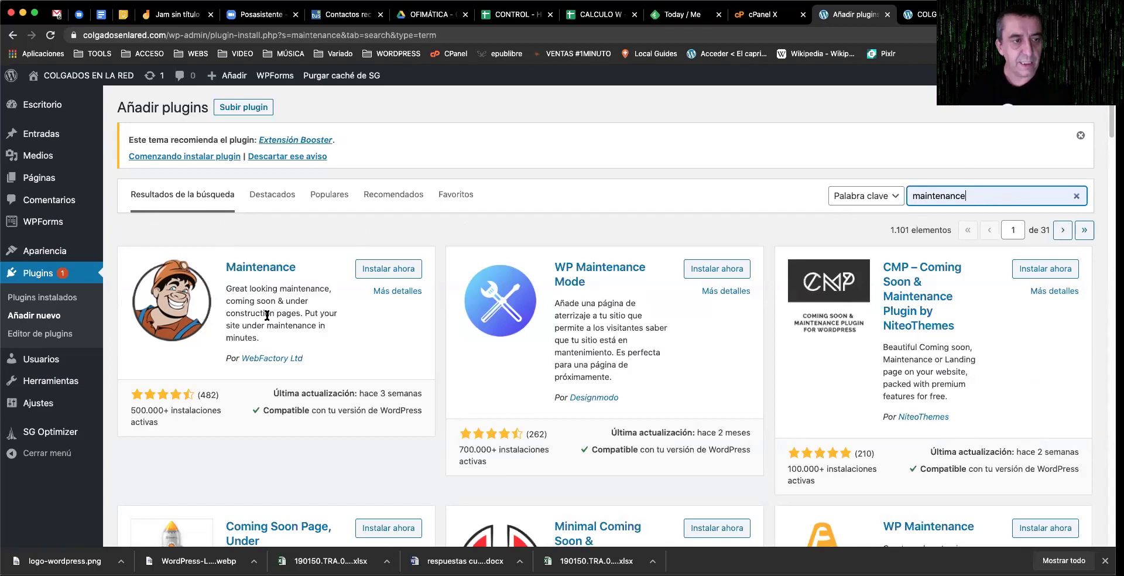
Step: Install and activate WebFactory's Maintenance plugin from its search result card
scroll(243, 331, down, 1)
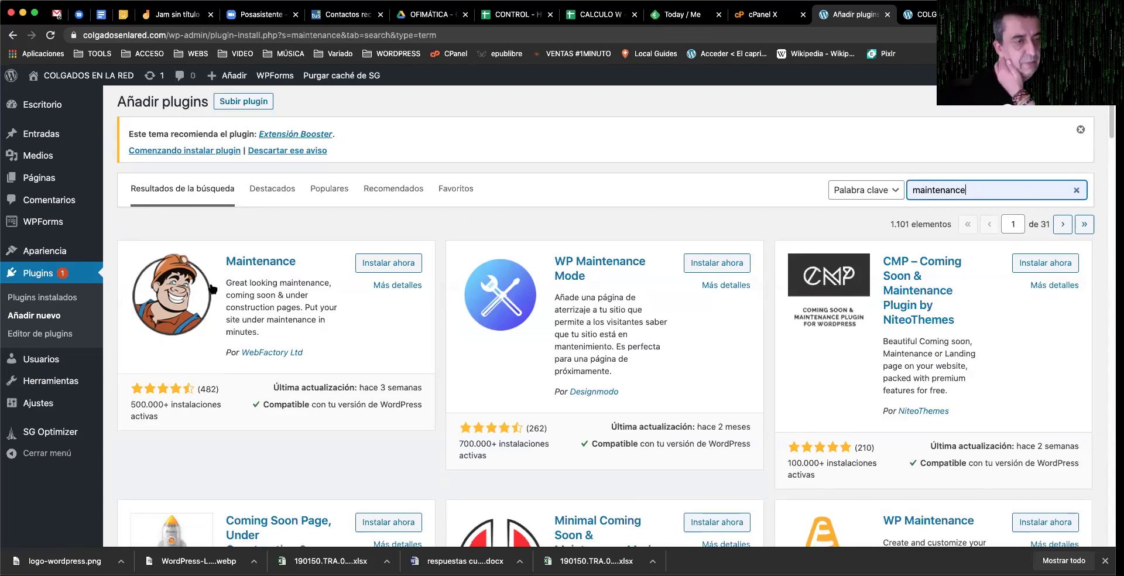
click(387, 267)
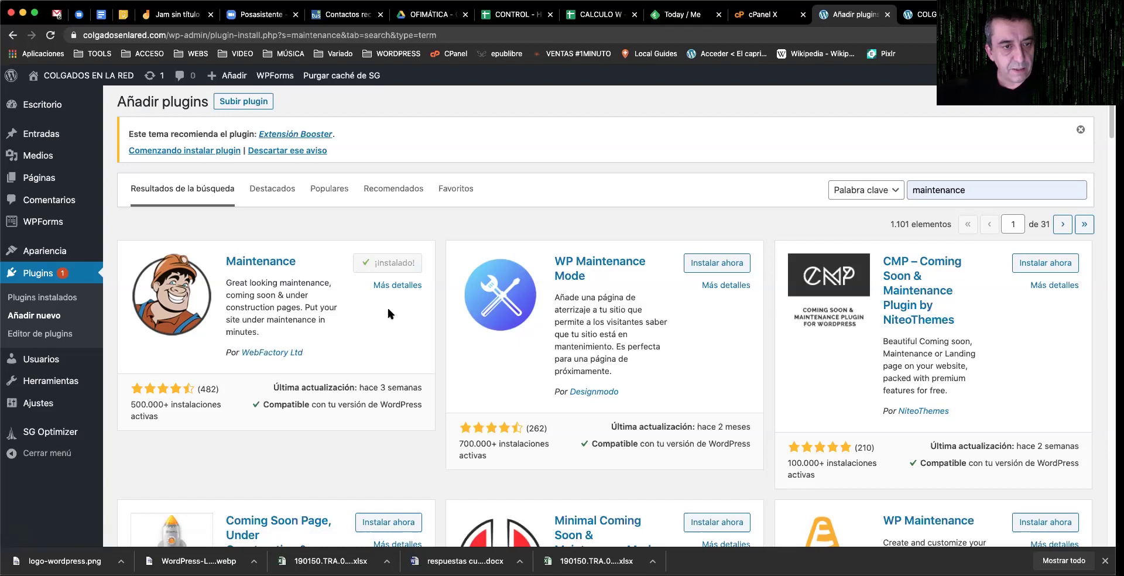
click(401, 265)
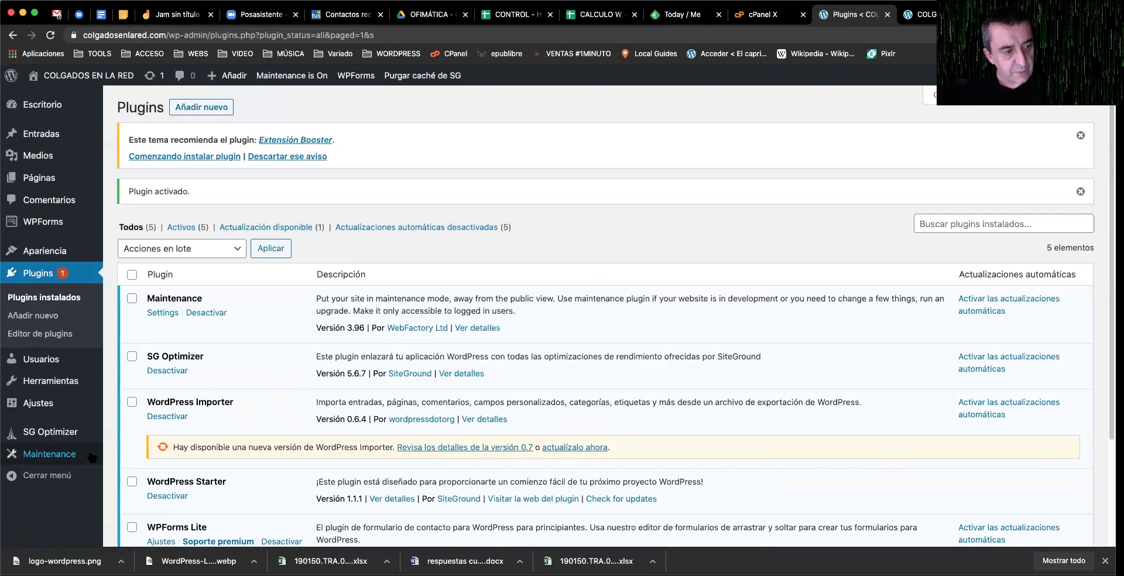
Step: Open the Maintenance settings page from its entry in the left admin sidebar
scroll(62, 459, up, 5)
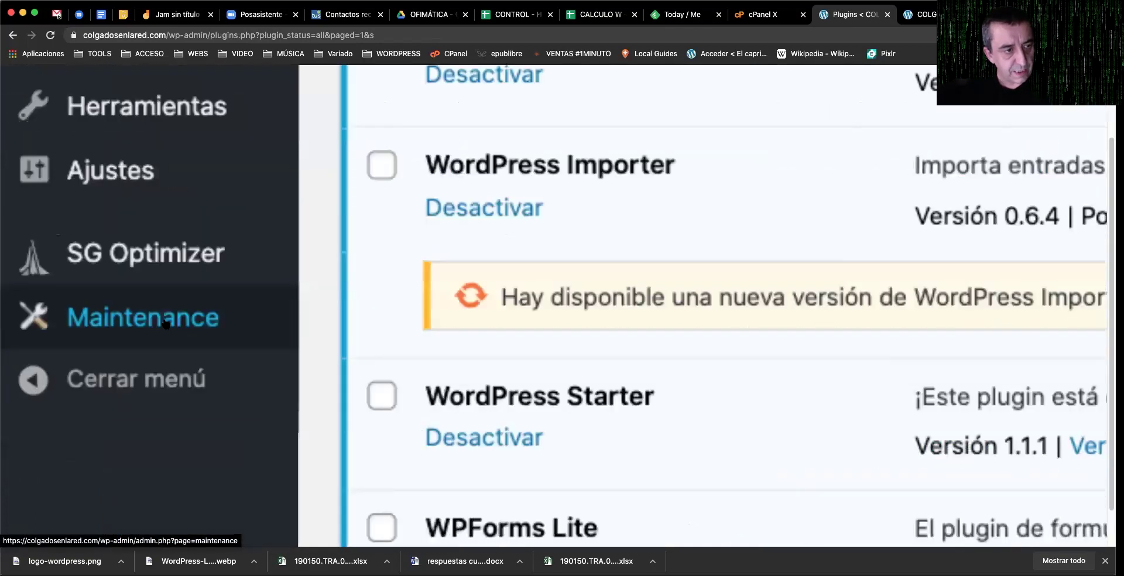
scroll(97, 404, down, 5)
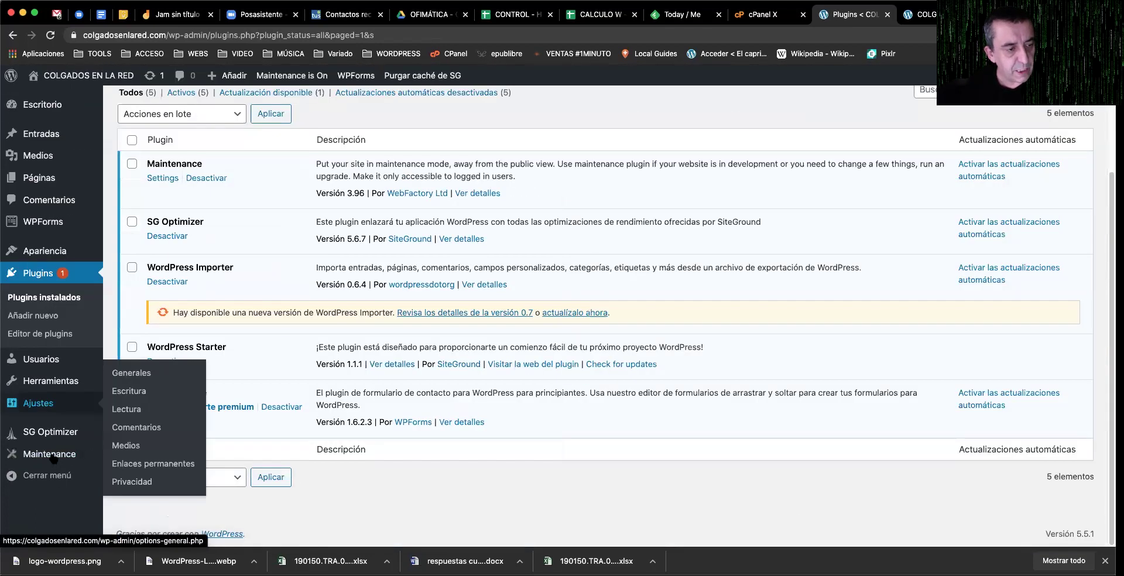
click(49, 453)
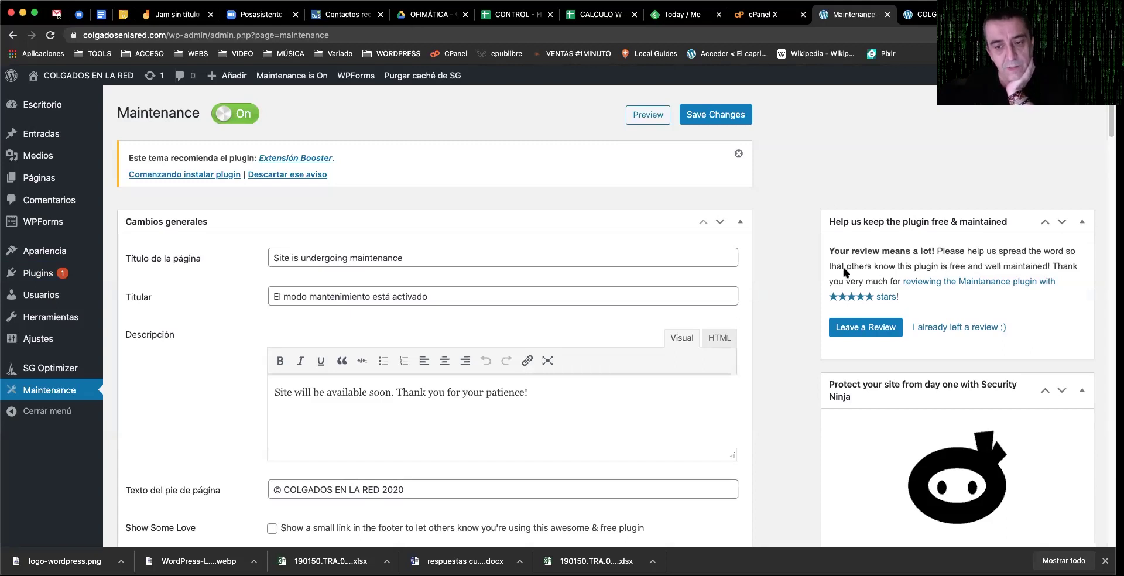
Step: Look over the maintenance page title and heading, then view the COLGADOS EN LA RED front page
drag(273, 258, 302, 256)
click(292, 257)
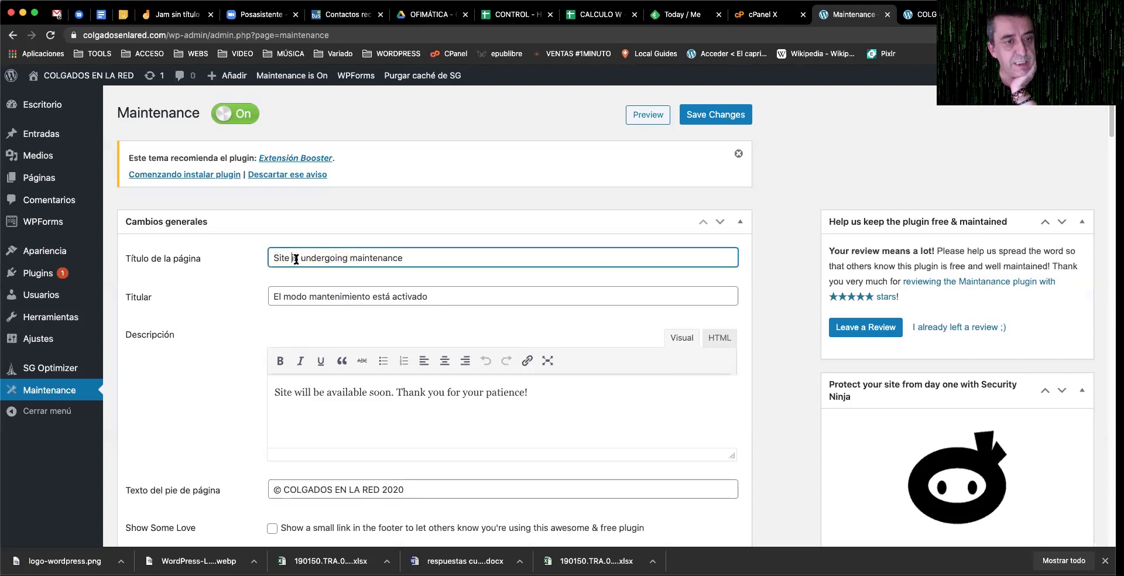
drag(428, 300, 218, 303)
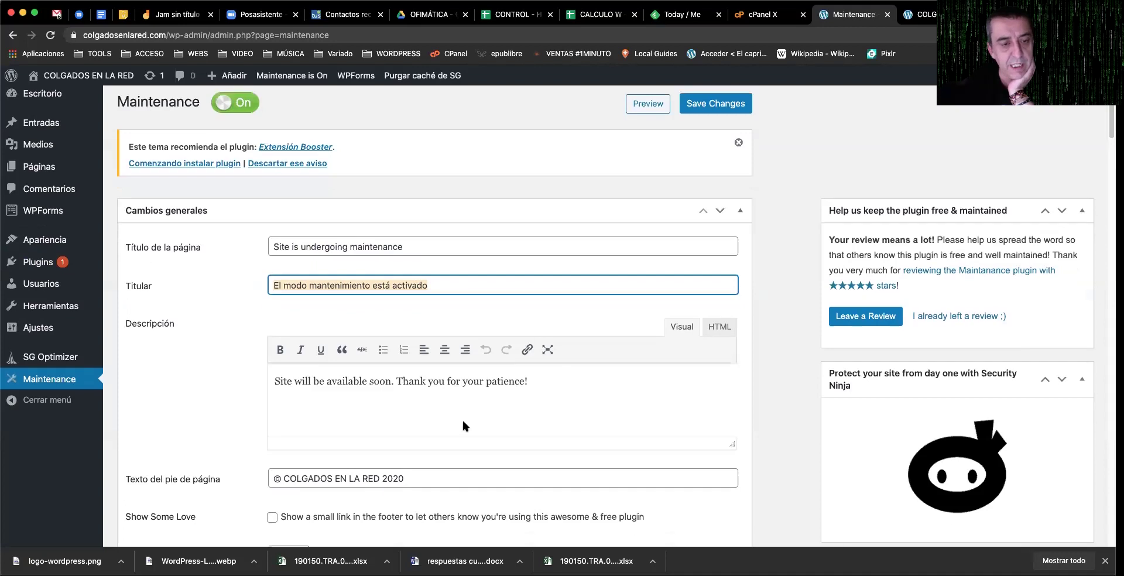
scroll(462, 418, down, 4)
scroll(462, 418, up, 2)
scroll(462, 418, up, 2)
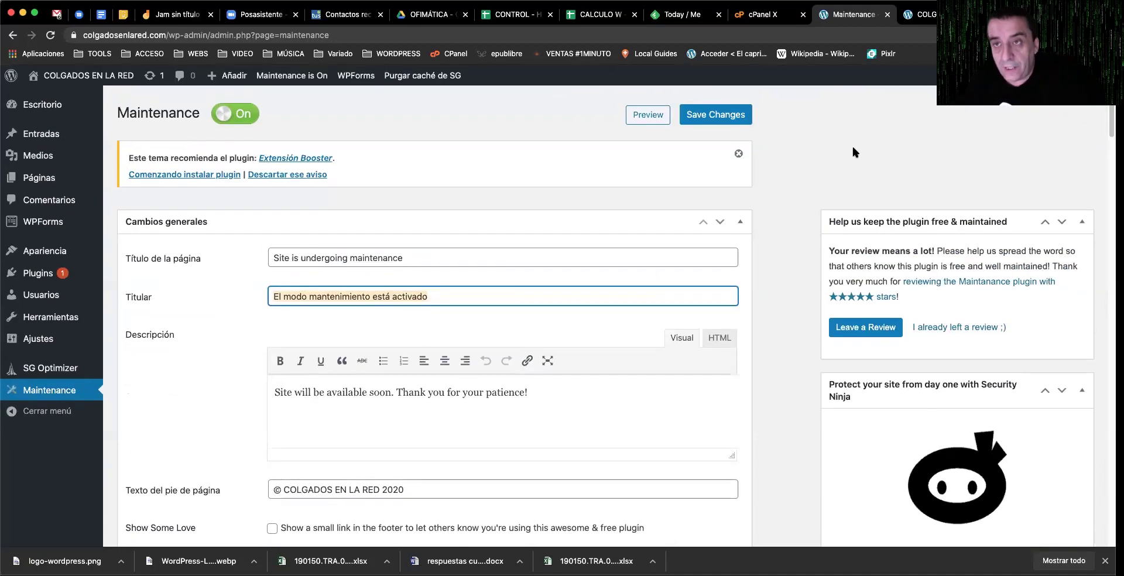
click(907, 21)
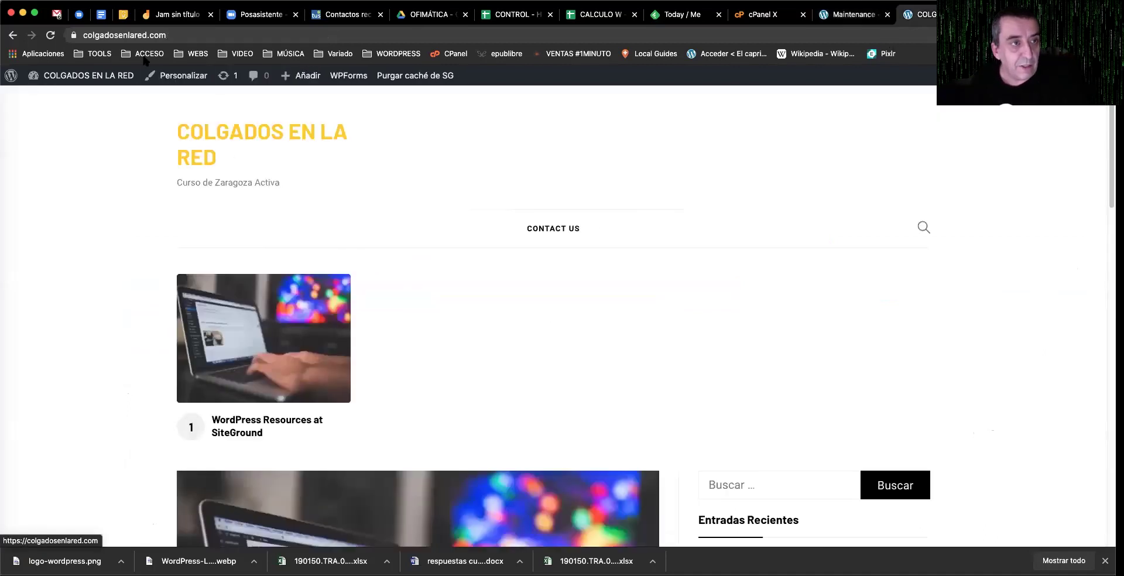
Step: Reload the site's front page and scroll down to see how it looks
click(51, 36)
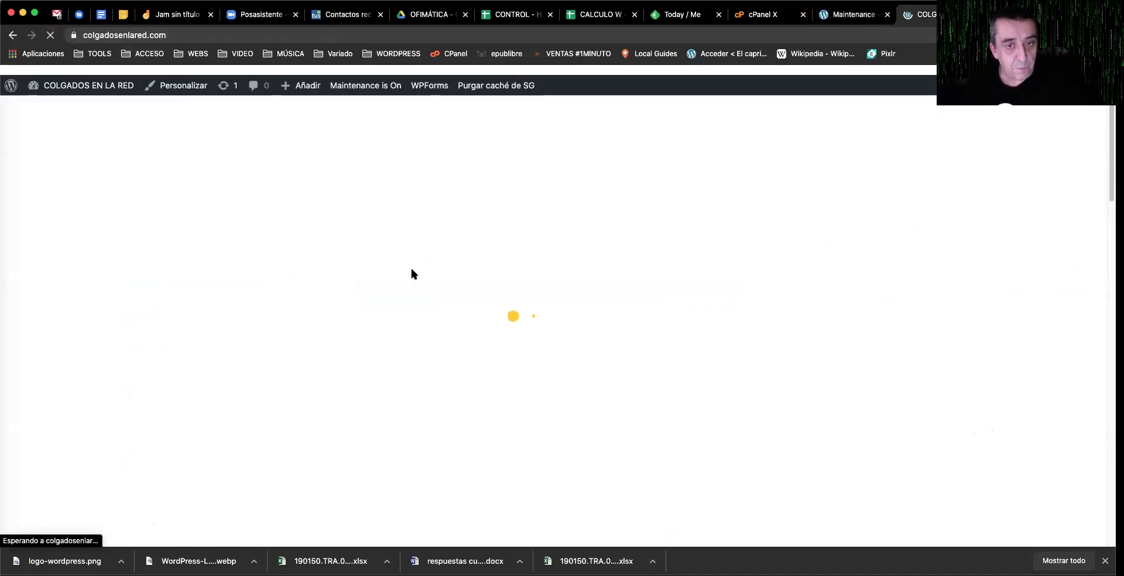
scroll(412, 269, down, 7)
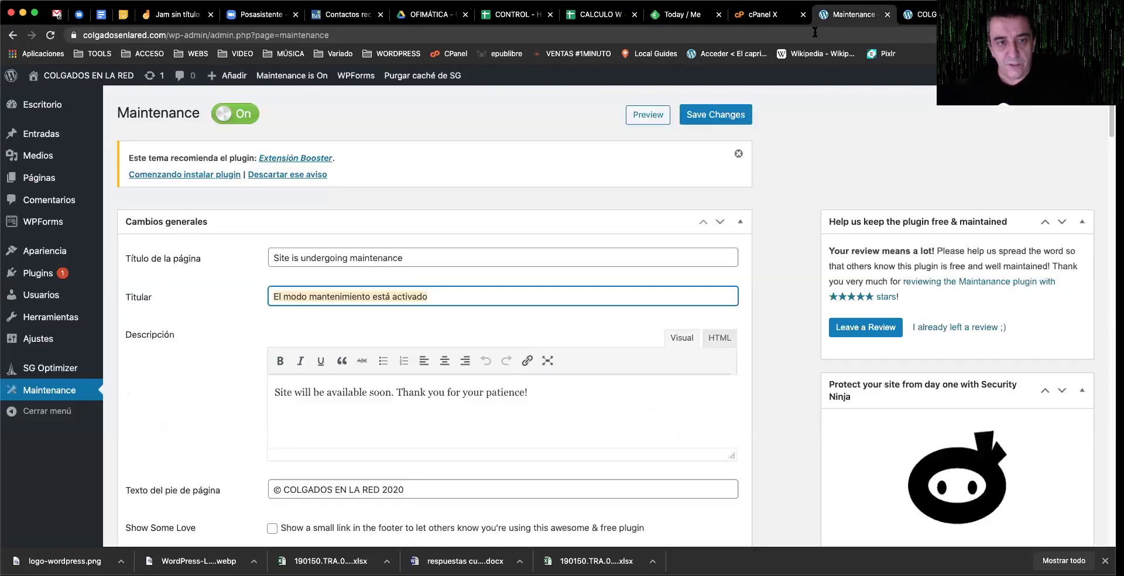
Step: Set the heading to 'Estamos trabajando en ello!!!!' and description to 'Ven más tarde, por favor', then save
click(855, 14)
drag(411, 257, 266, 256)
triple_click(280, 291)
text(Estamos trabaja)
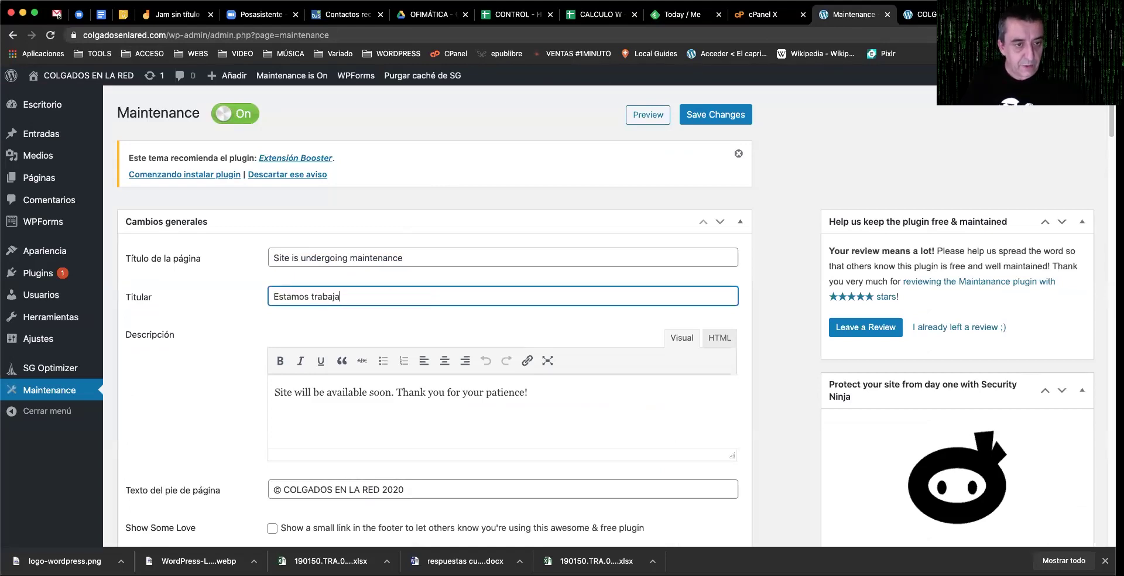
text(ndo en ello!!!!)
drag(550, 396, 277, 392)
text(Vewn)
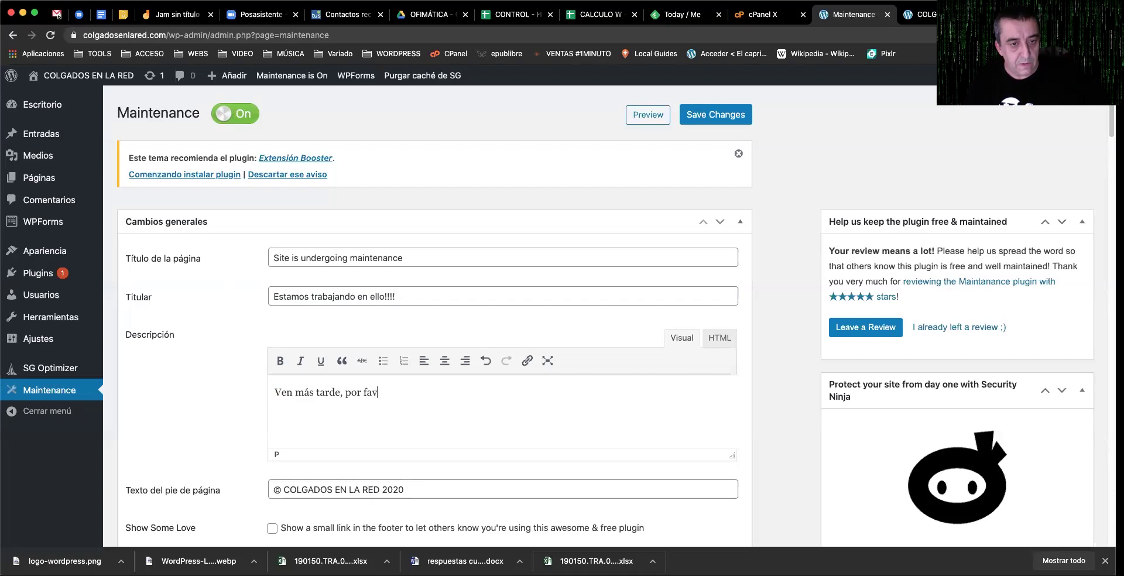
click(701, 117)
Step: Review the saved maintenance settings and switch maintenance mode off
scroll(416, 234, down, 5)
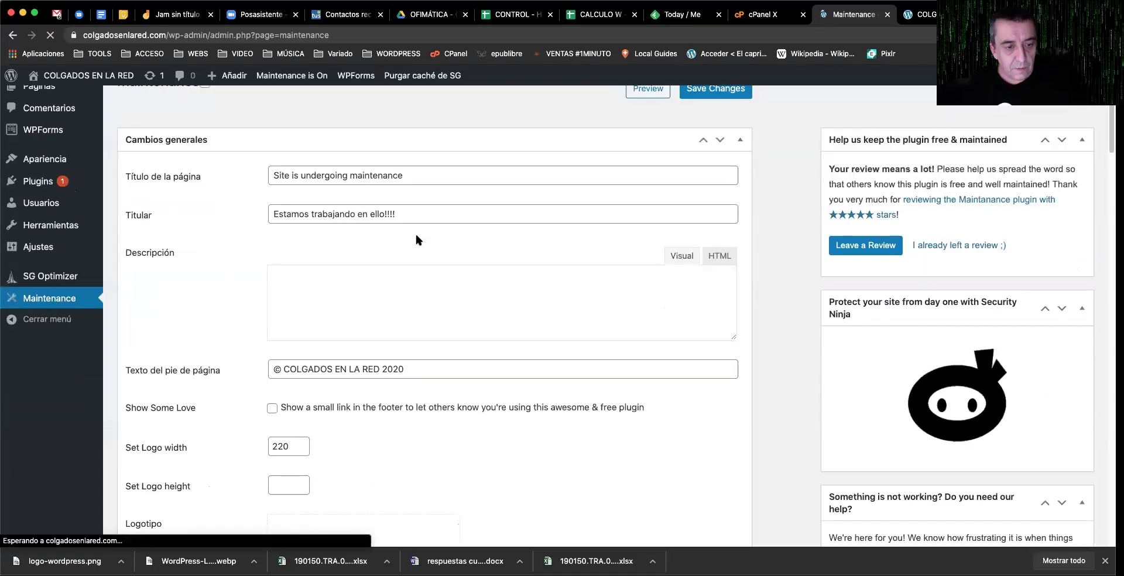
scroll(437, 318, down, 7)
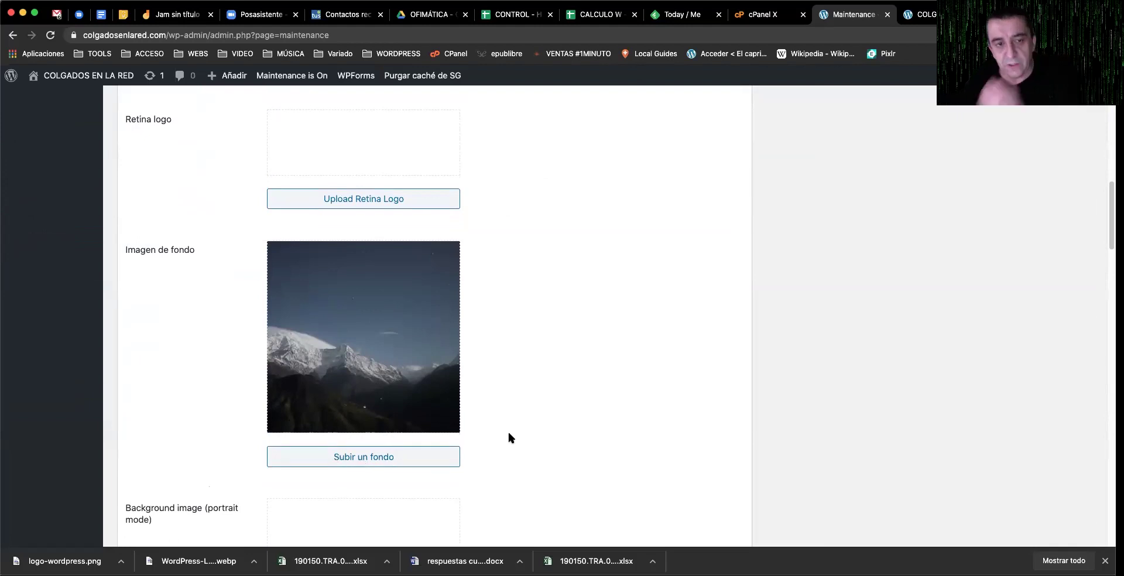
scroll(507, 438, up, 20)
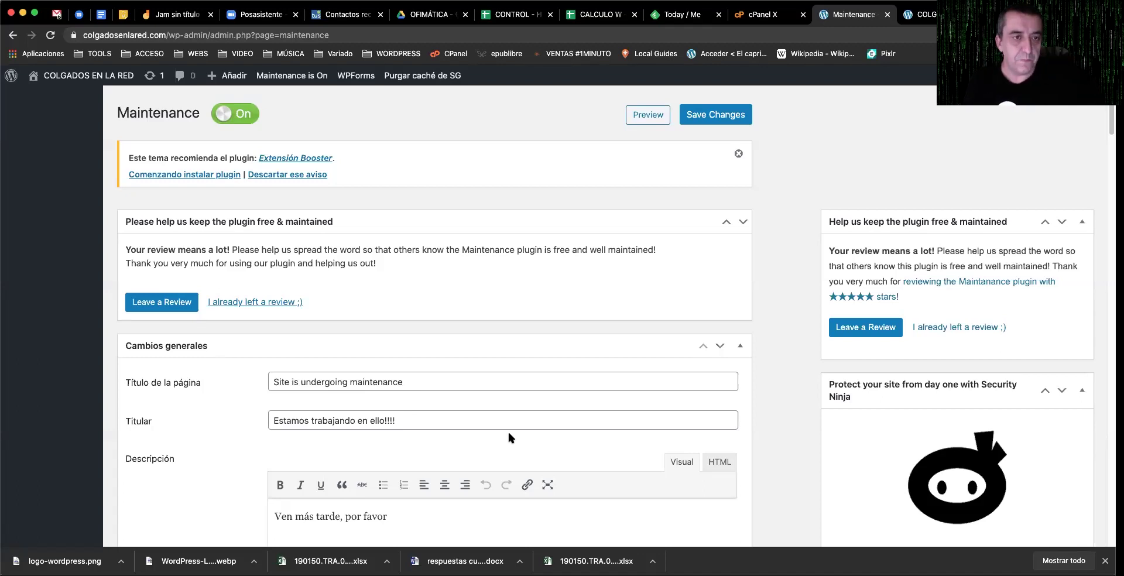
click(235, 113)
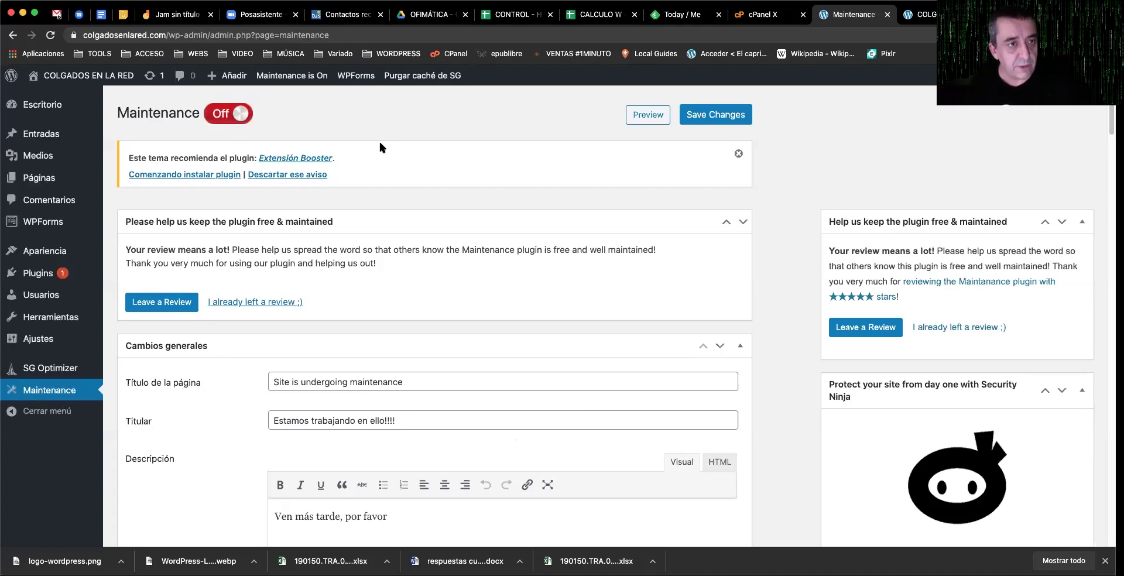
Step: Save maintenance mode as Off, check the front page, and return to the Maintenance settings
click(707, 124)
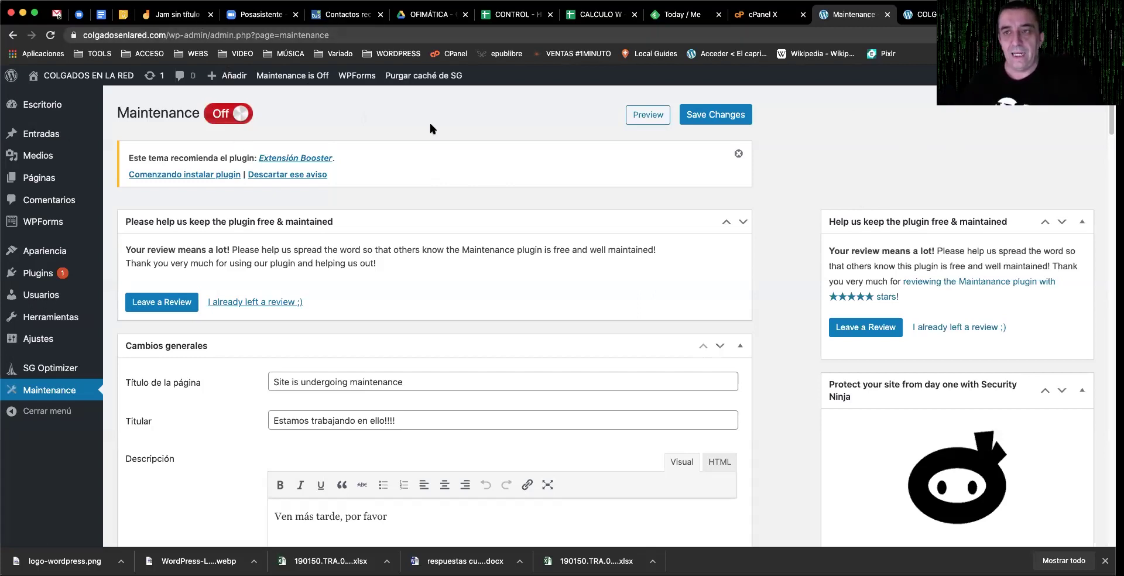
click(920, 14)
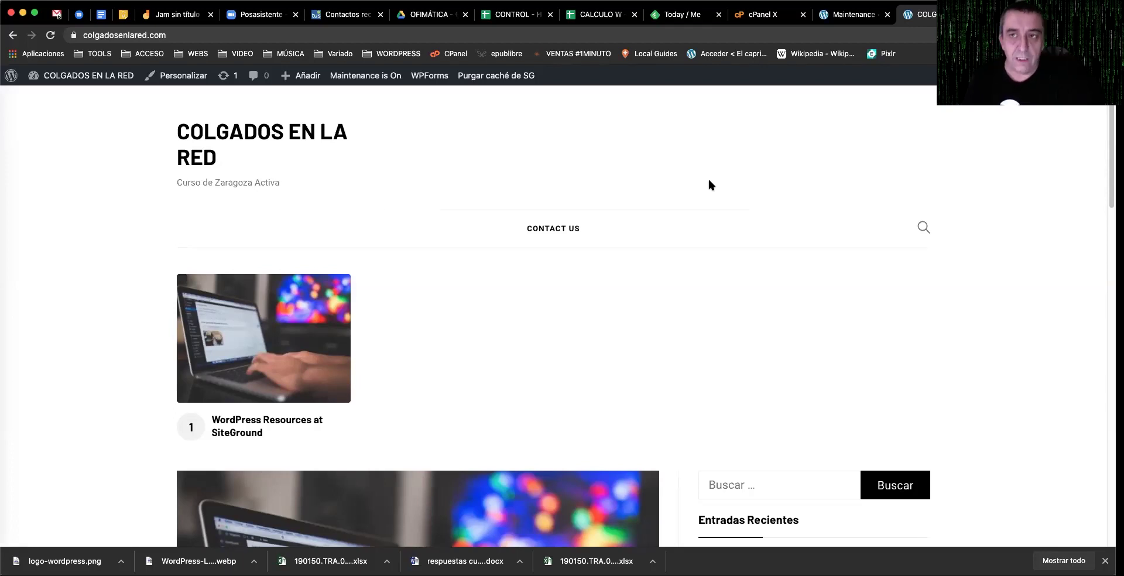
click(838, 16)
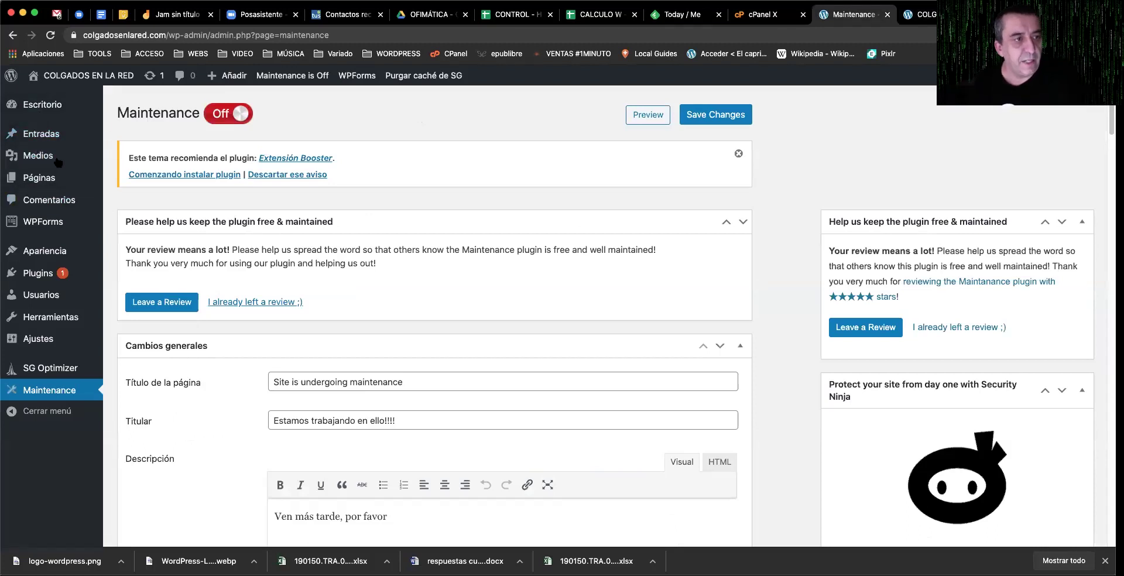
mouse_move(93, 156)
key(super+plus)
key(super+plus)
key(super+plus)
key(super+plus)
key(super+plus)
key(super+plus)
key(super+plus)
key(super+plus)
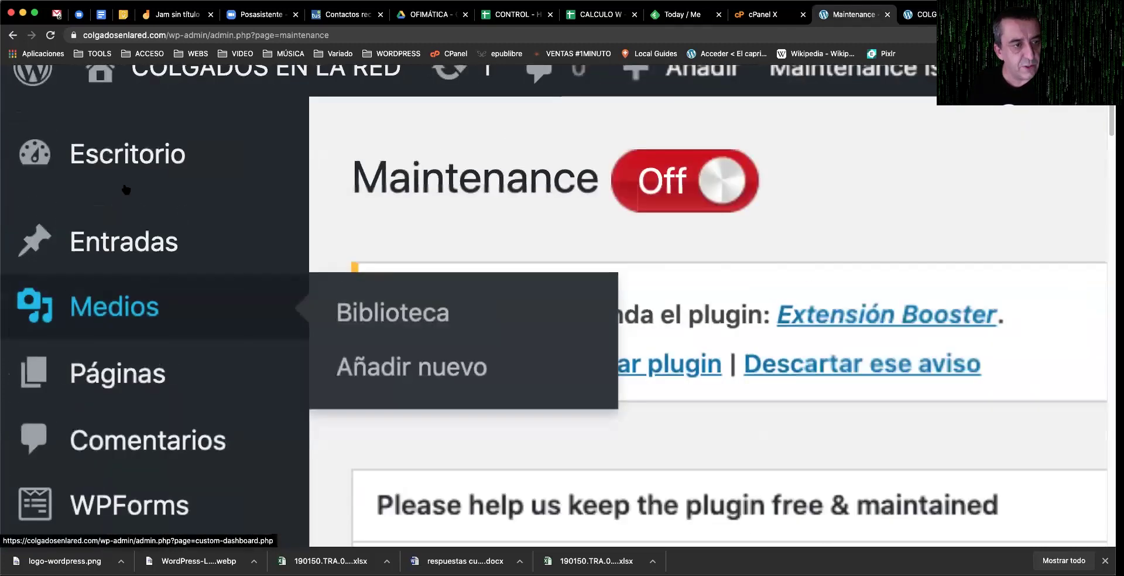
mouse_move(208, 233)
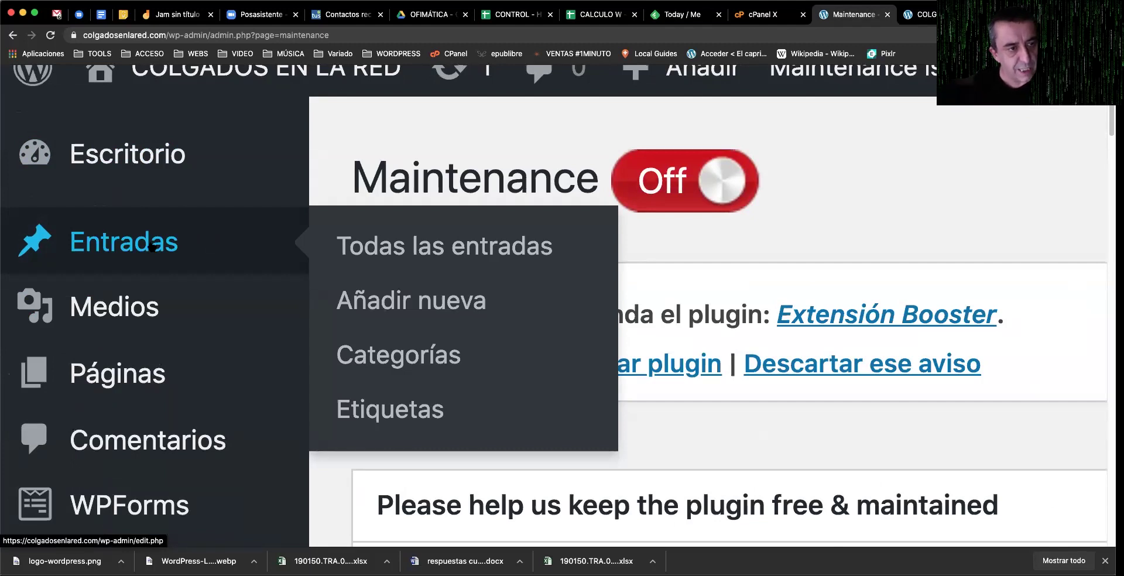
mouse_move(195, 361)
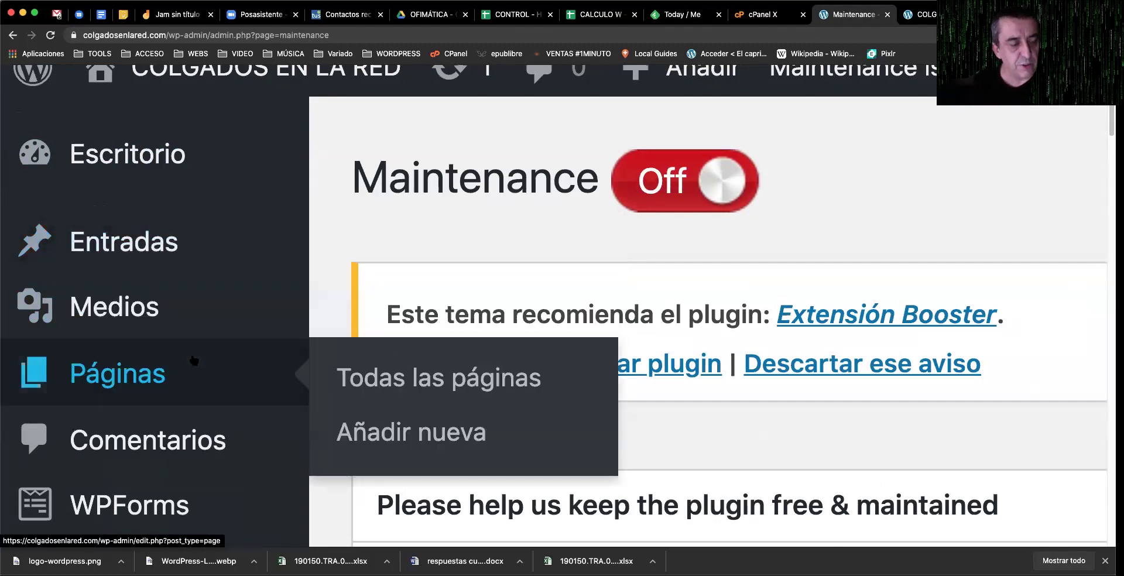
mouse_move(226, 253)
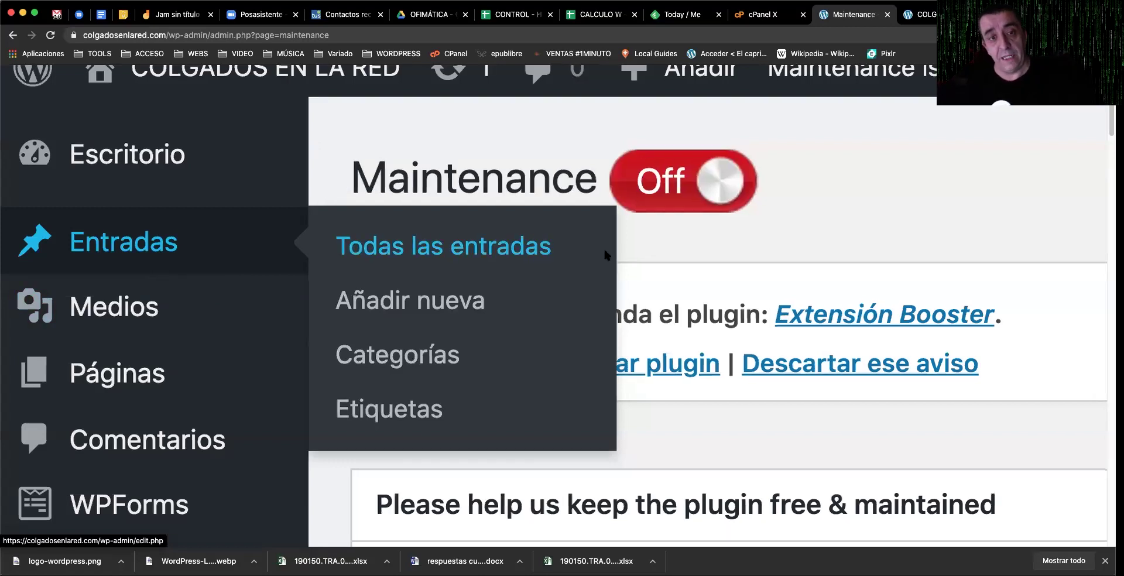
key(super+0)
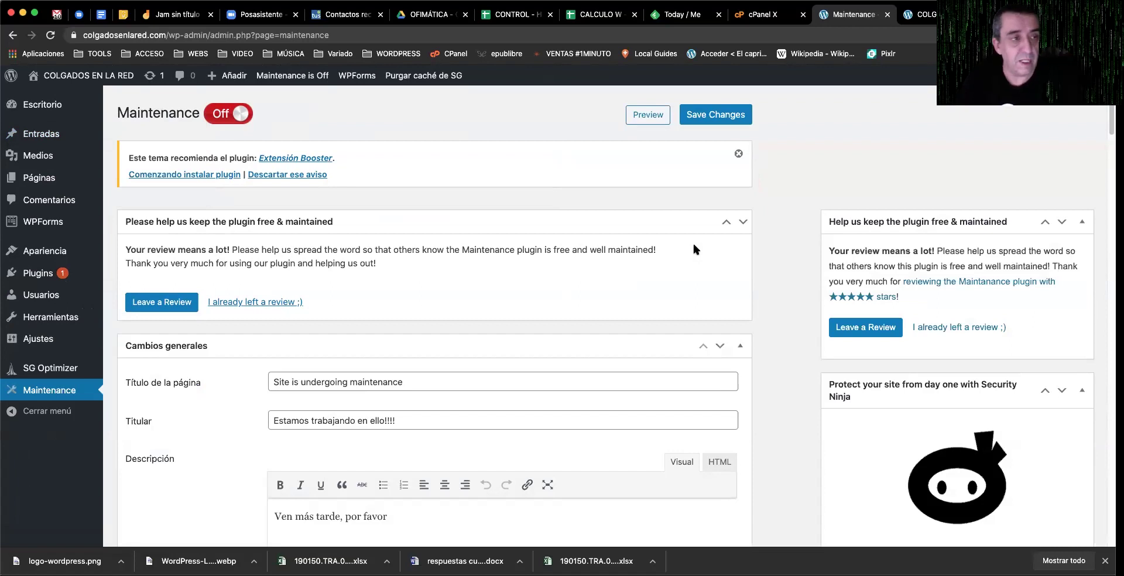
mouse_move(65, 135)
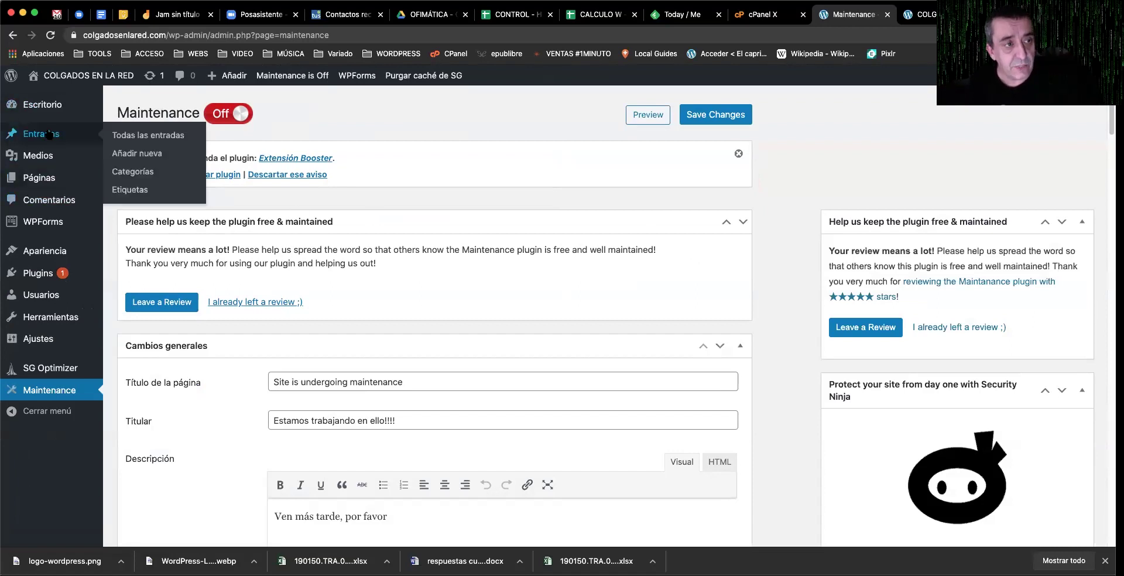
scroll(65, 135, up, 5)
scroll(155, 278, up, 1)
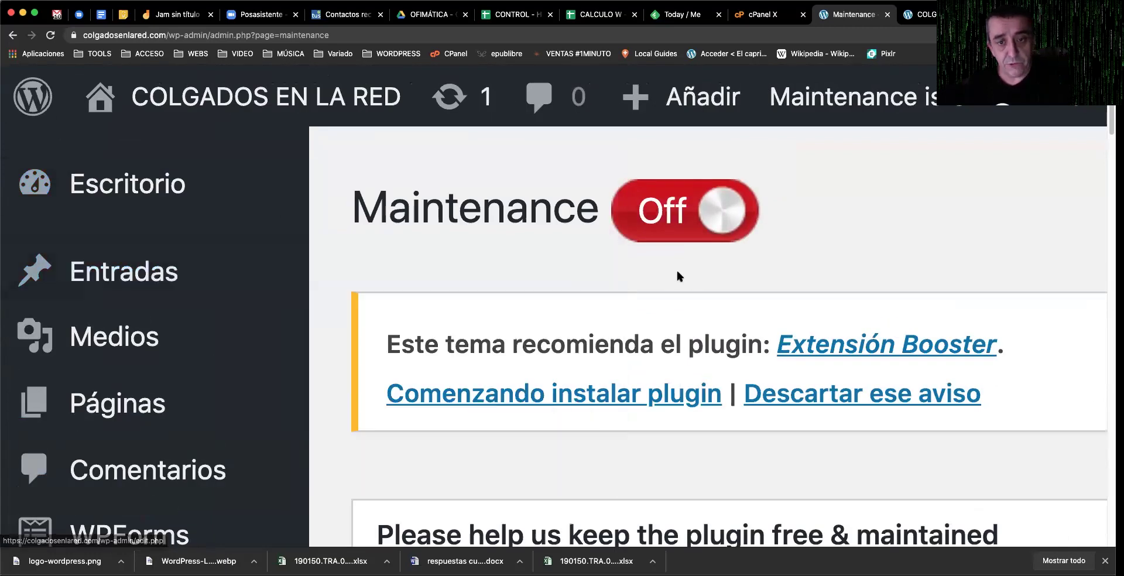
scroll(668, 273, down, 6)
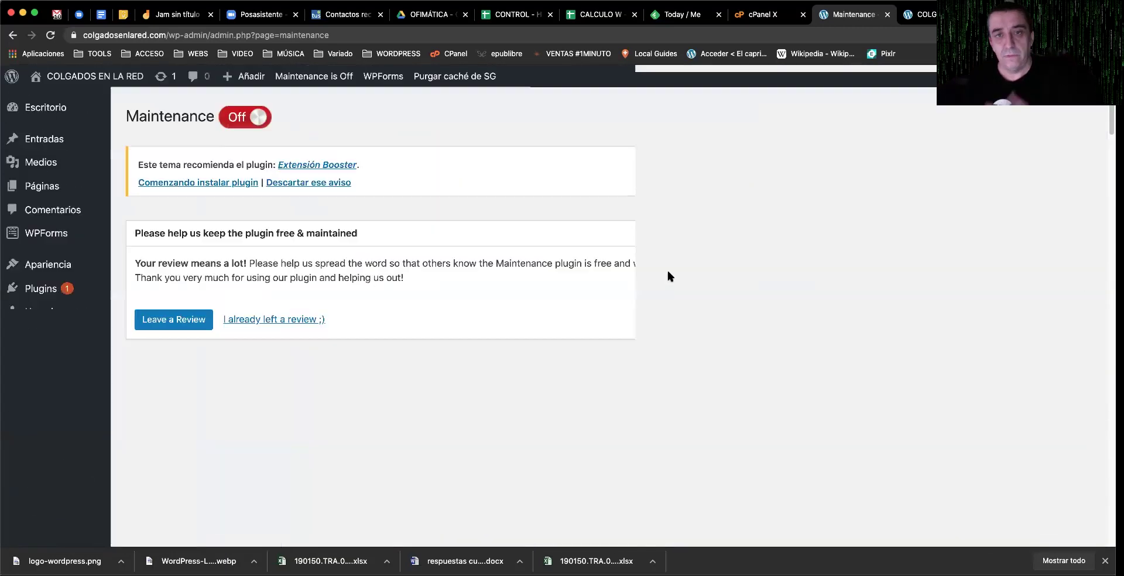
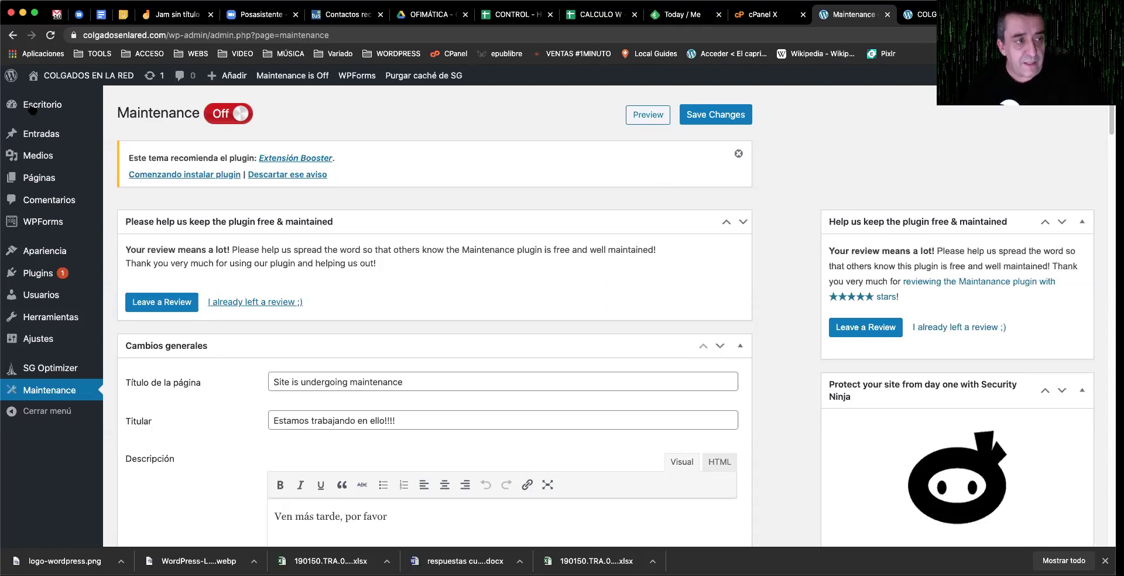
Step: Start a new post from Entradas > Añadir nueva in the admin sidebar
mouse_move(56, 140)
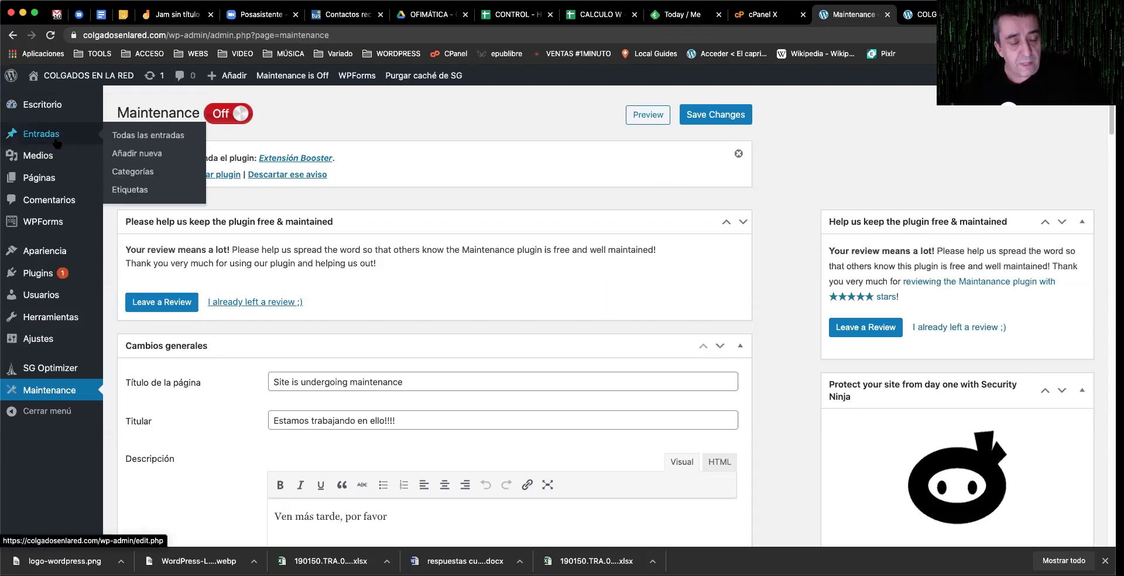
click(139, 156)
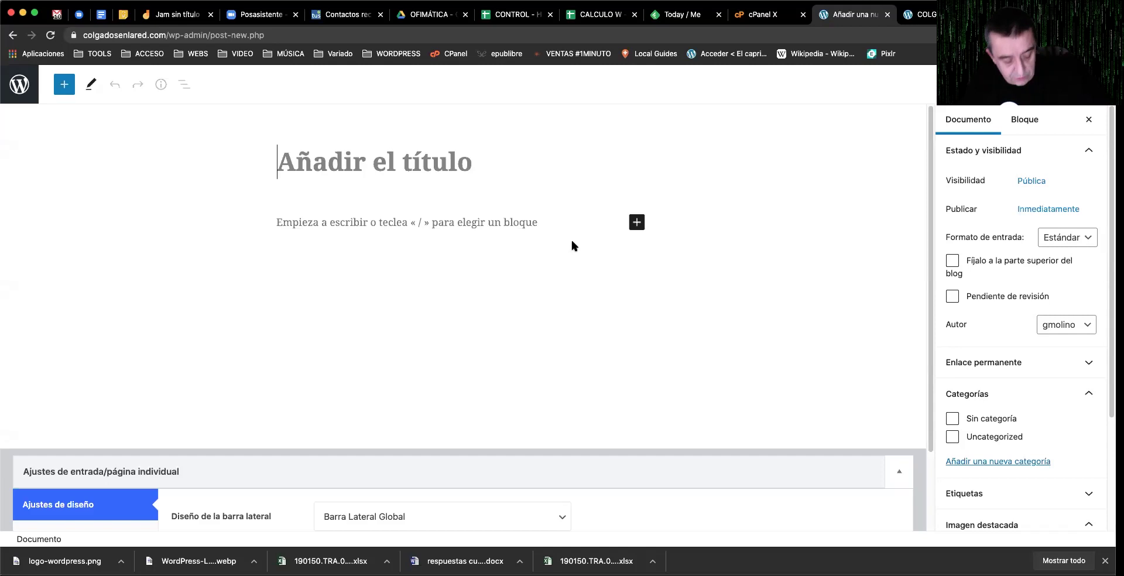
Step: Enter the title 'Merluza con salsa verde', correcting the typos along the way
text(R)
key(BackSpace)
text(Mery)
key(BackSpace)
text(luza con )
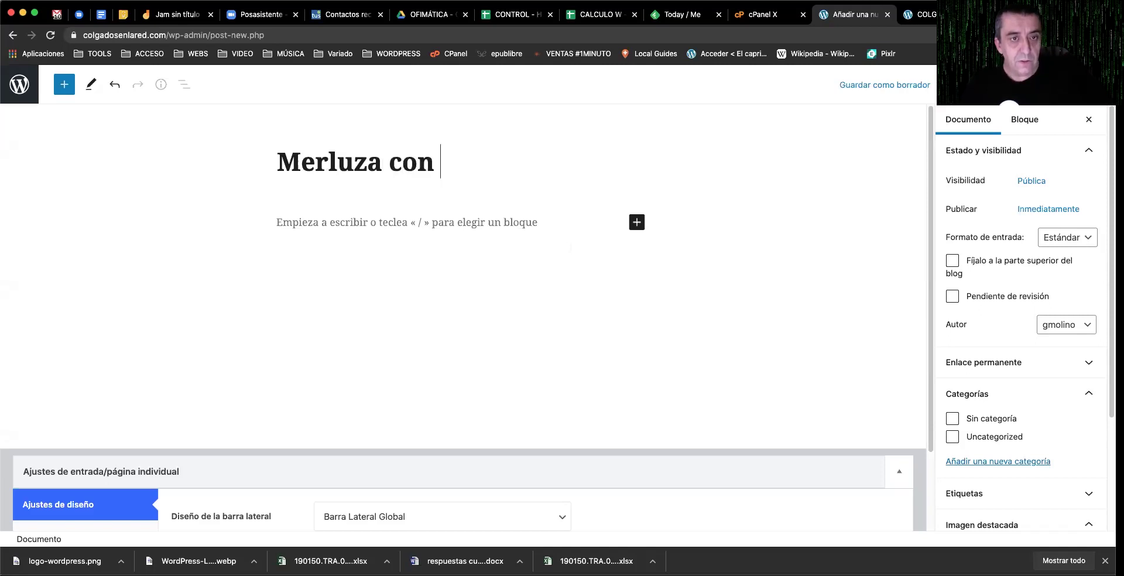
text(salsa be)
key(BackSpace)
key(BackSpace)
key(BackSpace)
text(b)
key(BackSpace)
text(verde)
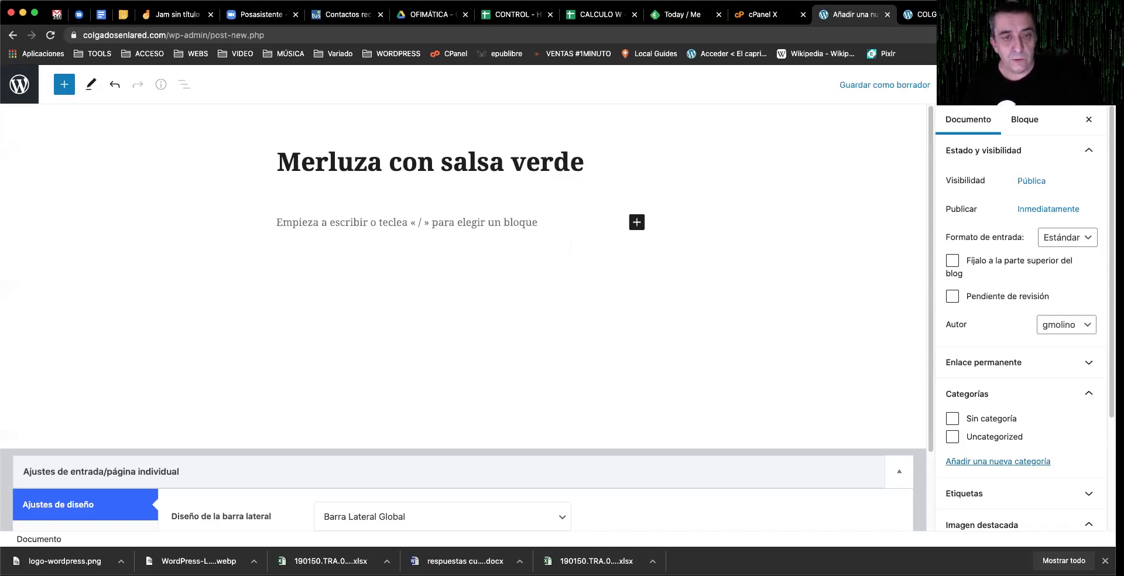
Step: Write the paragraphs 'Ingredientes:', '1 Kg merluza', 'Ajo' and 'Aceite', then open the block inserter
click(492, 217)
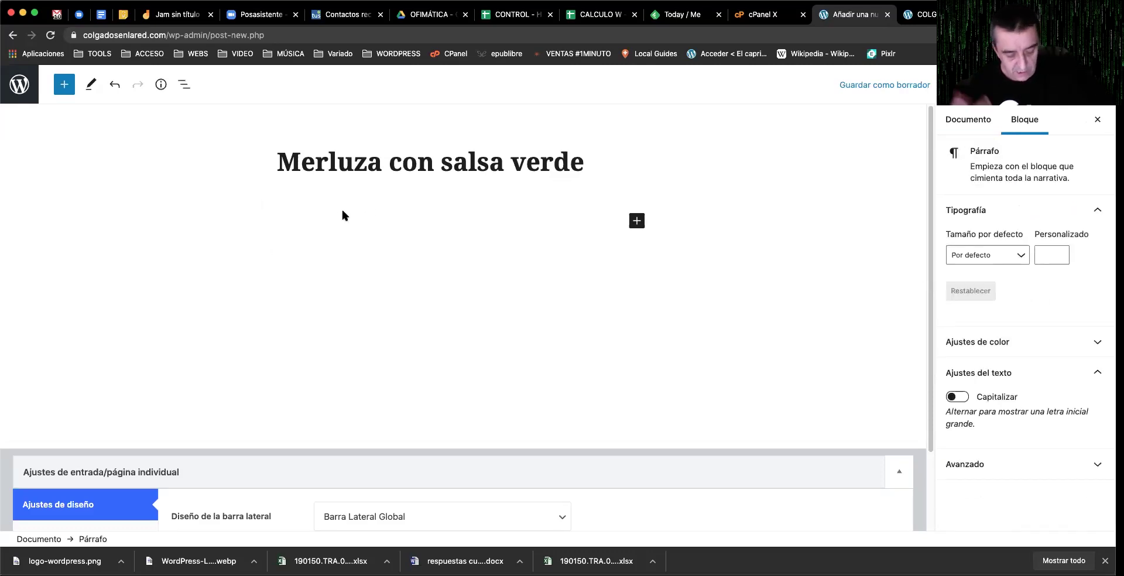
text(Ingredientes:)
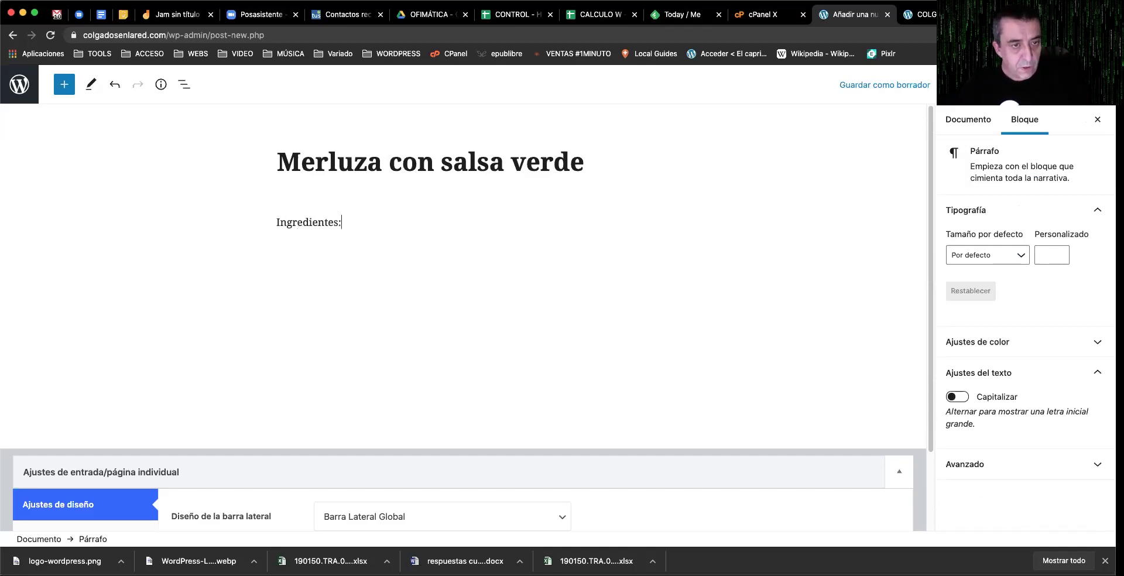
key(Return)
text(1 Kg m)
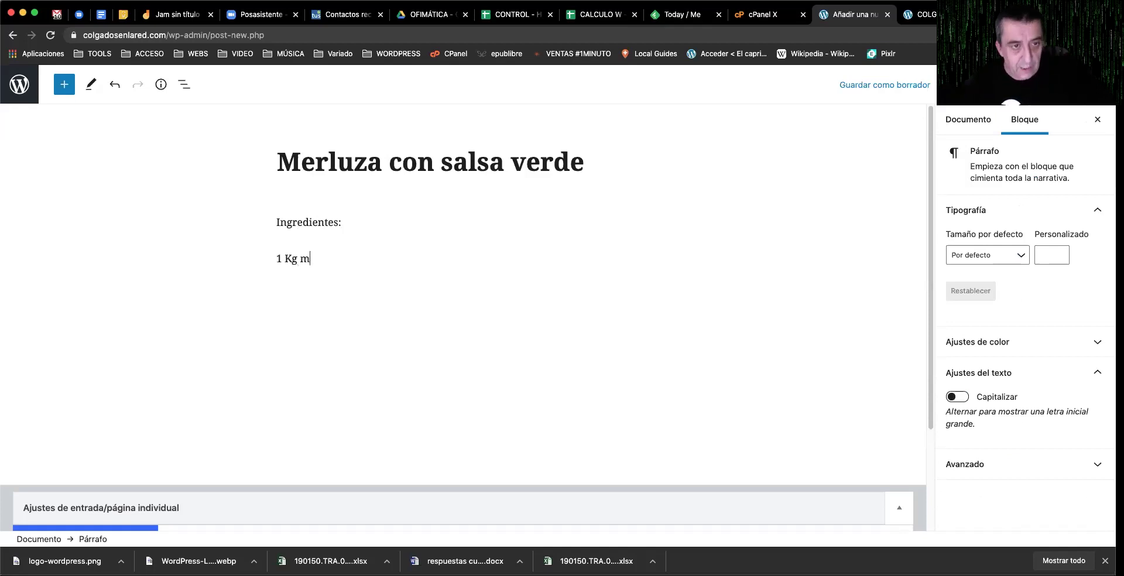
text(erluza)
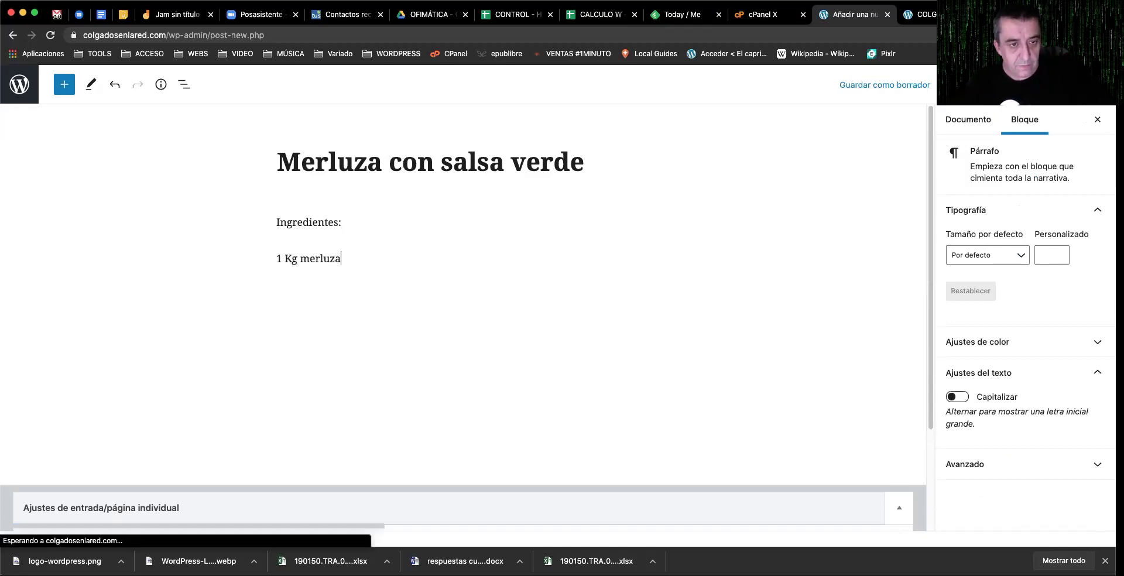
key(Return)
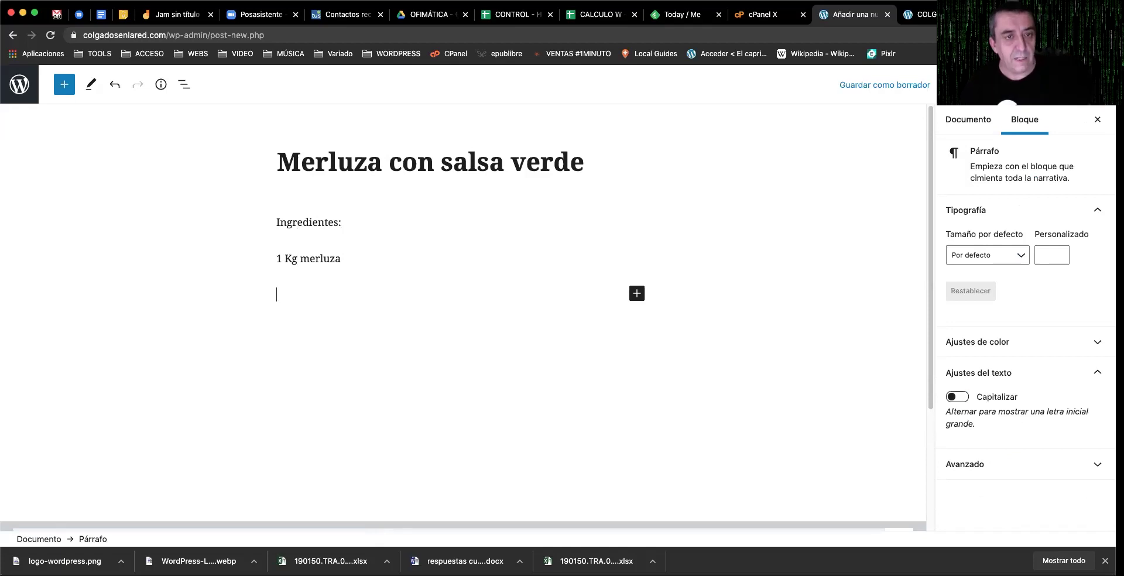
text(Ajo)
key(Return)
text(AS)
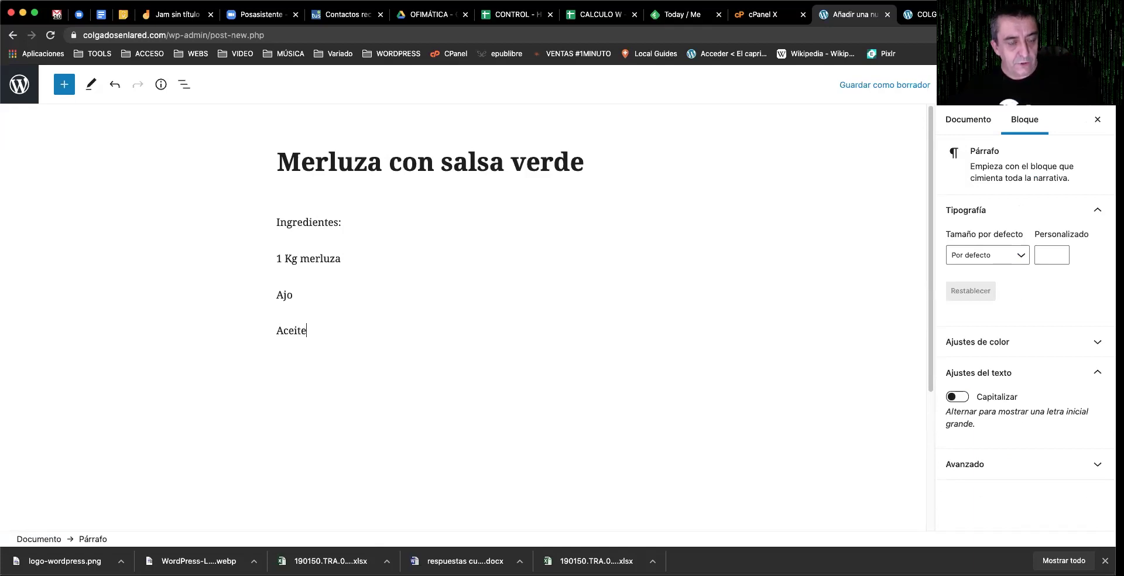
key(Return)
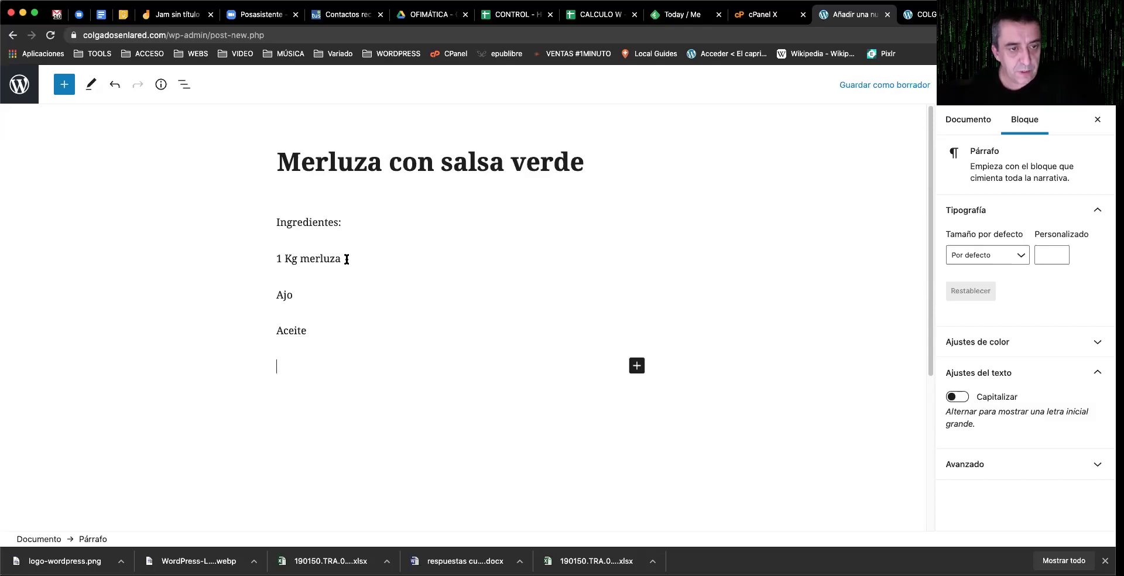
click(637, 368)
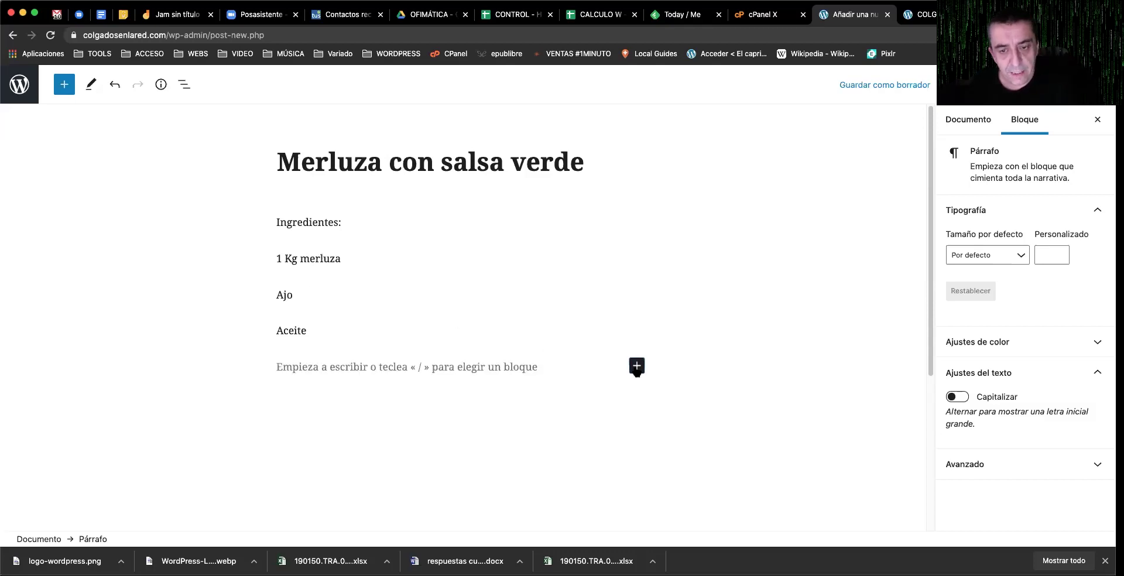
click(637, 367)
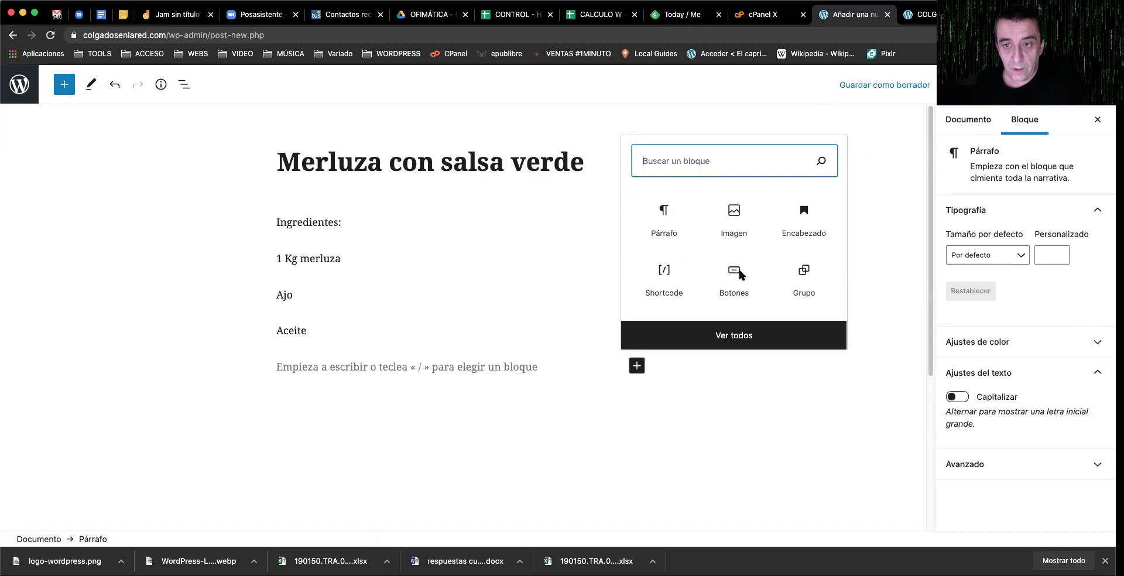
Step: Open the full block library with Ver todos and scroll through its block categories
click(756, 329)
scroll(151, 338, down, 5)
scroll(151, 338, down, 1)
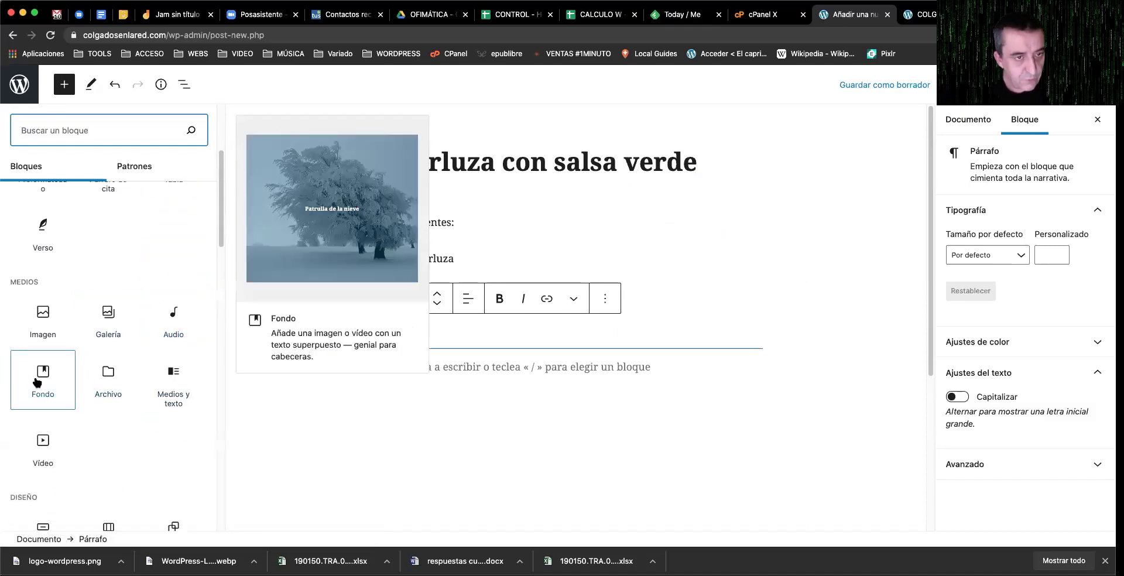
scroll(42, 443, down, 5)
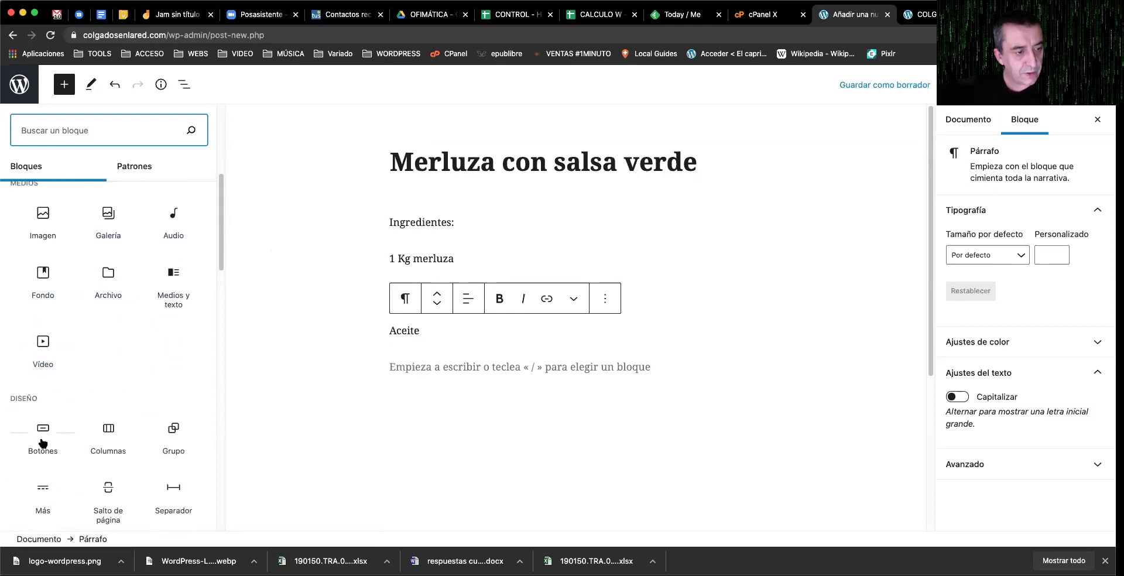
scroll(120, 415, down, 2)
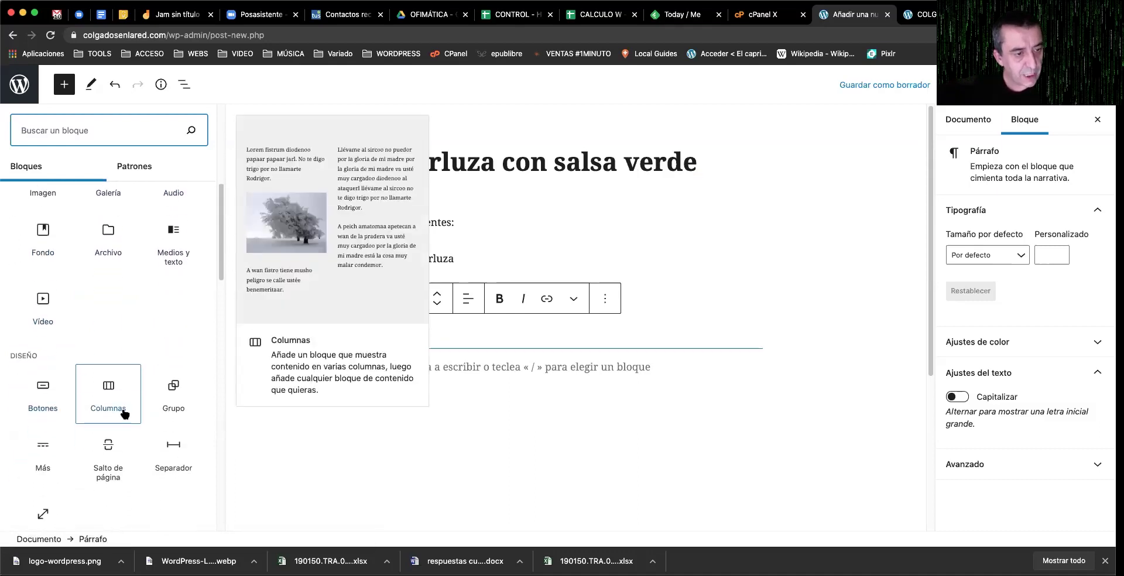
scroll(125, 415, down, 2)
scroll(147, 443, down, 5)
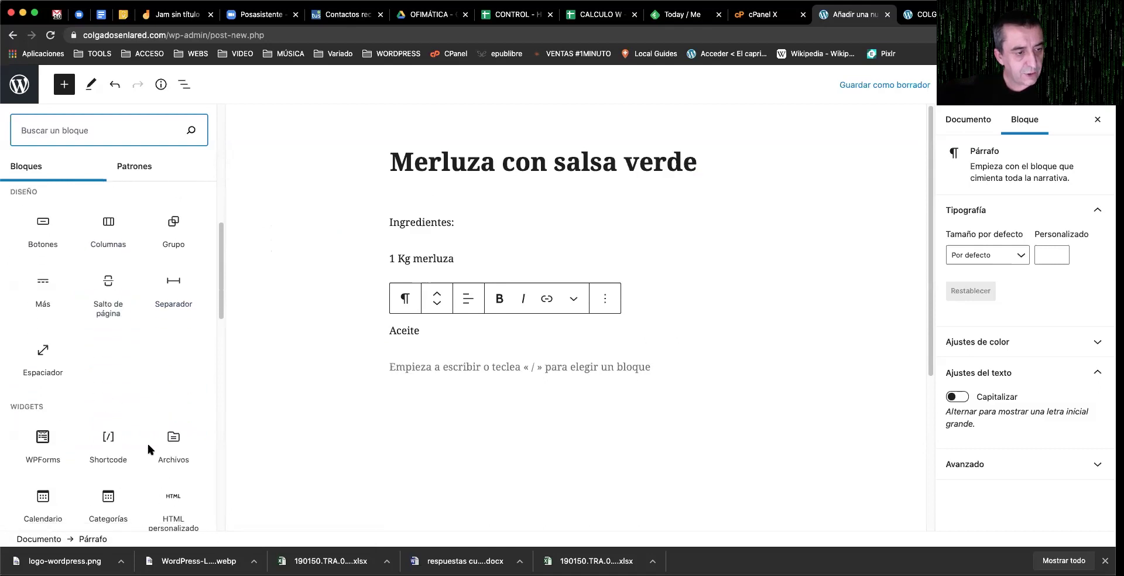
scroll(148, 446, down, 7)
scroll(148, 449, down, 4)
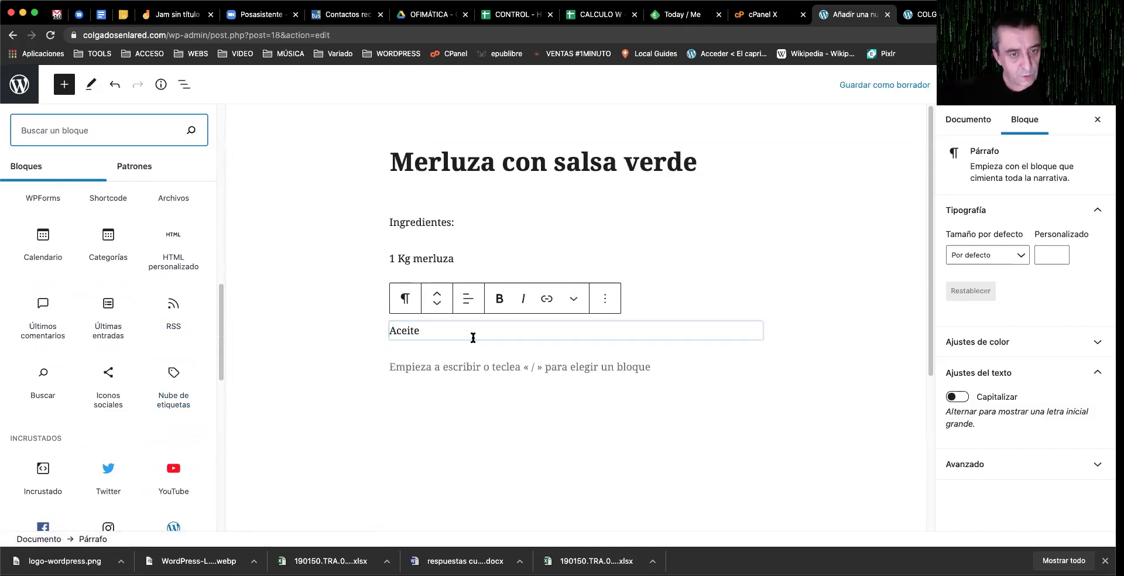
mouse_move(174, 470)
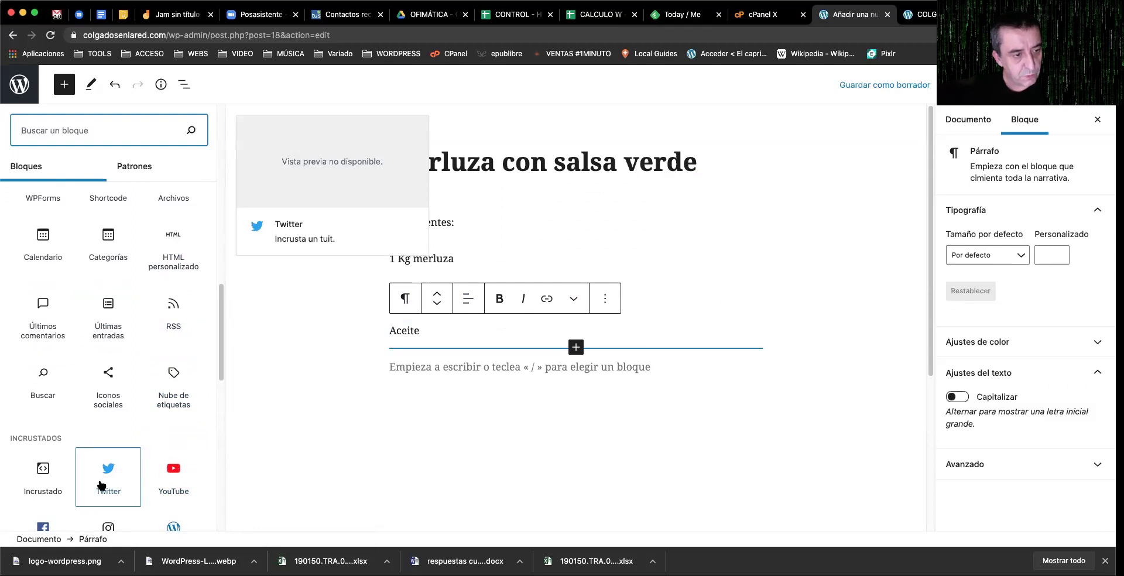
scroll(103, 477, down, 3)
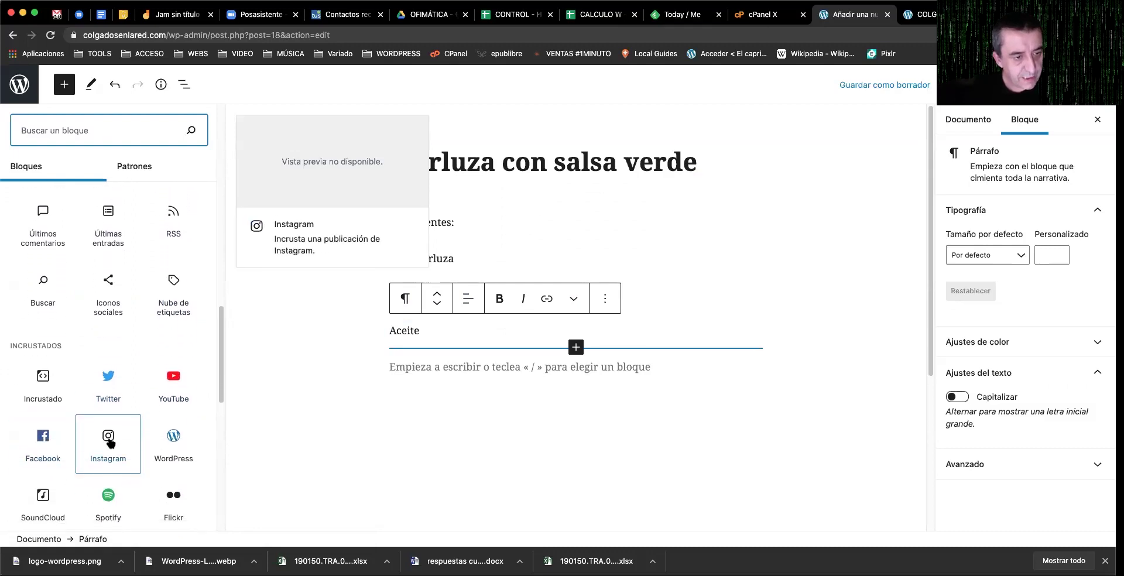
scroll(106, 436, down, 6)
scroll(112, 351, down, 4)
scroll(117, 384, down, 6)
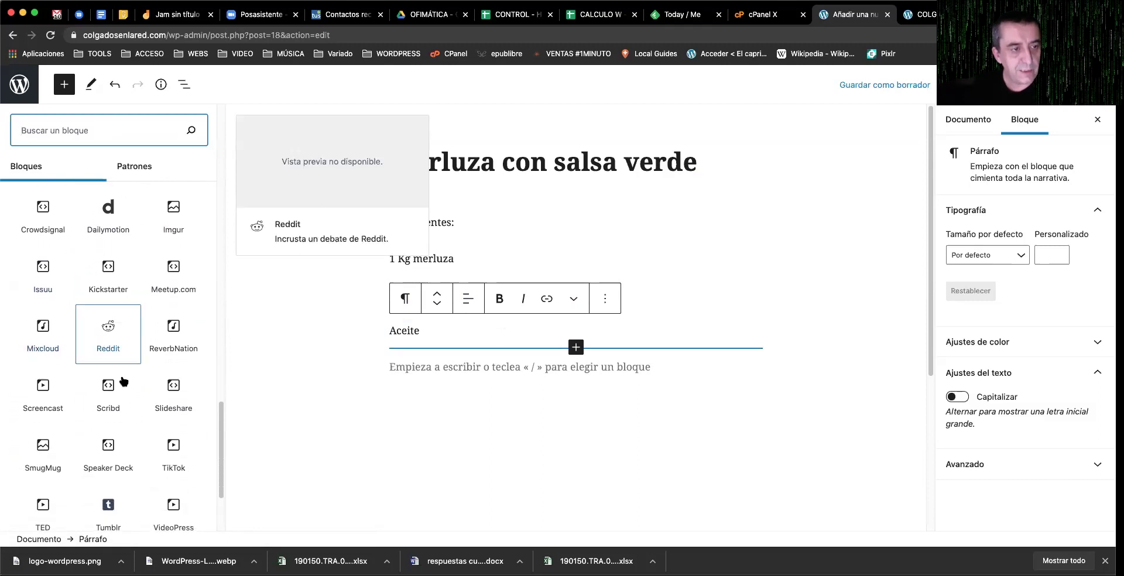
scroll(114, 362, up, 20)
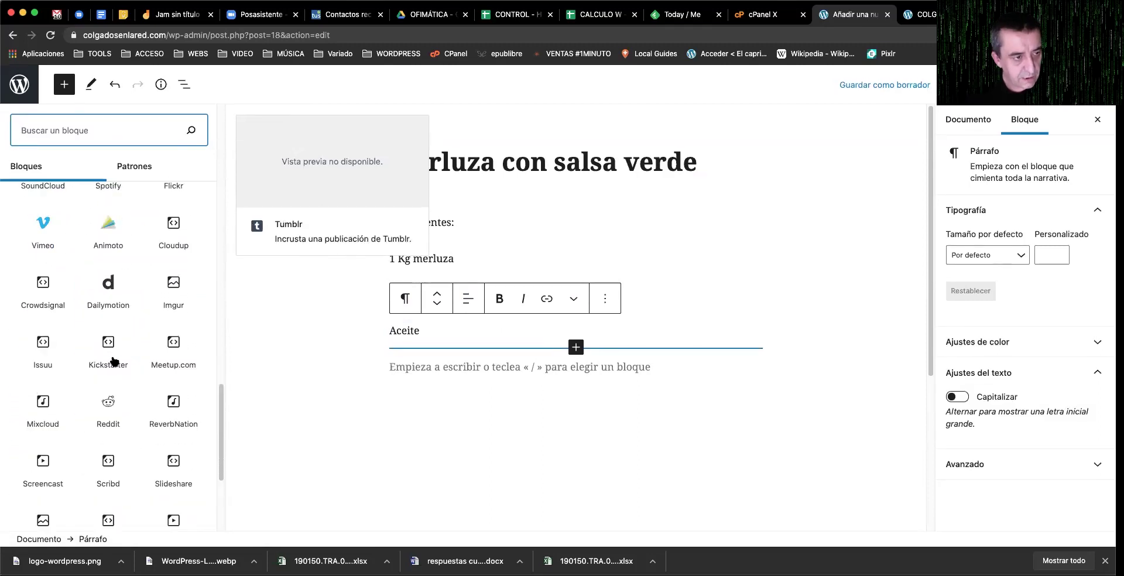
scroll(112, 358, up, 10)
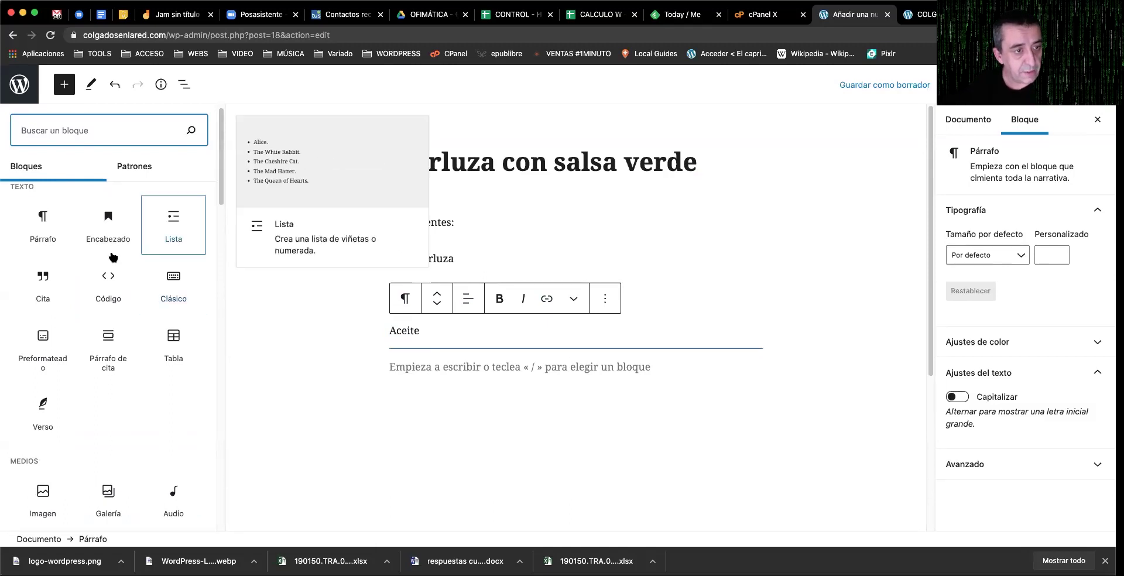
scroll(88, 258, up, 1)
scroll(44, 328, down, 3)
Step: Add an Image block showing the snowy mountain photo mt-sample-background.jpg from the media library
click(42, 342)
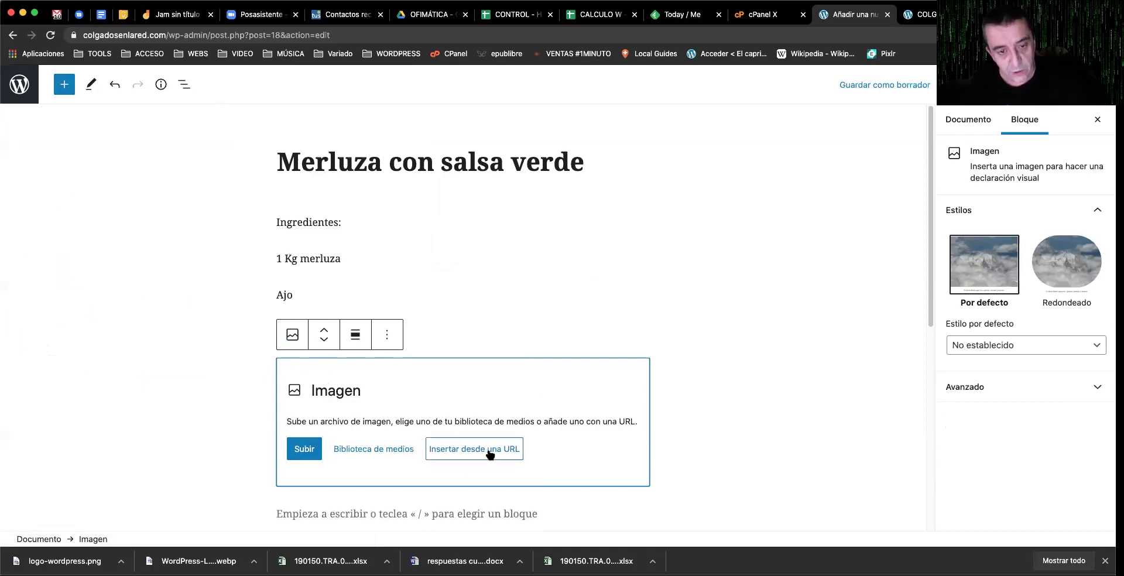
click(372, 450)
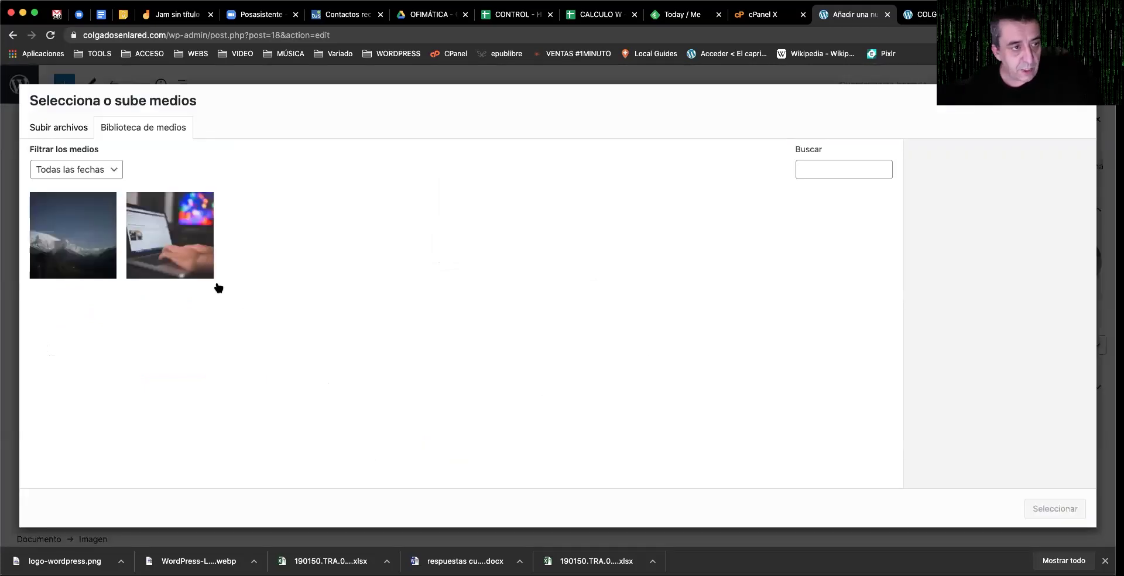
click(63, 215)
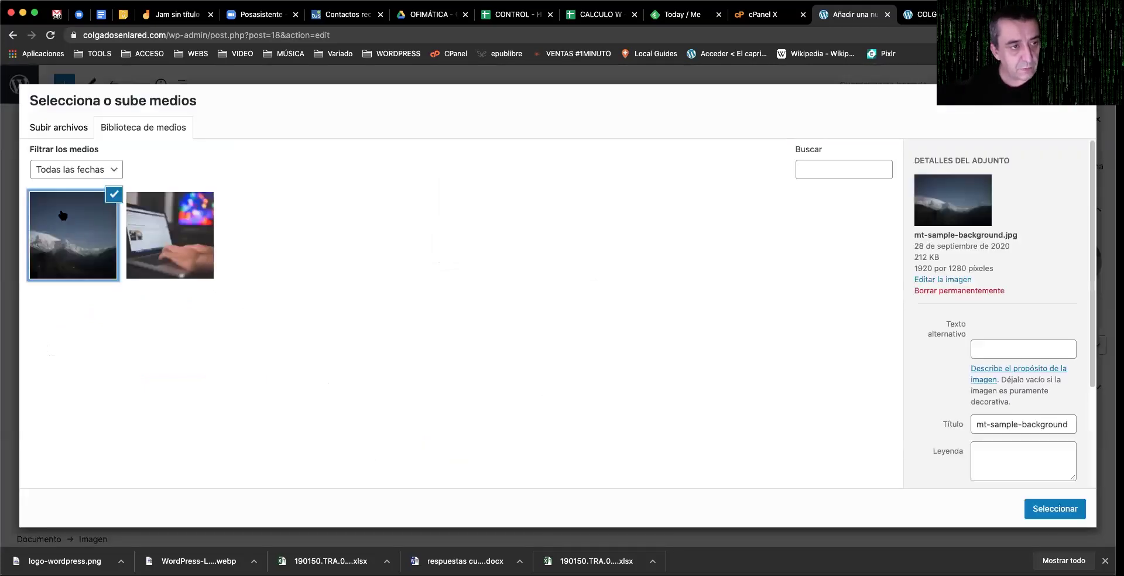
click(1033, 508)
scroll(665, 459, down, 5)
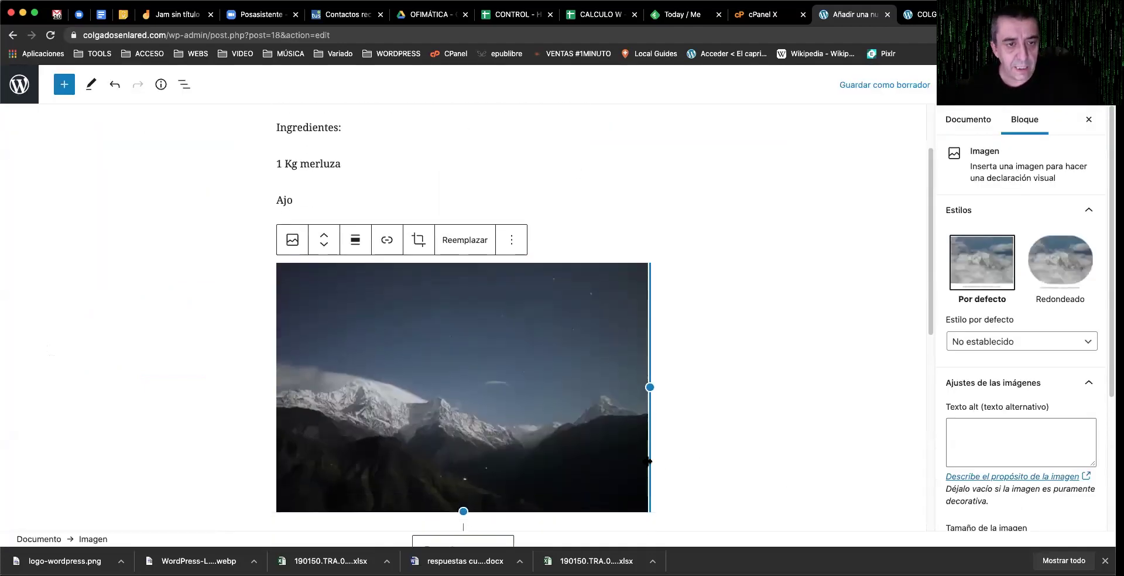
Step: Resize the mountain photo, try center and right alignment, then set it to Ancho completo
drag(650, 290, 527, 281)
drag(639, 315, 716, 335)
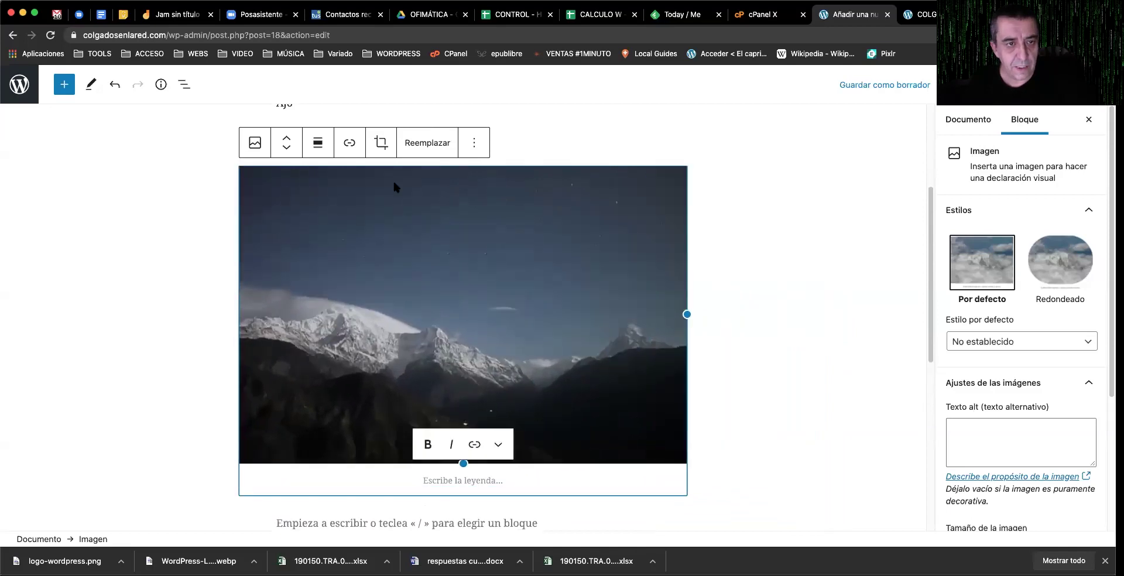
click(316, 146)
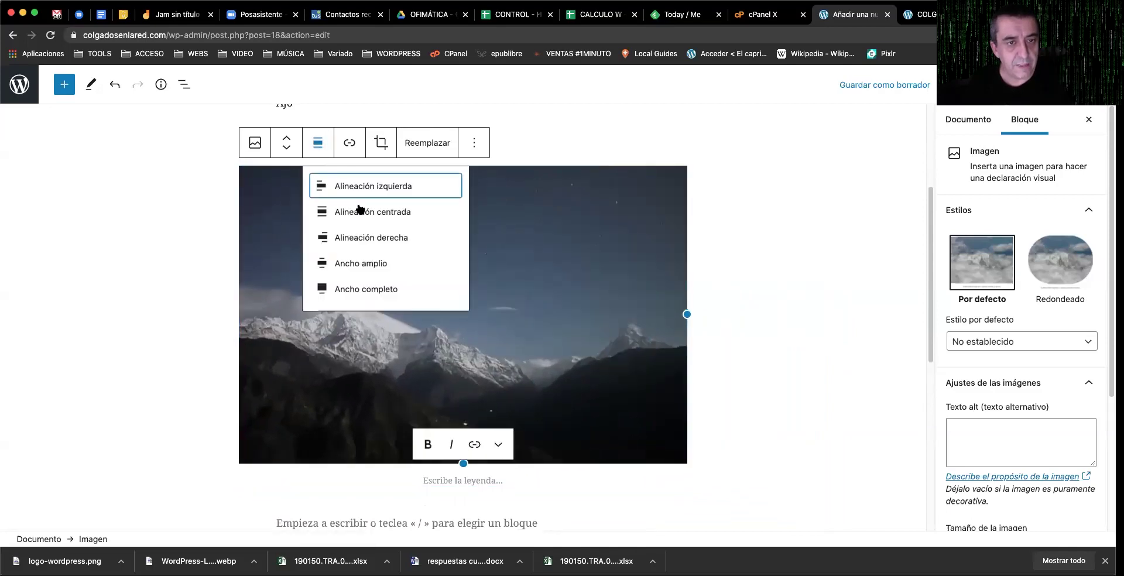
click(390, 212)
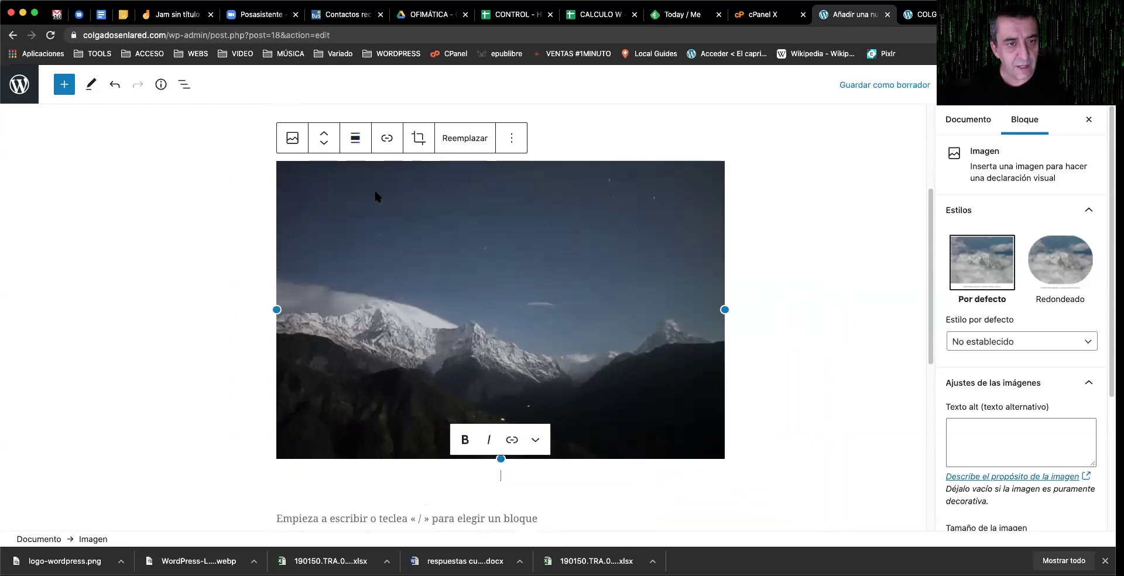
click(358, 145)
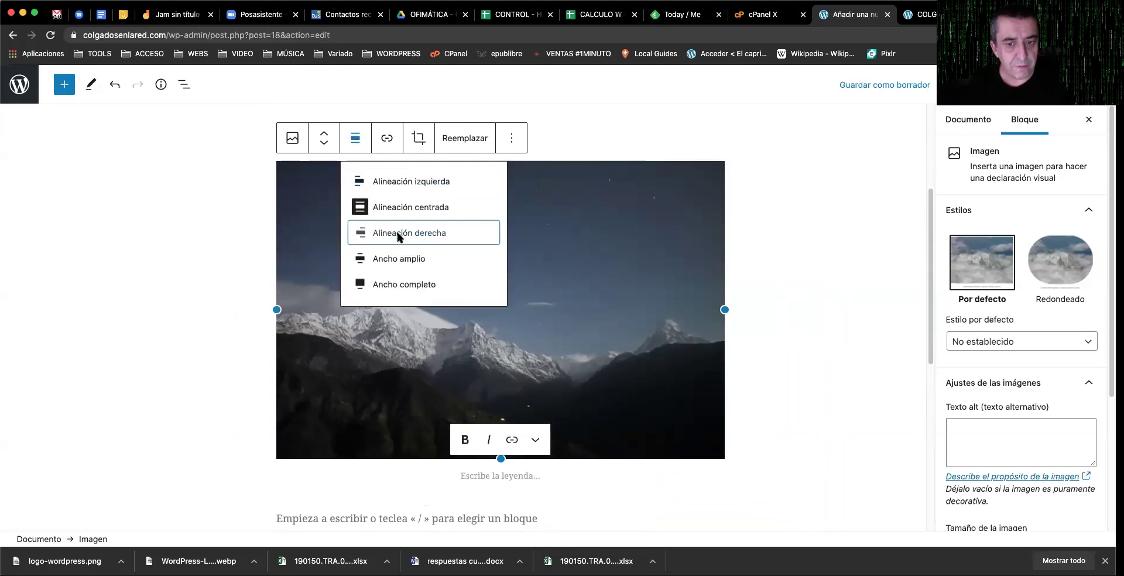
click(397, 234)
click(277, 148)
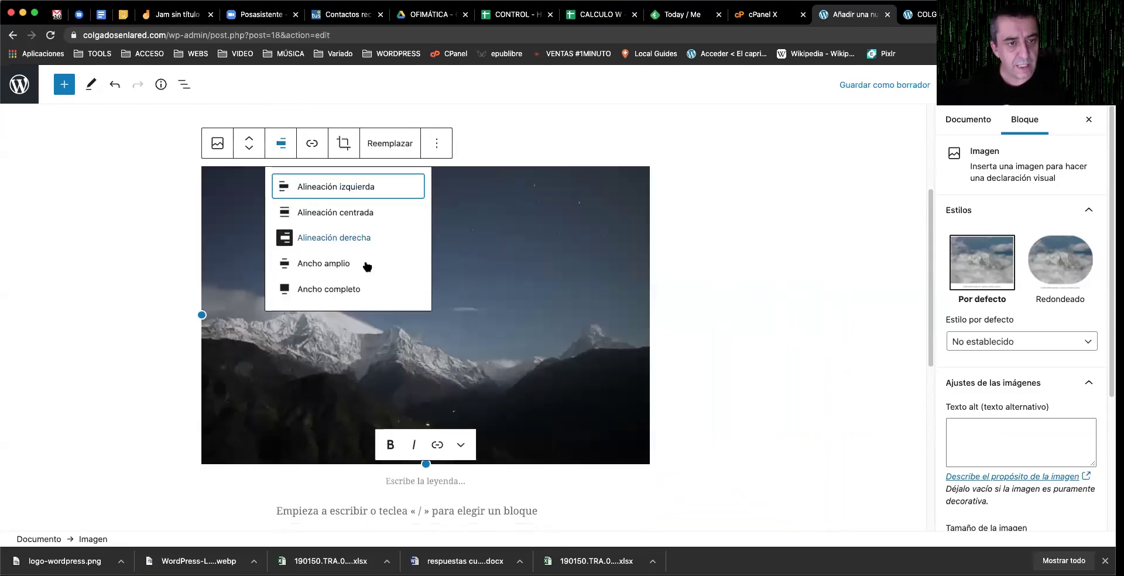
click(350, 288)
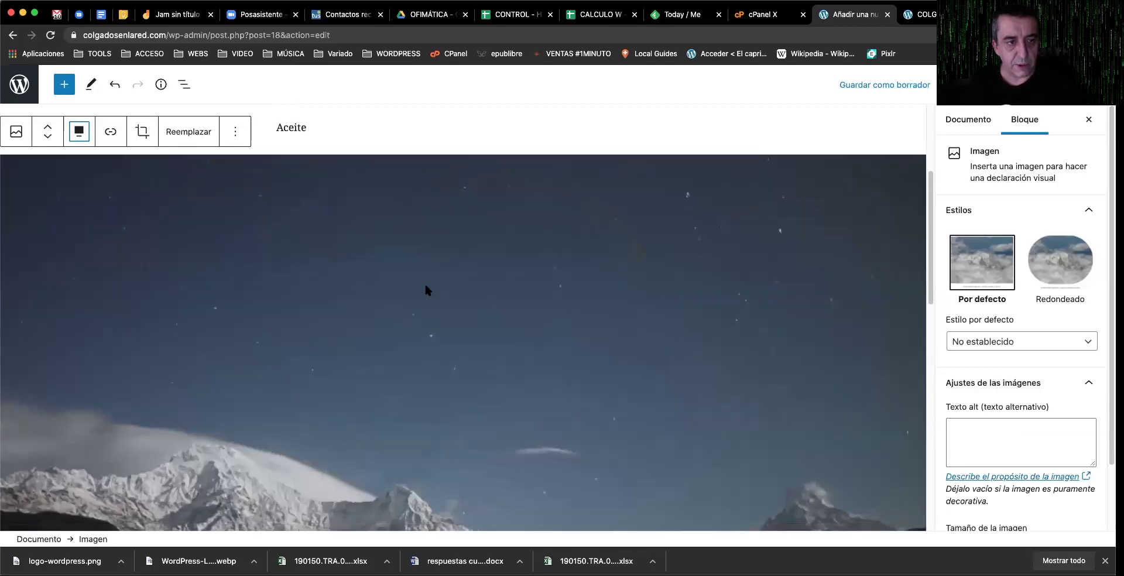
Step: Place the cursor in the empty paragraph below the full-width image
scroll(426, 285, down, 5)
scroll(425, 288, down, 7)
scroll(368, 280, up, 3)
scroll(368, 280, up, 10)
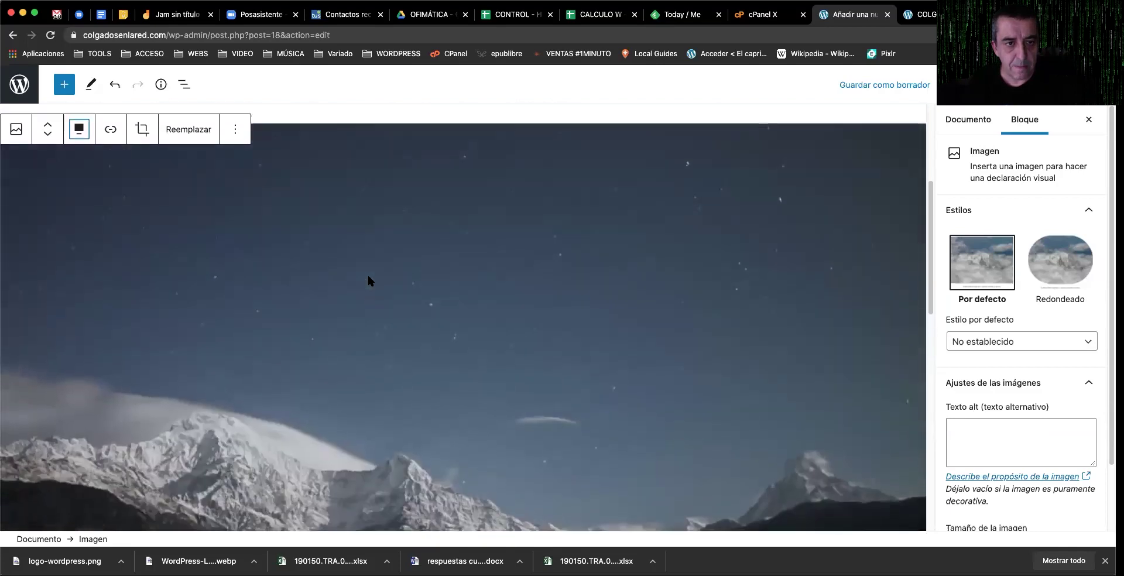
scroll(368, 280, down, 10)
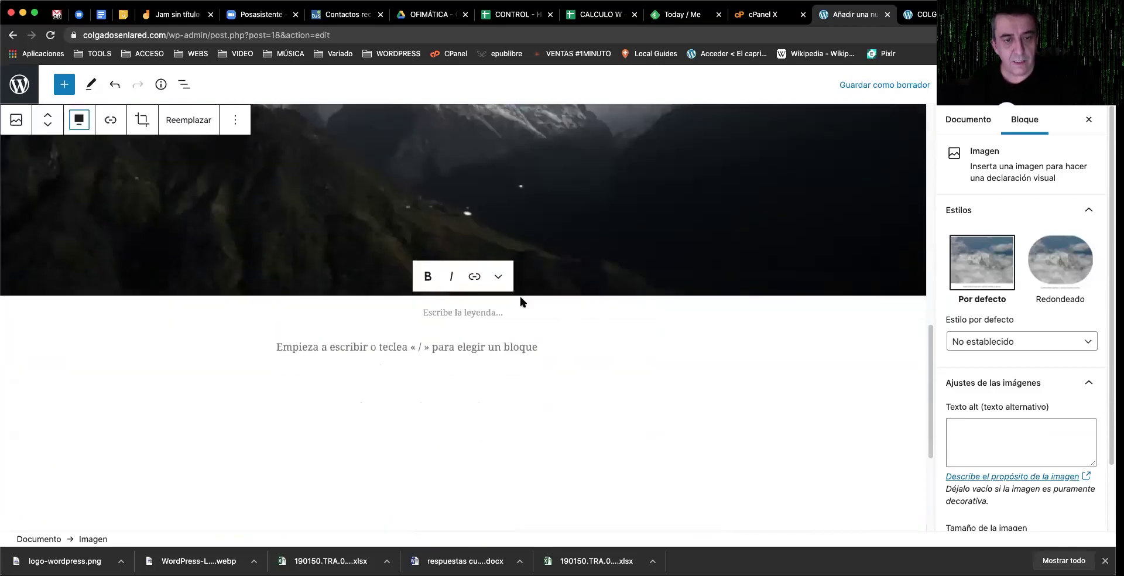
click(443, 345)
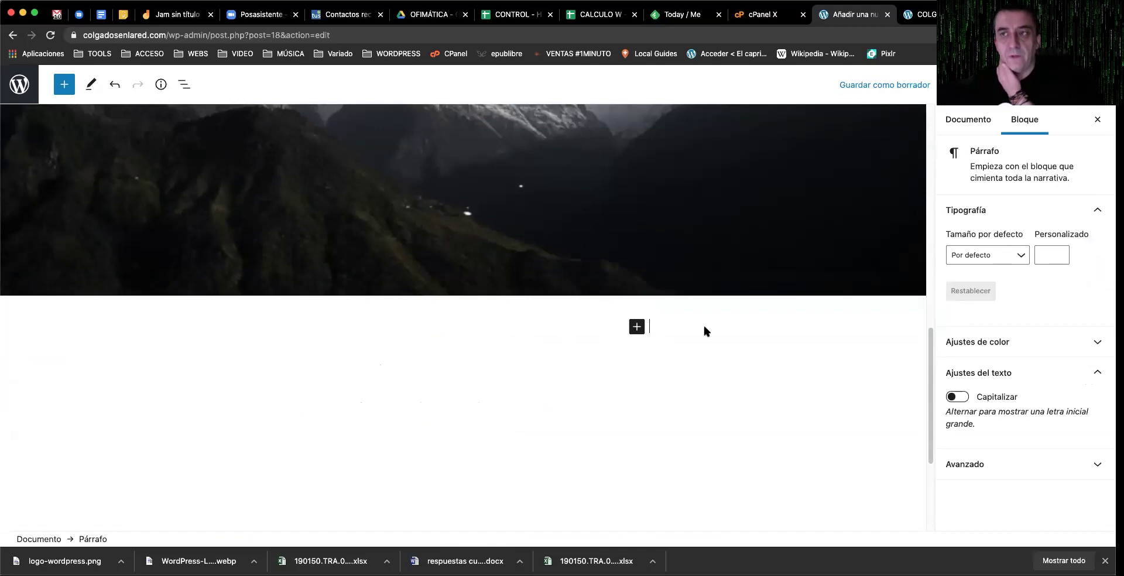
Step: Go to YouTube in another tab and open the 'Barbados, la próxima república' video
key(ctrl+Tab)
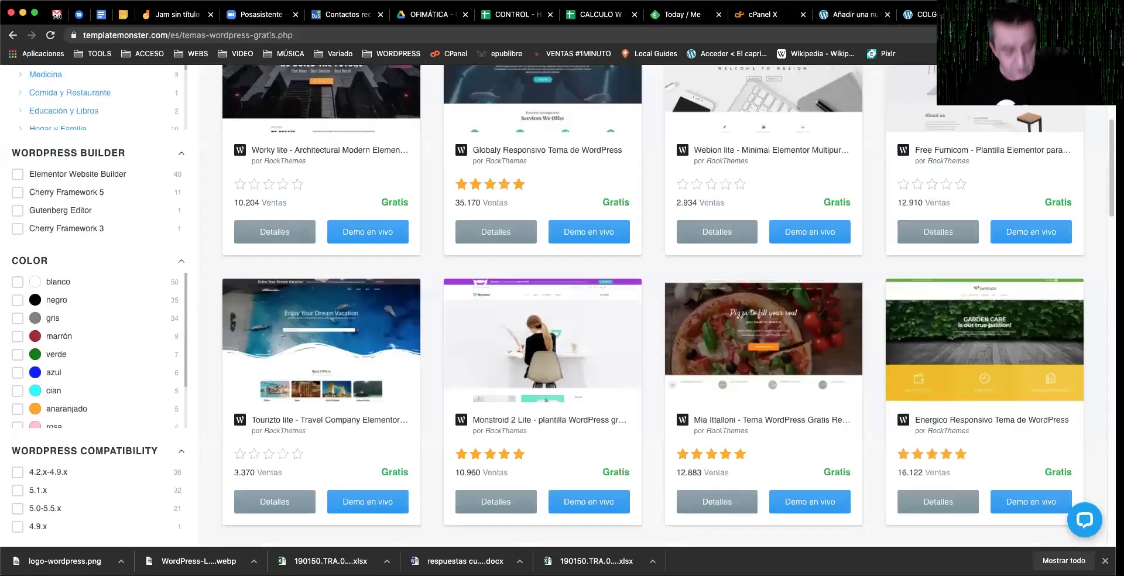
click(483, 34)
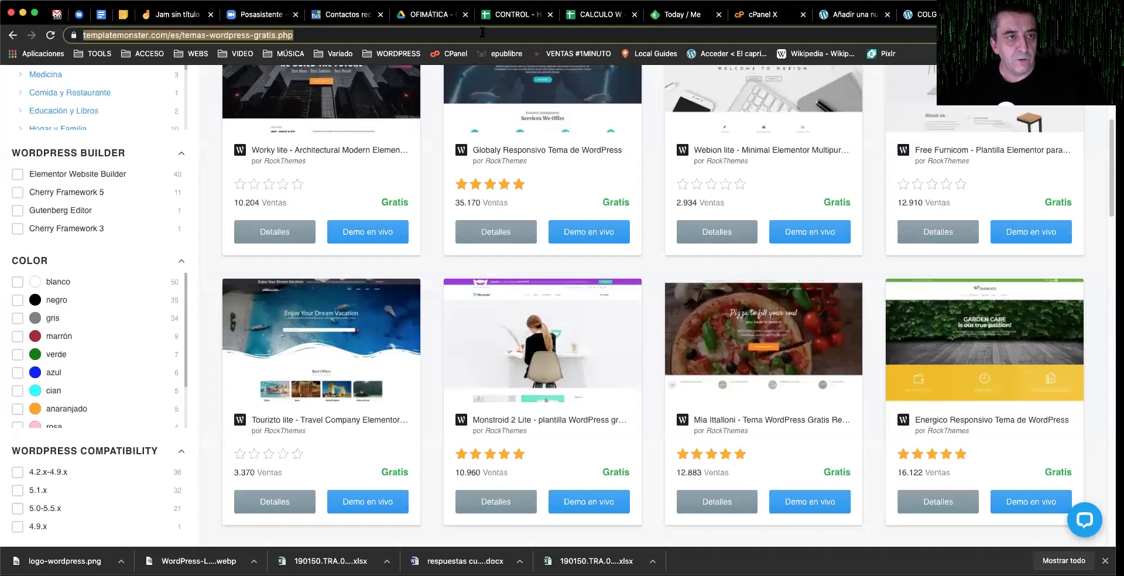
text(y)
key(Return)
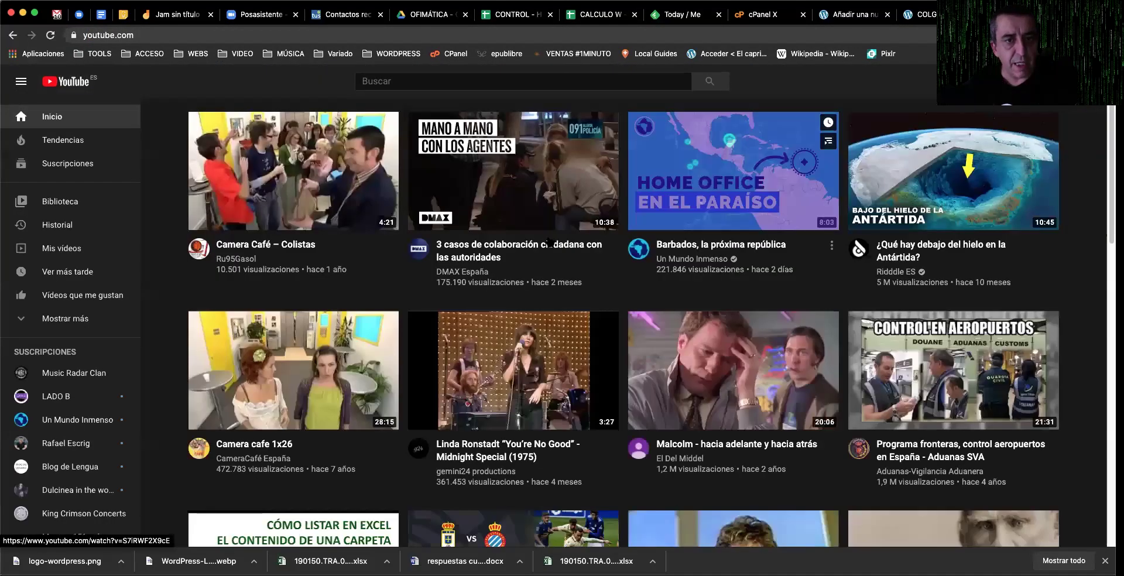
click(768, 171)
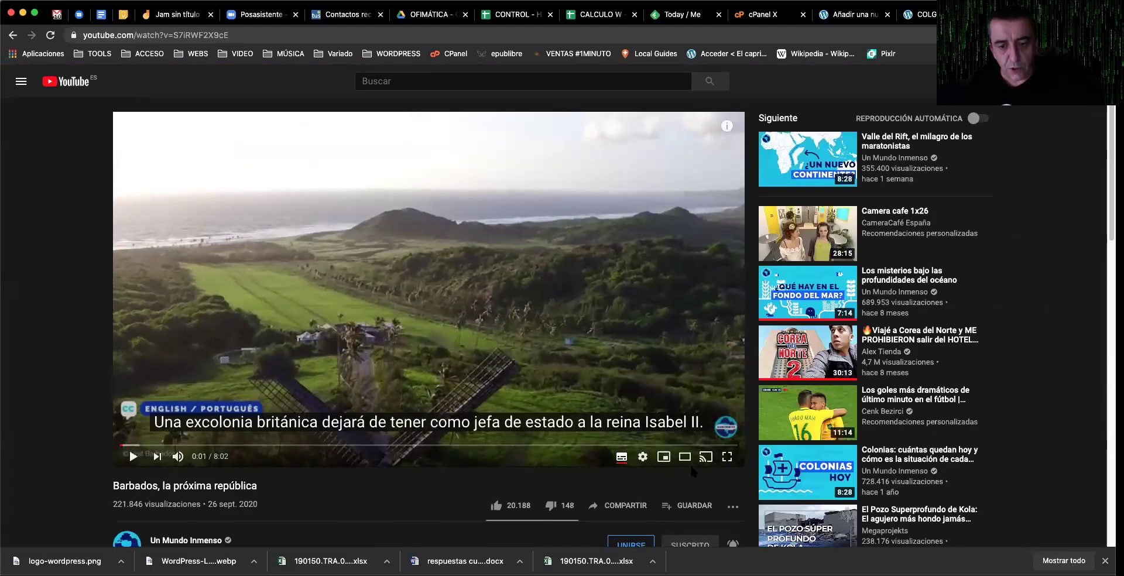
Step: Copy the video's share link and return to the WordPress editor tab
scroll(690, 463, down, 1)
scroll(652, 459, down, 1)
click(637, 432)
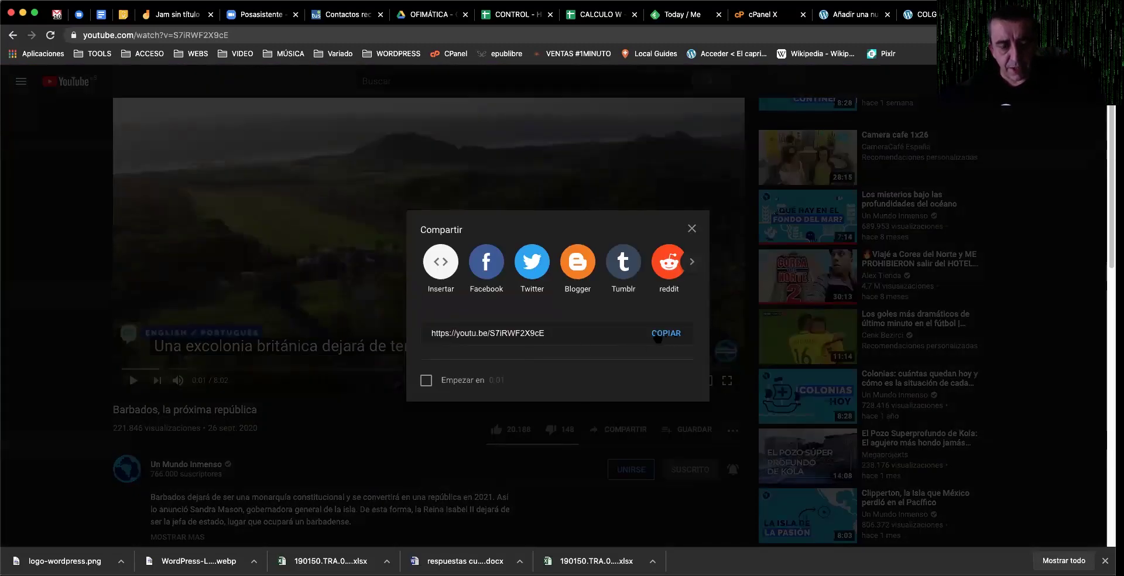
click(663, 335)
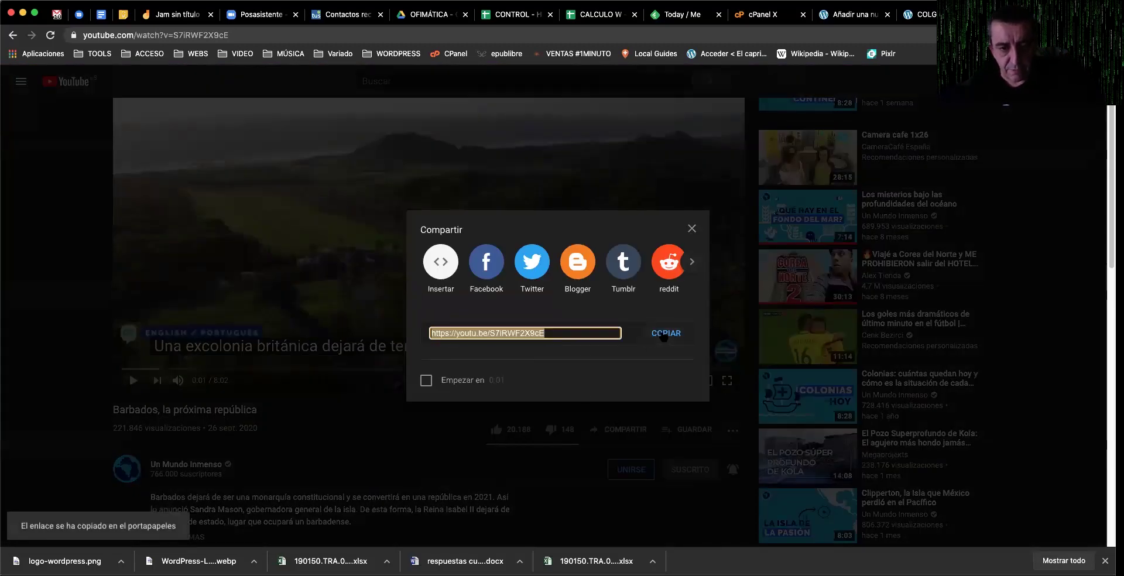
click(692, 228)
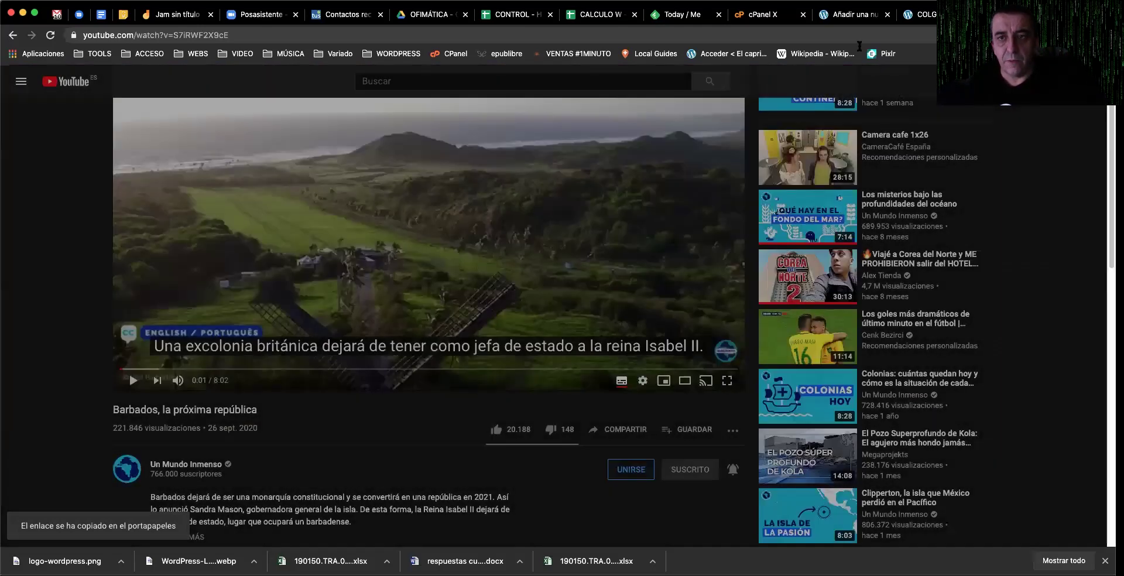
key(ctrl+shift+Tab)
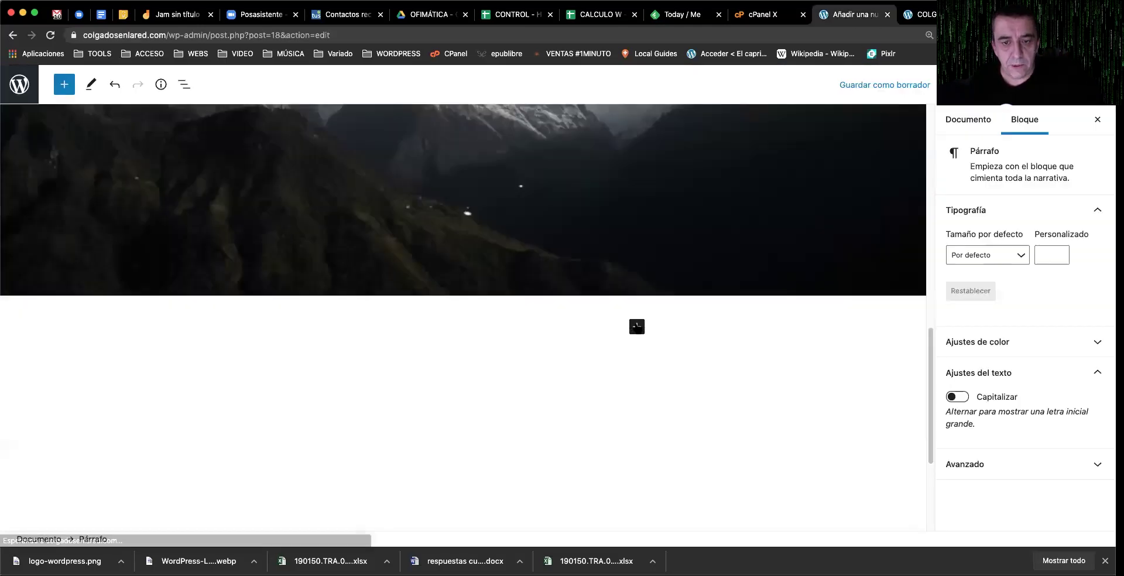
Step: Add a YouTube block below the photo and embed the pasted Barbados video link
click(637, 327)
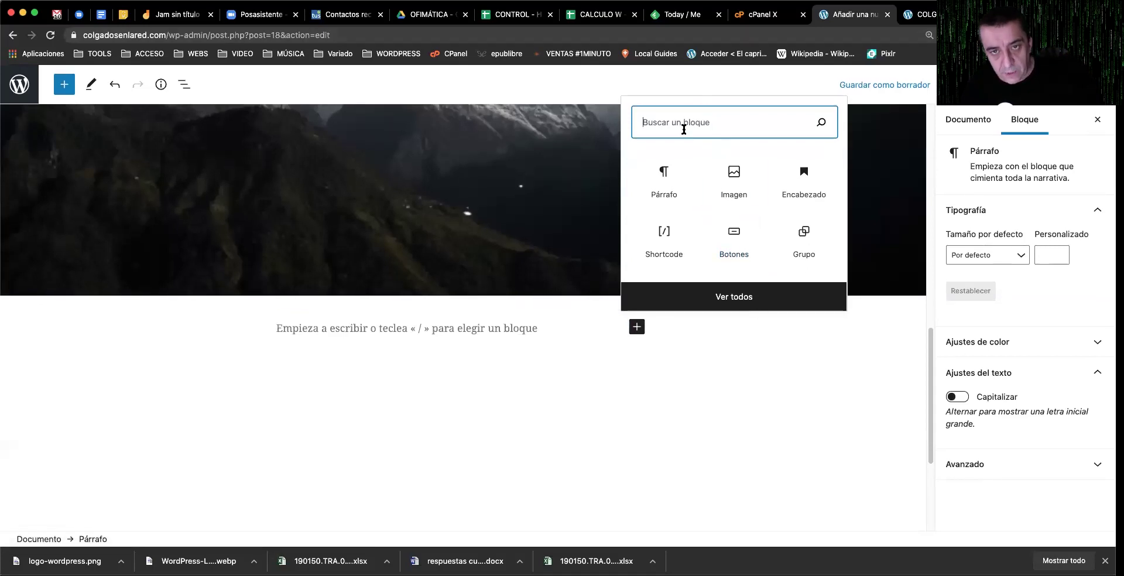
text(y)
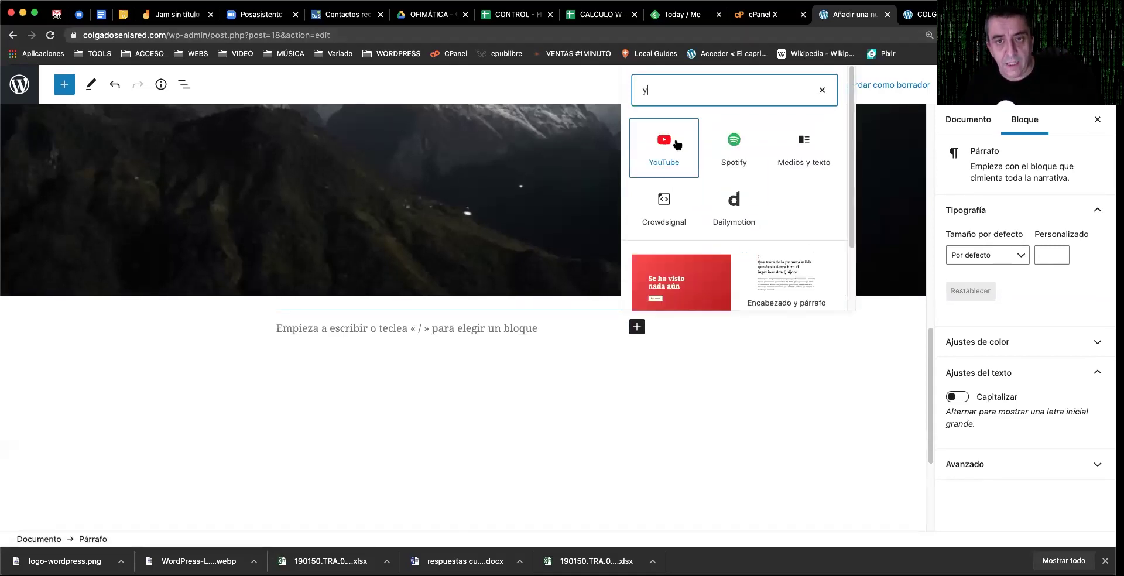
click(677, 144)
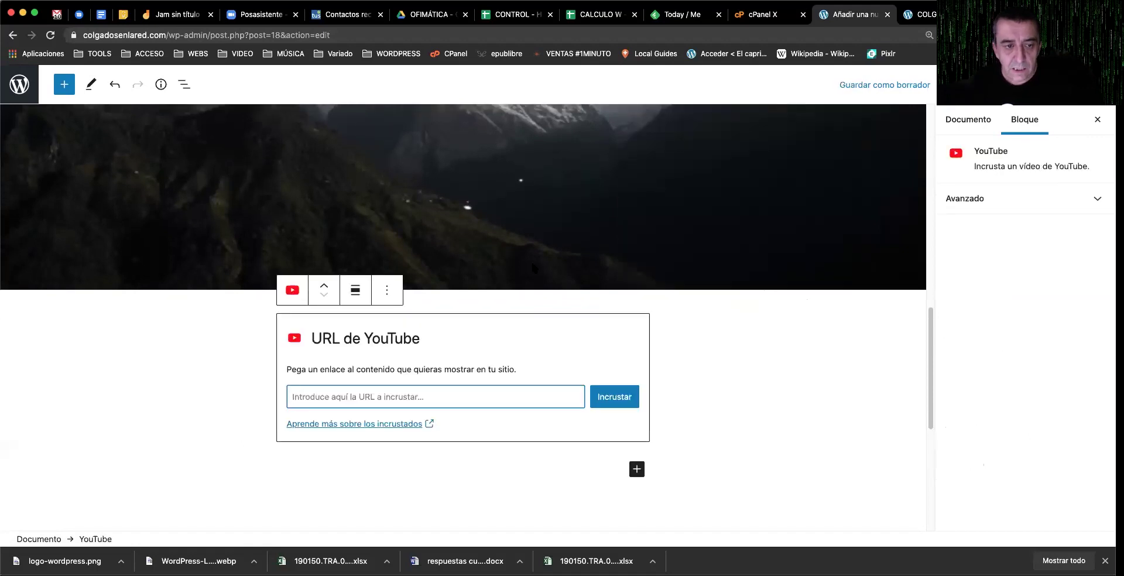
text(https://youtu.be/J7iRWF2X9cE)
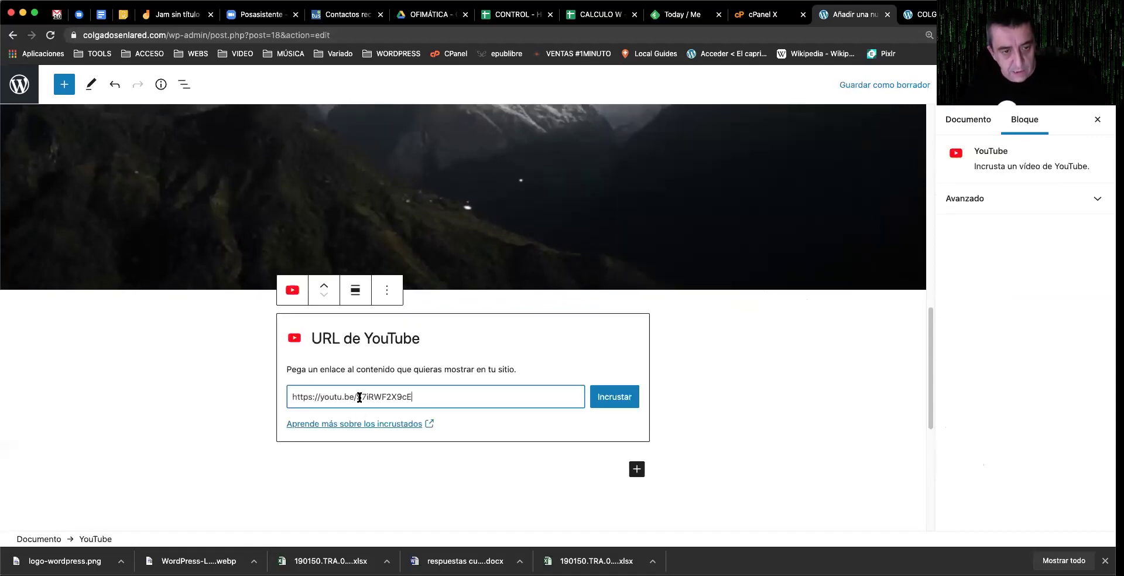
click(602, 397)
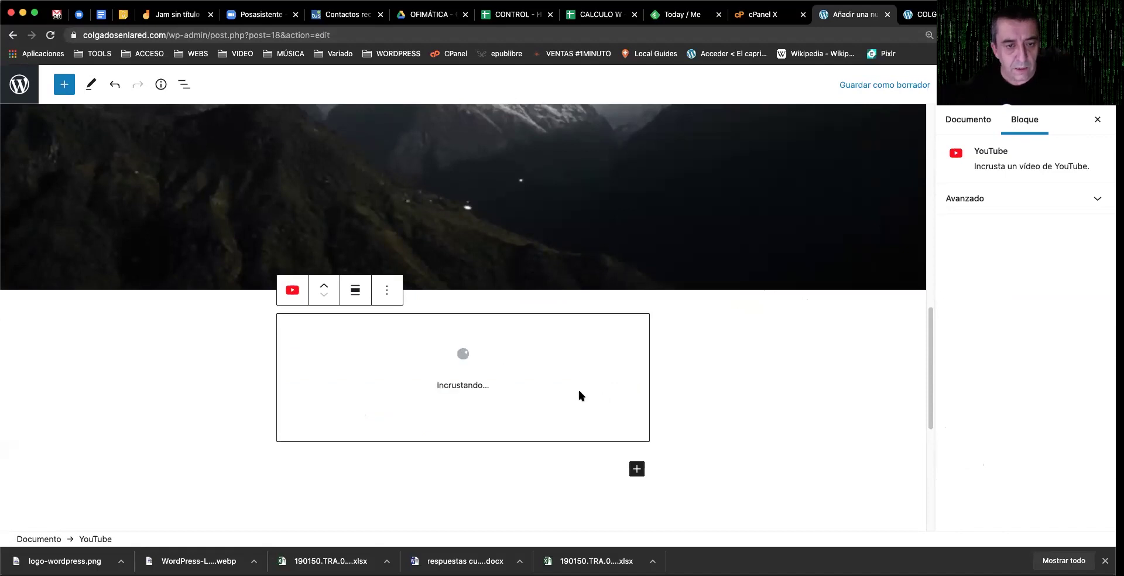
scroll(728, 417, down, 3)
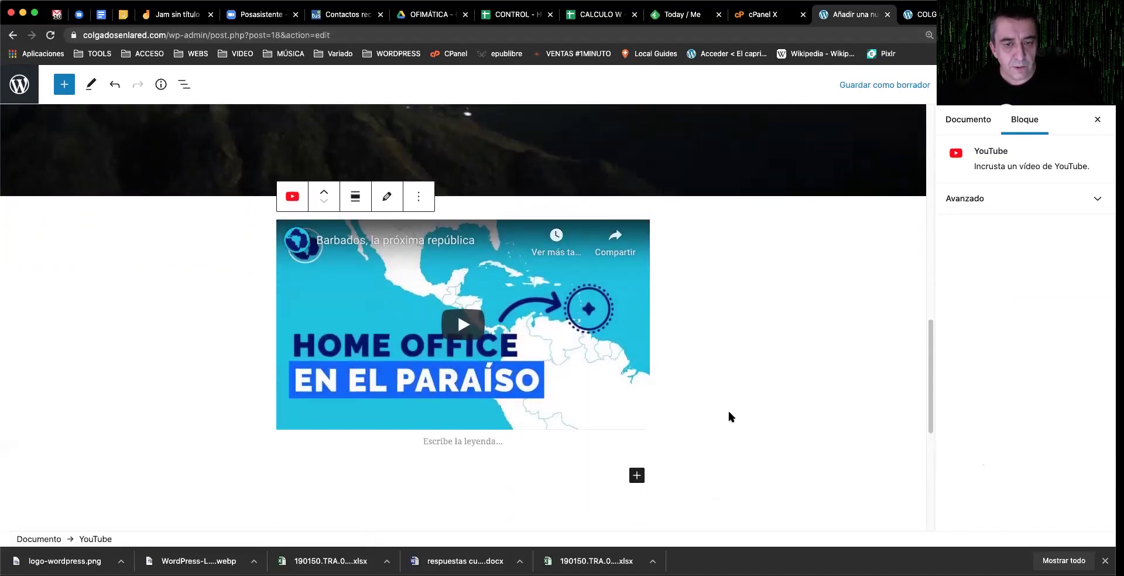
Step: Set the YouTube embed's alignment to Ancho completo
click(363, 205)
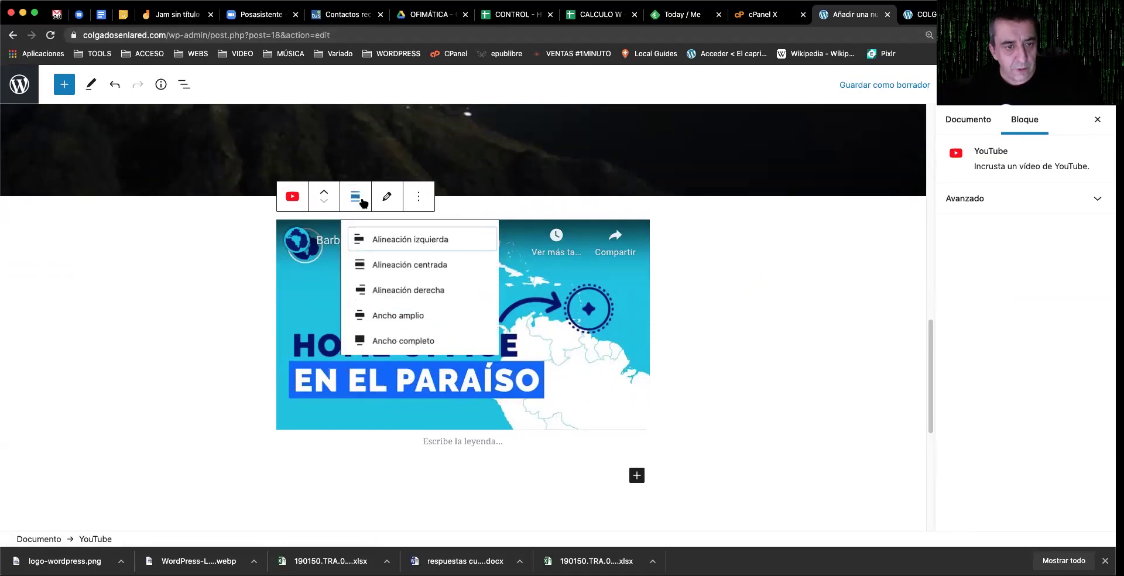
click(413, 344)
scroll(412, 344, down, 3)
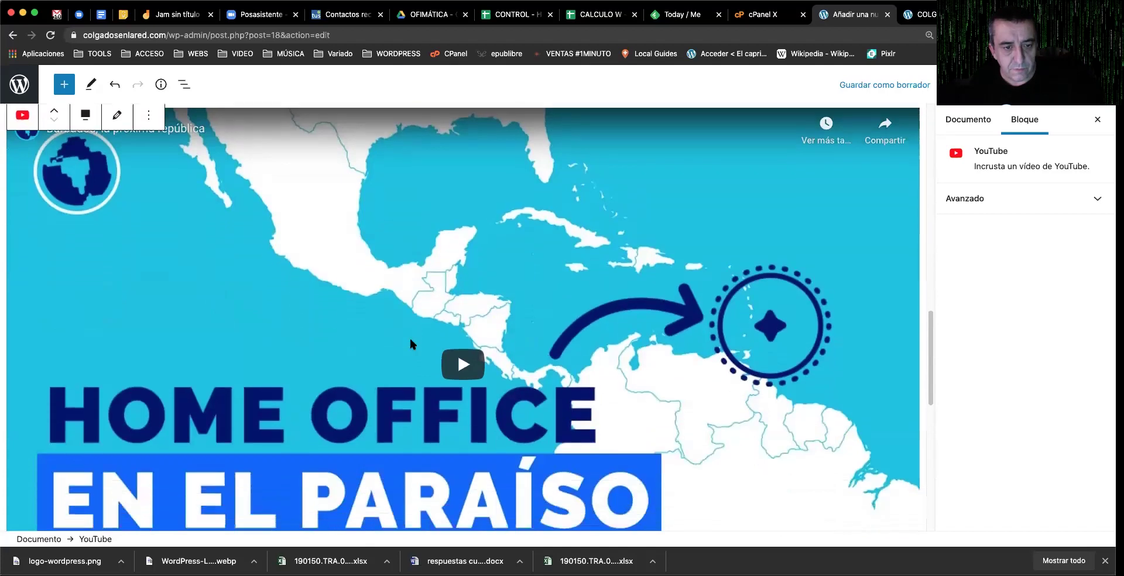
scroll(410, 344, down, 1)
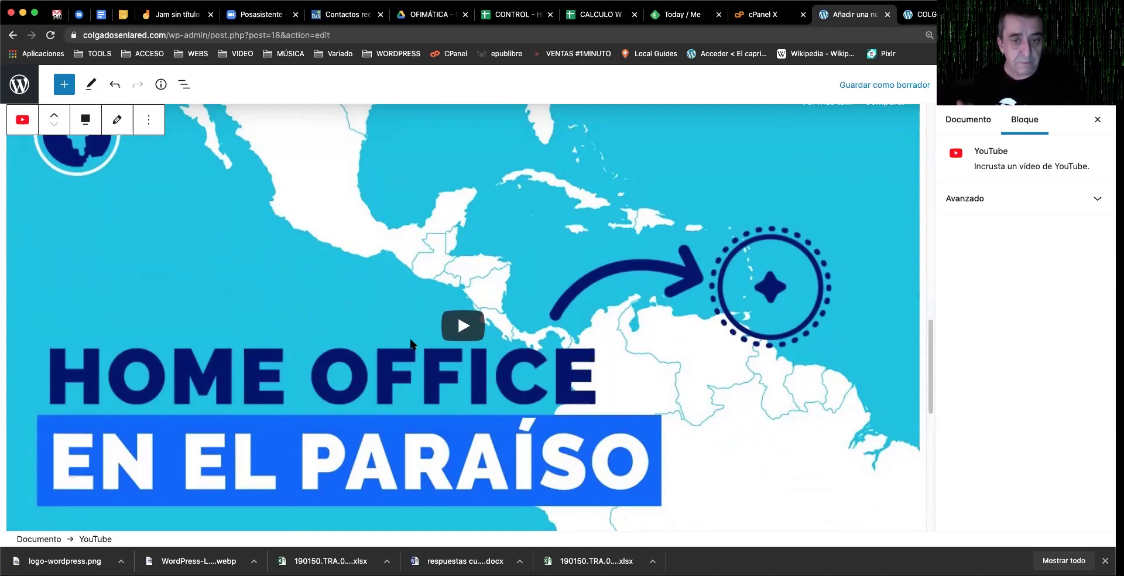
scroll(374, 316, down, 5)
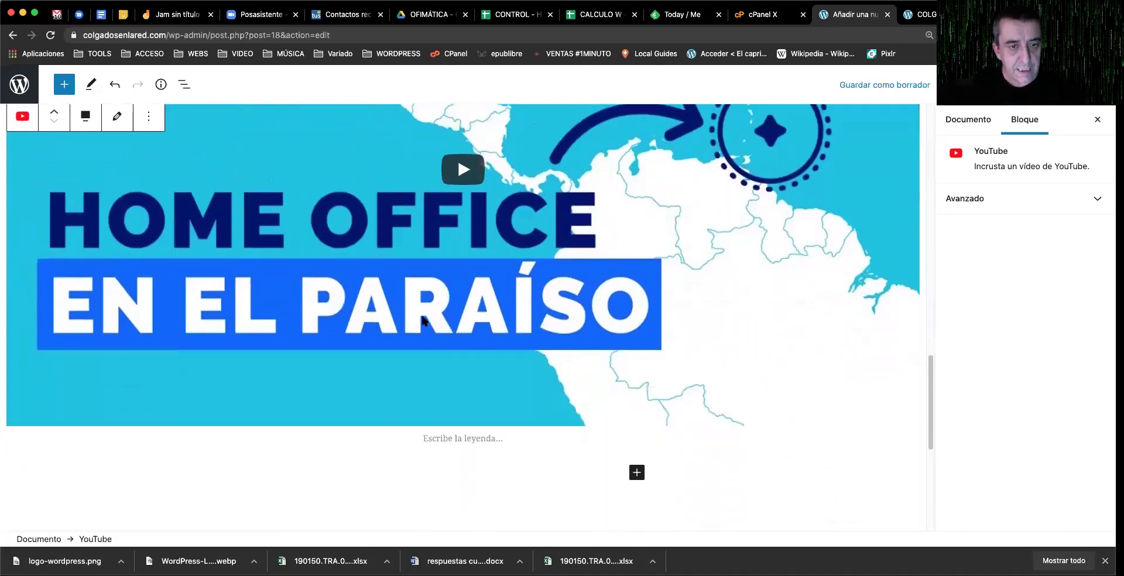
Step: Add a Botones block labelled 'Clic aquí para descargar' and set its text color to red
click(637, 329)
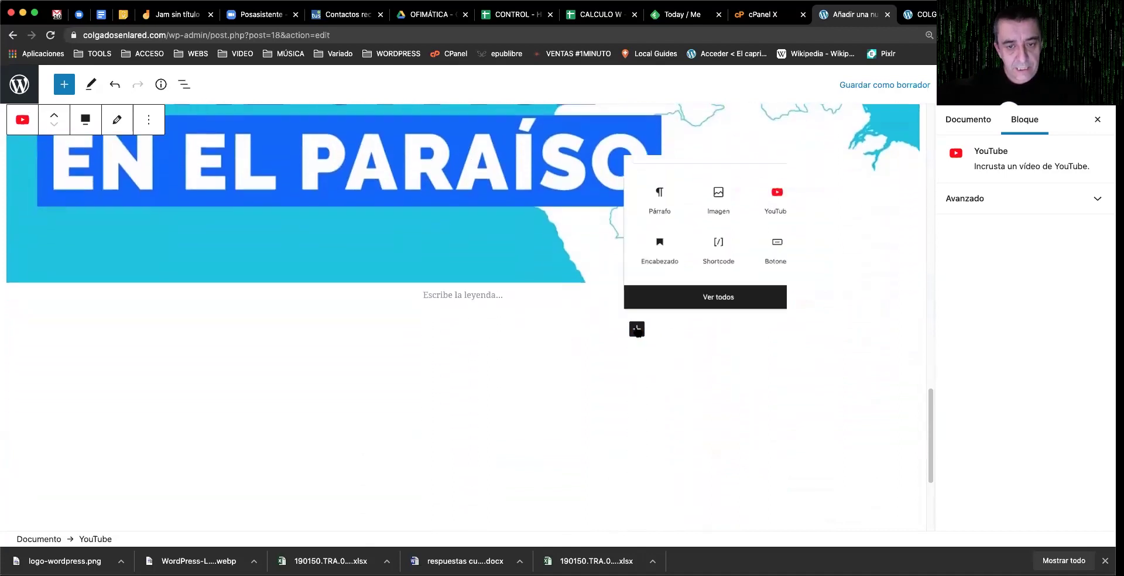
click(823, 253)
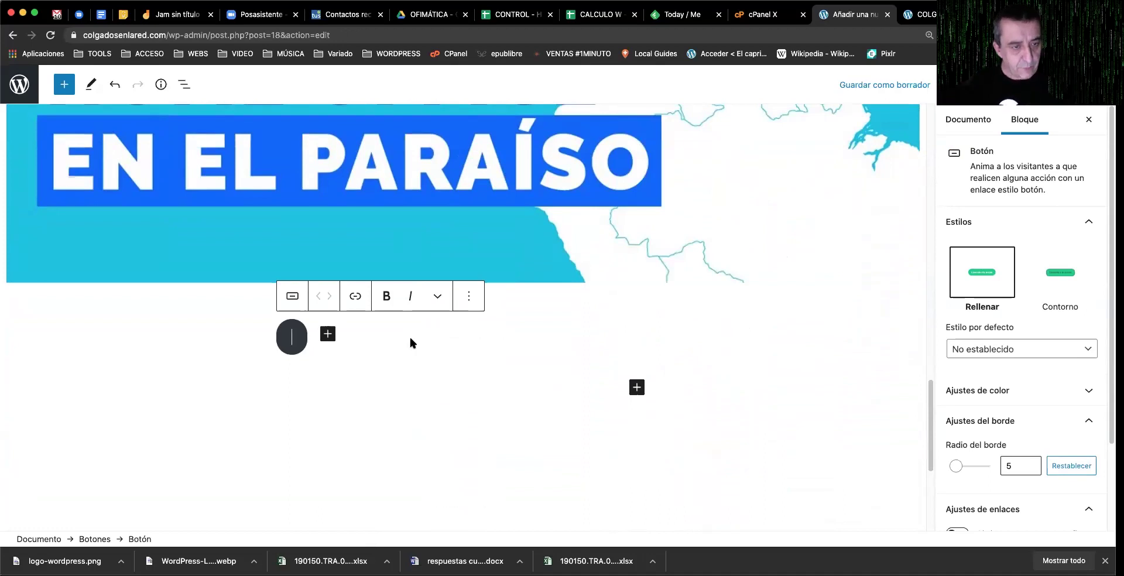
text(Clic)
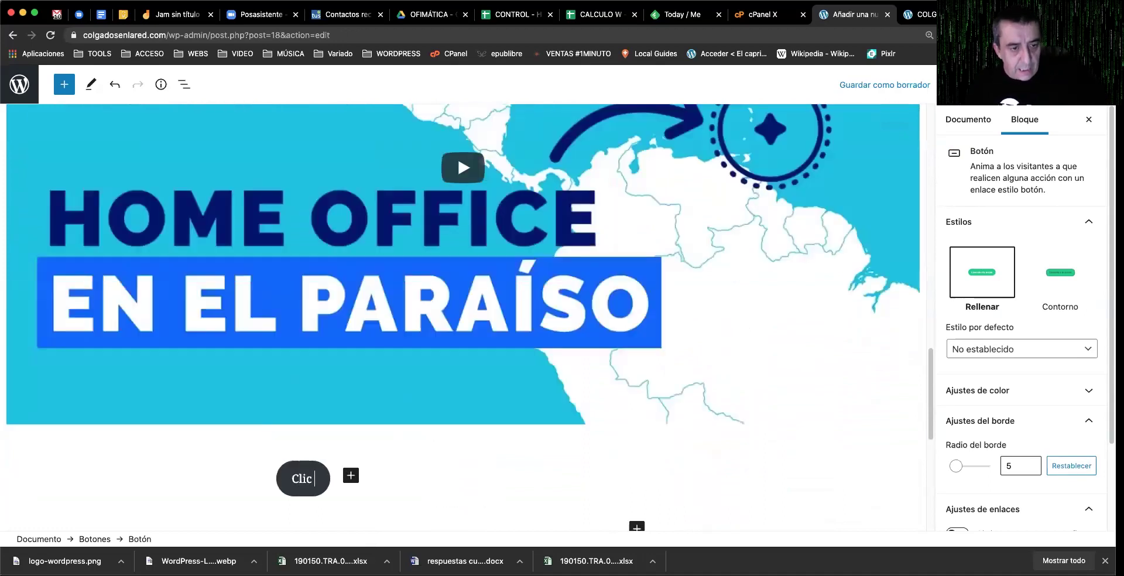
text( acuí para descargar)
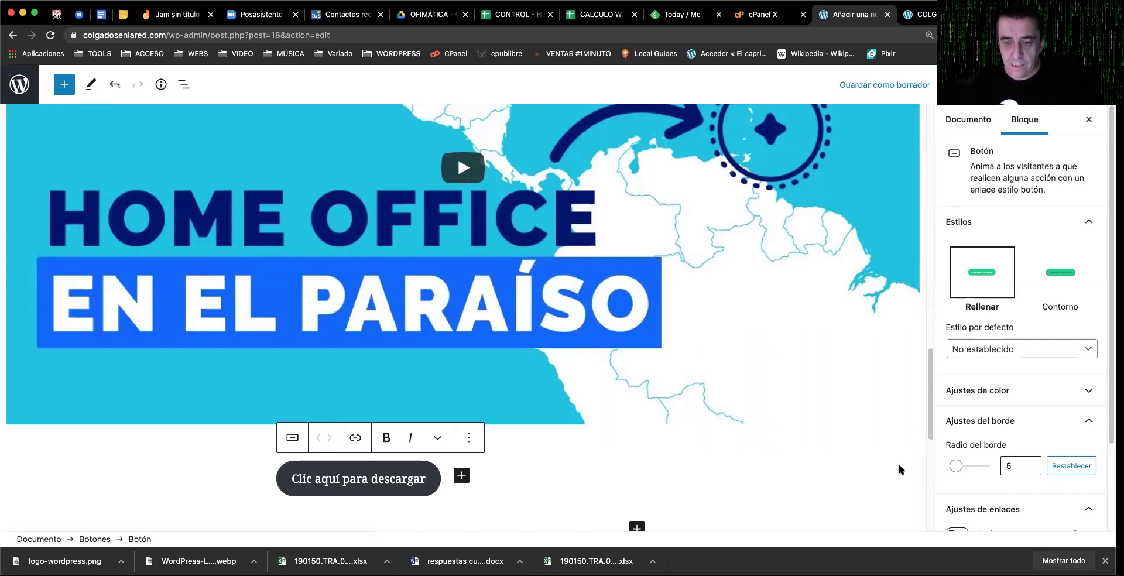
click(1022, 391)
click(1059, 446)
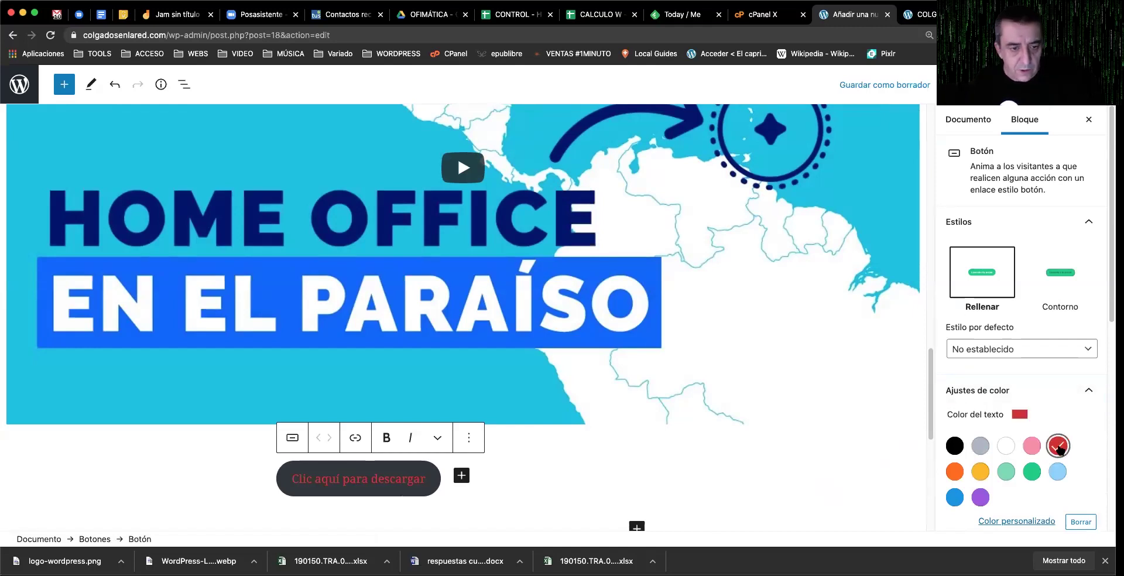
Step: Give the download button a 31 border radius and the Contorno style, then click Publicar
click(1016, 392)
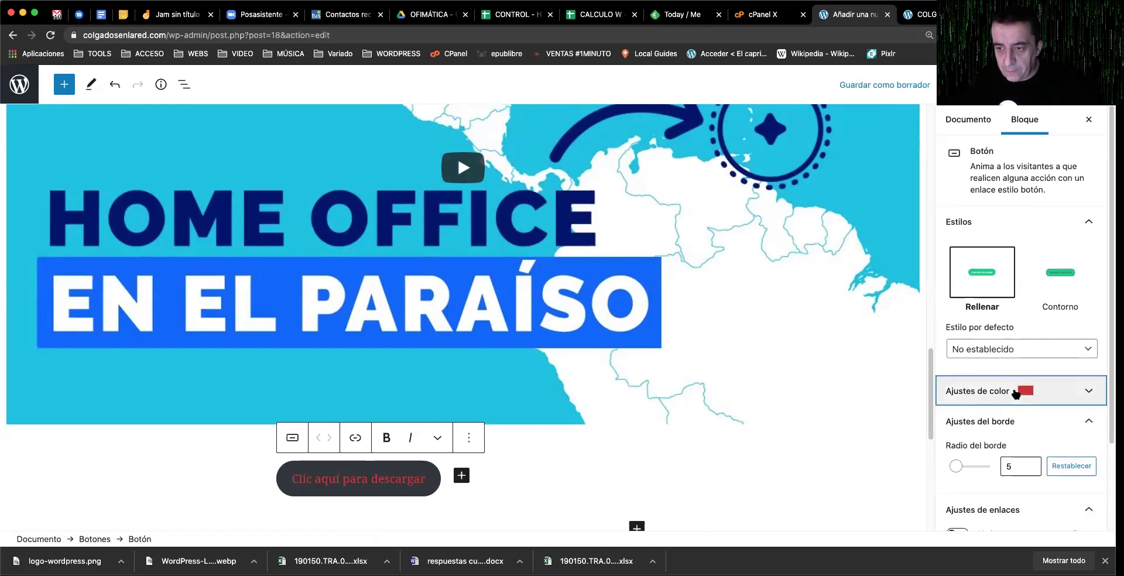
mouse_move(972, 468)
mouse_down()
mouse_move(987, 469)
mouse_move(953, 467)
mouse_move(976, 467)
mouse_up()
scroll(1022, 473, down, 1)
scroll(1022, 474, down, 3)
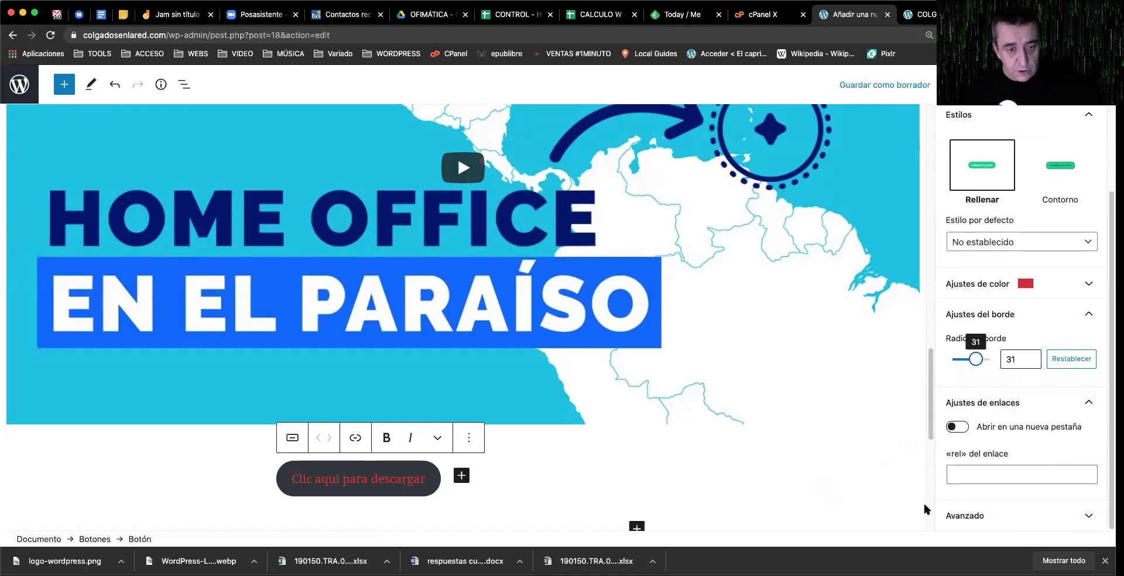
click(950, 474)
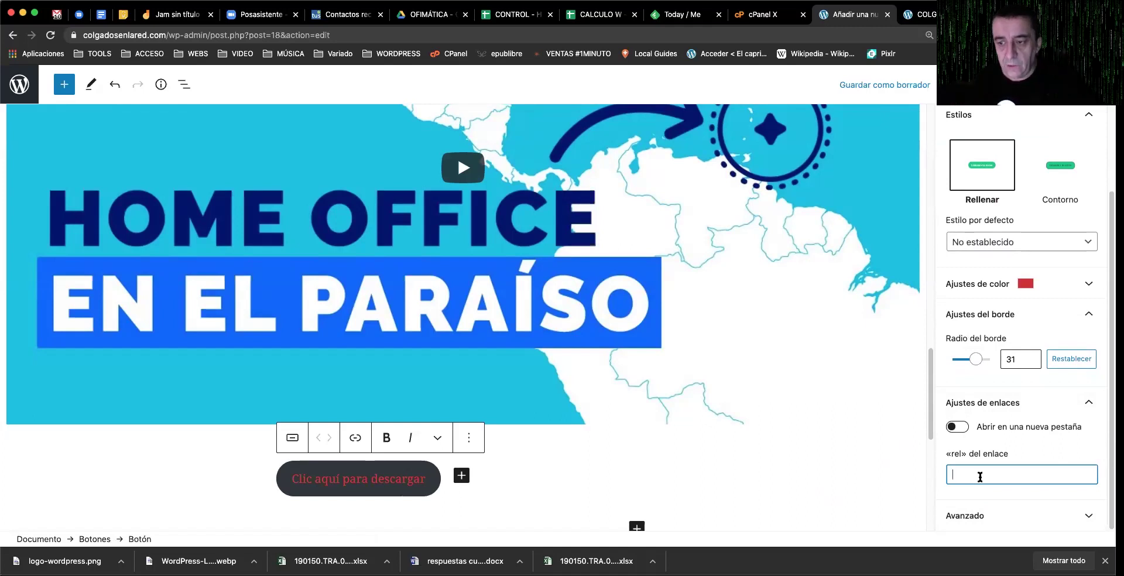
scroll(1059, 345, up, 3)
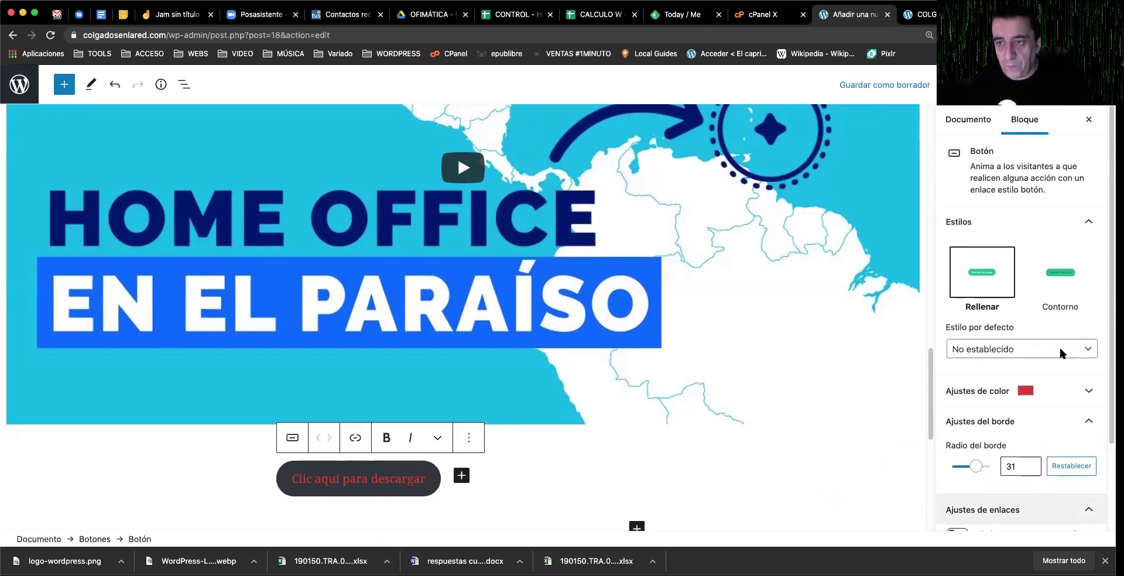
click(1069, 279)
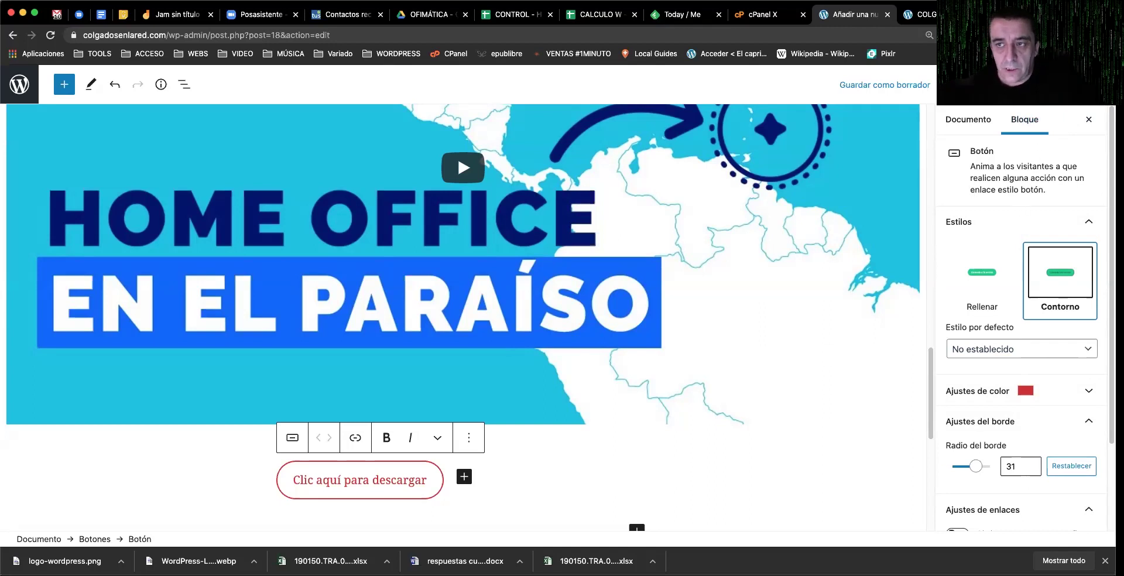
click(972, 84)
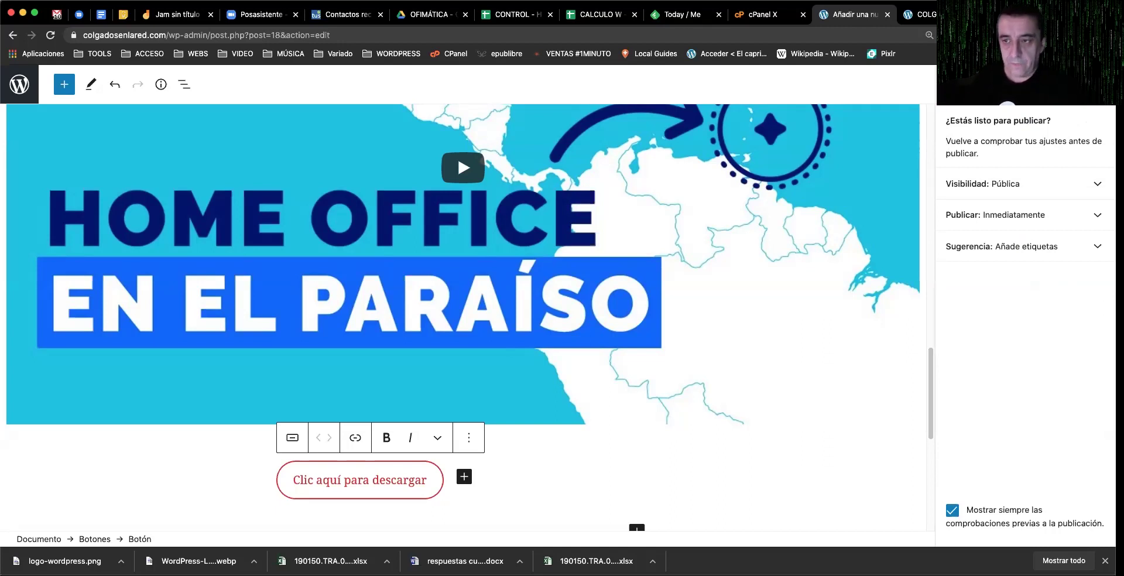
Step: Publish the Merluza con salsa verde post immediately and move to the live site tab
click(1026, 215)
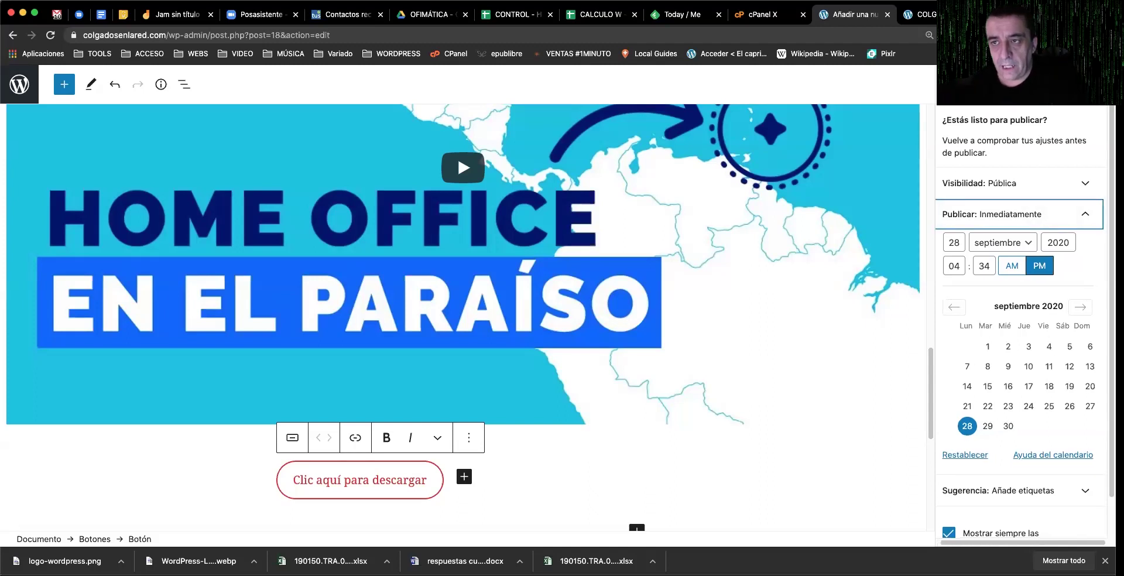
click(968, 86)
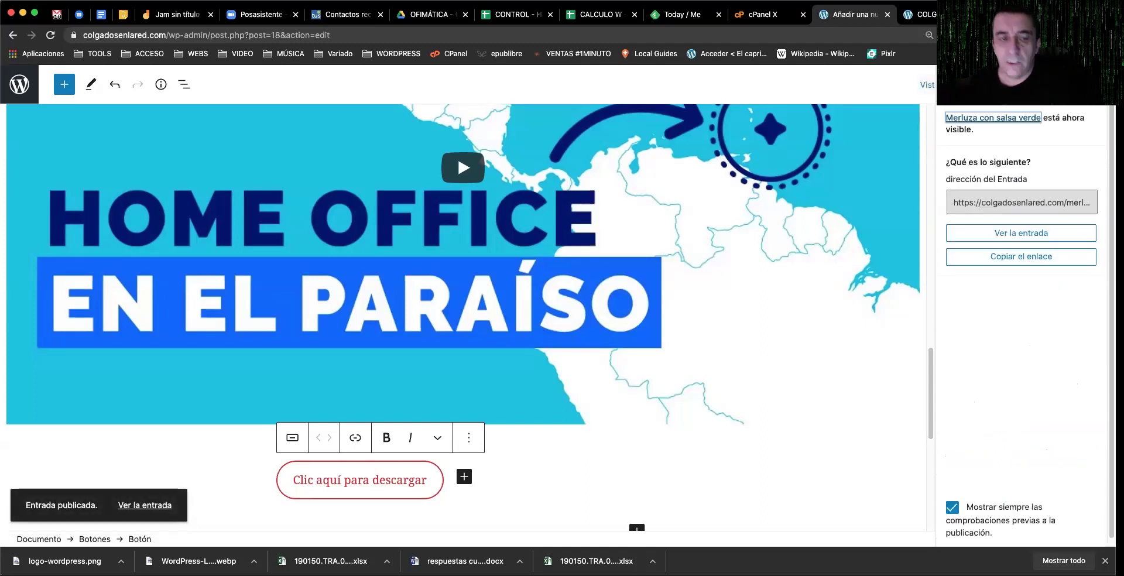
key(ctrl+Tab)
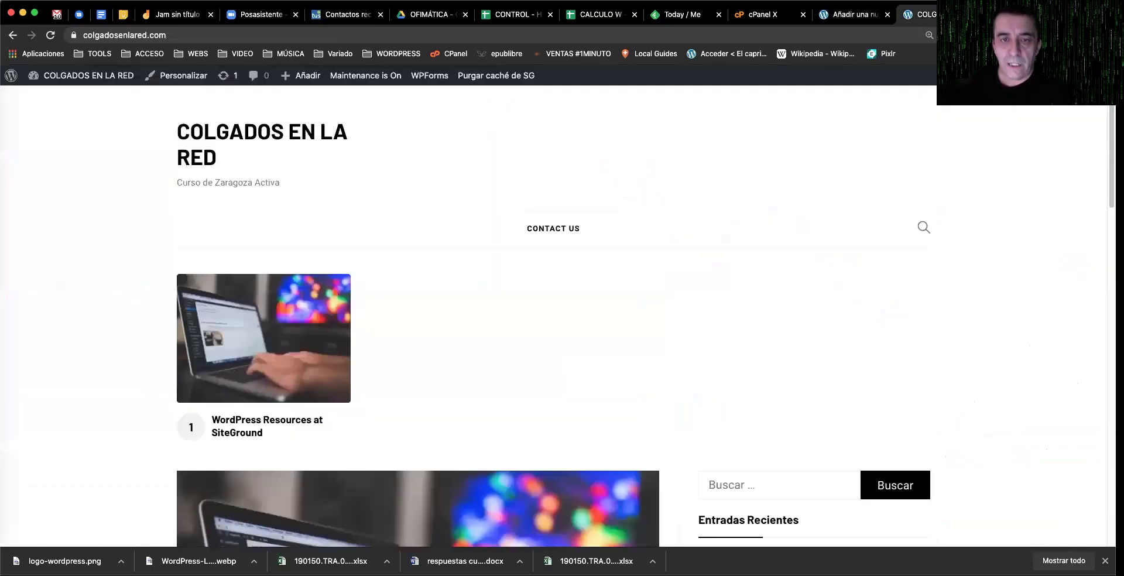
Step: Reload the homepage, read through the new Merluza con salsa verde post, then return to the admin
click(52, 35)
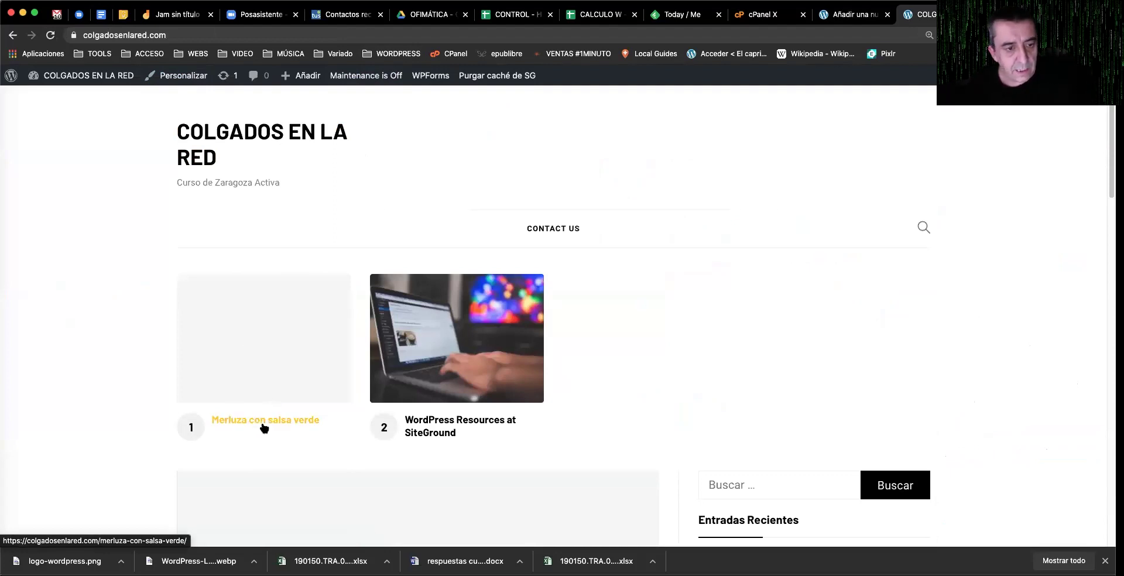
click(261, 422)
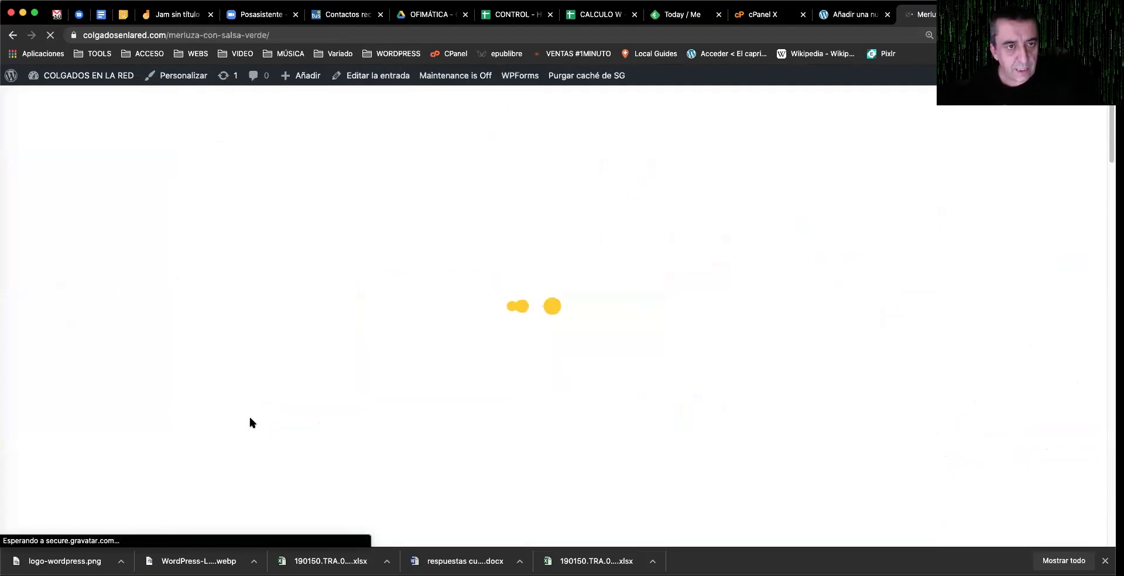
scroll(250, 418, down, 5)
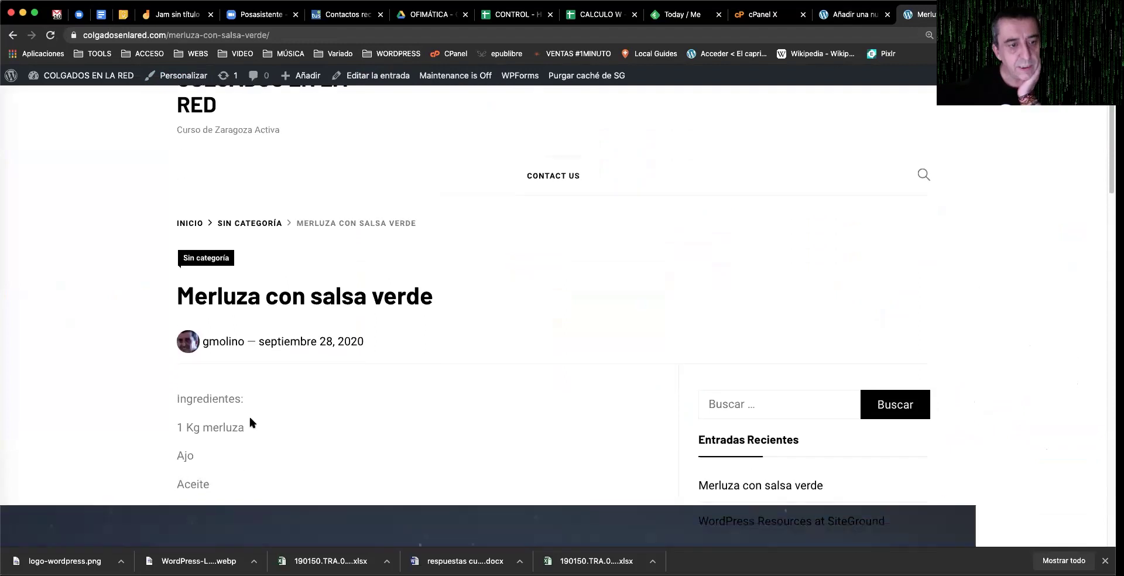
scroll(250, 414, down, 5)
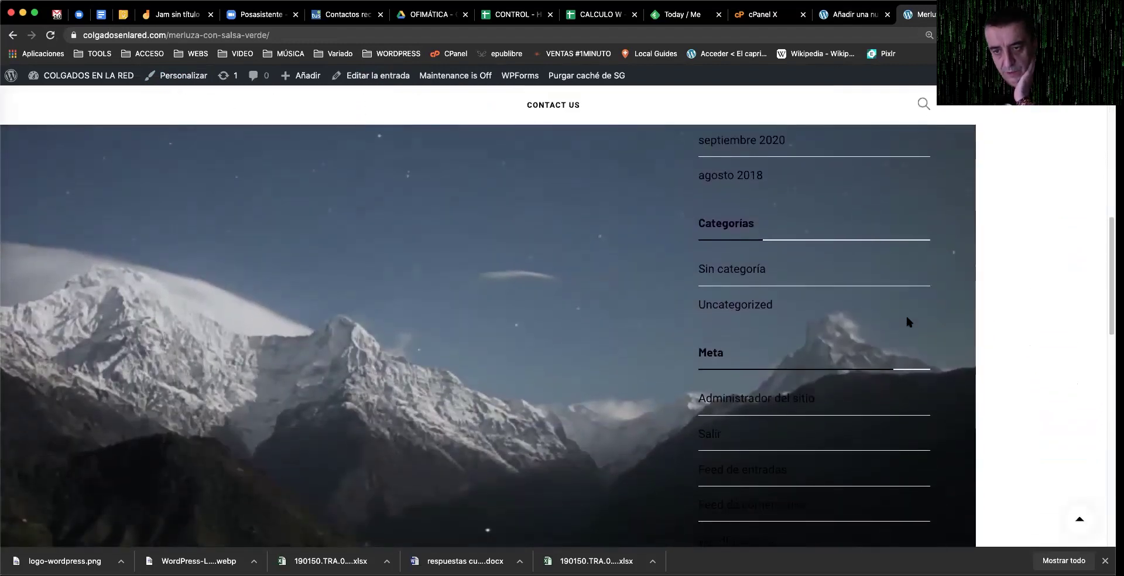
scroll(392, 422, down, 6)
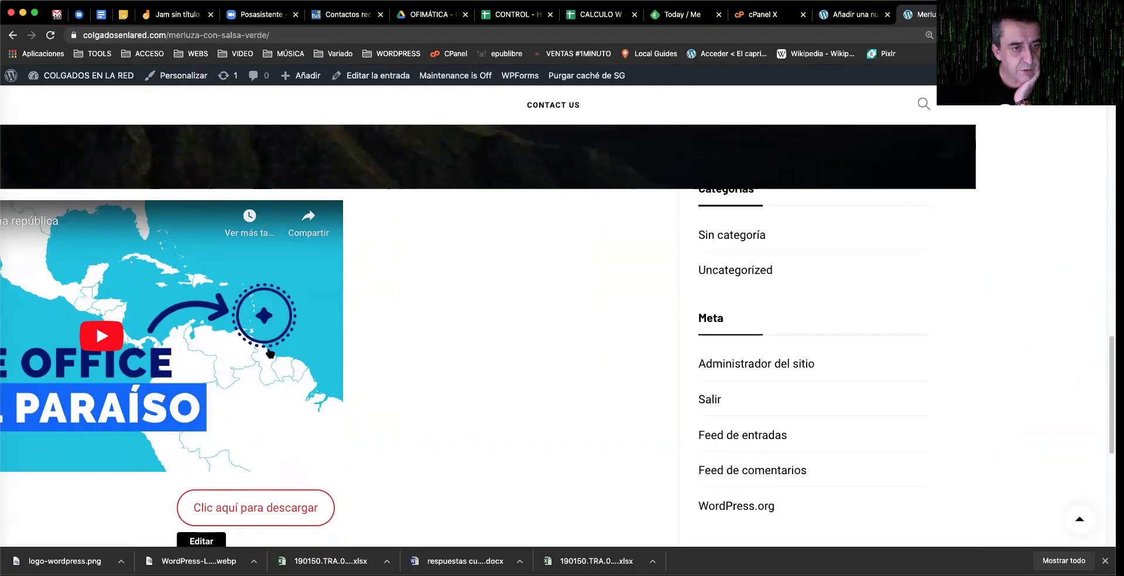
scroll(272, 331, down, 3)
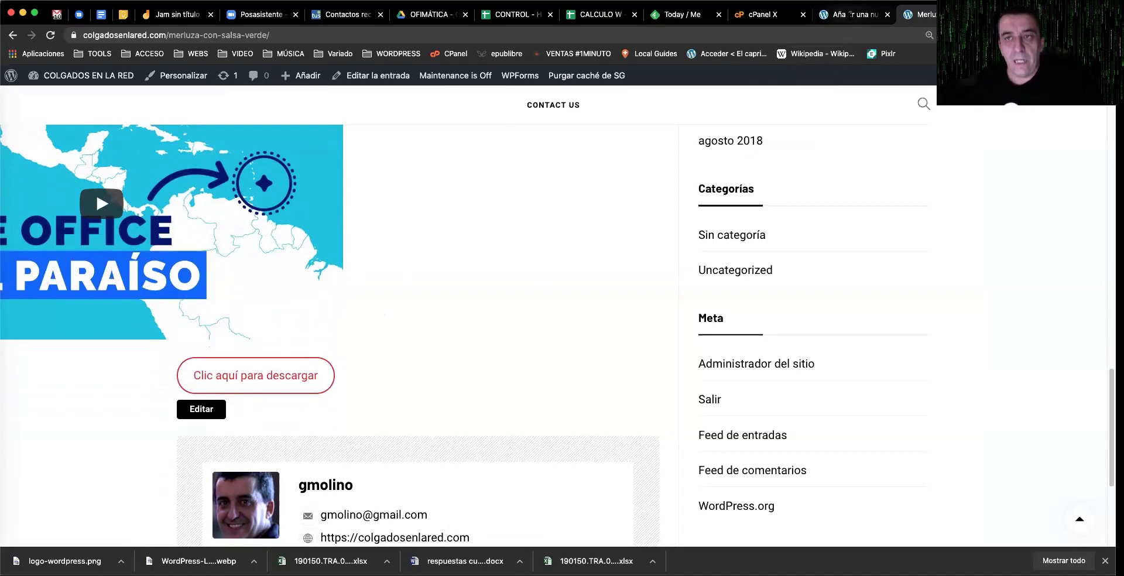
click(850, 14)
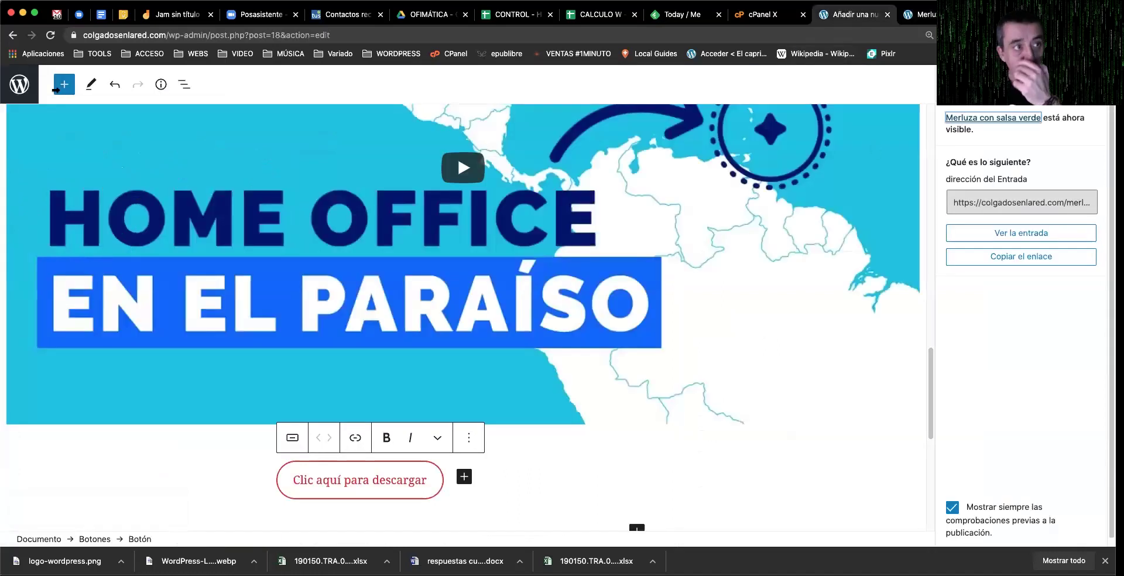
click(19, 84)
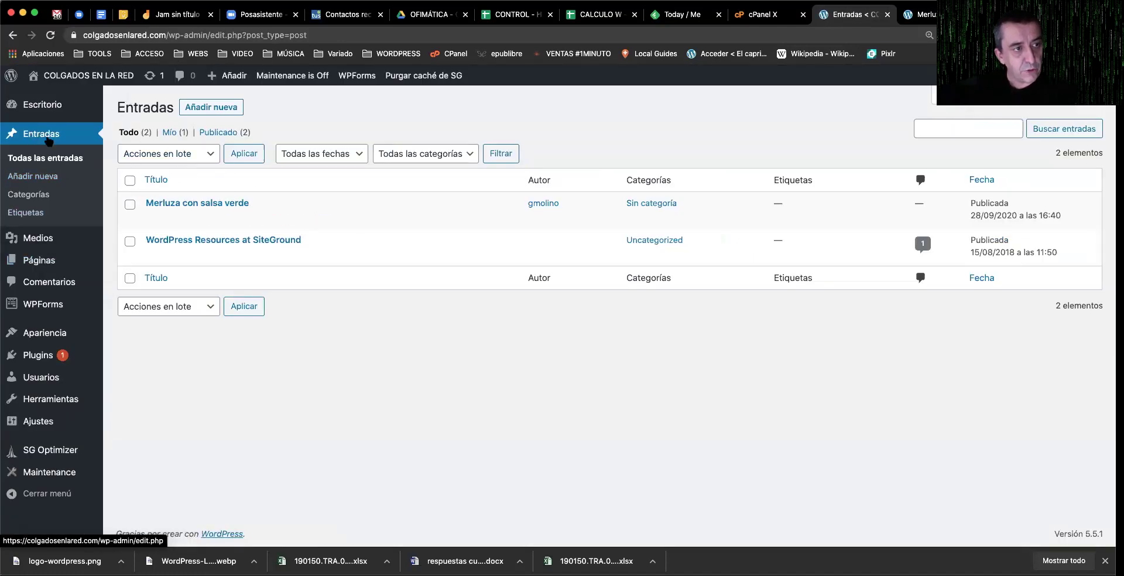
Step: From Todas las entradas, reopen Merluza con salsa verde in the block editor
click(51, 160)
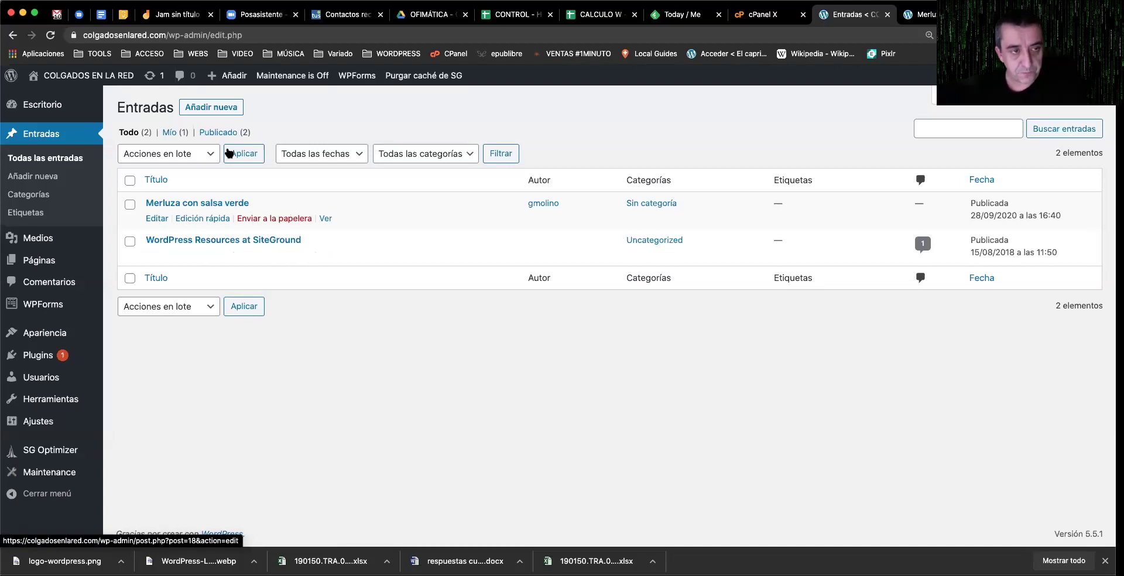
click(154, 220)
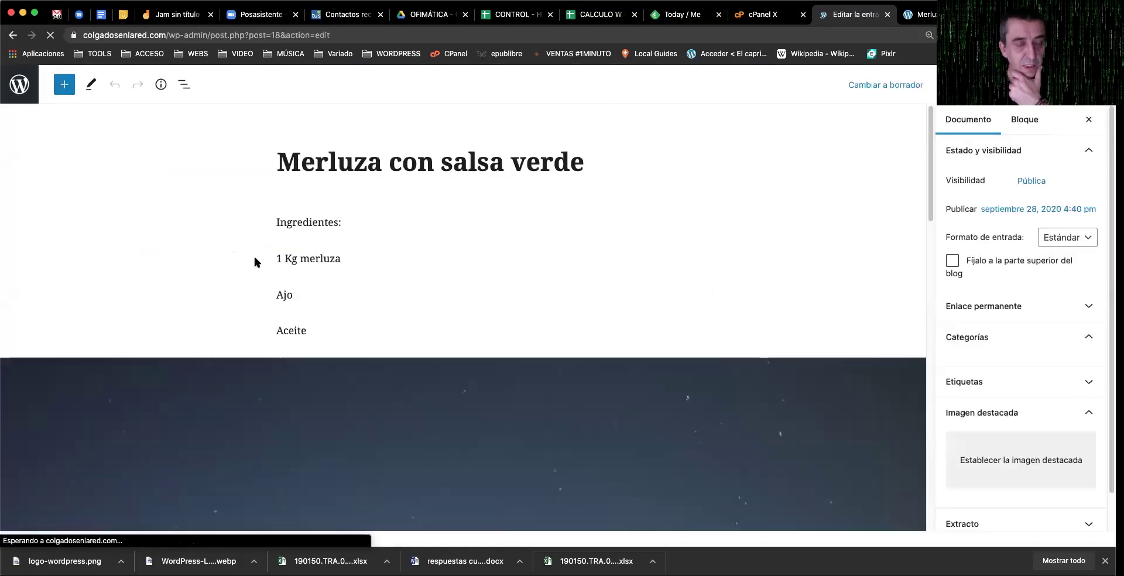
scroll(427, 274, down, 5)
Step: Delete the Barbados, la próxima república YouTube embed block and save the post
scroll(418, 290, down, 10)
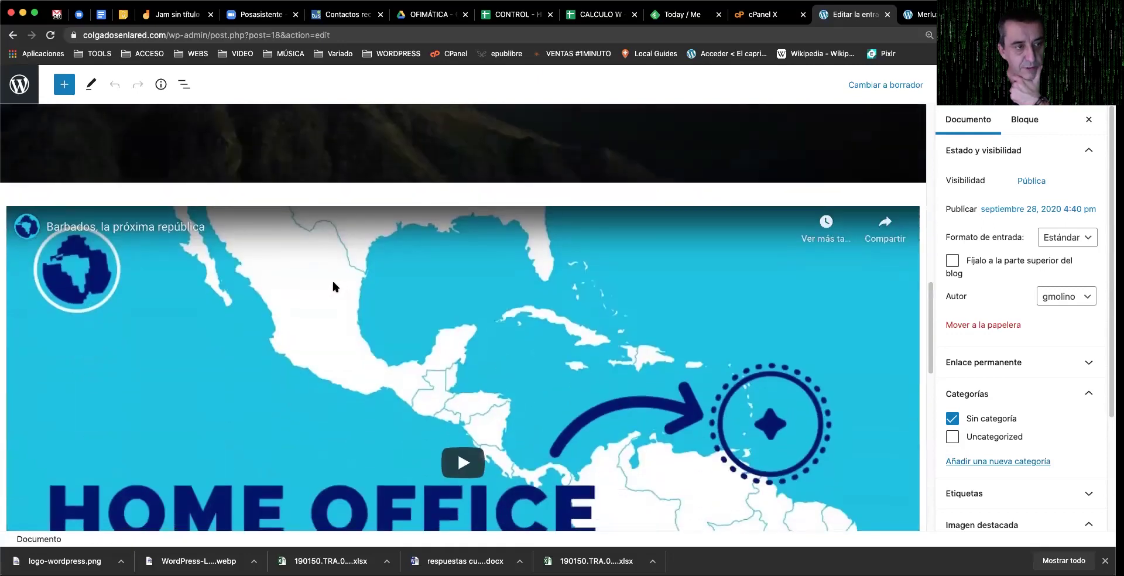
click(333, 284)
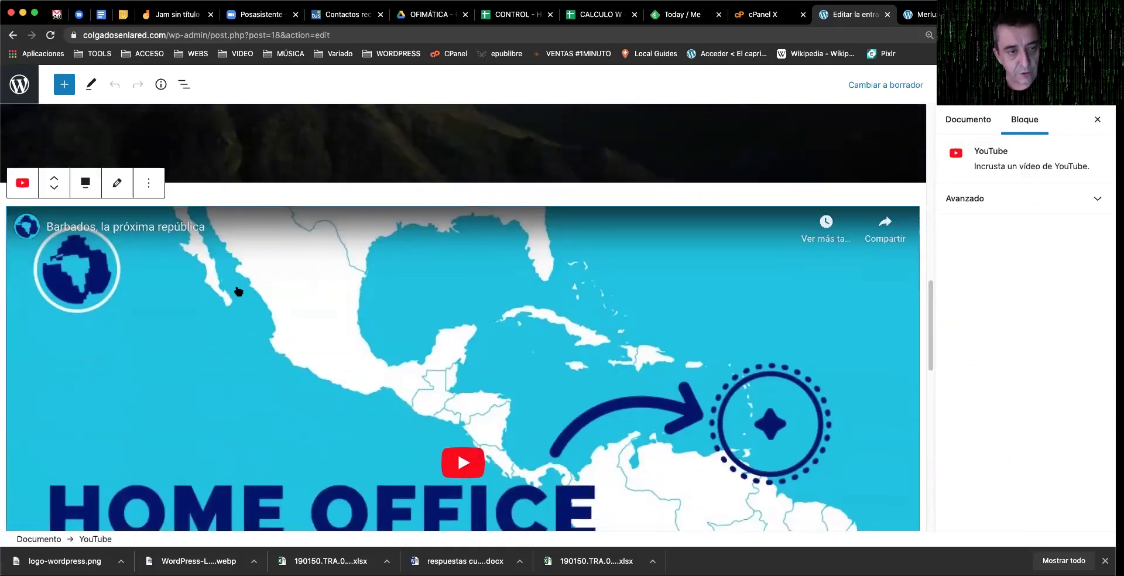
click(151, 188)
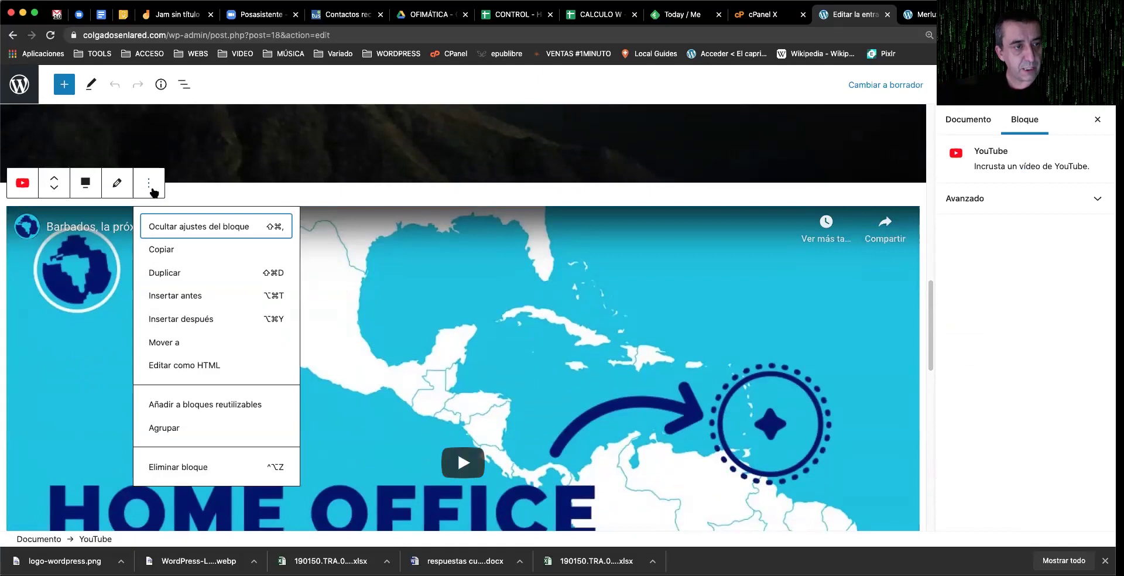
click(193, 468)
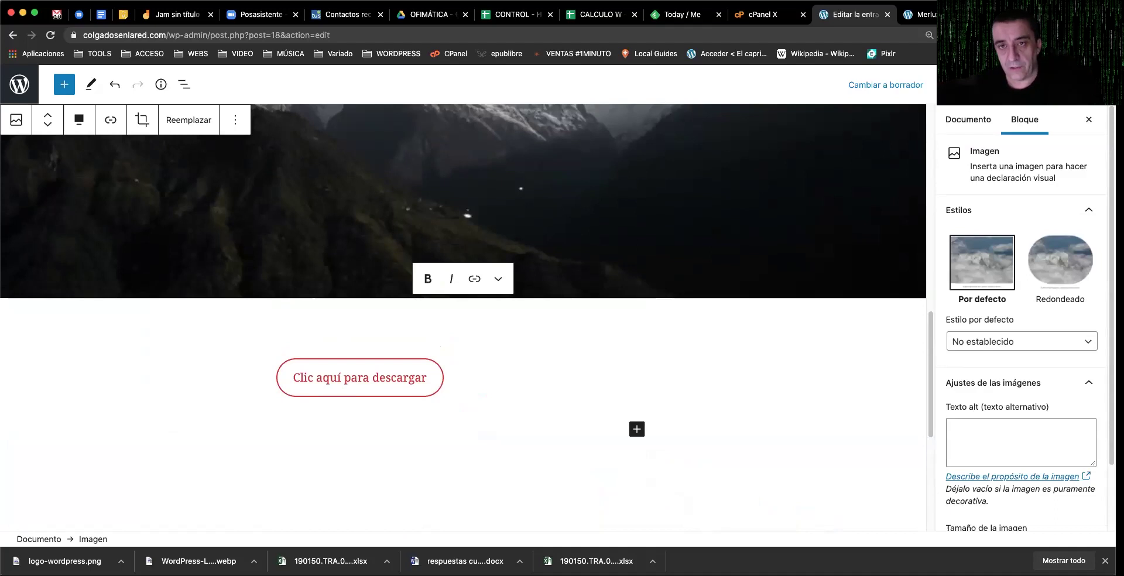
key(super+s)
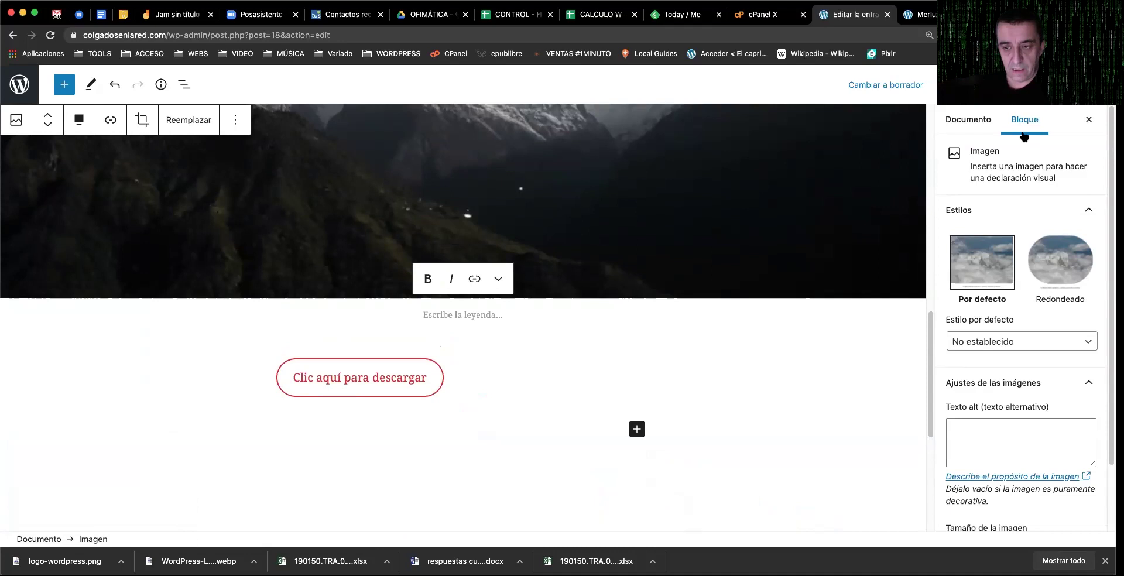
click(986, 118)
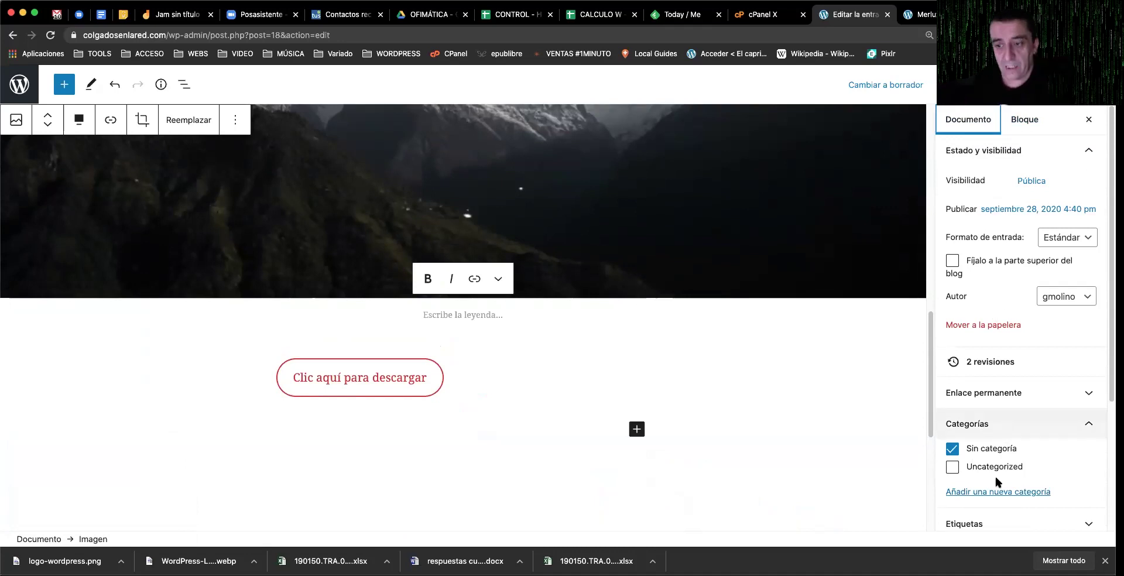
Step: Uncheck Sin categoría in the post's Categorías settings
click(983, 449)
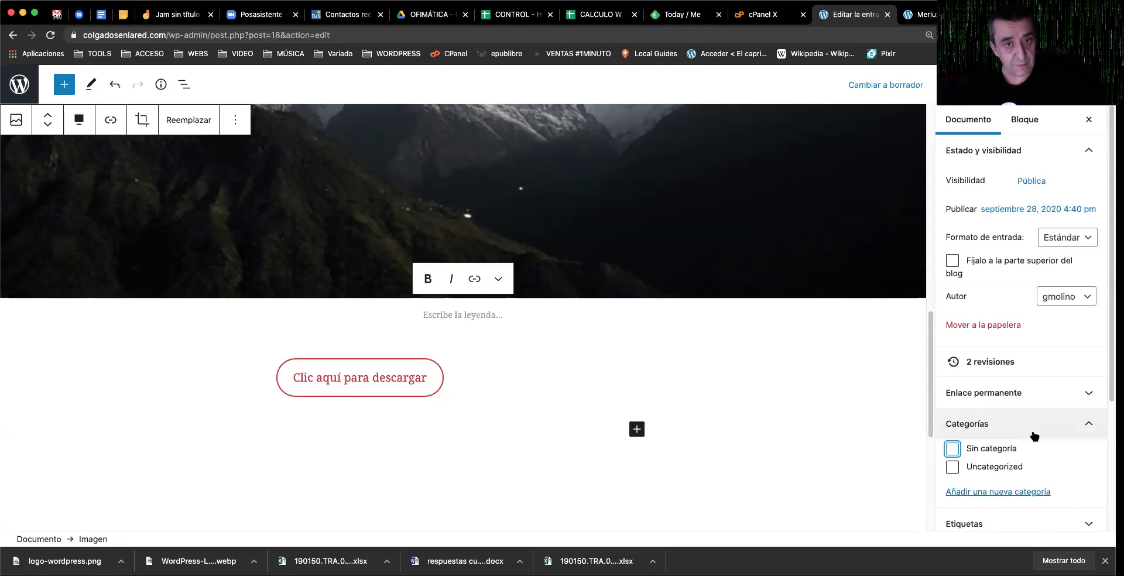
scroll(1037, 480, down, 3)
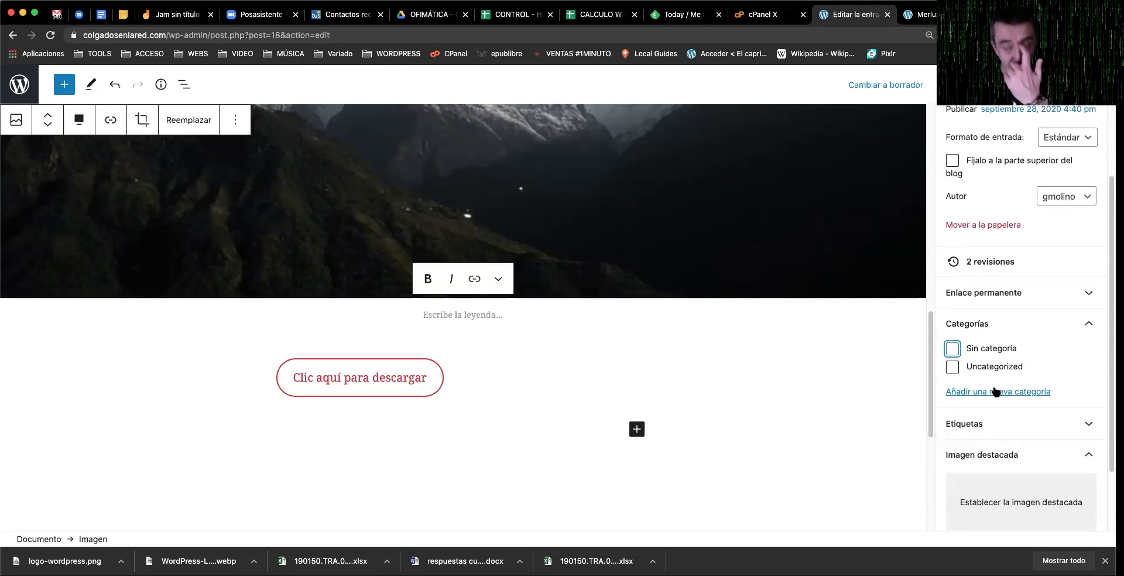
Step: Add a new category named Recetas, checked for this post
click(996, 393)
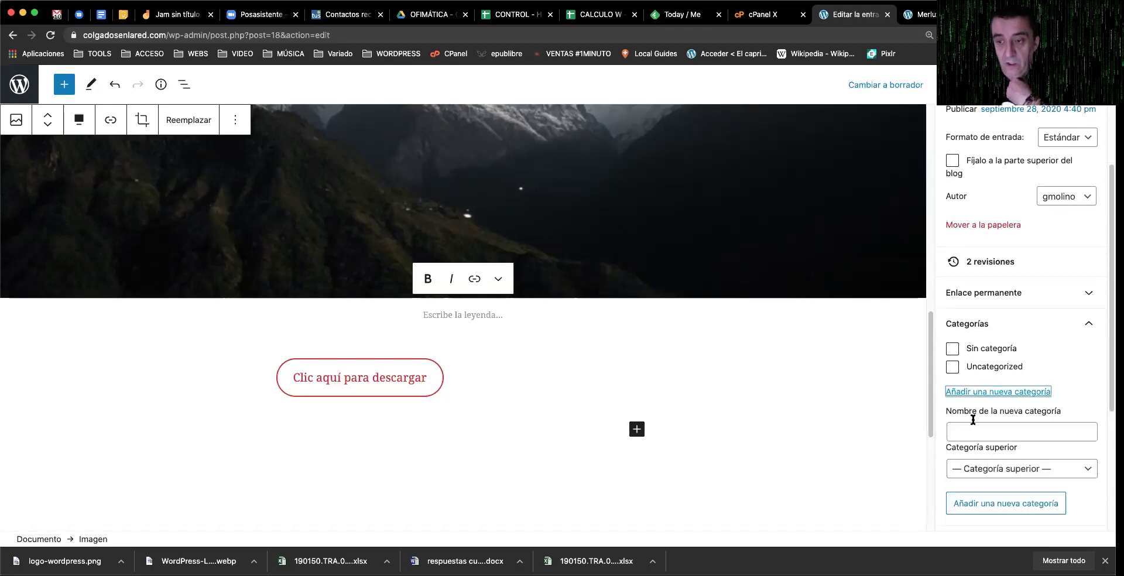
click(967, 432)
text(Recetas)
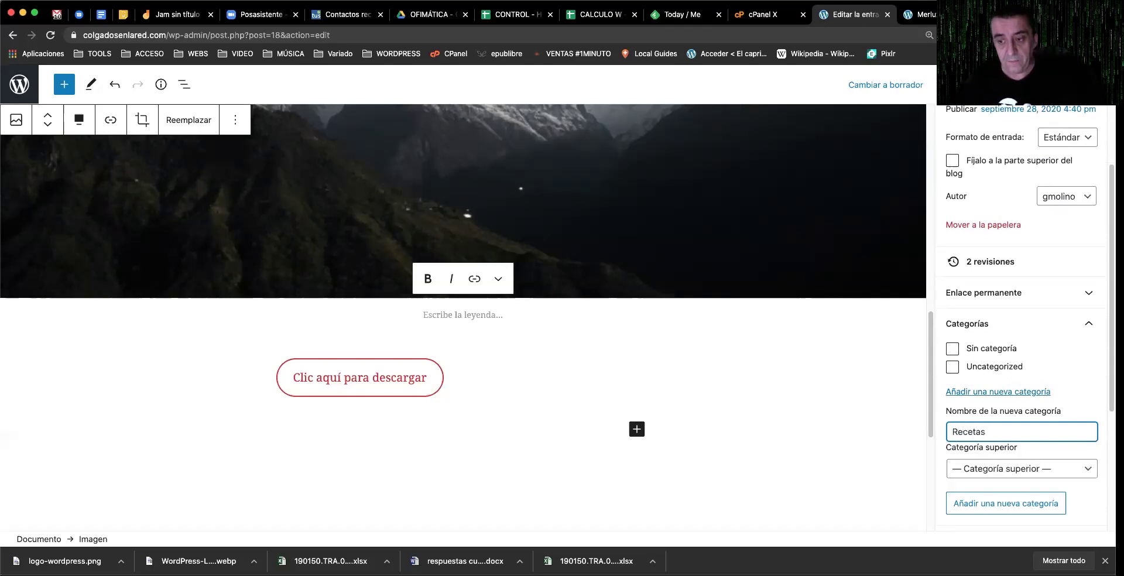
click(993, 512)
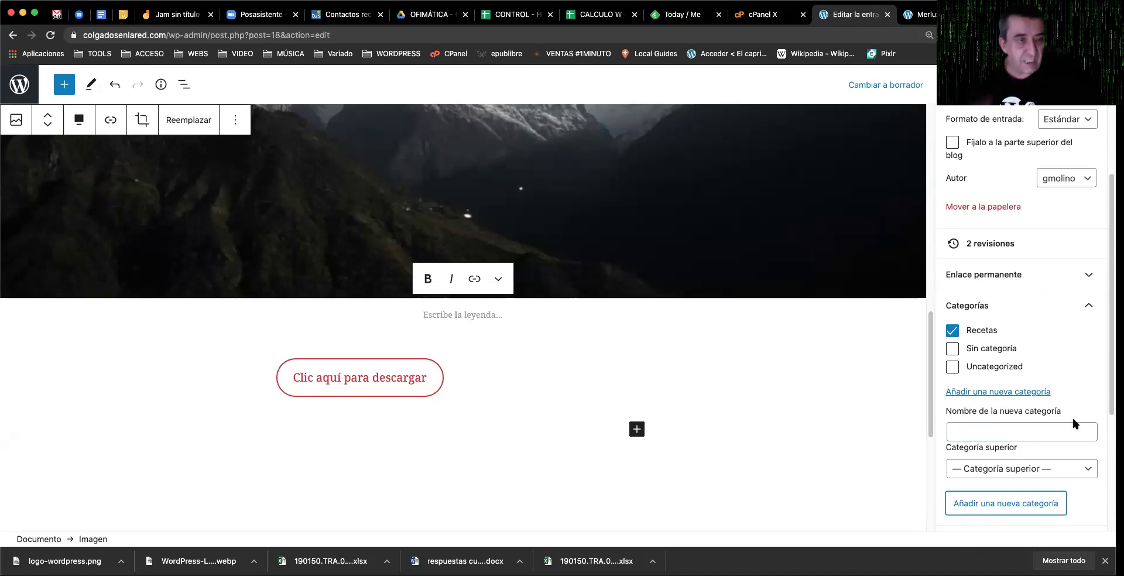
Step: Add a second new category named Música, checked alongside Recetas
click(1000, 507)
text(m)
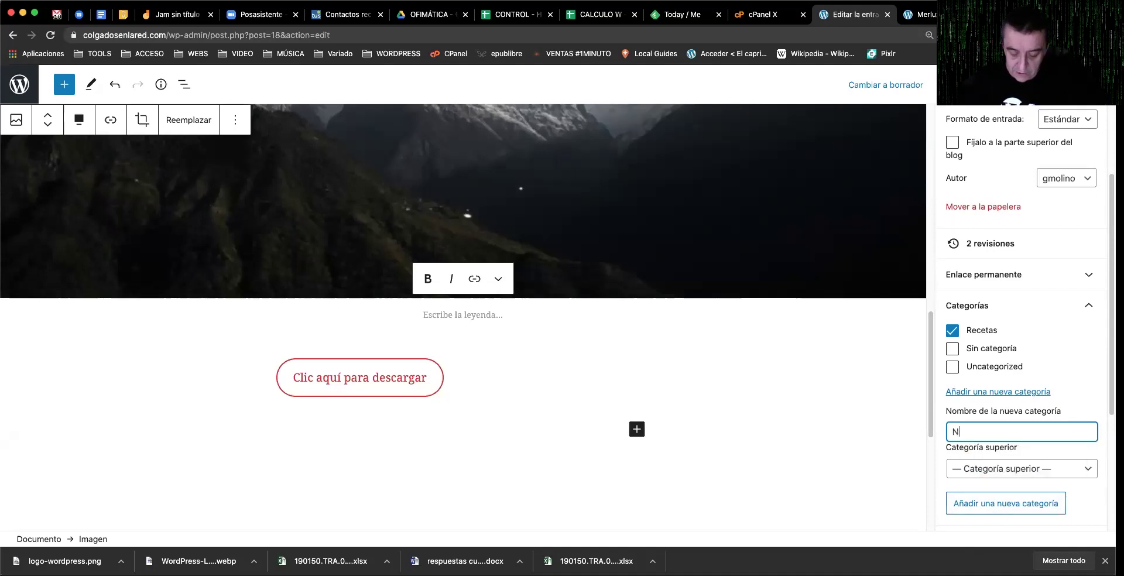
key(BackSpace)
text(Música)
click(1001, 505)
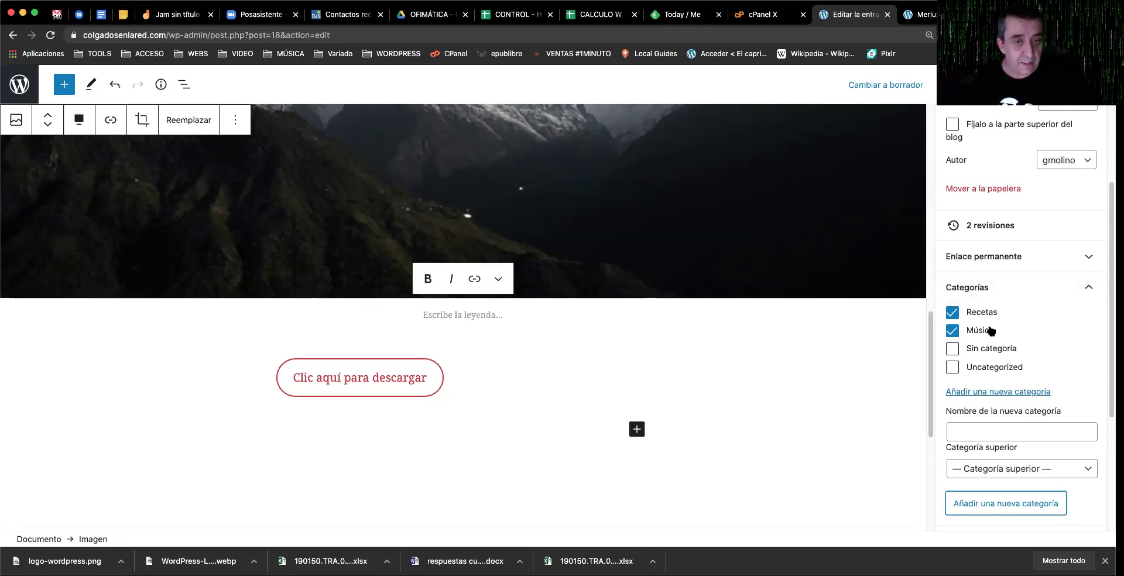
Step: Update the post, then reload the live post page to confirm its Música and Recetas categories
key(super+s)
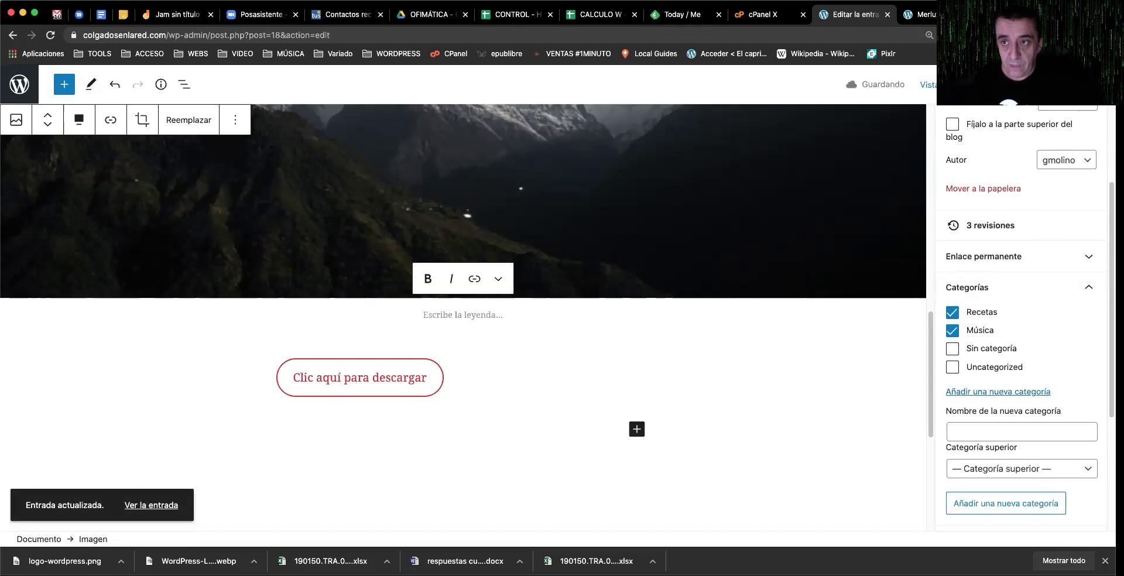
click(919, 14)
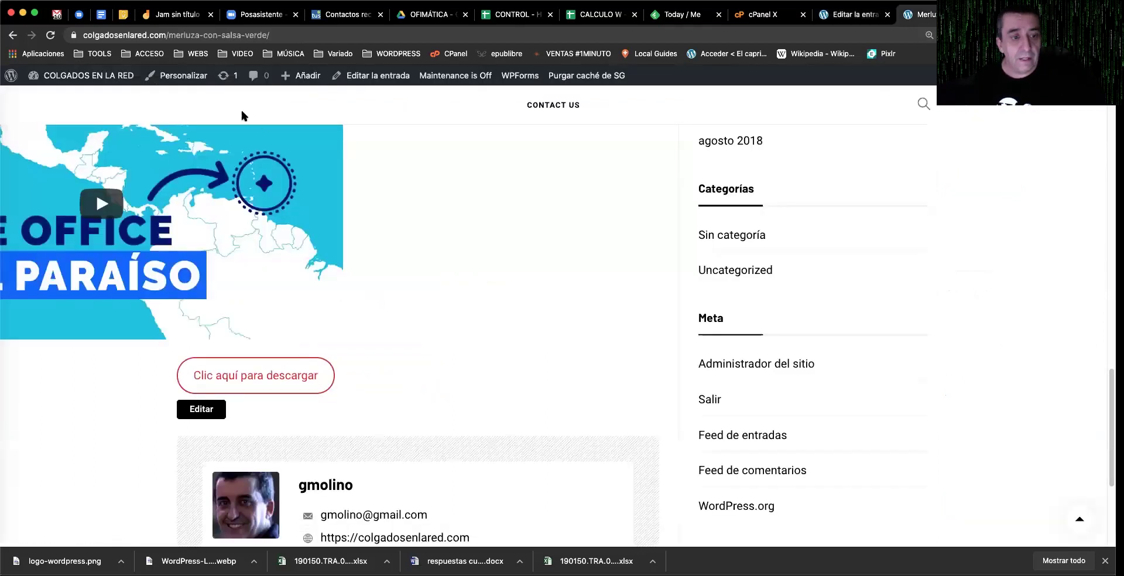
click(126, 77)
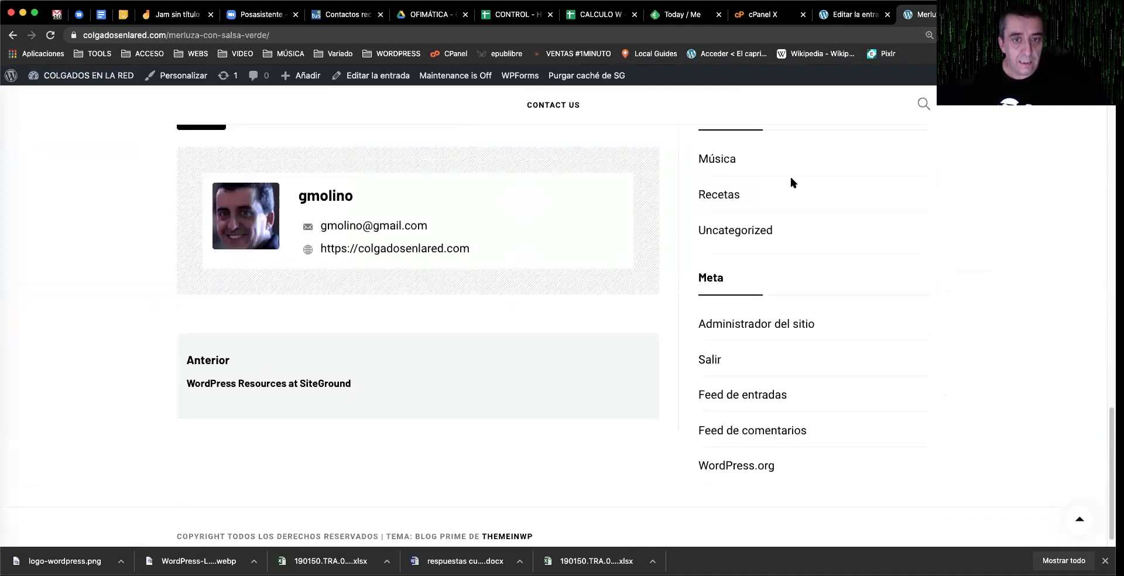
scroll(439, 270, up, 3)
scroll(439, 271, up, 15)
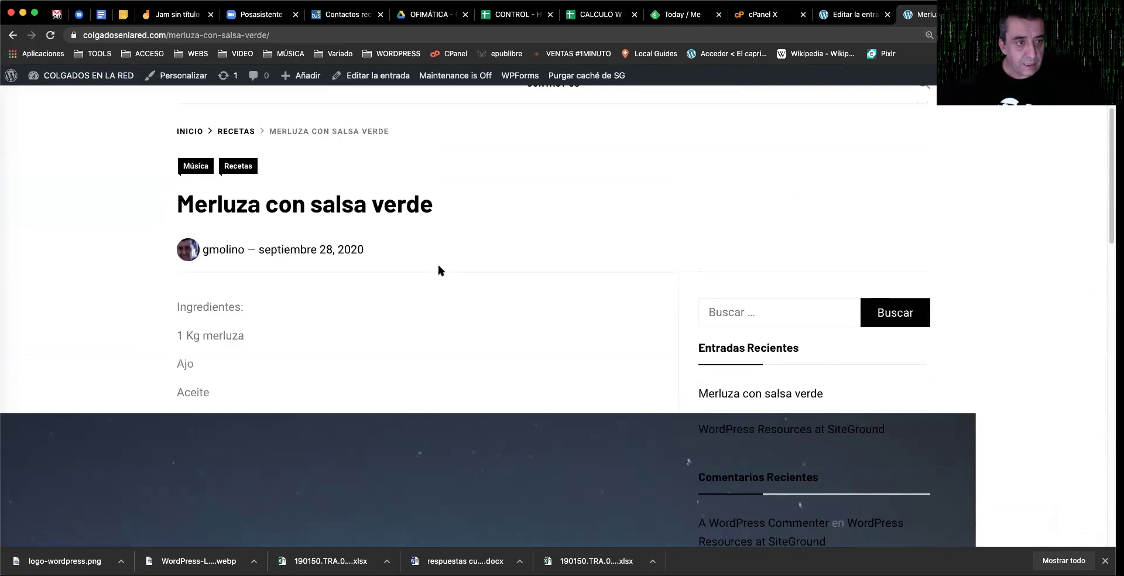
scroll(438, 270, up, 1)
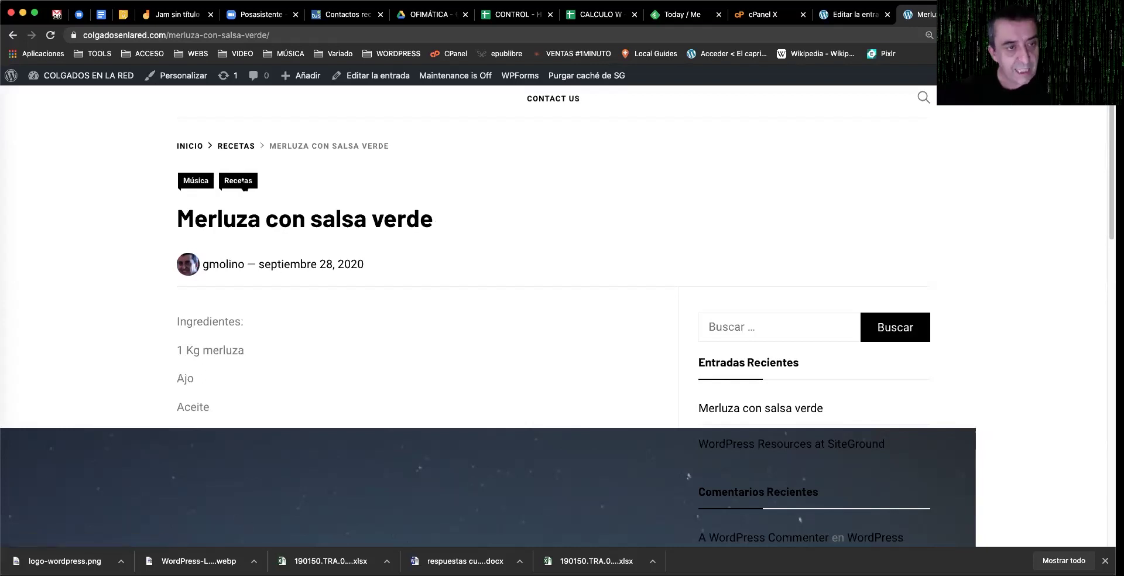
click(240, 184)
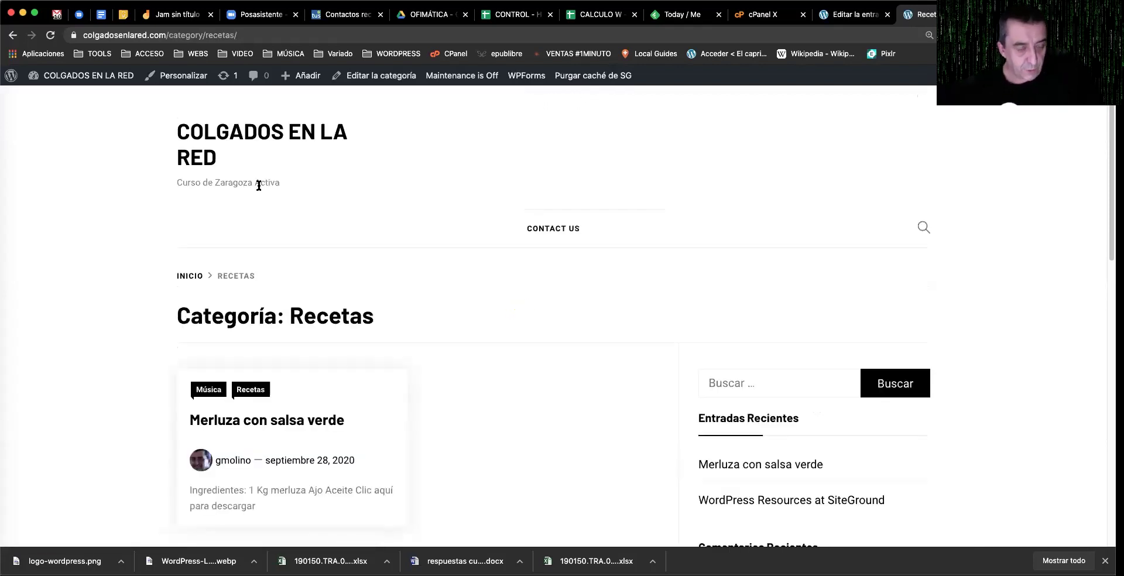
Step: Review the Categoría: Recetas archive page listing Merluza con salsa verde
triple_click(218, 329)
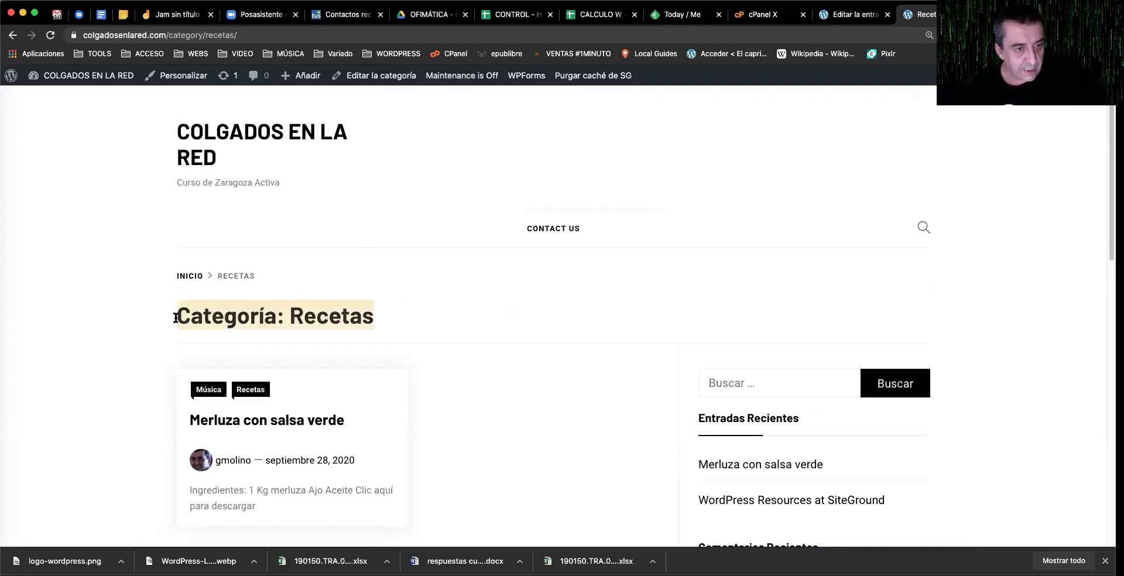
scroll(406, 343, down, 1)
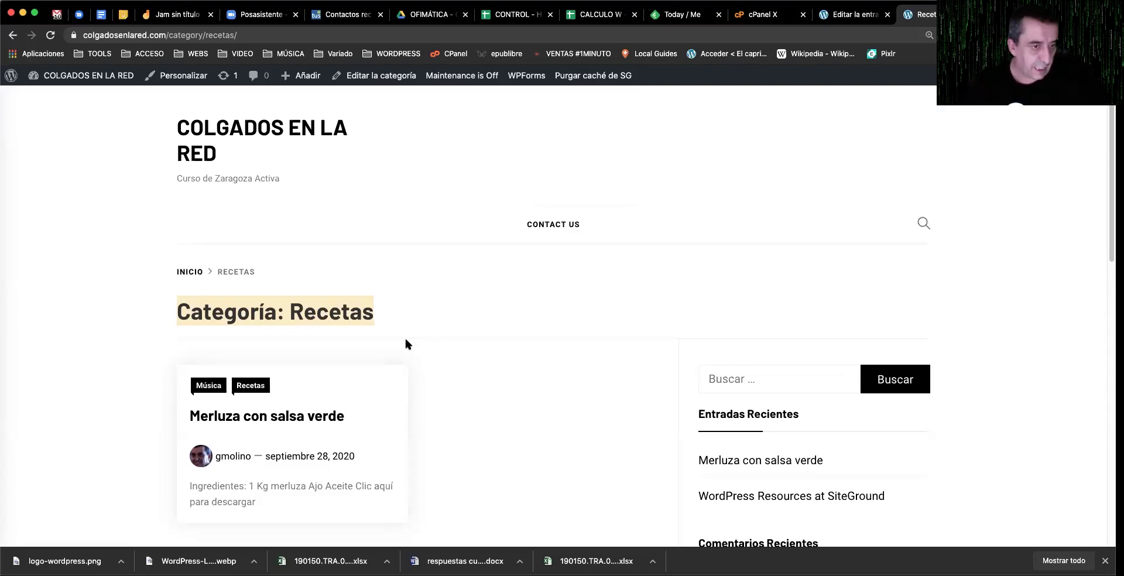
Step: Back in the post editor, expand the Etiquetas panel and focus the new tag field
key(ctrl+shift+Tab)
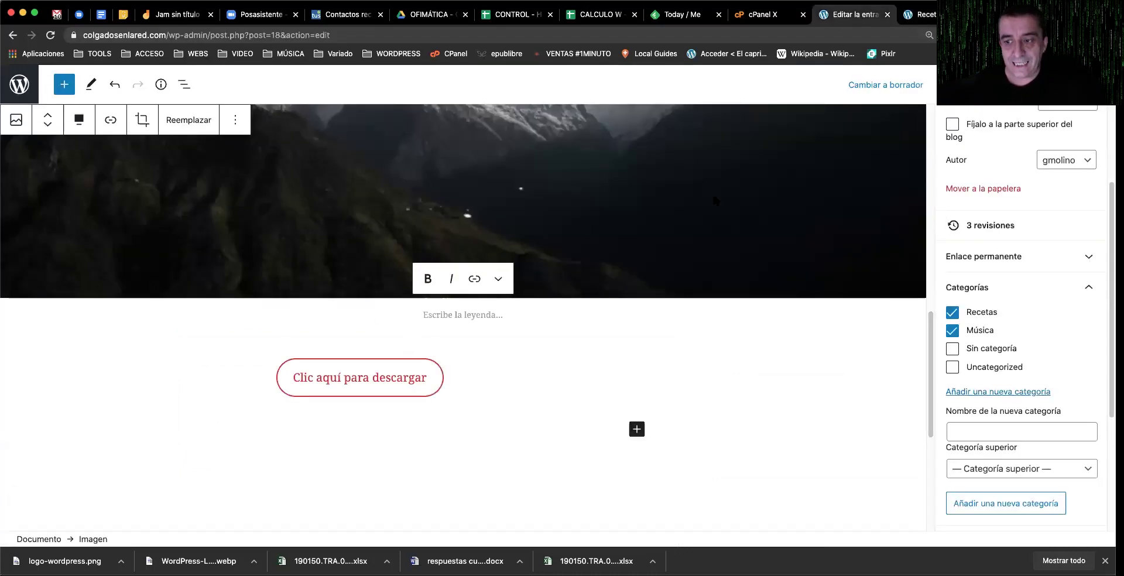
scroll(1049, 367, down, 5)
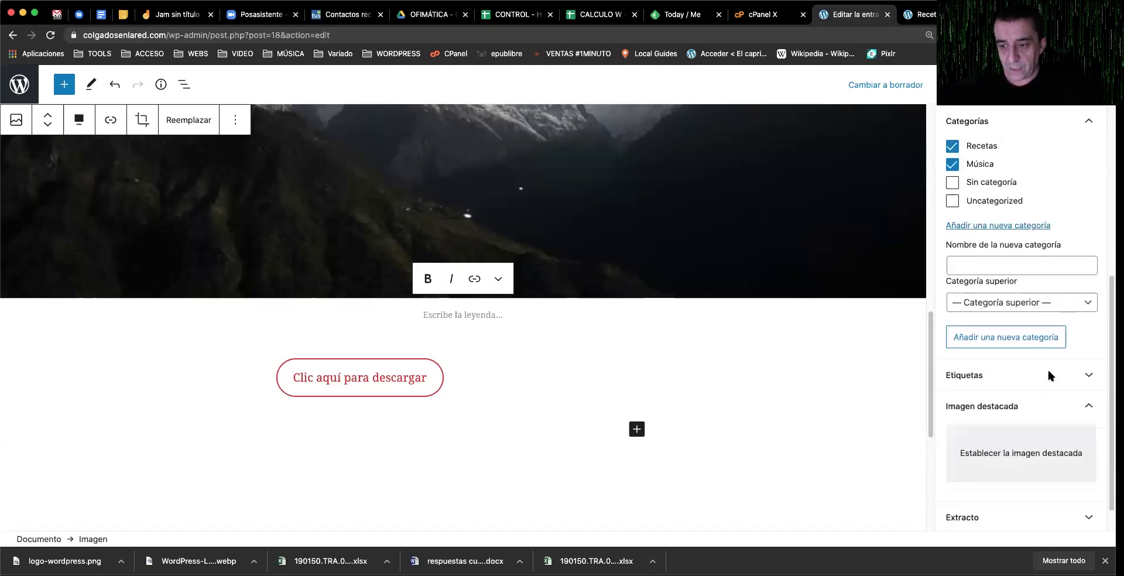
click(976, 346)
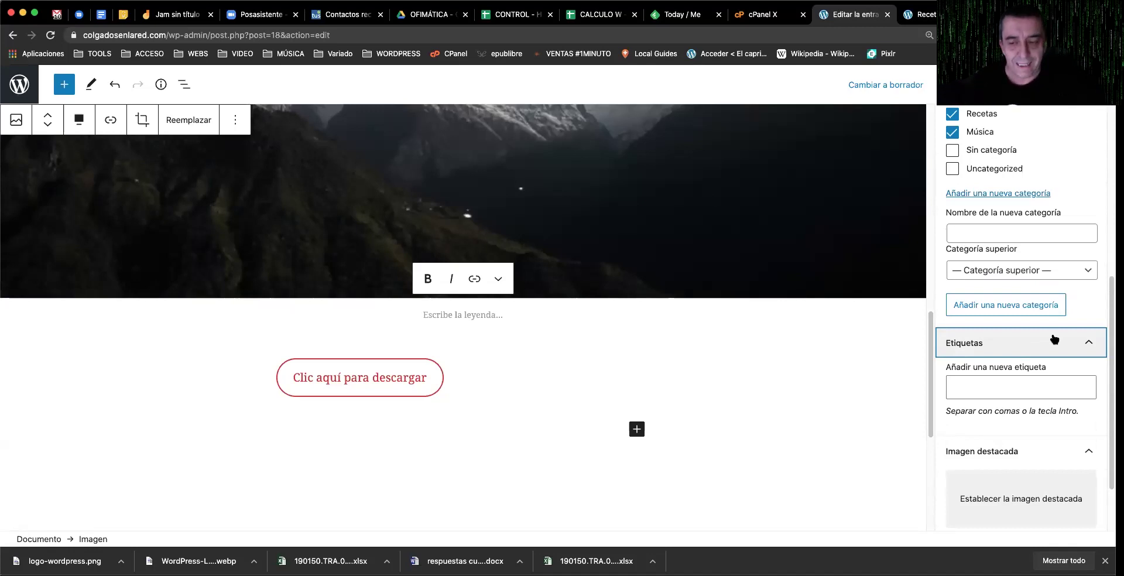
click(982, 391)
Step: Add the tags receta, salsa verde and merluza, replacing the misspelled merkuza tag
text(receta)
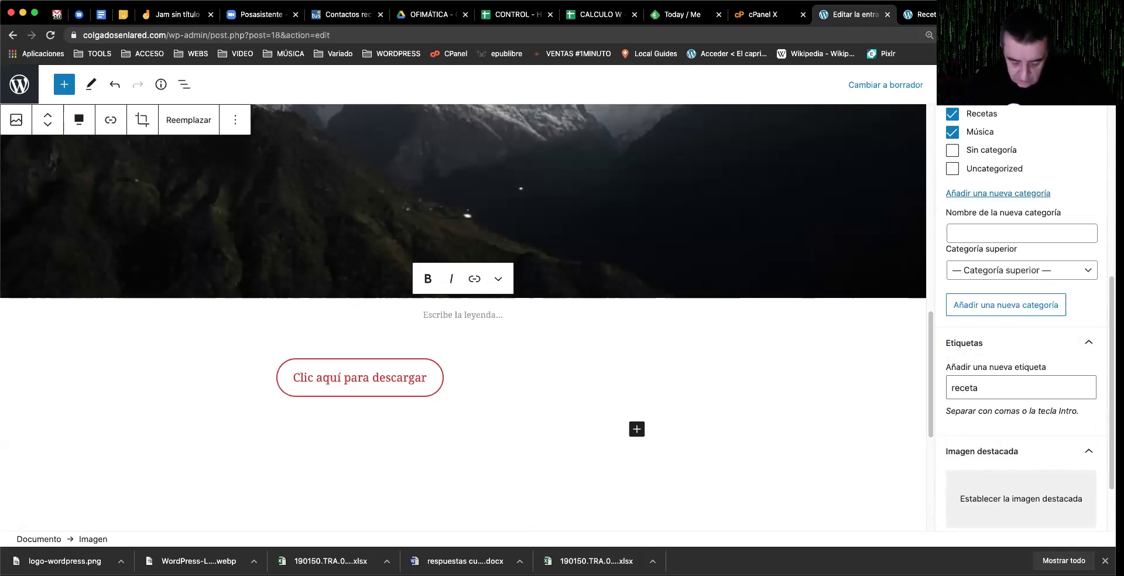
key(Return)
text(salsa vede)
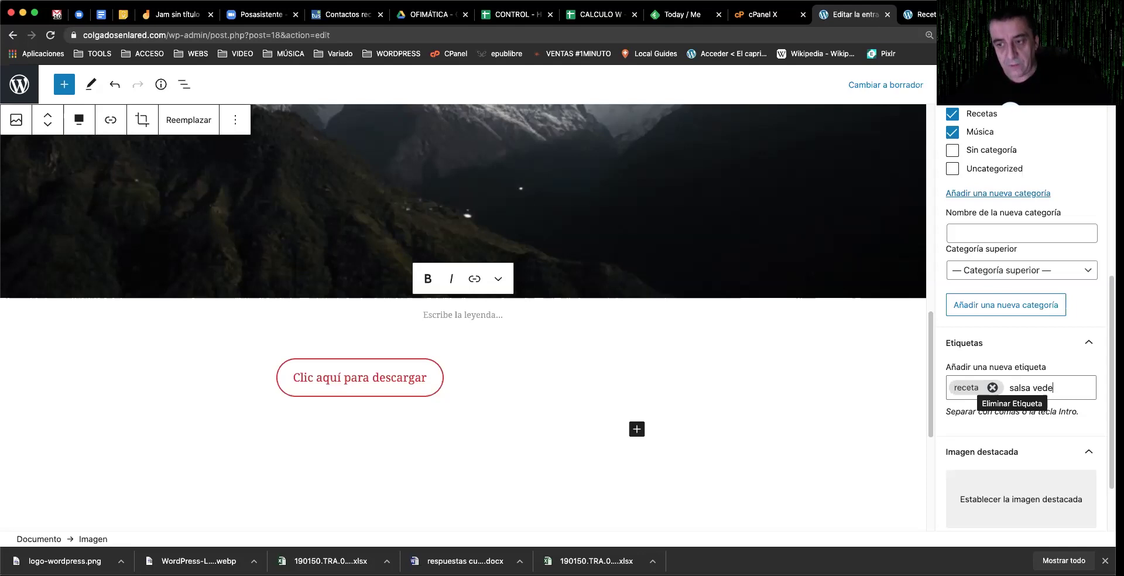
key(BackSpace)
key(BackSpace)
text(rde)
key(Return)
text(me)
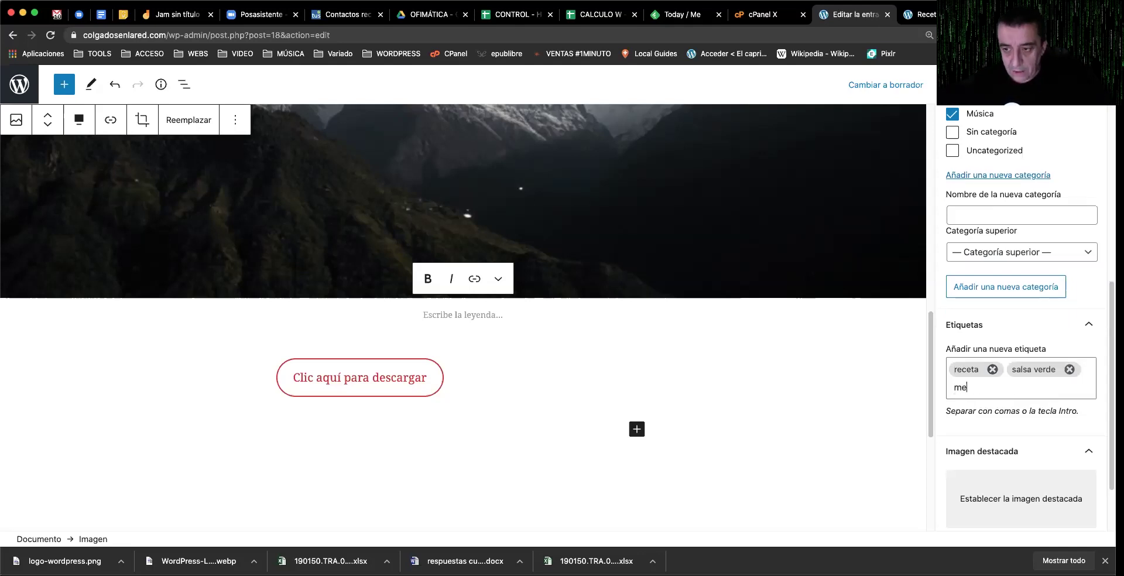
text(rkuza)
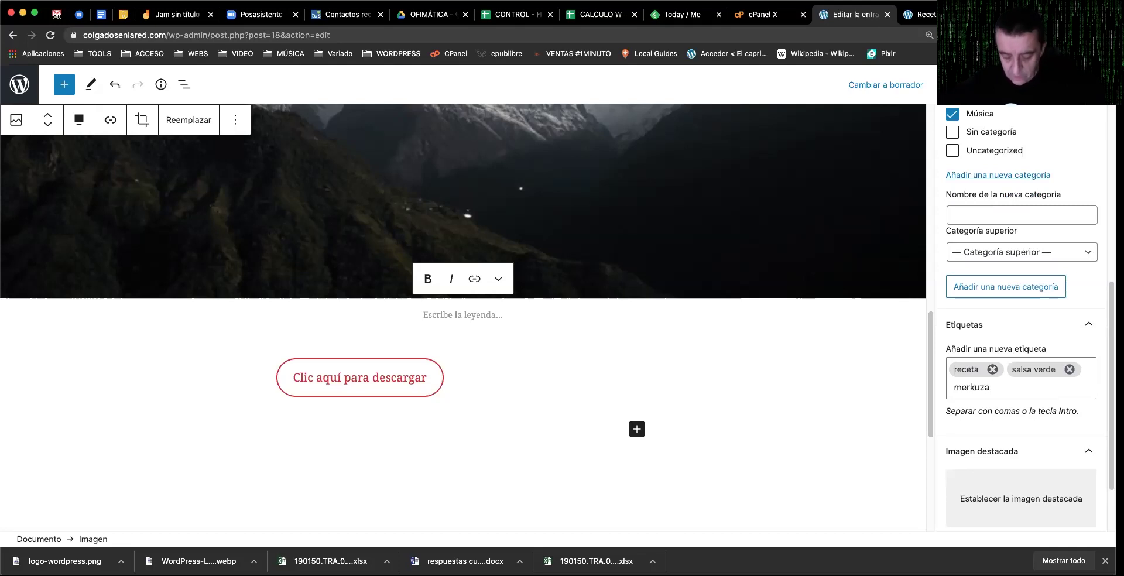
key(Return)
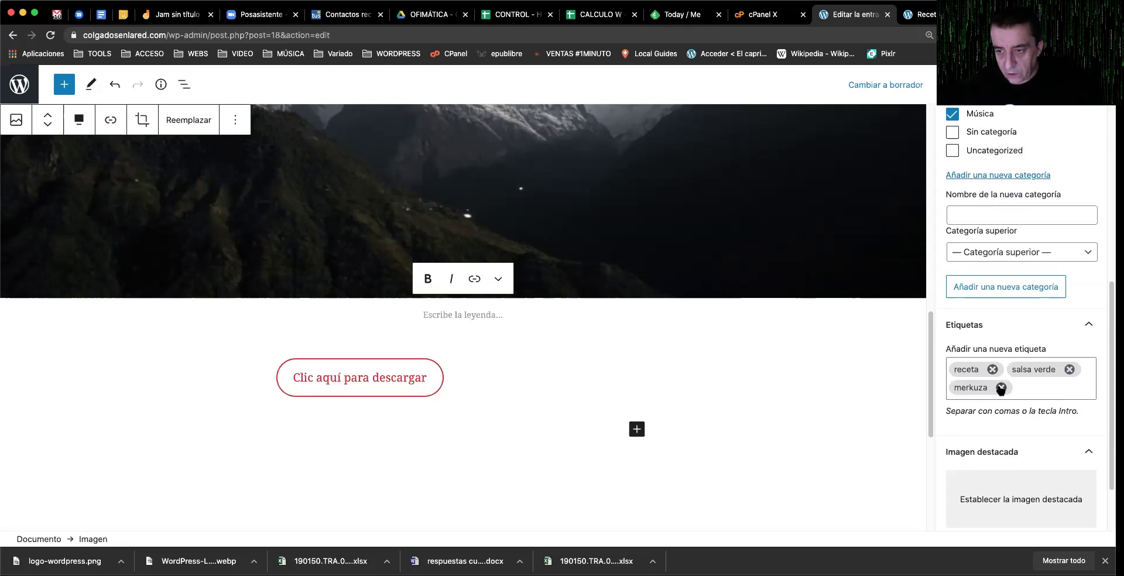
click(1001, 387)
text(merluza)
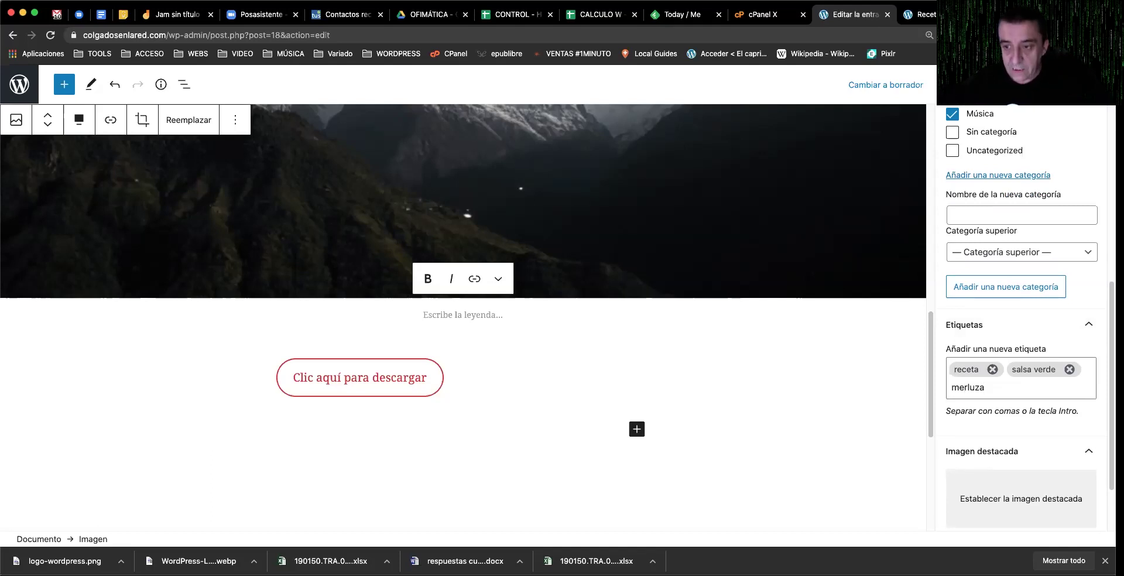
key(Return)
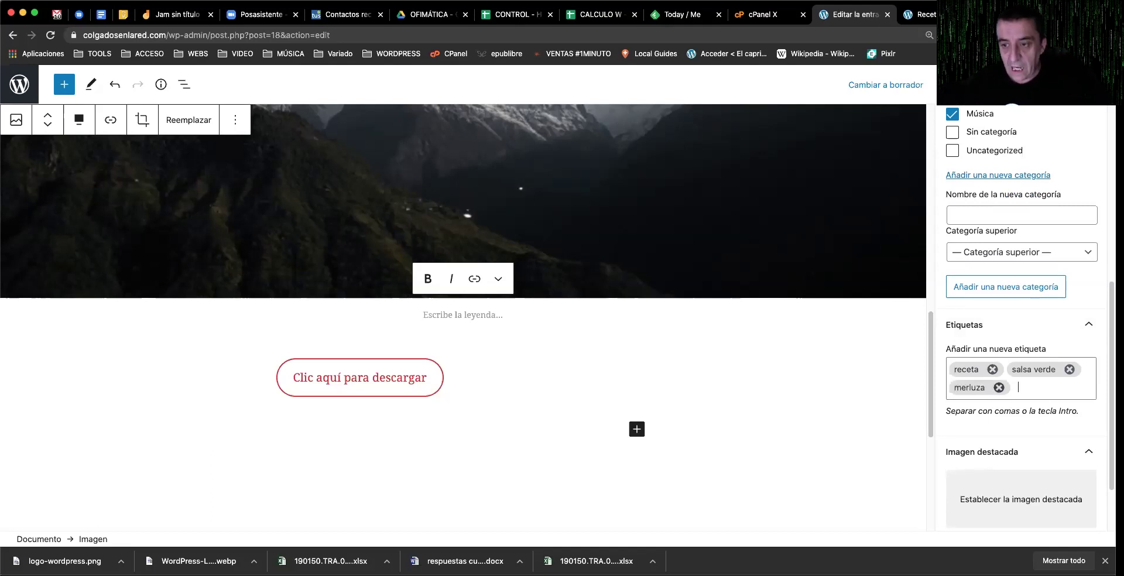
Step: Add the tags receta económica, receta sana, ajo and aceite
text(recet)
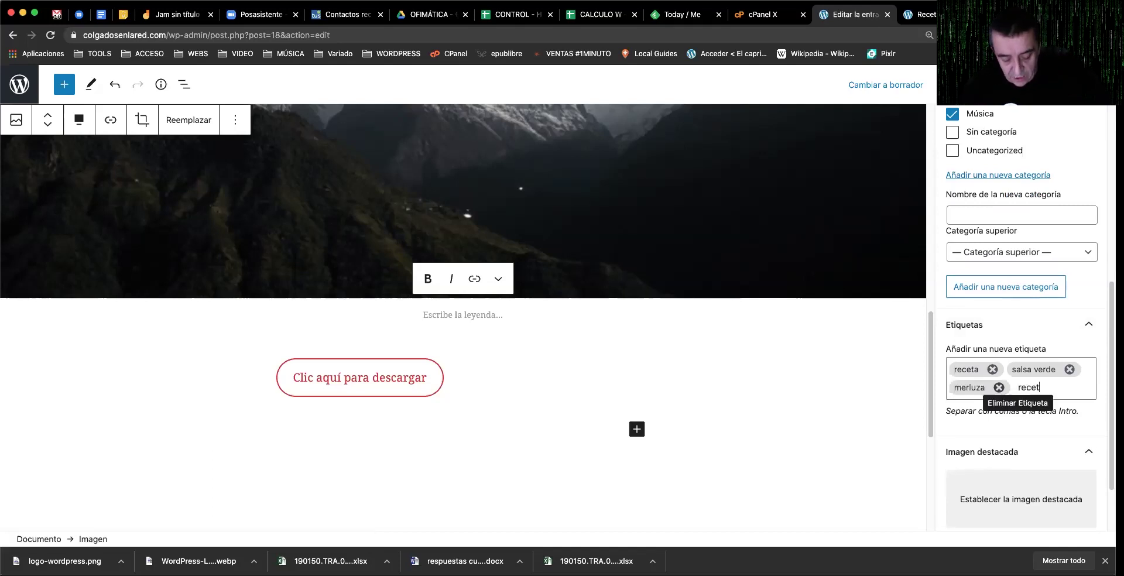
text(a econ)
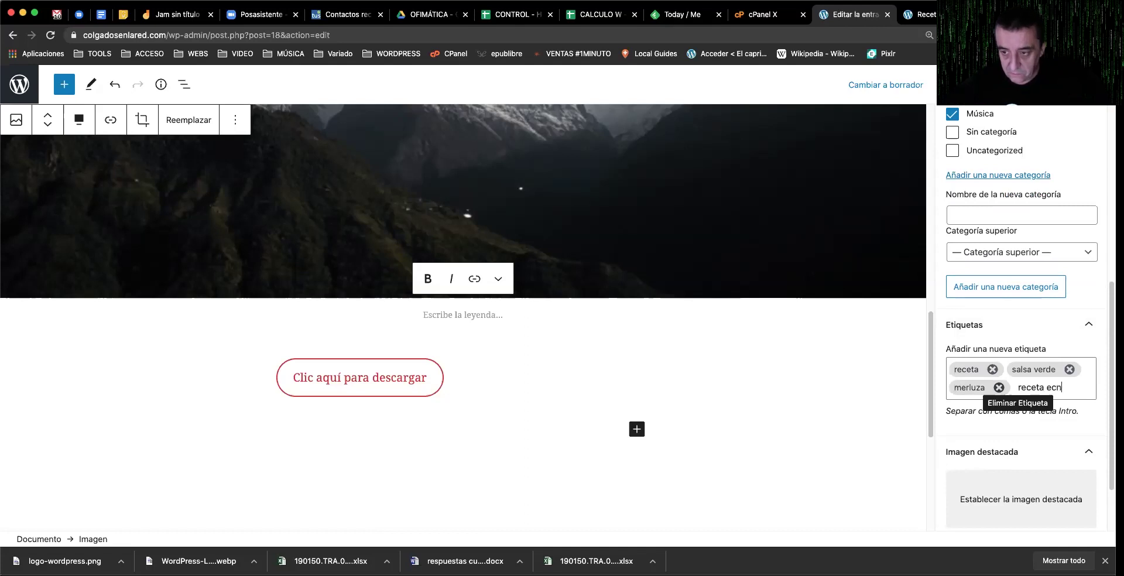
text(ómica)
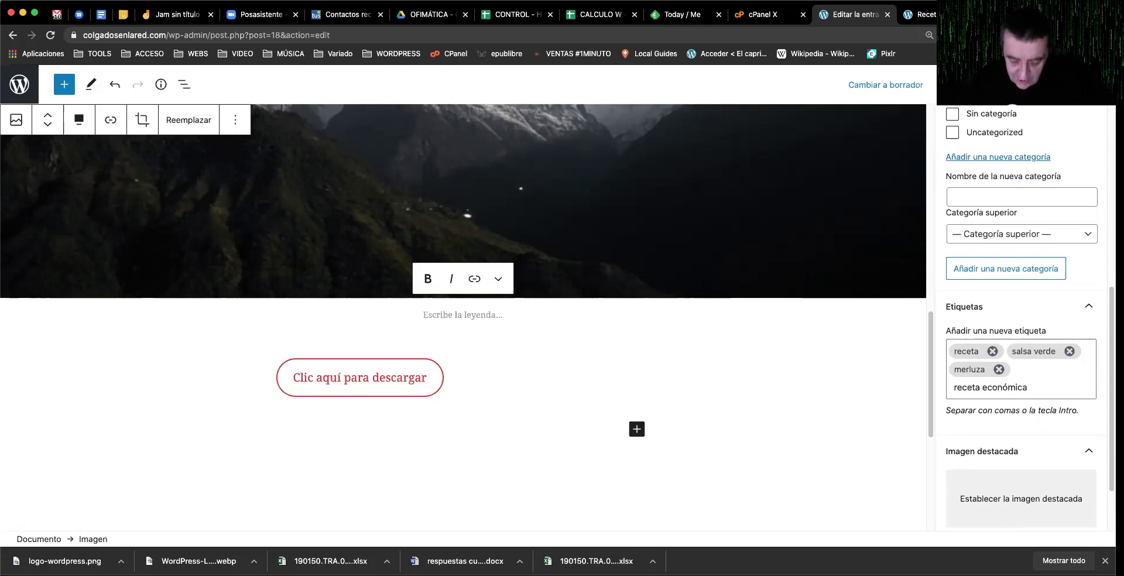
key(Return)
text(receta sana)
key(Return)
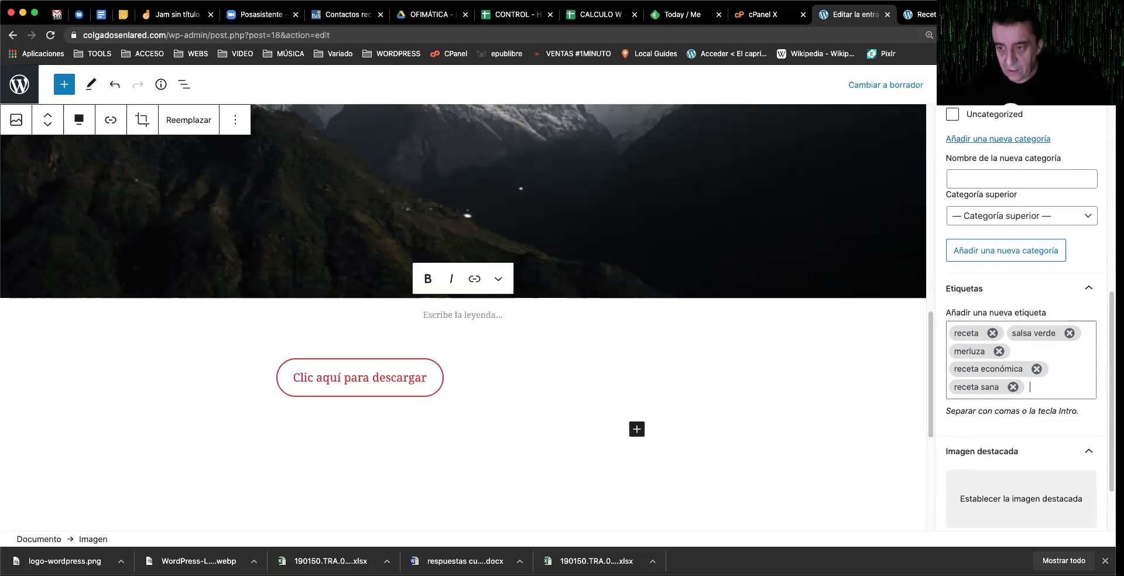
text(ajo)
key(Return)
text(aceite)
key(Return)
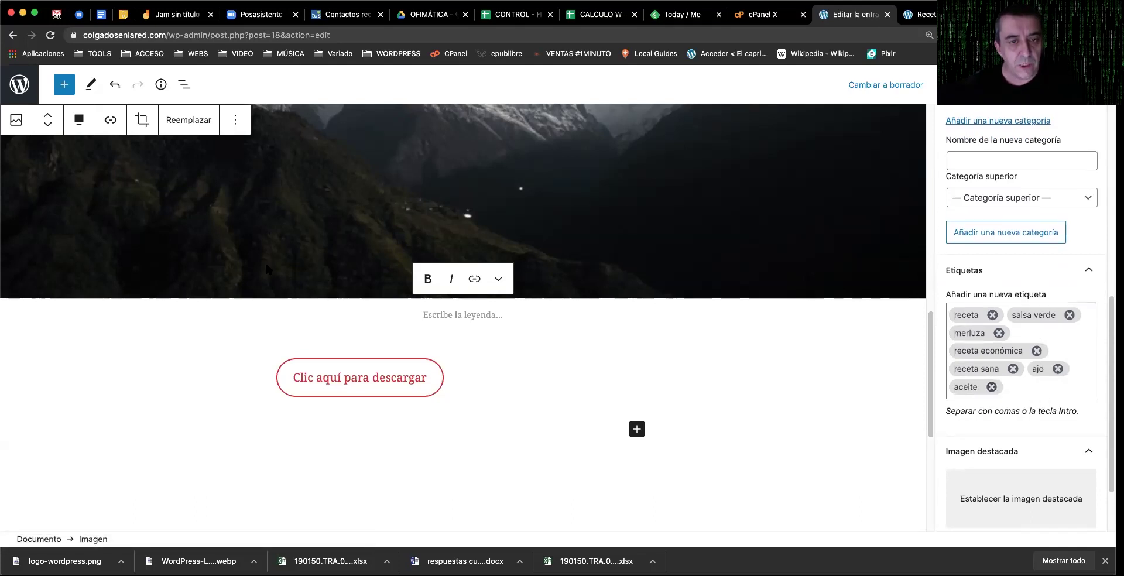
scroll(268, 263, up, 5)
scroll(268, 269, up, 5)
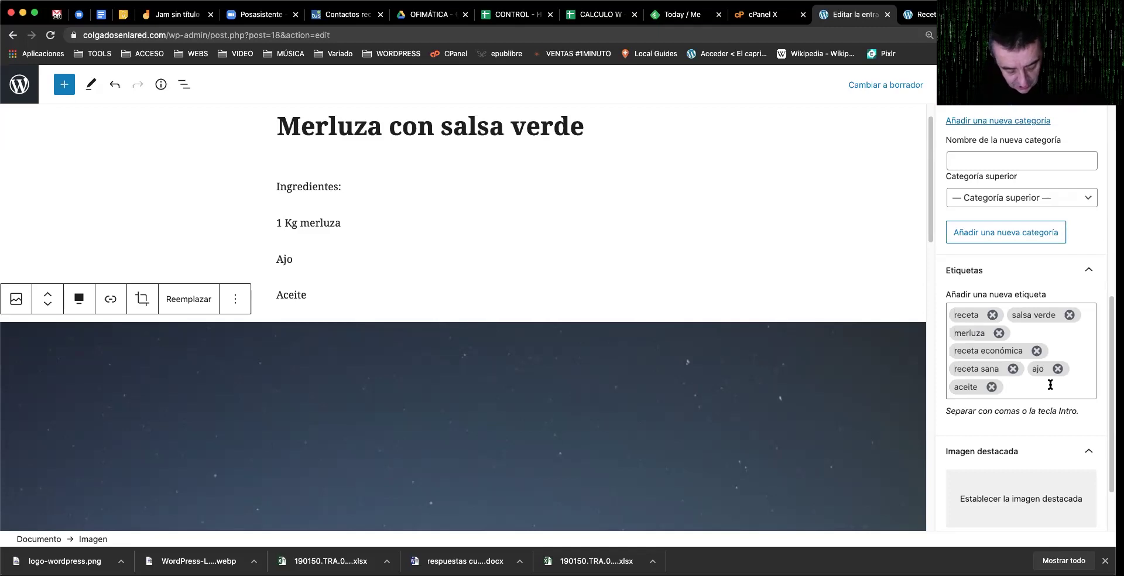
text(Torra)
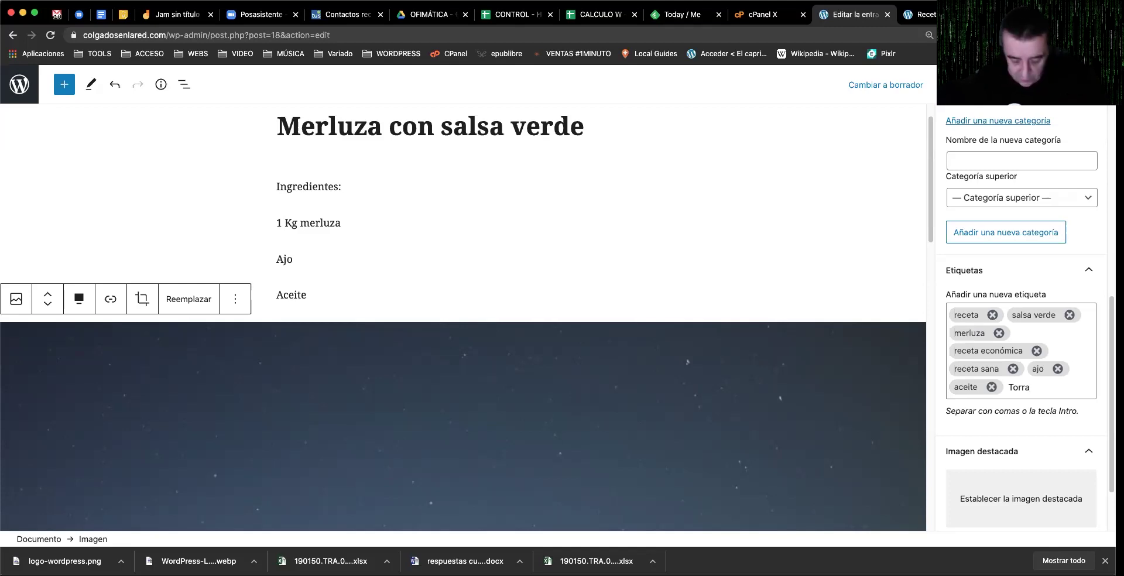
key(Return)
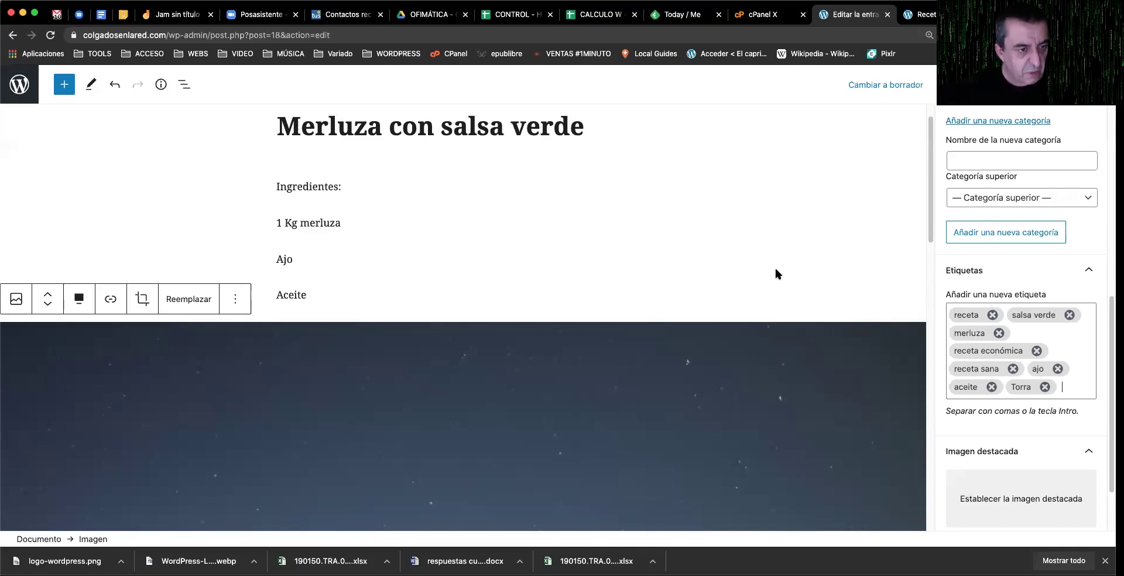
click(1044, 387)
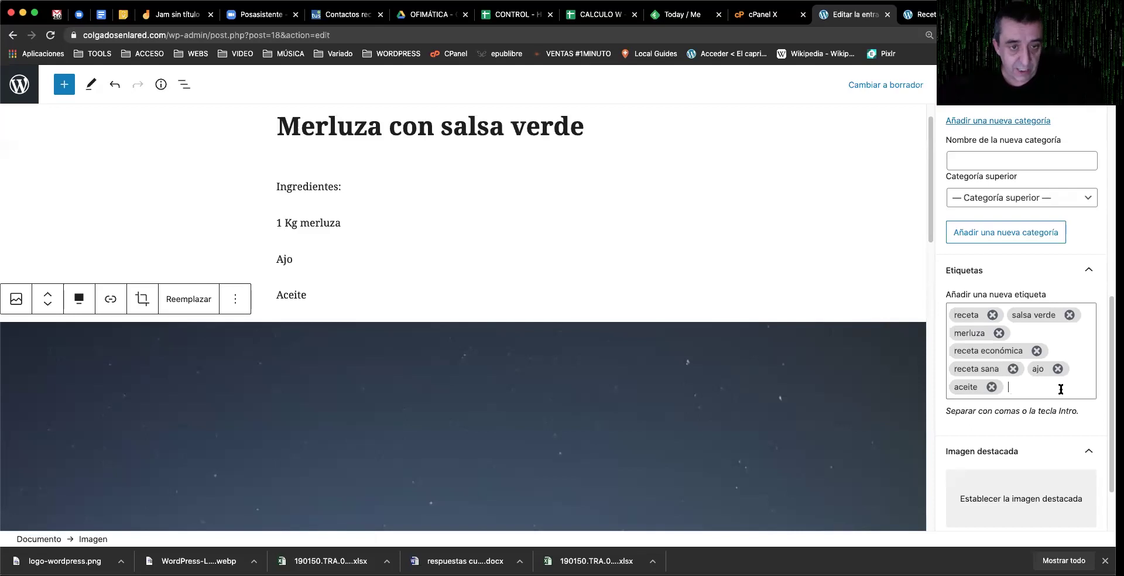
click(1061, 390)
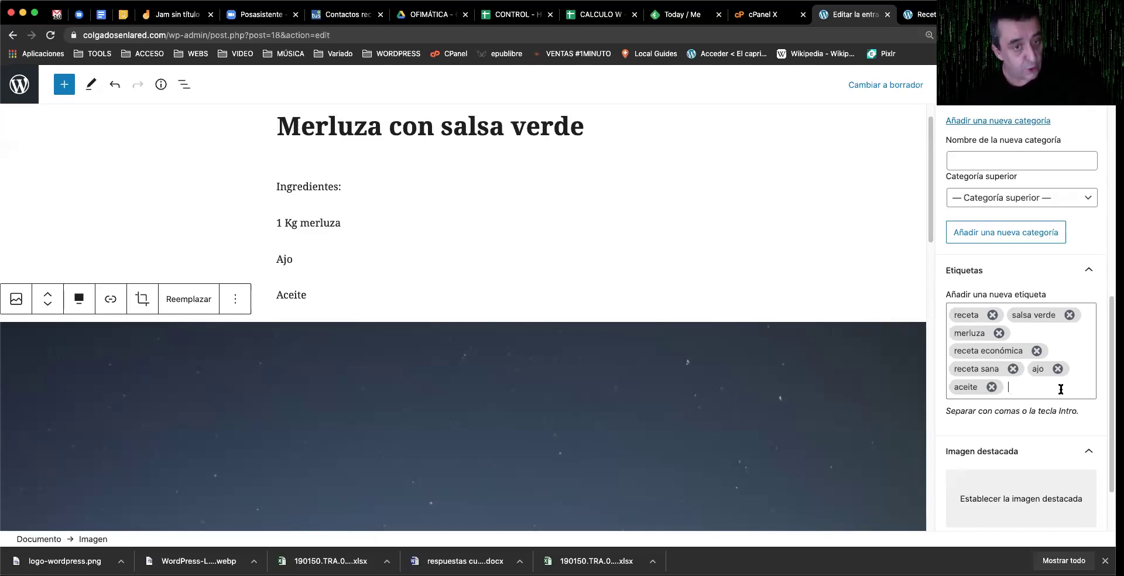